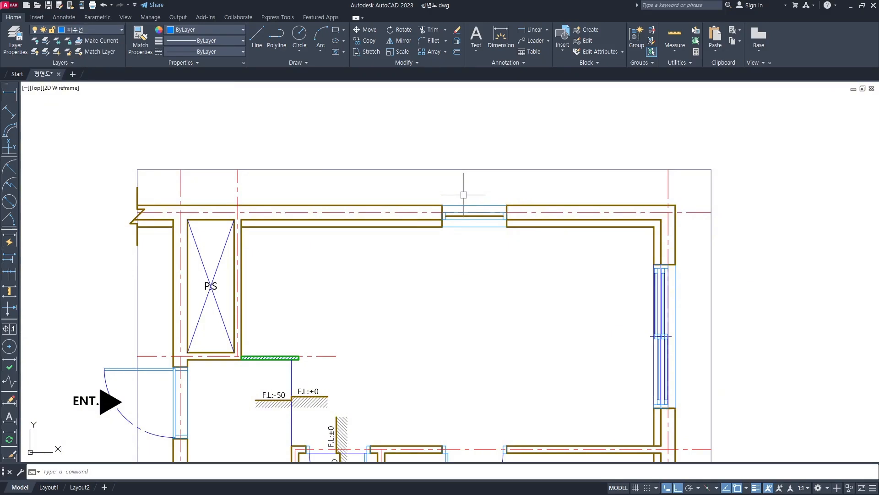
# Step: Draw two vertical lines from the outer corners of the upper wall's window opening up to the surrounding boundary rectangle
pyautogui.write('d')
pyautogui.press('Escape')
pyautogui.write('l')
pyautogui.press('Return')
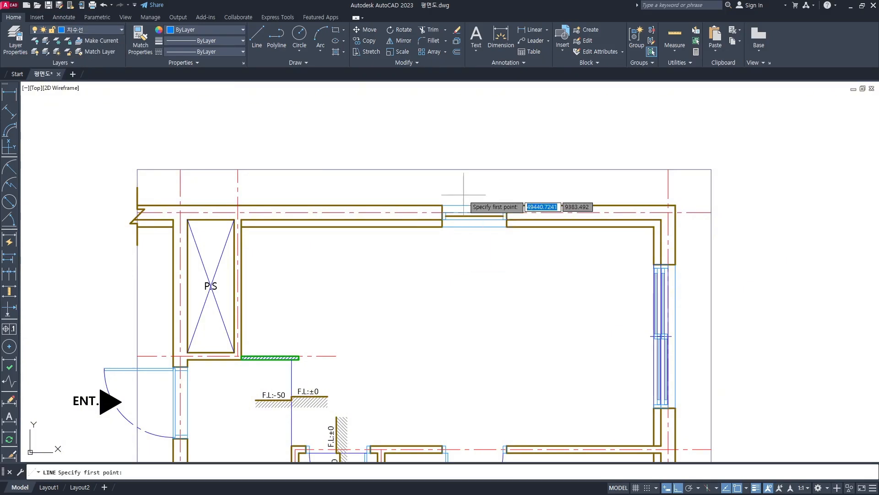
pyautogui.click(442, 205)
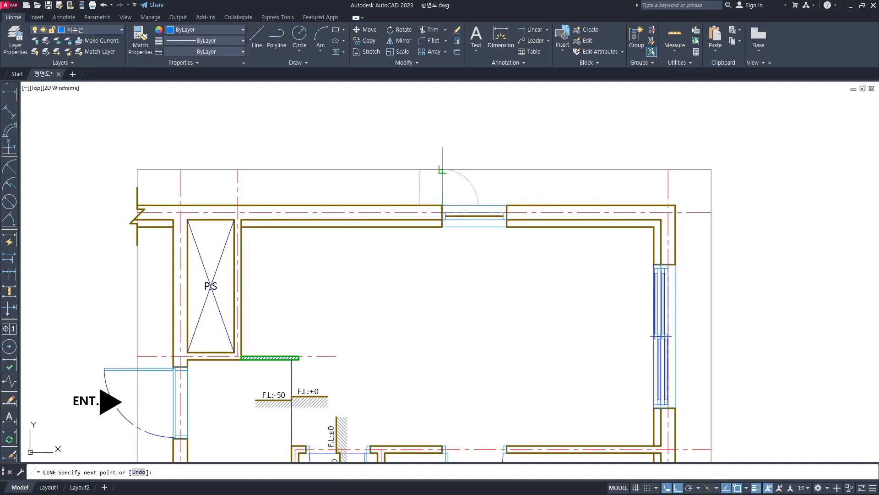
pyautogui.click(443, 170)
pyautogui.press('Escape')
pyautogui.press('Return')
pyautogui.click(506, 205)
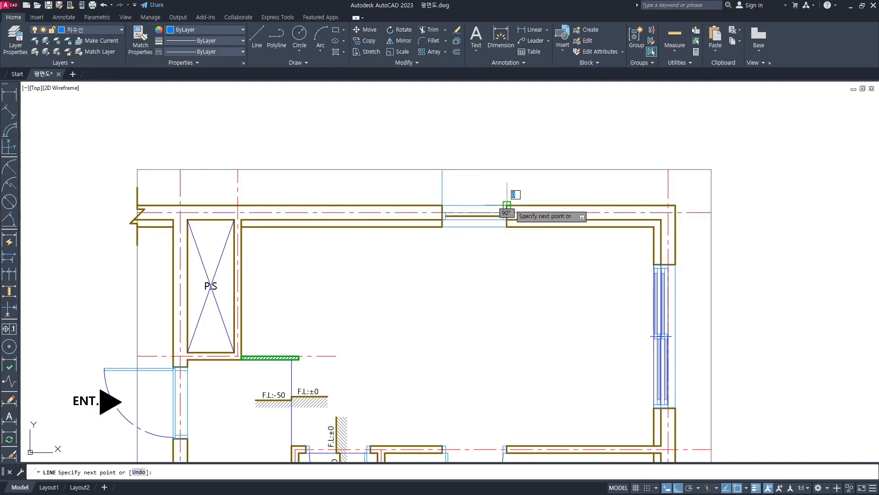
pyautogui.click(506, 170)
pyautogui.press('Escape')
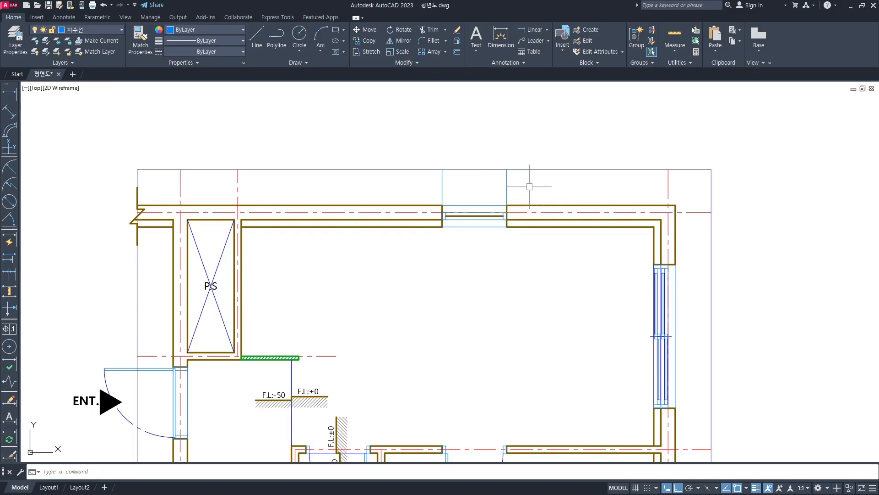
pyautogui.scroll(-2, 529, 186)
pyautogui.moveTo(529, 186); pyautogui.dragTo(539, 178, button='middle')
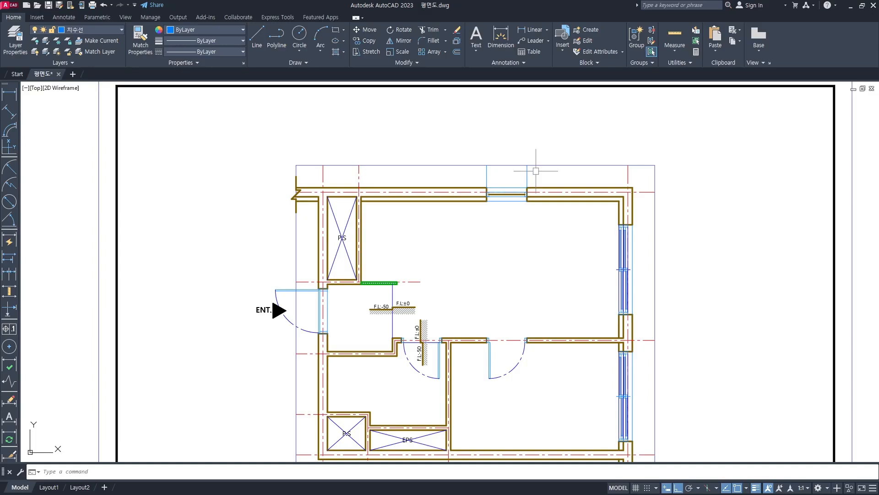
pyautogui.scroll(2, 535, 168)
pyautogui.click(534, 167)
pyautogui.click(454, 186)
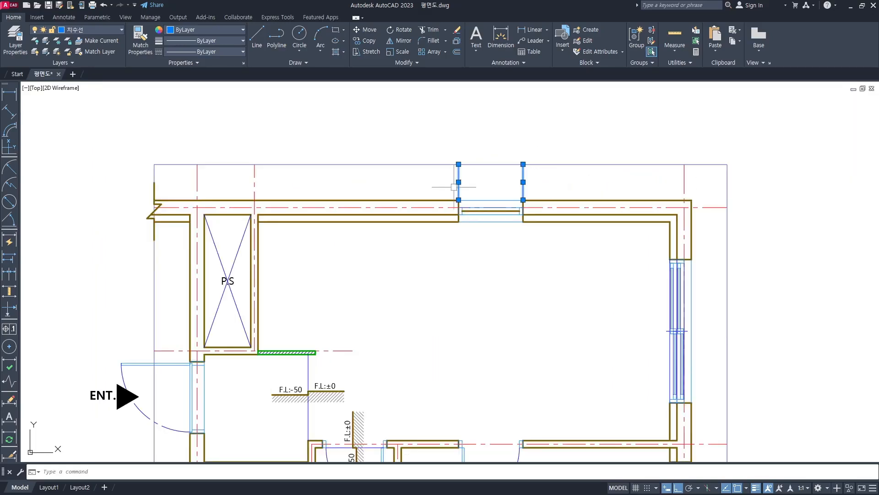
pyautogui.press('Escape')
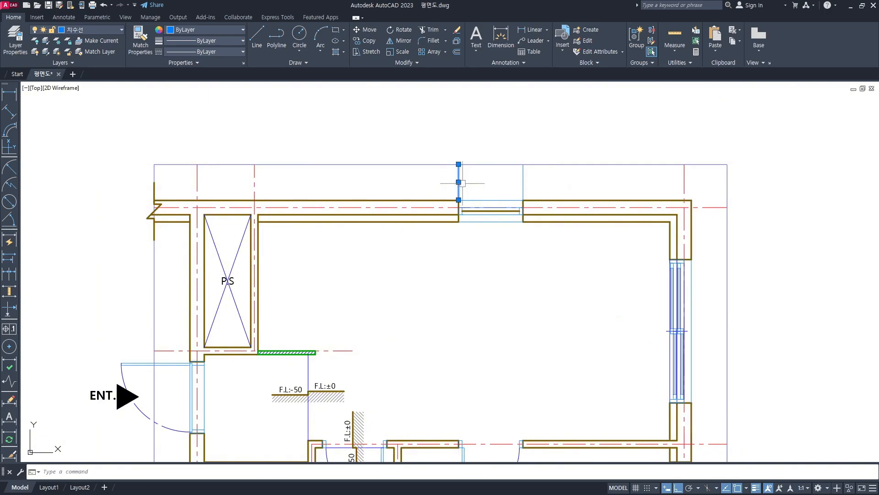
pyautogui.press('Escape')
pyautogui.moveTo(411, 195); pyautogui.dragTo(439, 205, button='middle')
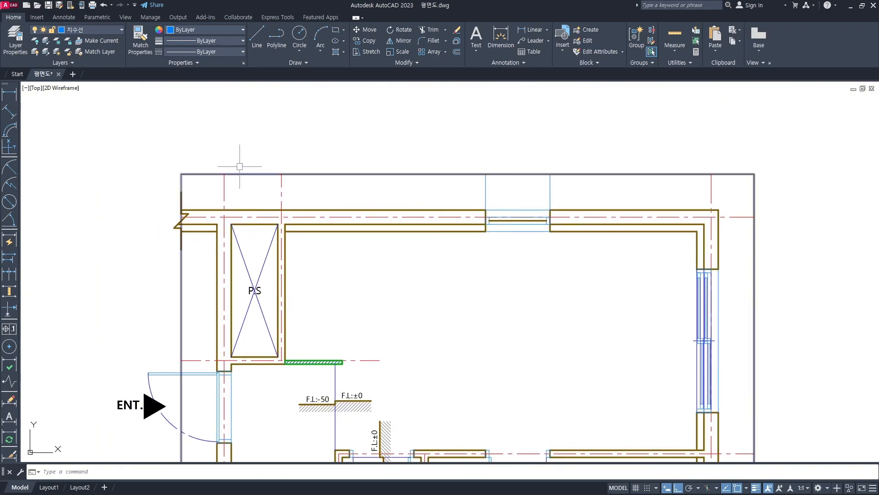
pyautogui.scroll(2, 241, 162)
pyautogui.scroll(-2, 247, 165)
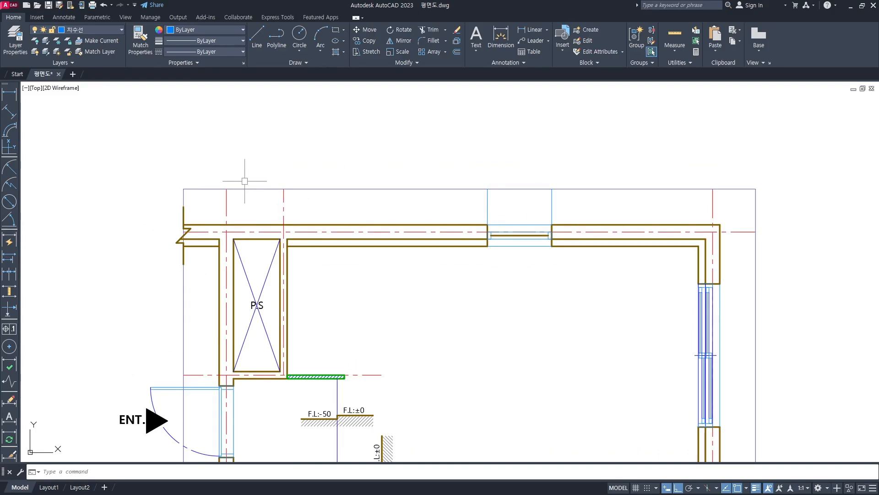
# Step: Draw a horizontal line extending the centerline above the entrance door leftward past the boundary rectangle
pyautogui.scroll(-2, 289, 173)
pyautogui.moveTo(279, 236)
pyautogui.mouseDown(button='middle')
pyautogui.moveTo(337, 197)
pyautogui.moveTo(424, 163)
pyautogui.mouseUp(button='middle')
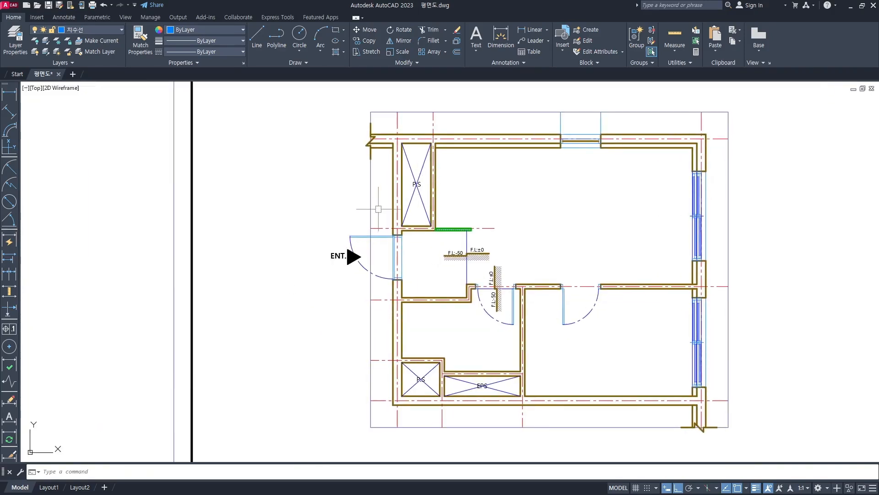
pyautogui.scroll(2, 375, 228)
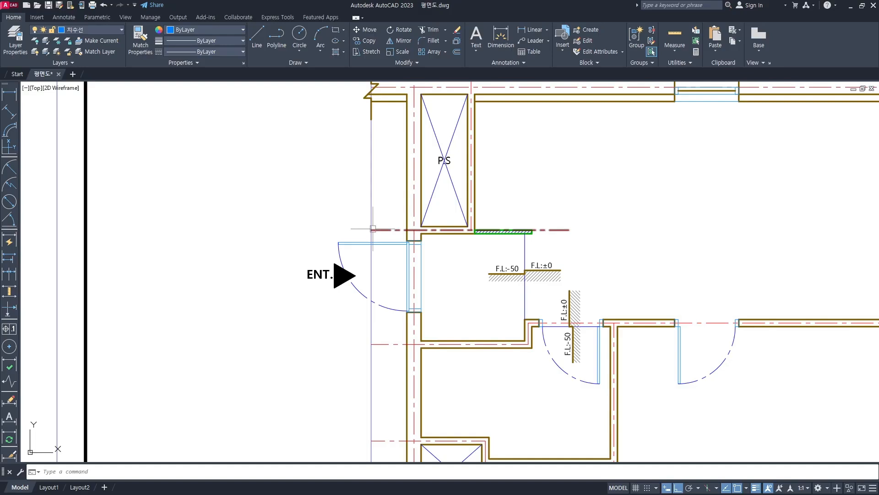
pyautogui.write('l')
pyautogui.press('Return')
pyautogui.click(373, 229)
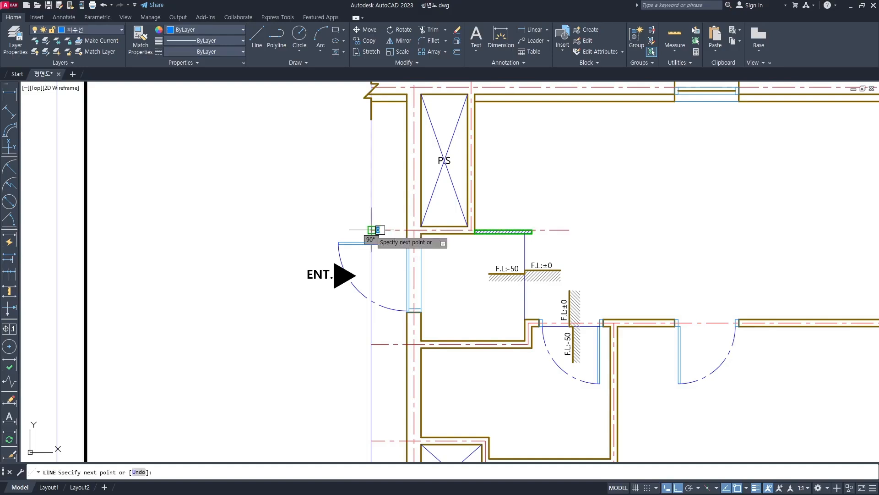
pyautogui.click(287, 231)
pyautogui.press('Return')
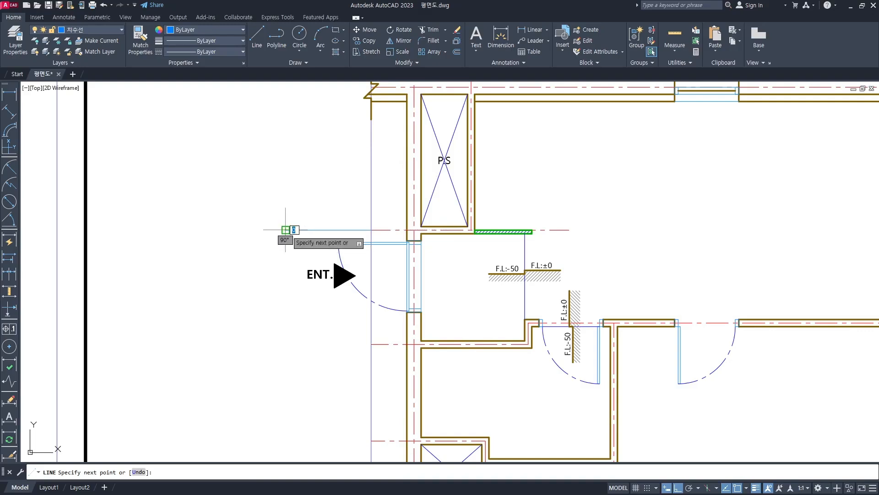
pyautogui.press('Return')
pyautogui.scroll(-3, 344, 264)
pyautogui.click(337, 258)
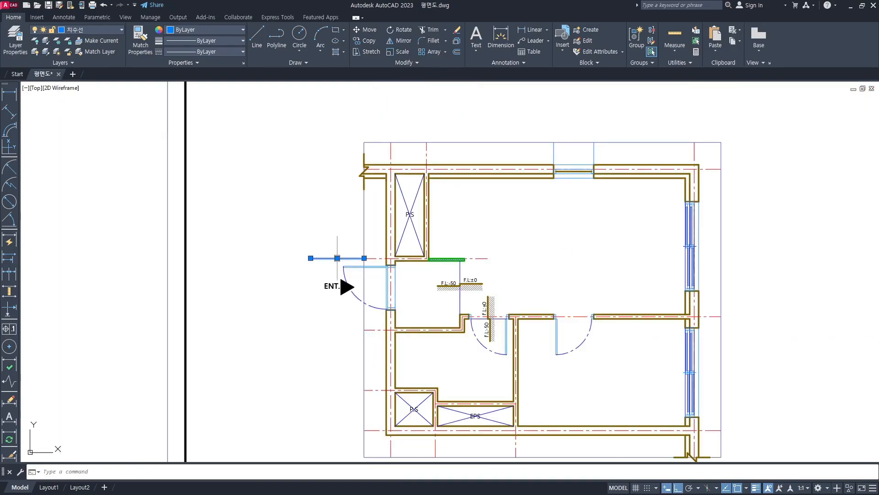
pyautogui.press('Escape')
# Step: Add a linear dimension between the two vertical centerlines flanking the upper P.S shaft, placing its dimension line 900 above the boundary rectangle
pyautogui.moveTo(394, 160); pyautogui.dragTo(368, 182, button='middle')
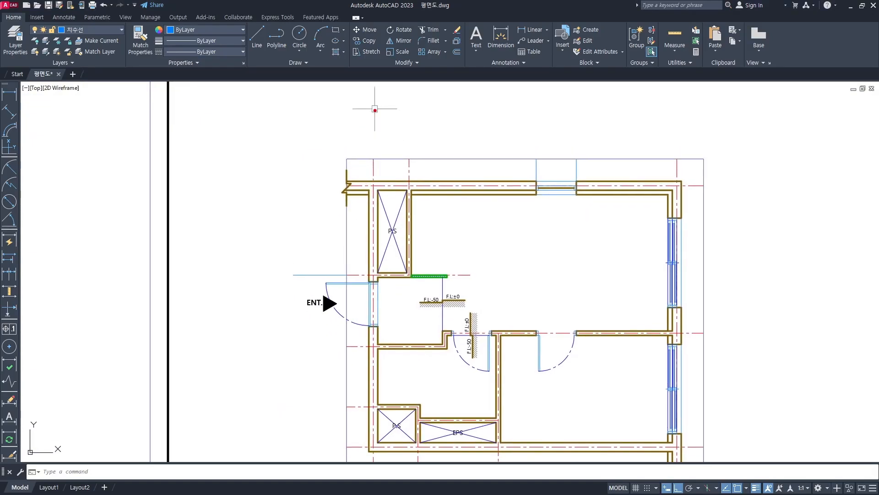
pyautogui.moveTo(384, 151); pyautogui.dragTo(376, 193, button='middle')
pyautogui.scroll(2, 385, 182)
pyautogui.scroll(-2, 375, 193)
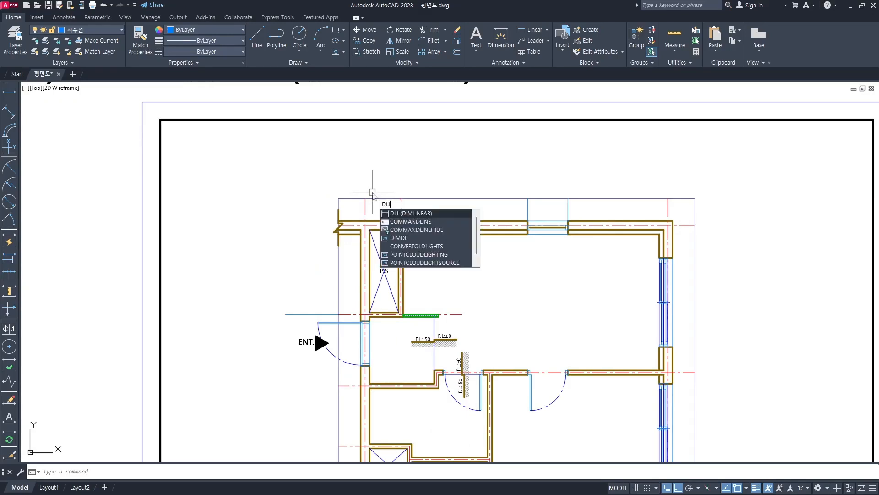
pyautogui.press('Return')
pyautogui.scroll(4, 373, 192)
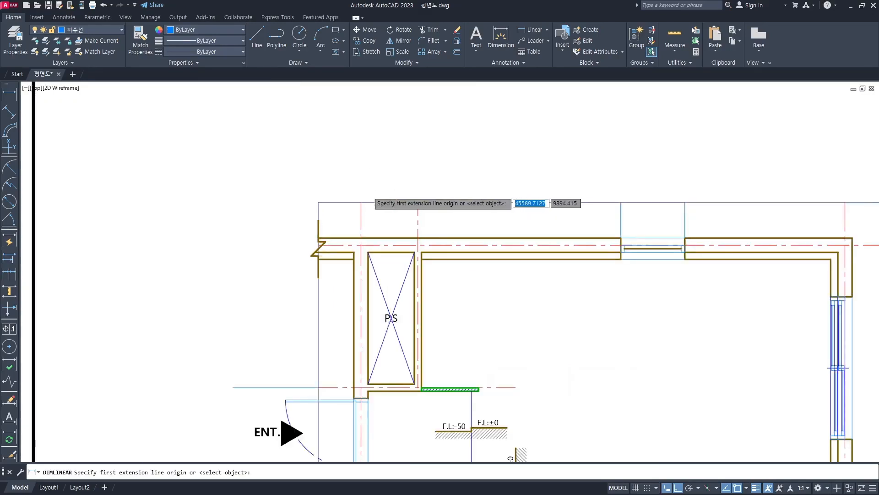
pyautogui.click(357, 209)
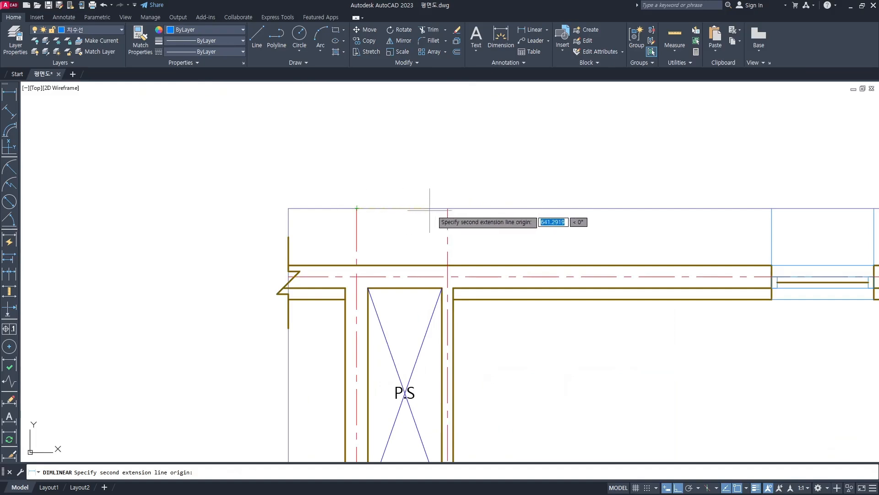
pyautogui.click(448, 208)
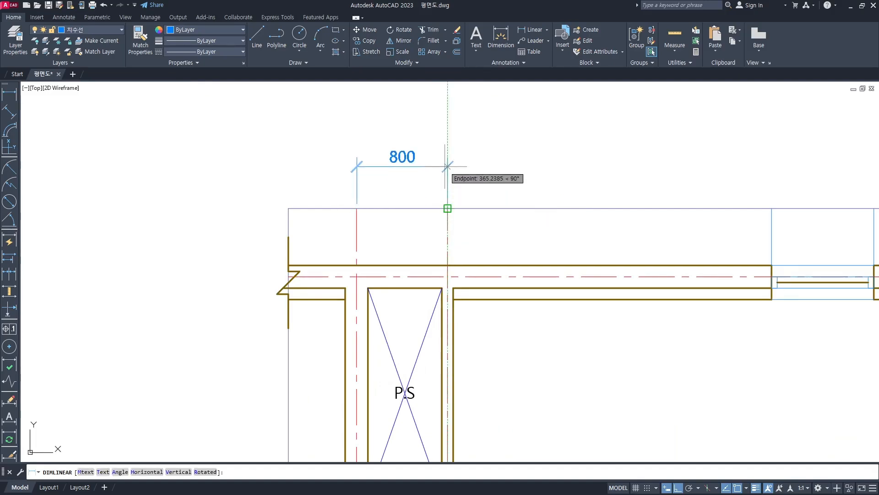
pyautogui.write('900')
pyautogui.press('Return')
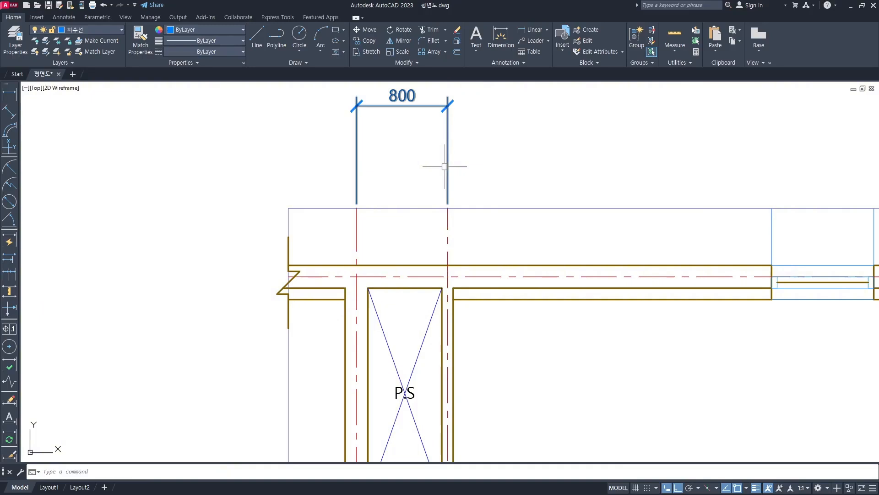
# Step: Continue the dimension chain from the shaft's second centerline to both window edges and the right outer wall's centerline
pyautogui.scroll(-4, 403, 177)
pyautogui.moveTo(449, 174)
pyautogui.mouseDown(button='middle')
pyautogui.moveTo(441, 180)
pyautogui.moveTo(428, 136)
pyautogui.moveTo(432, 151)
pyautogui.mouseUp(button='middle')
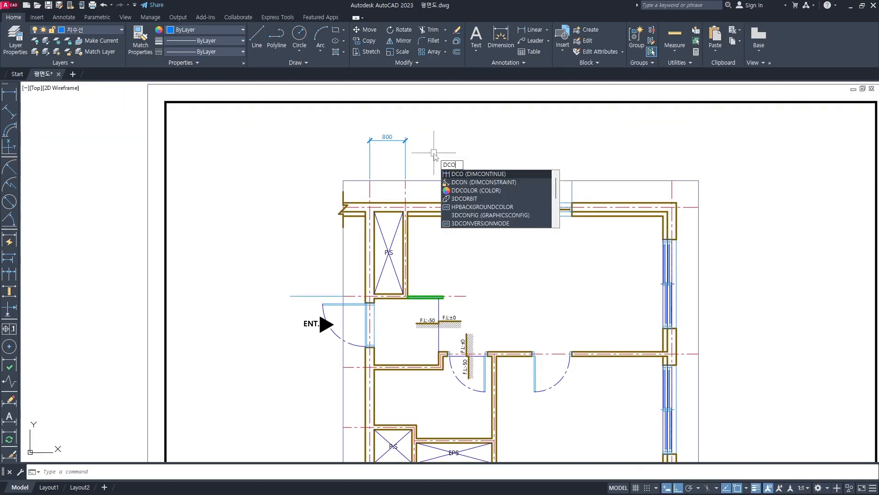
pyautogui.press('Return')
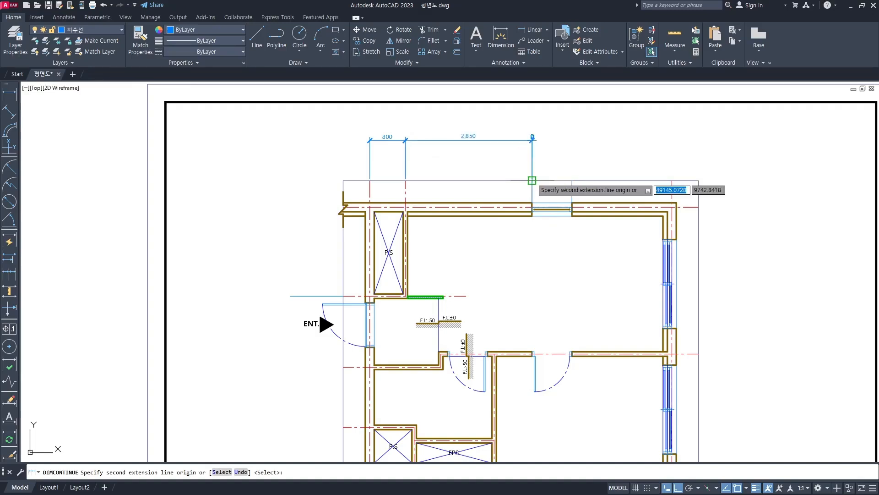
pyautogui.click(531, 180)
pyautogui.click(571, 180)
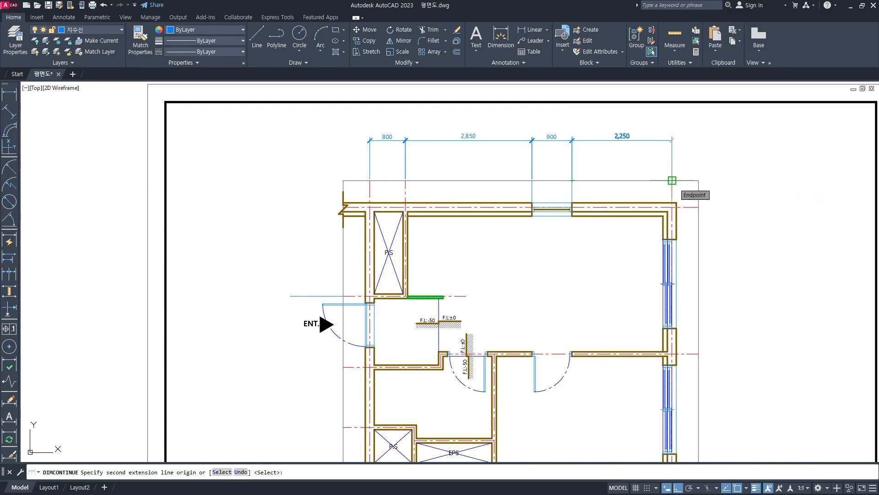
pyautogui.click(672, 179)
pyautogui.press('Return')
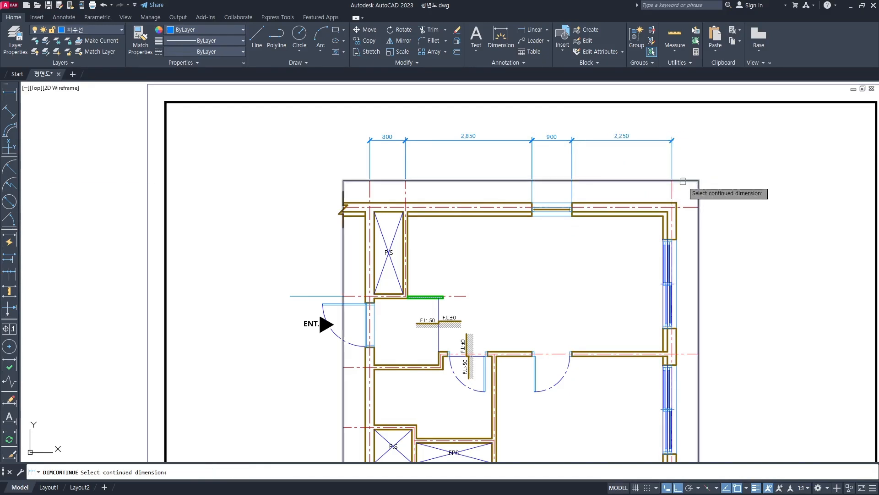
pyautogui.moveTo(682, 180); pyautogui.dragTo(677, 203, button='middle')
pyautogui.press('Return')
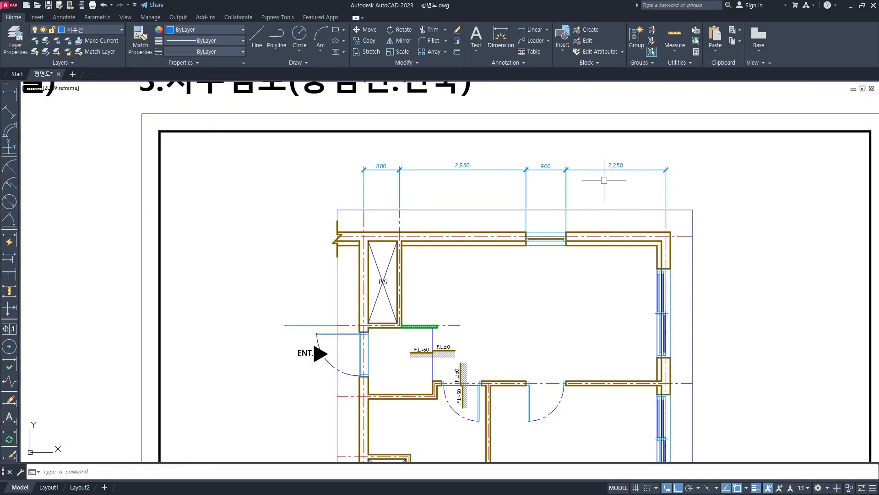
# Step: Add an overall baseline dimension above the chain, from the left outer wall's centerline to the right outer wall's centerline
pyautogui.scroll(2, 588, 180)
pyautogui.moveTo(604, 180); pyautogui.dragTo(599, 215, button='middle')
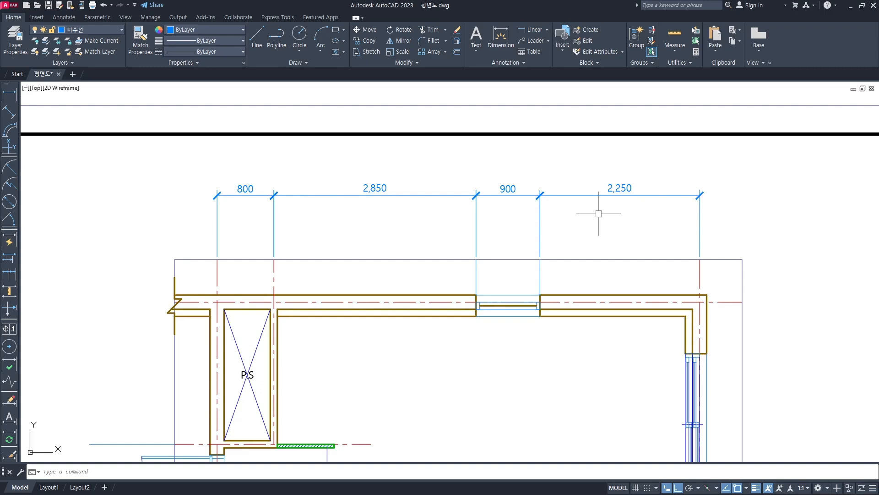
pyautogui.write('A')
pyautogui.press('Return')
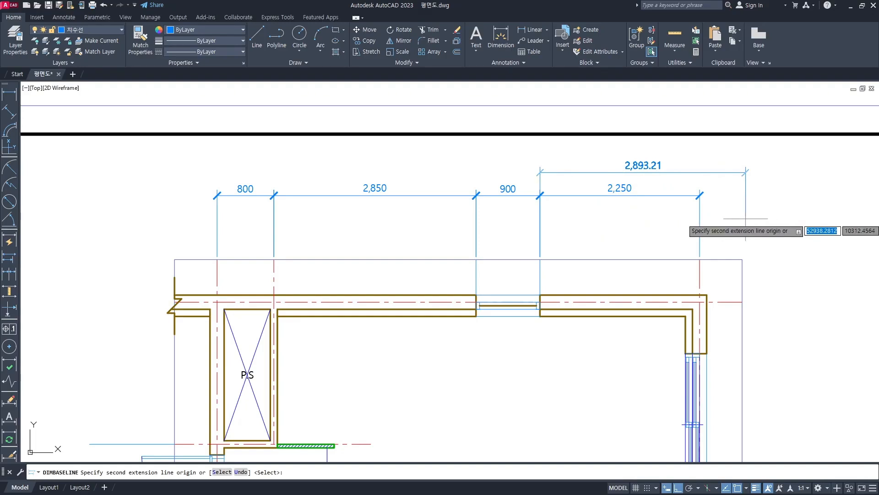
pyautogui.press('Return')
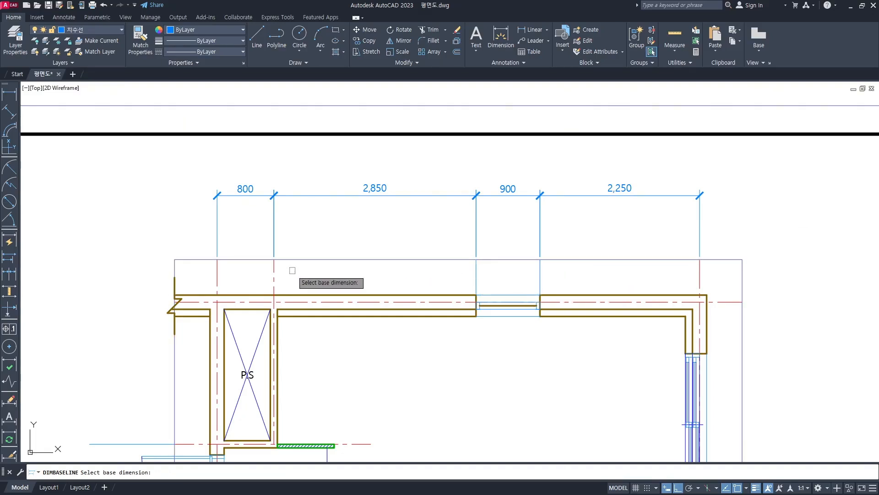
pyautogui.click(214, 218)
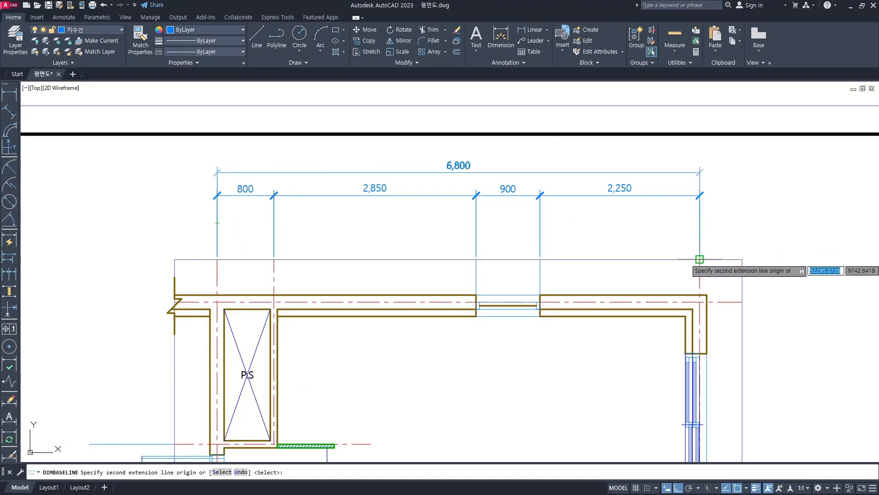
pyautogui.click(700, 254)
pyautogui.press('Return')
pyautogui.press('Escape')
pyautogui.scroll(-5, 589, 248)
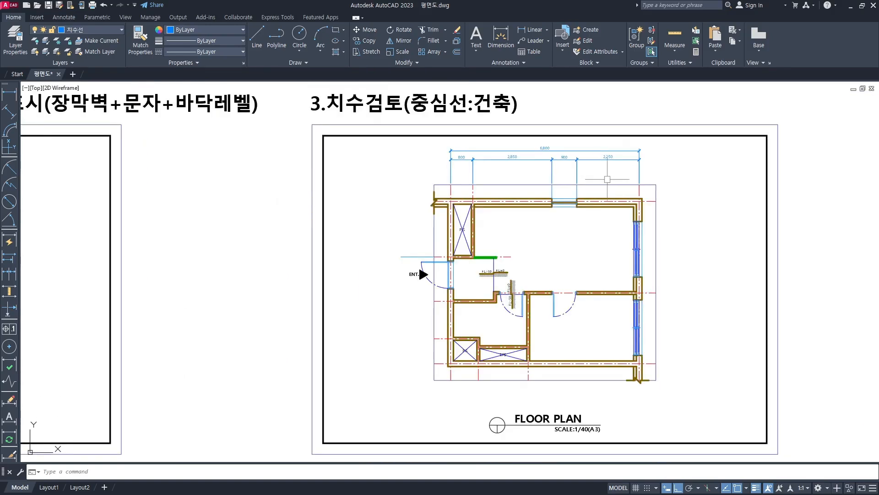
pyautogui.moveTo(608, 179); pyautogui.dragTo(608, 171, button='middle')
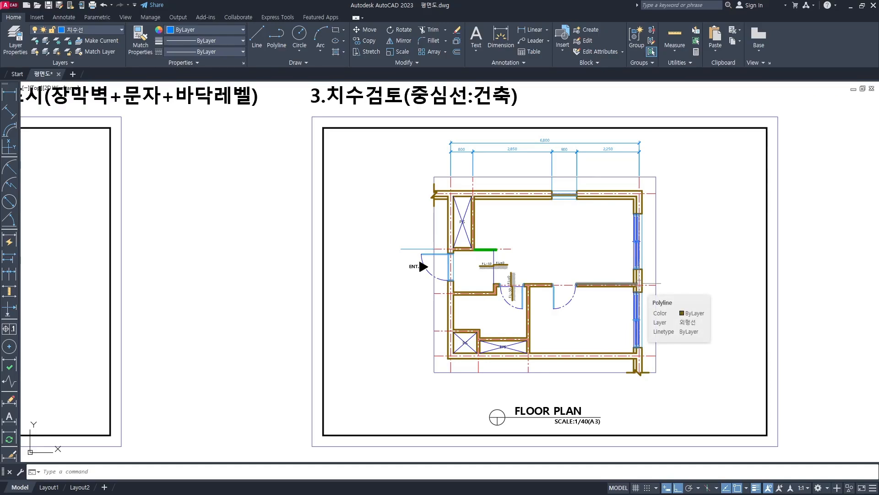
pyautogui.moveTo(638, 301); pyautogui.dragTo(639, 290, button='middle')
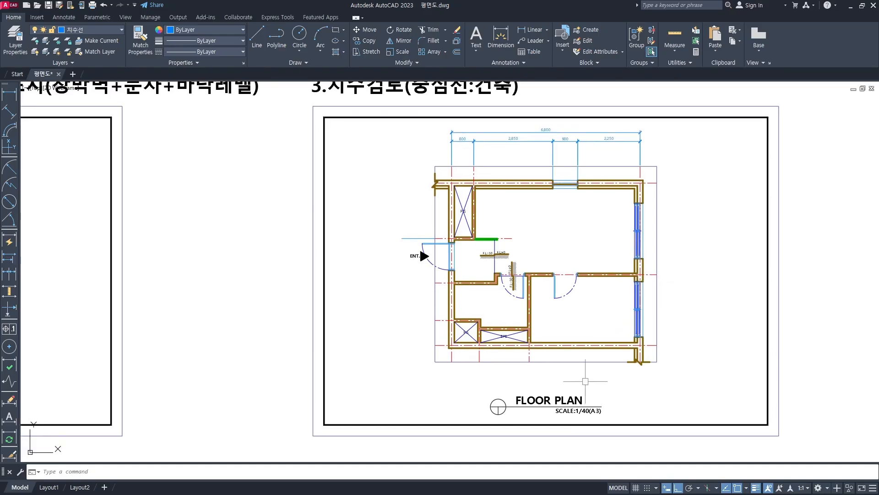
pyautogui.moveTo(582, 381); pyautogui.dragTo(596, 391, button='middle')
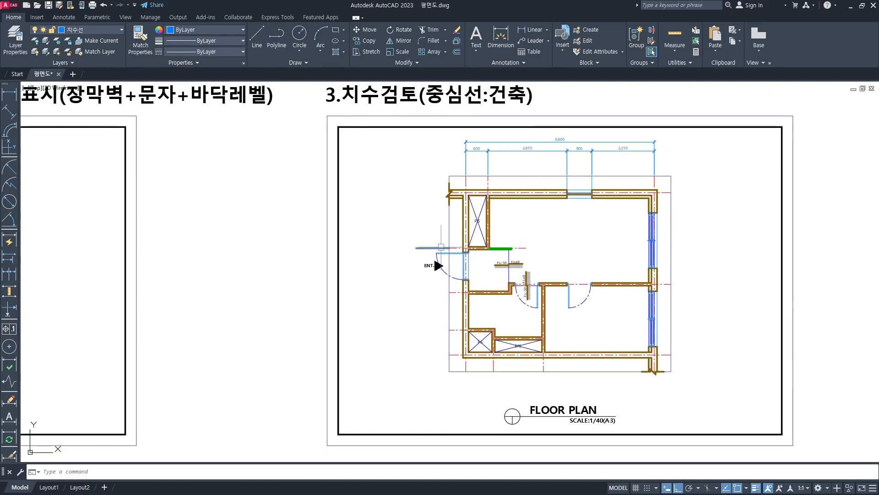
# Step: Examine the guide lines at the entrance-door centerline and at both edges of the window in the top wall
pyautogui.moveTo(598, 233); pyautogui.dragTo(597, 233, button='middle')
pyautogui.scroll(2, 401, 263)
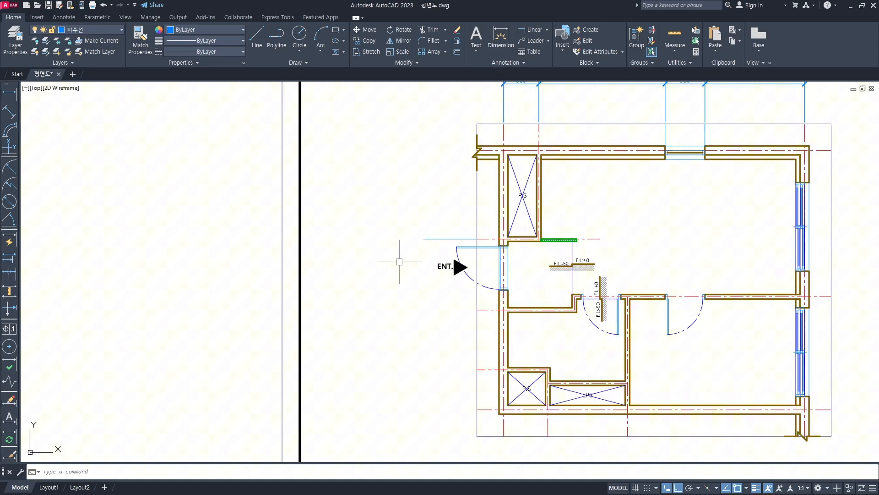
pyautogui.click(432, 240)
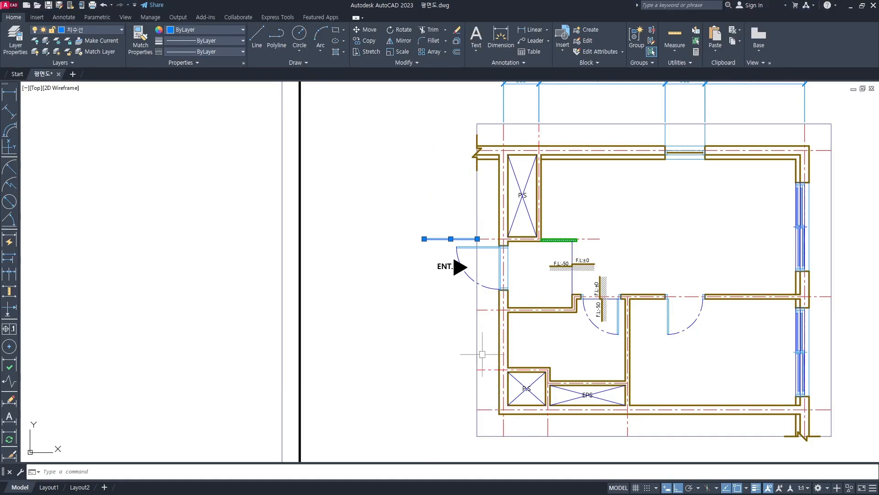
pyautogui.press('Escape')
pyautogui.scroll(-2, 447, 277)
pyautogui.moveTo(587, 244); pyautogui.dragTo(441, 236, button='middle')
pyautogui.scroll(4, 467, 172)
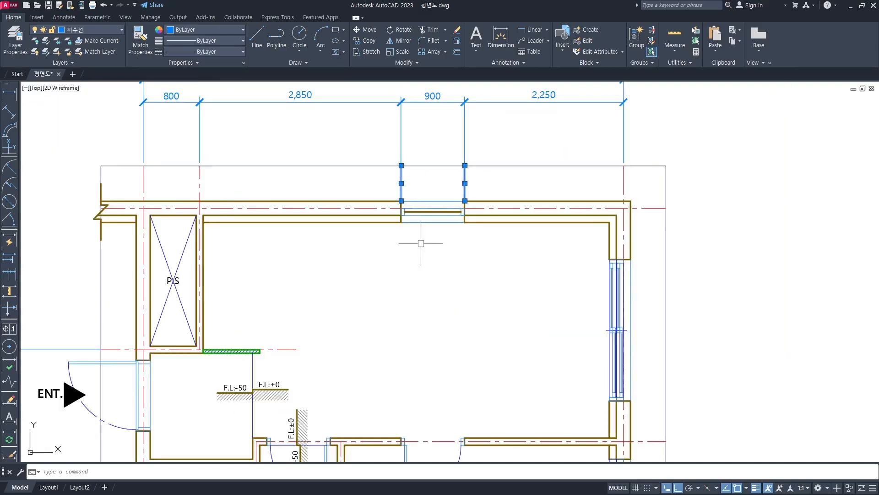
pyautogui.keyDown('shift'); pyautogui.click(467, 178); pyautogui.keyUp('shift')
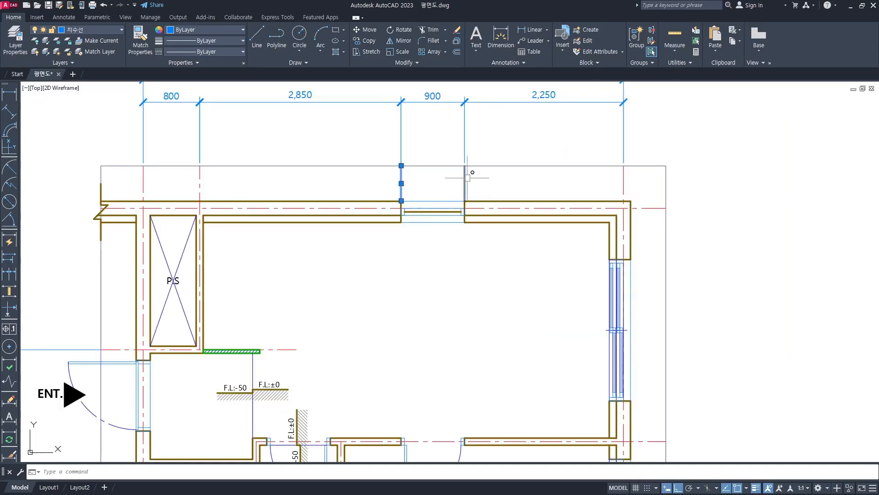
pyautogui.press('Escape')
pyautogui.scroll(-5, 473, 192)
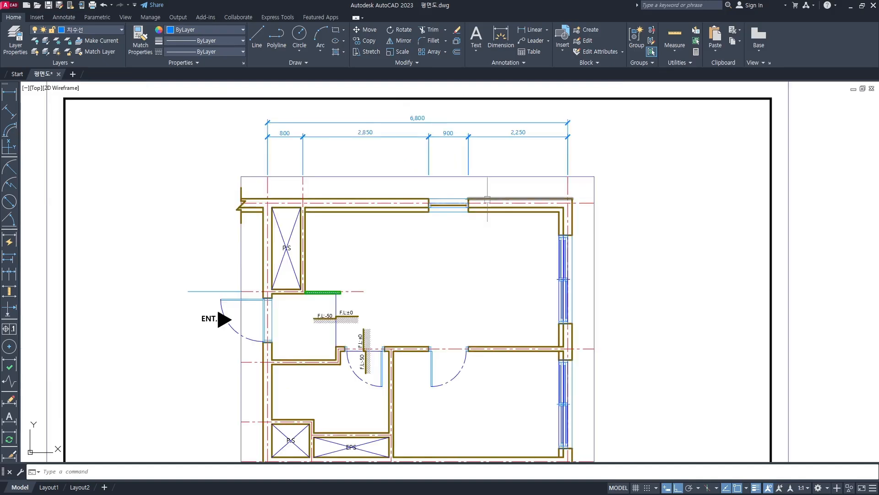
pyautogui.moveTo(492, 217); pyautogui.dragTo(491, 204, button='middle')
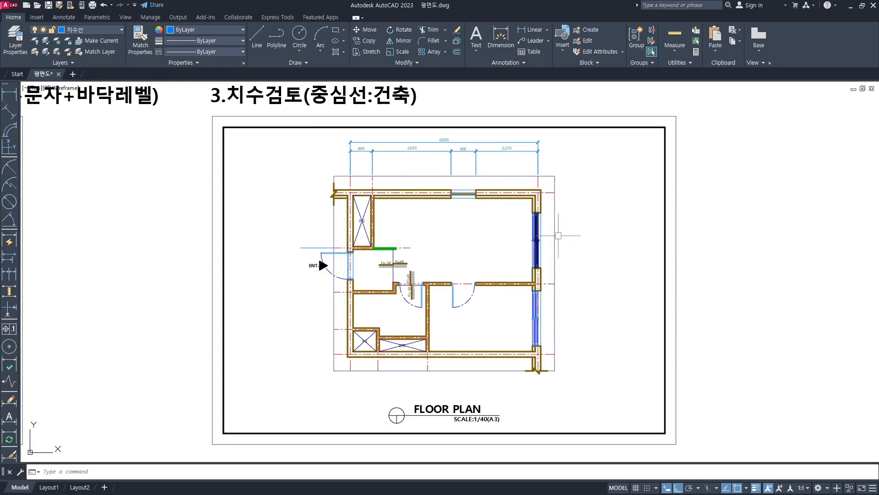
# Step: Draw horizontal guide lines from both edges of the upper window in the right wall out to the boundary rectangle
pyautogui.moveTo(560, 239); pyautogui.dragTo(559, 231, button='middle')
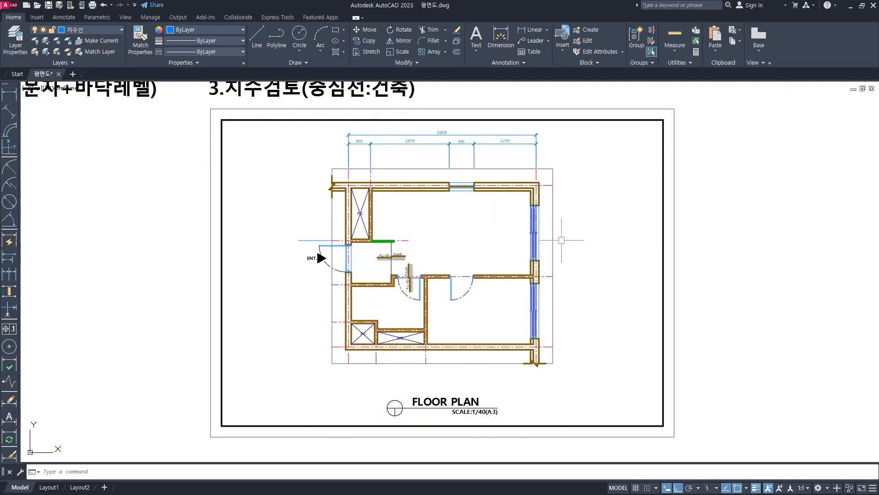
pyautogui.scroll(4, 559, 220)
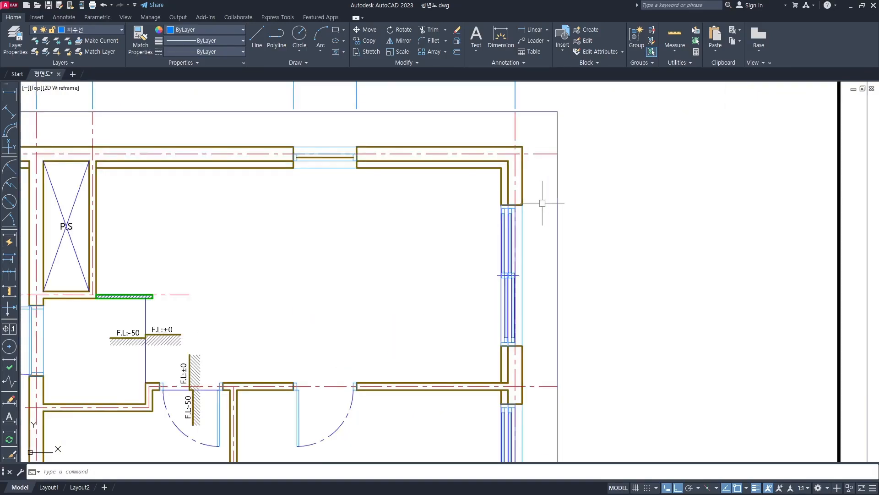
pyautogui.moveTo(542, 203); pyautogui.dragTo(532, 211, button='middle')
pyautogui.write('l')
pyautogui.press('Return')
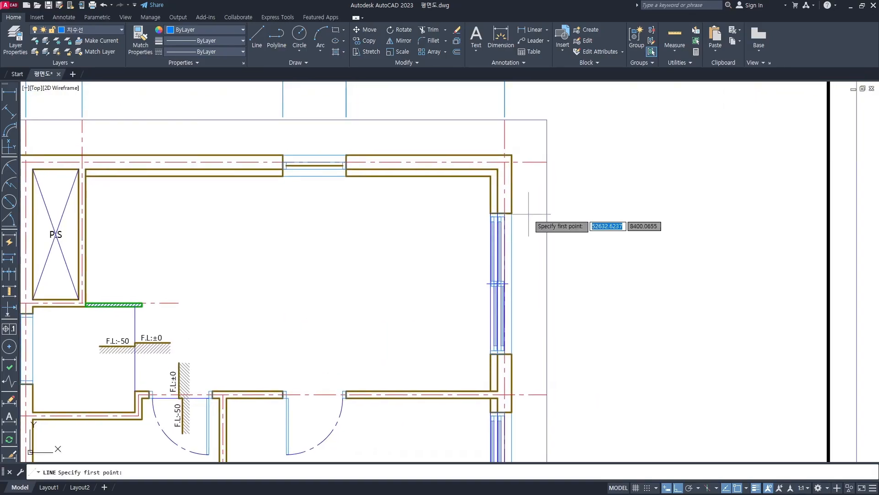
pyautogui.click(512, 213)
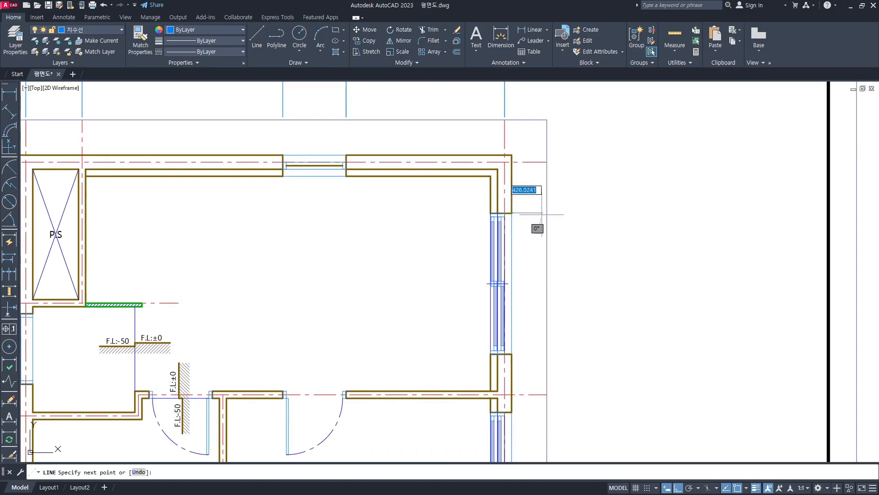
pyautogui.click(547, 212)
pyautogui.press('space')
pyautogui.press('space')
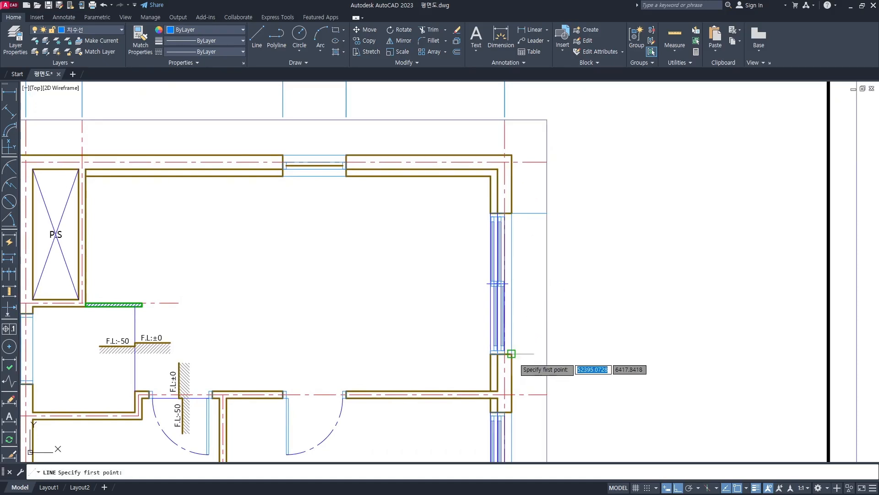
pyautogui.press('Escape')
# Step: Draw horizontal guide lines from both edges of the lower window in the right wall out to the boundary rectangle
pyautogui.scroll(-2, 544, 264)
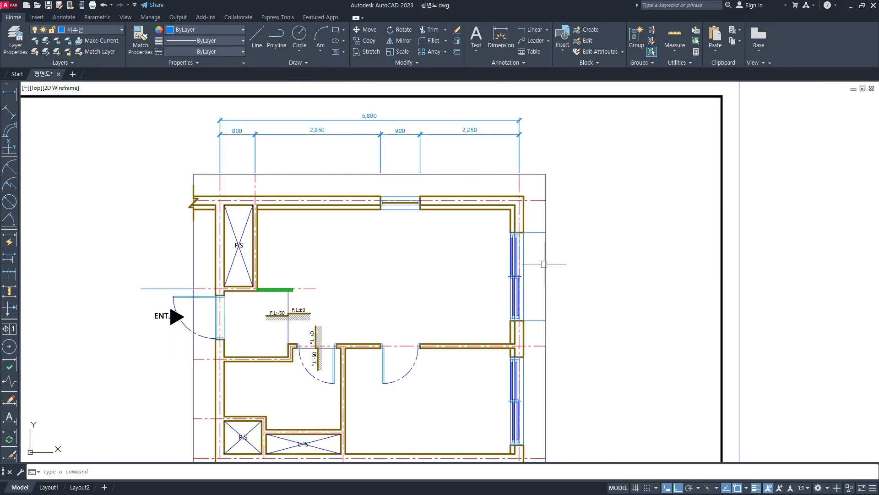
pyautogui.moveTo(546, 322); pyautogui.dragTo(532, 214, button='middle')
pyautogui.scroll(2, 519, 255)
pyautogui.press('space')
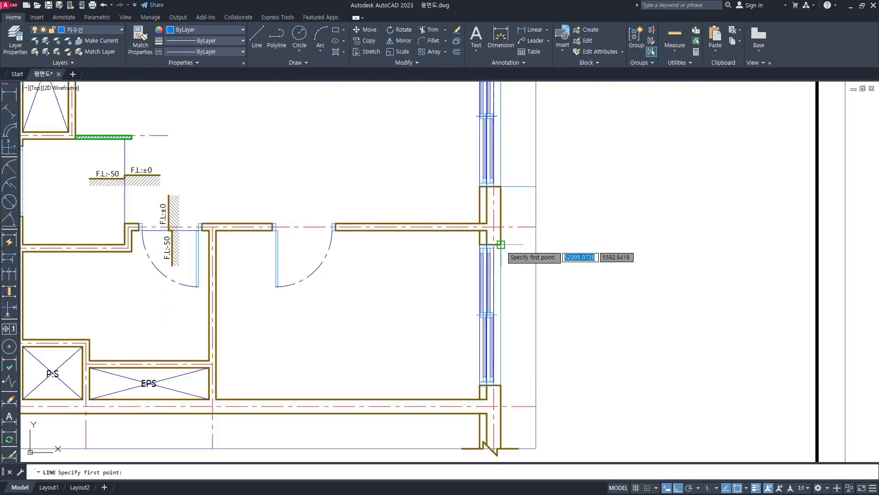
pyautogui.click(501, 244)
pyautogui.click(536, 244)
pyautogui.press('space')
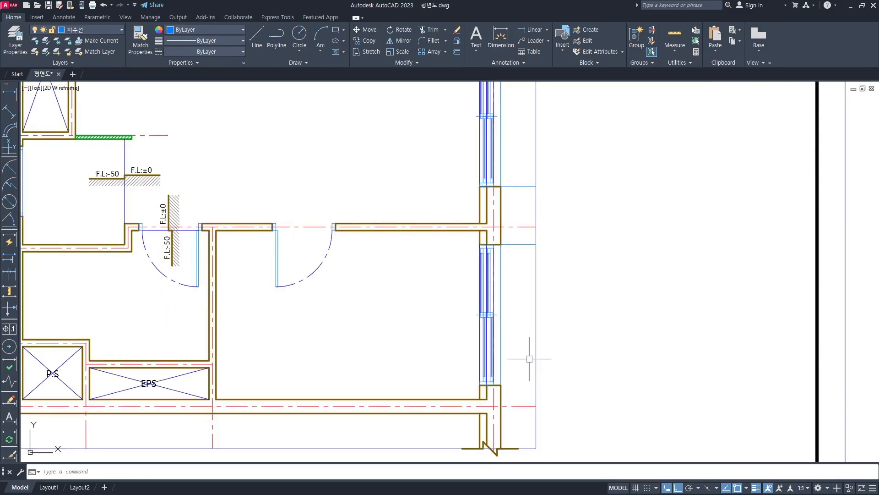
pyautogui.press('space')
pyautogui.click(500, 384)
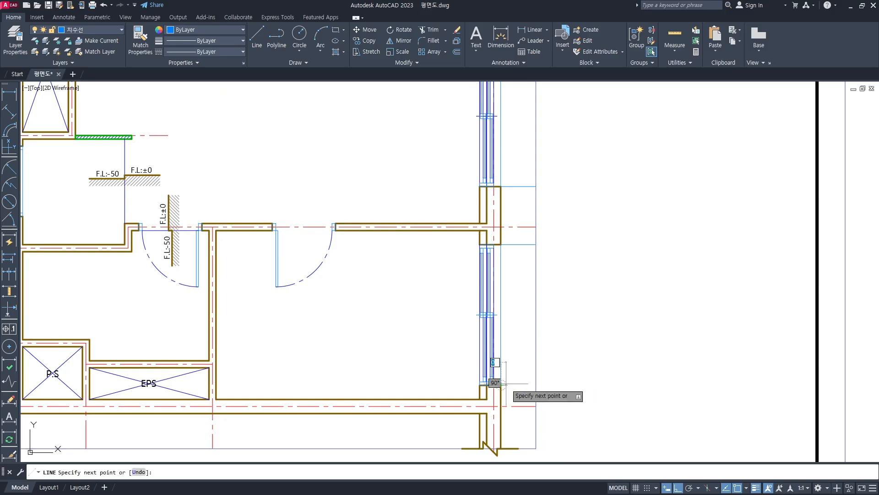
pyautogui.click(536, 385)
pyautogui.press('space')
# Step: Add a linear dimension from the bottom wall's centerline to the lower window's bottom edge, placing its line 900 outside the boundary rectangle
pyautogui.scroll(-2, 546, 373)
pyautogui.moveTo(545, 373); pyautogui.dragTo(564, 362, button='middle')
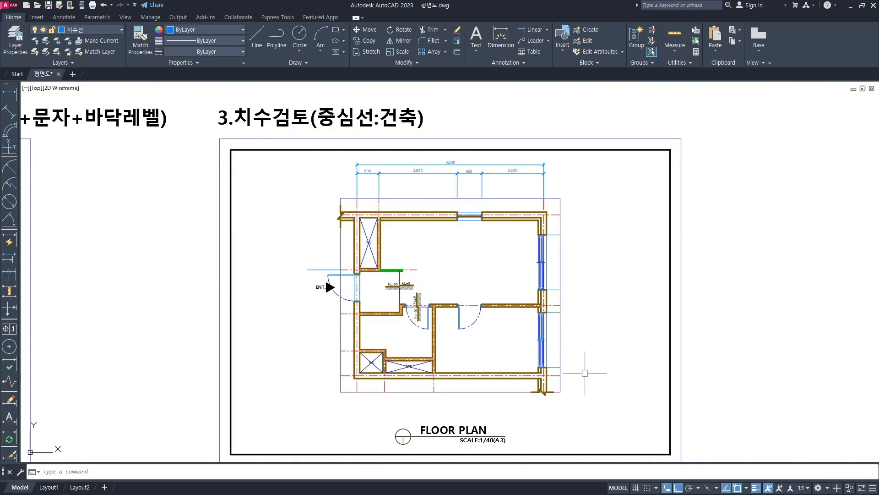
pyautogui.scroll(2, 584, 369)
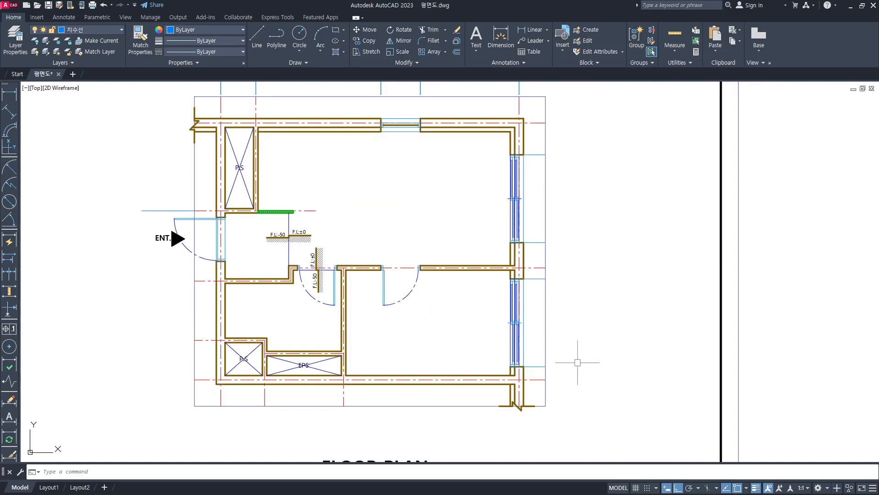
pyautogui.press('Return')
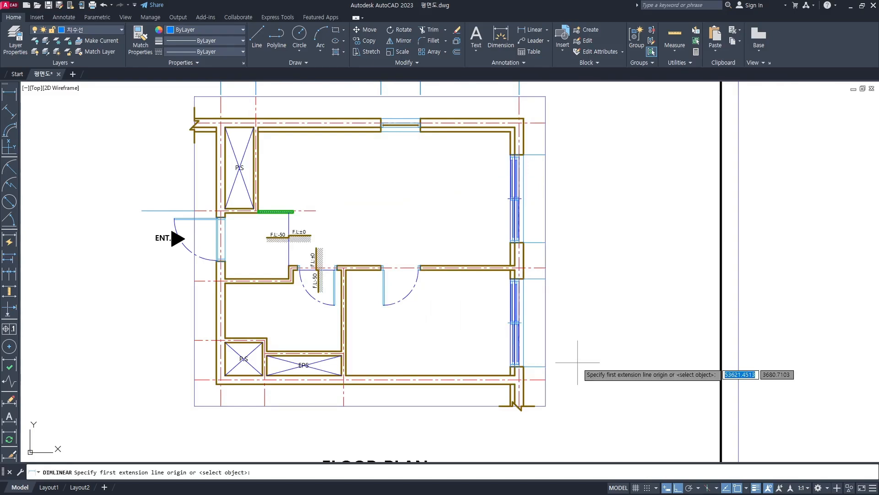
pyautogui.scroll(2, 544, 375)
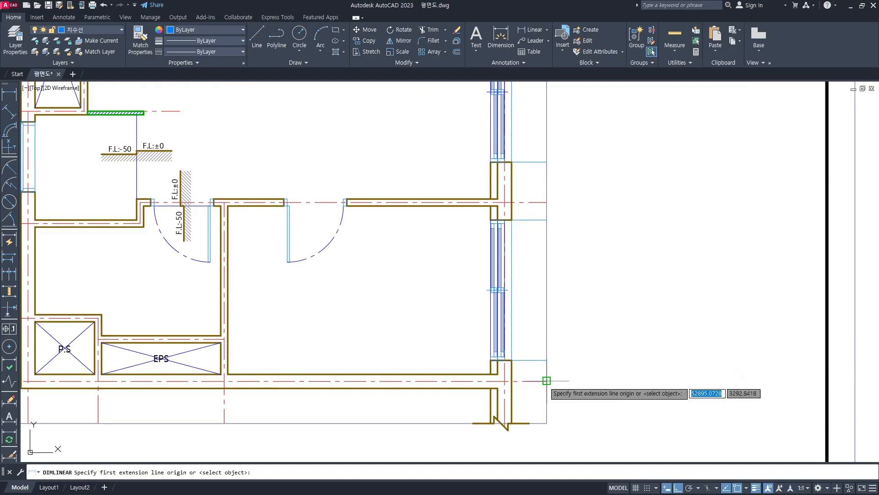
pyautogui.click(547, 380)
pyautogui.click(547, 359)
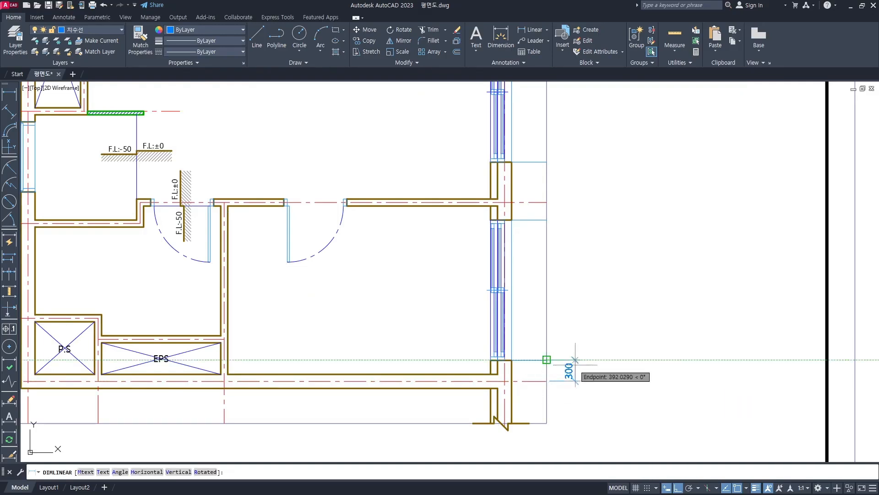
pyautogui.write('900')
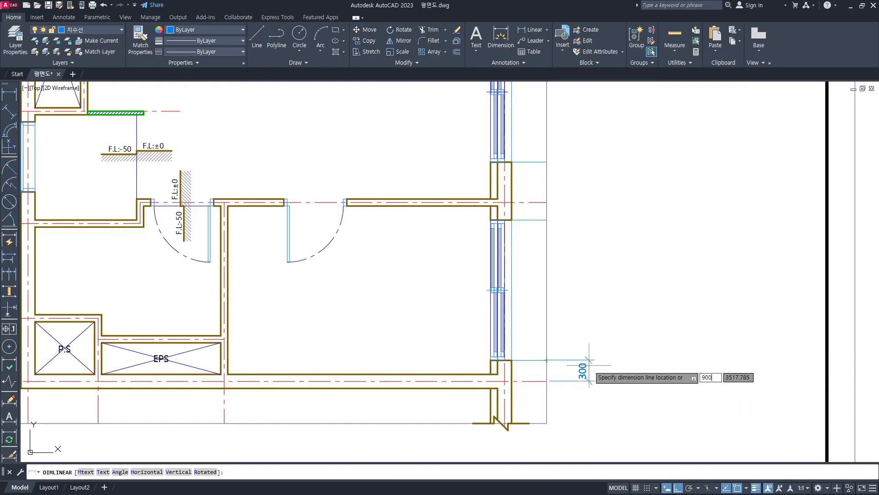
pyautogui.press('Return')
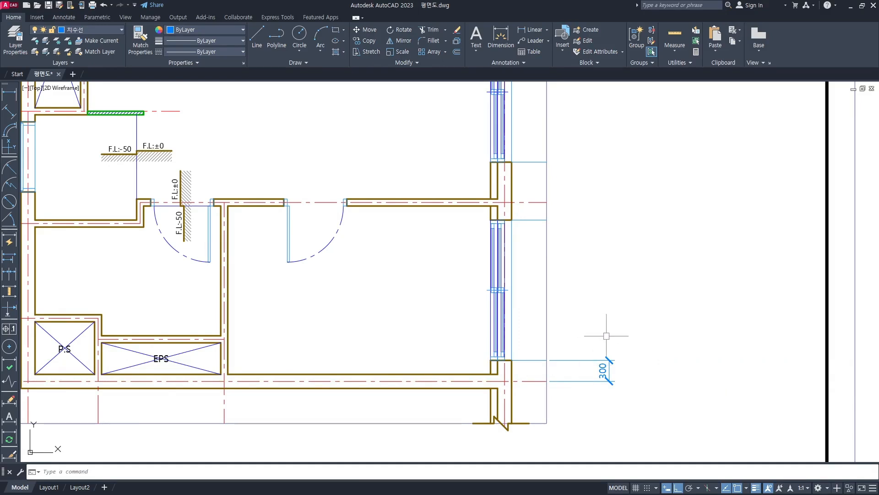
# Step: Continue the right-side dimension chain upward through the lower window's top edge, interior wall centerline, both upper window edges and top wall centerline
pyautogui.scroll(-2, 607, 337)
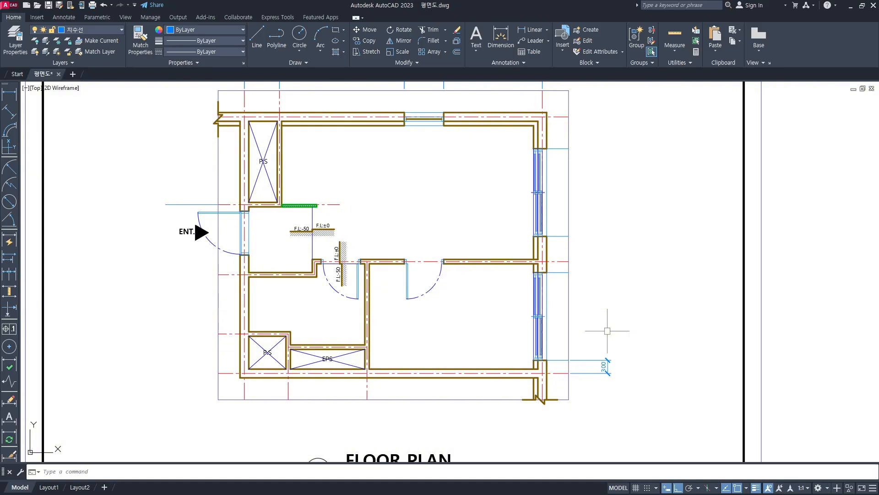
pyautogui.press('Return')
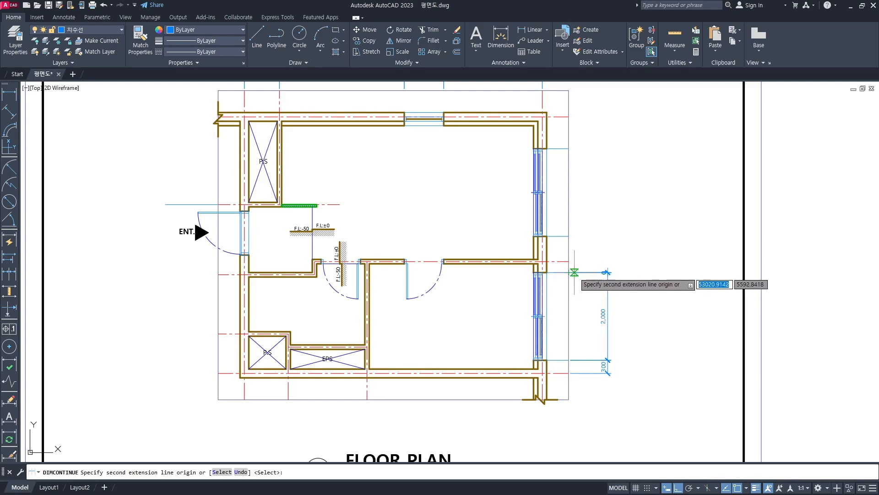
pyautogui.scroll(2, 573, 270)
pyautogui.click(565, 255)
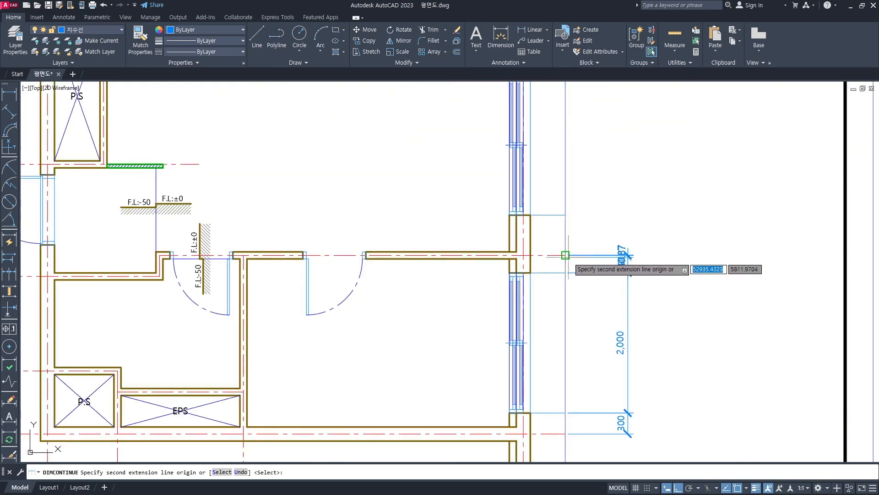
pyautogui.click(566, 214)
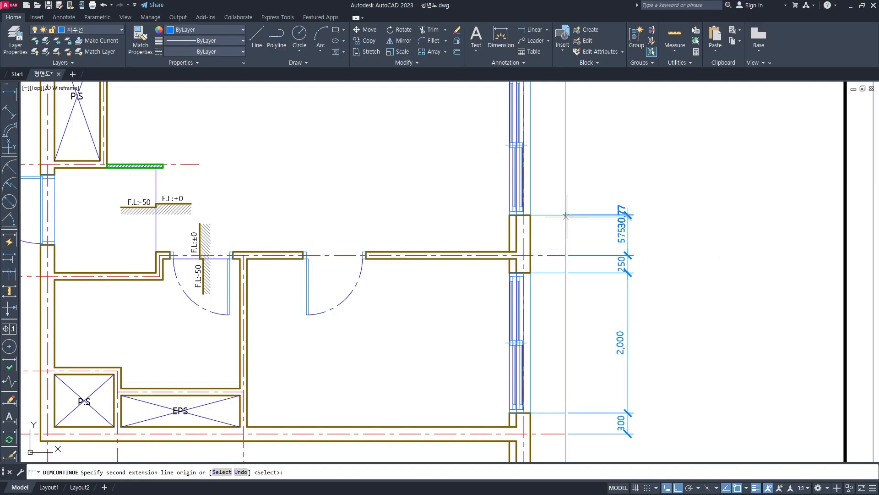
pyautogui.moveTo(563, 107); pyautogui.dragTo(561, 222, button='middle')
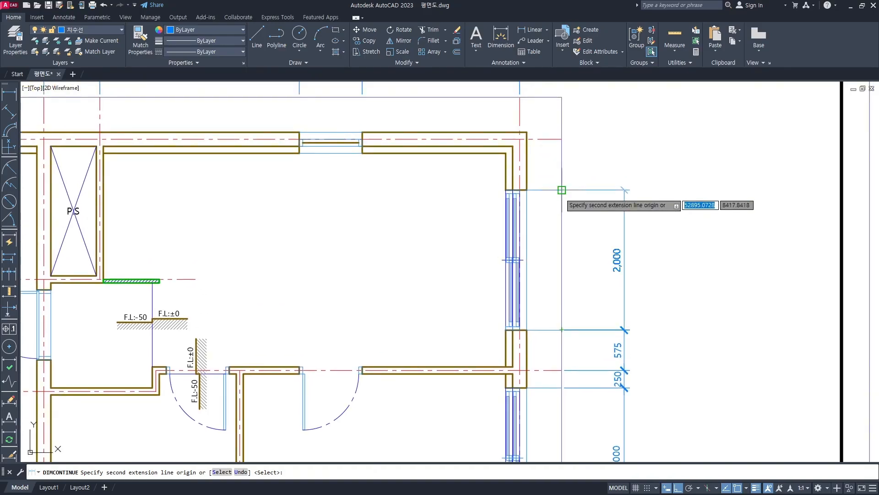
pyautogui.click(562, 190)
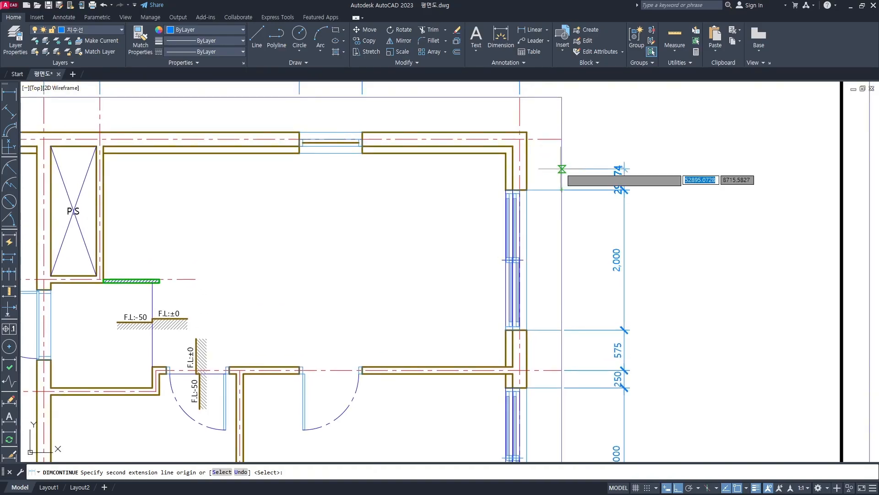
pyautogui.click(562, 139)
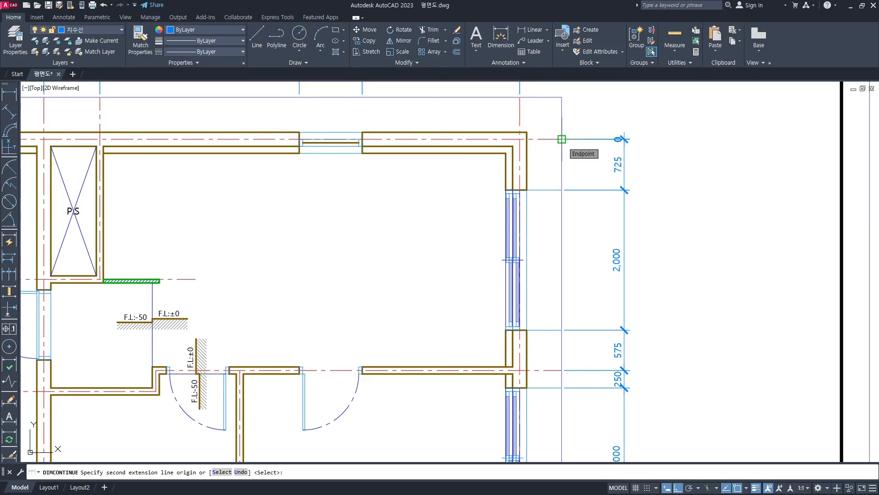
pyautogui.press('Return')
pyautogui.scroll(-2, 632, 169)
pyautogui.moveTo(653, 174)
pyautogui.mouseDown(button='middle')
pyautogui.moveTo(639, 163)
pyautogui.moveTo(636, 181)
pyautogui.mouseUp(button='middle')
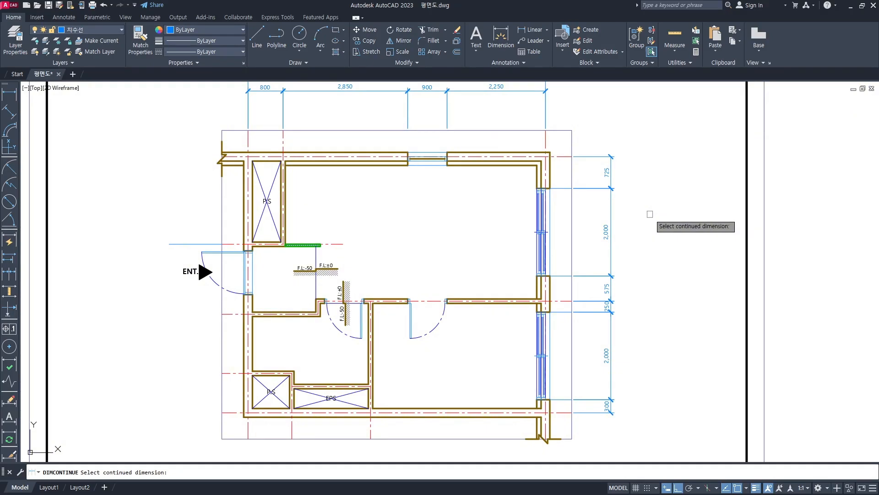
pyautogui.press('Escape')
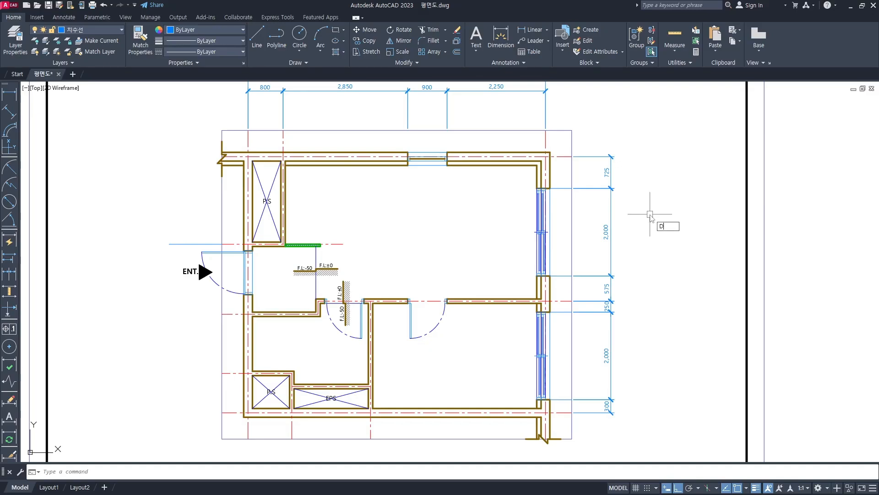
# Step: Add an overall baseline dimension outside the right-side chain, from the top wall's centerline to the bottom wall's centerline
pyautogui.press('Return')
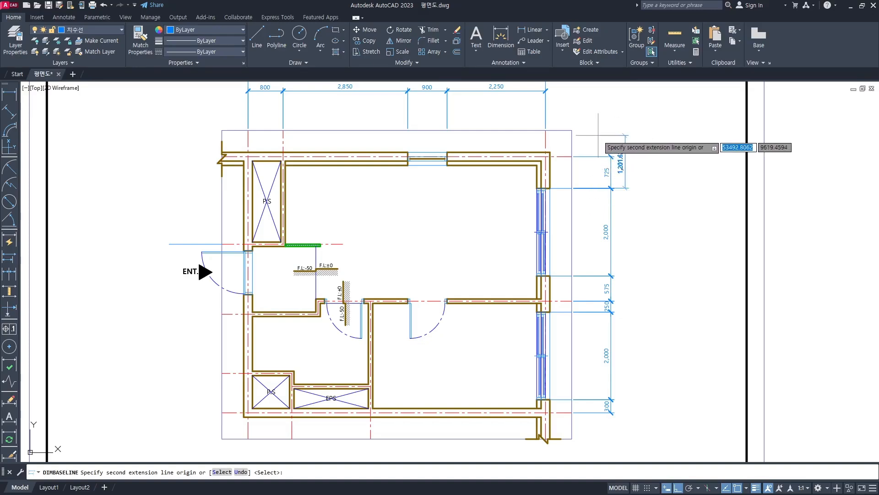
pyautogui.press('Return')
pyautogui.scroll(2, 594, 170)
pyautogui.moveTo(595, 158); pyautogui.dragTo(610, 120, button='middle')
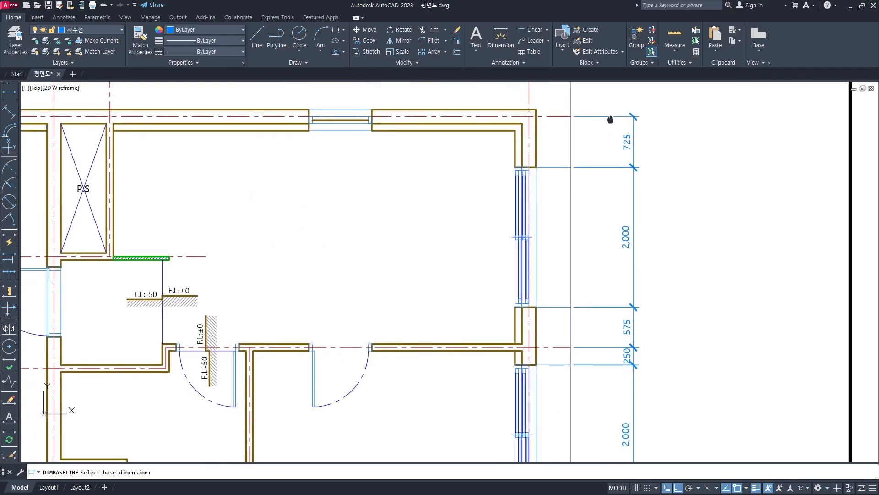
pyautogui.click(632, 132)
pyautogui.scroll(-2, 624, 243)
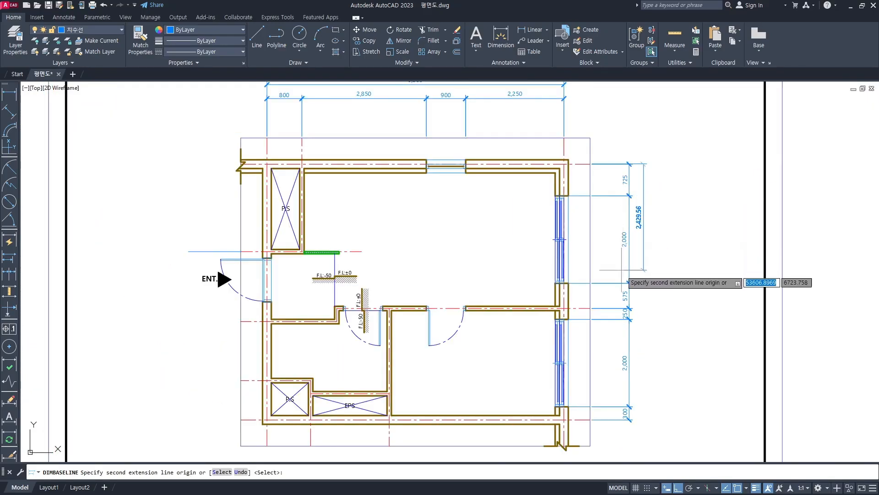
pyautogui.scroll(2, 586, 418)
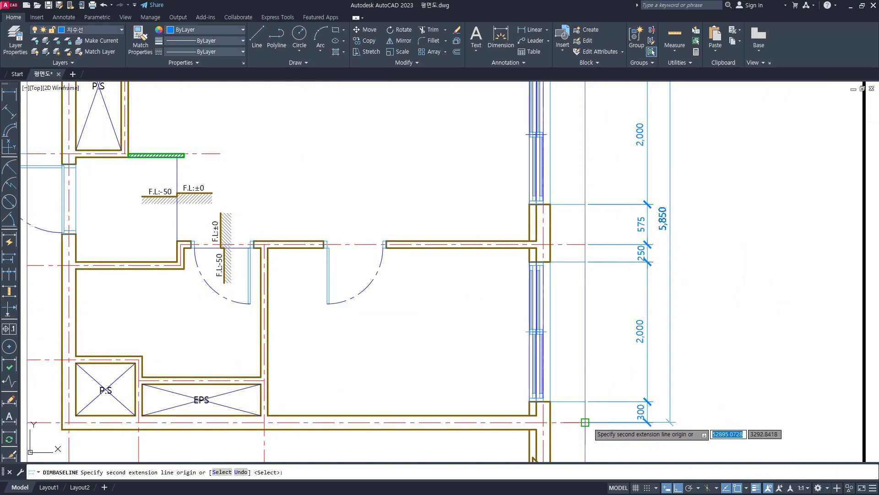
pyautogui.click(585, 422)
pyautogui.press('Return')
pyautogui.press('Return')
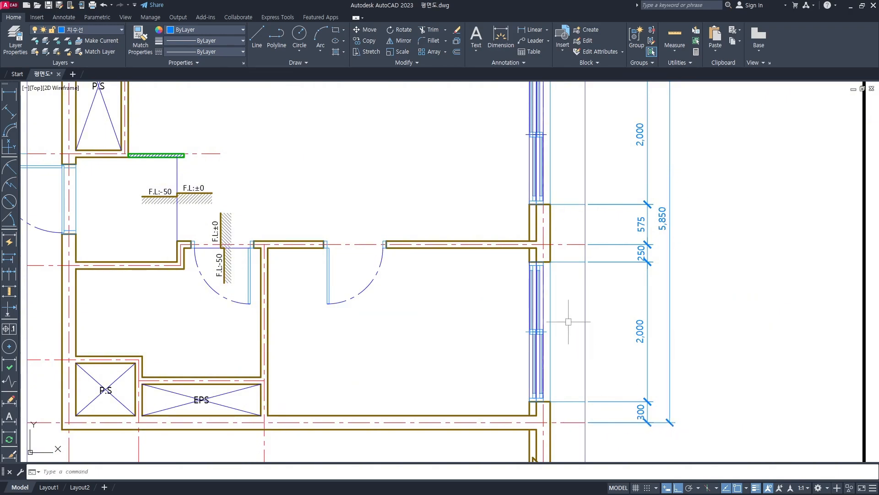
# Step: Delete the four horizontal guide lines extending from the edges of both windows in the right wall
pyautogui.scroll(-2, 568, 321)
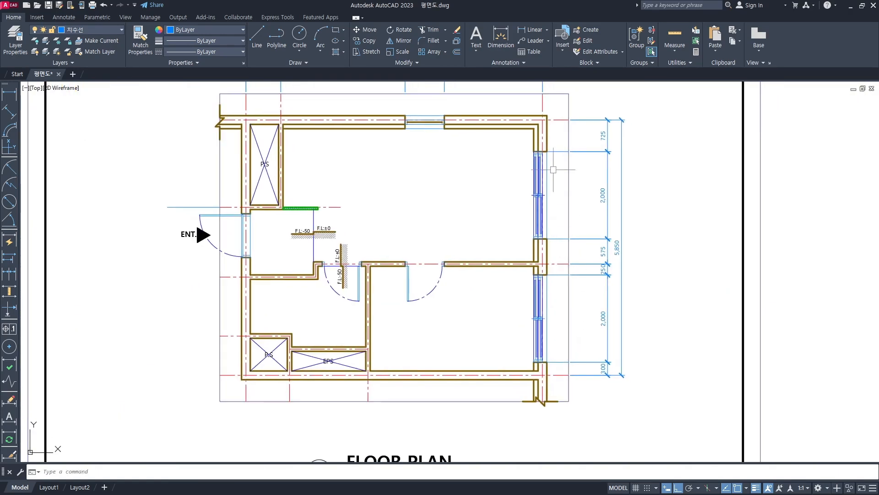
pyautogui.scroll(2, 554, 160)
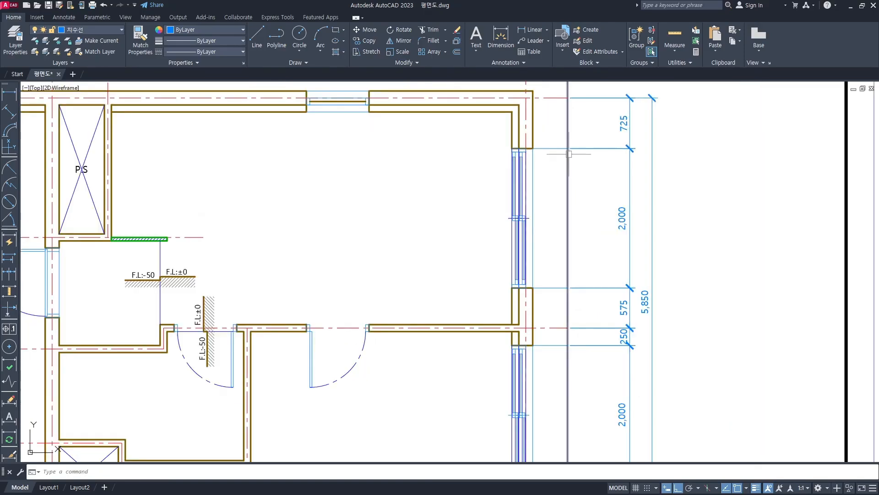
pyautogui.click(557, 288)
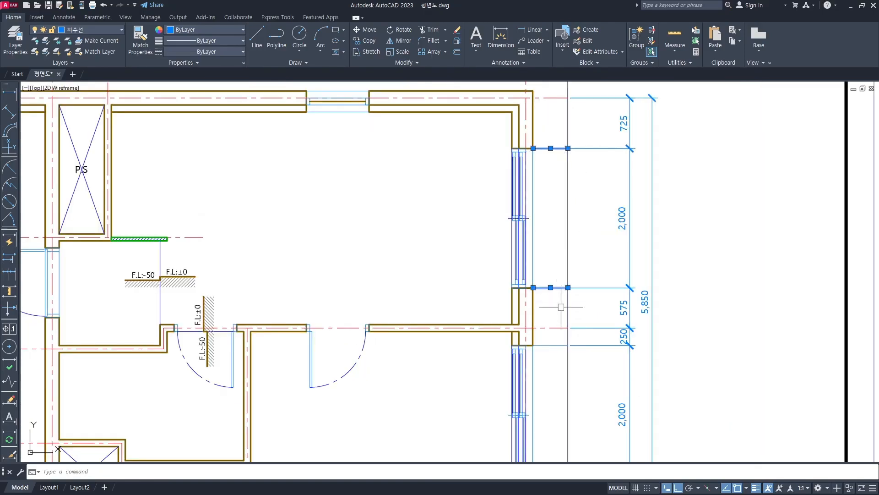
pyautogui.click(555, 346)
pyautogui.moveTo(545, 389); pyautogui.dragTo(544, 184, button='middle')
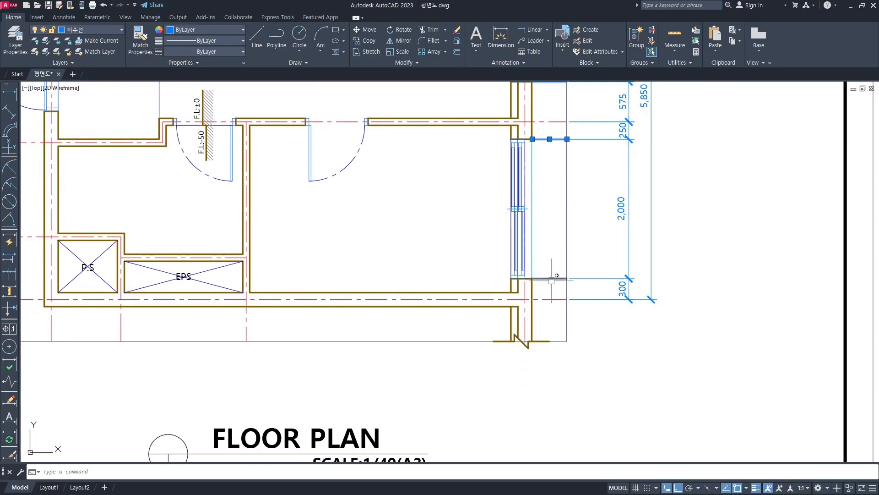
pyautogui.press('Delete')
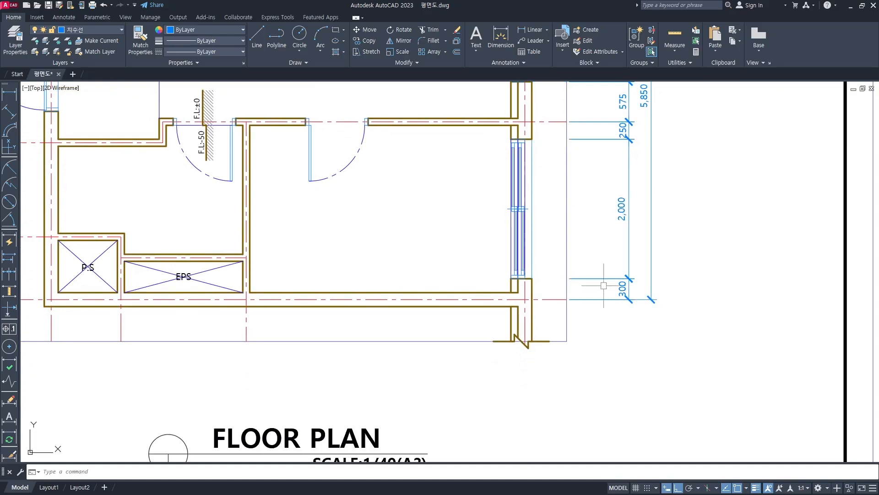
# Step: Nudge the whole floor plan, with its dimensions and boundary rectangle, slightly upward inside the sheet frame, leaving the title in place
pyautogui.scroll(-4, 604, 286)
pyautogui.moveTo(620, 359); pyautogui.dragTo(684, 369, button='middle')
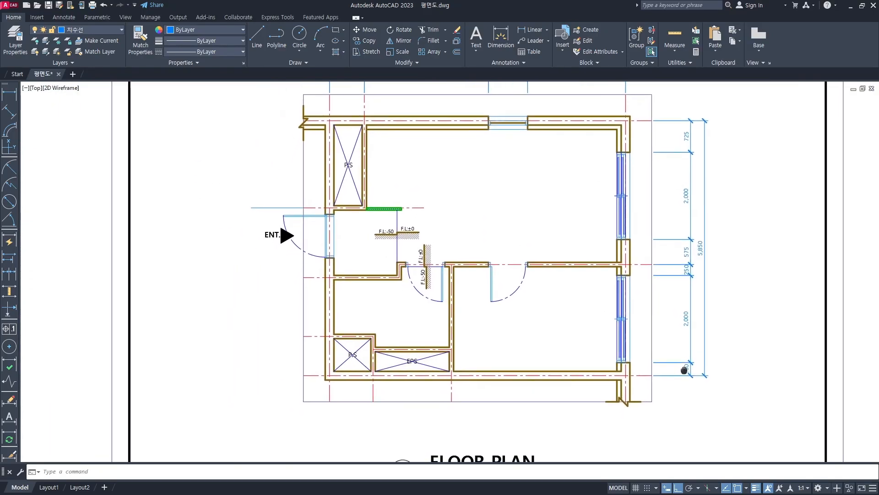
pyautogui.scroll(-4, 659, 300)
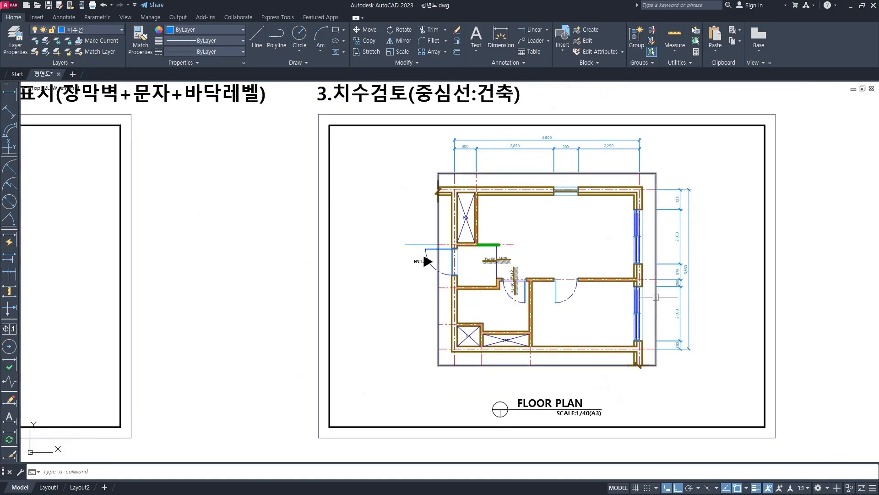
pyautogui.moveTo(608, 335); pyautogui.dragTo(608, 338, button='middle')
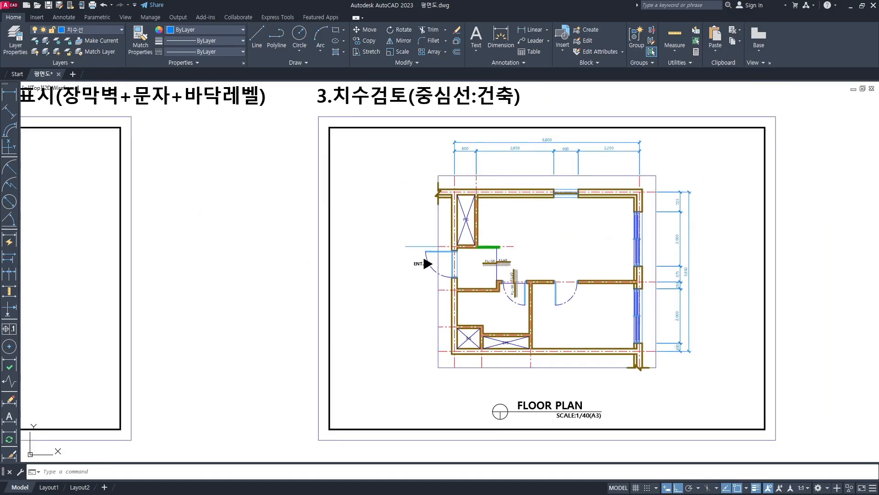
pyautogui.scroll(-2, 413, 156)
pyautogui.scroll(2, 411, 147)
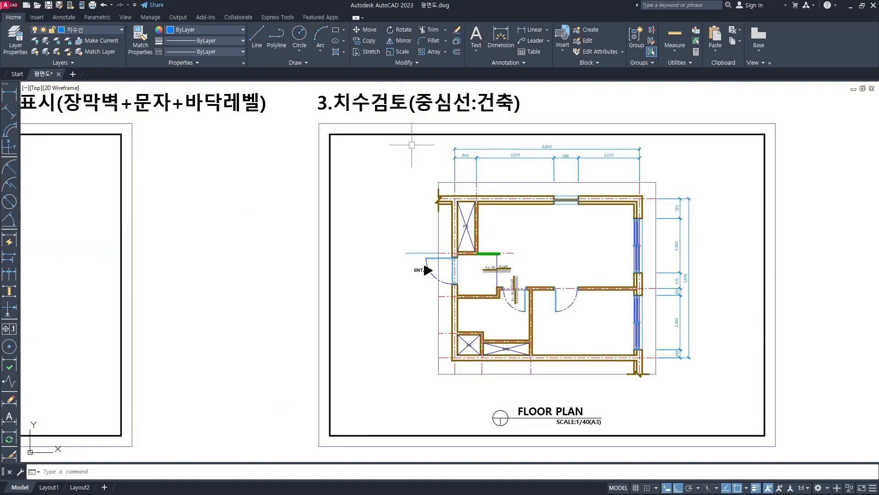
pyautogui.click(391, 132)
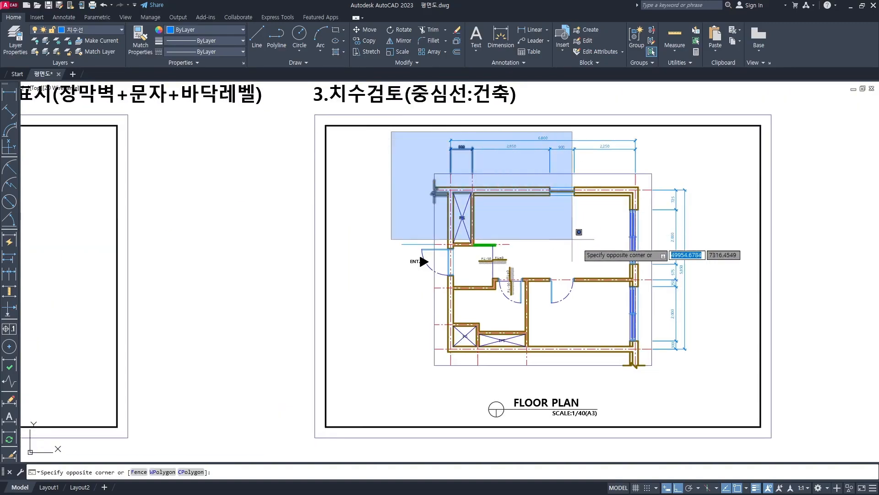
pyautogui.click(731, 382)
pyautogui.hotkey('ctrl', 'Up')
pyautogui.hotkey('ctrl', 'Up')
pyautogui.hotkey('ctrl', 'Up')
pyautogui.hotkey('ctrl', 'Up')
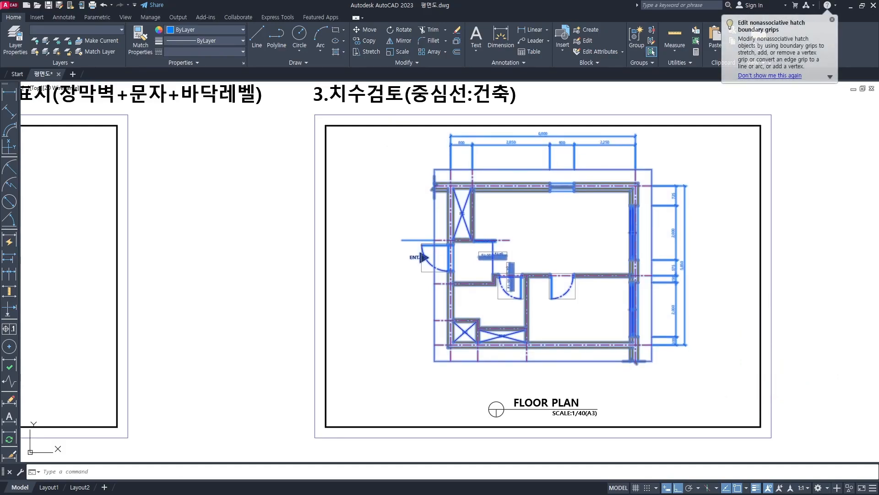
pyautogui.press('Escape')
# Step: Add a linear dimension below the plan from the left wall's centerline to the lower P.S wall's centerline, placing its line 900 outside the boundary rectangle
pyautogui.moveTo(694, 380); pyautogui.dragTo(686, 334, button='middle')
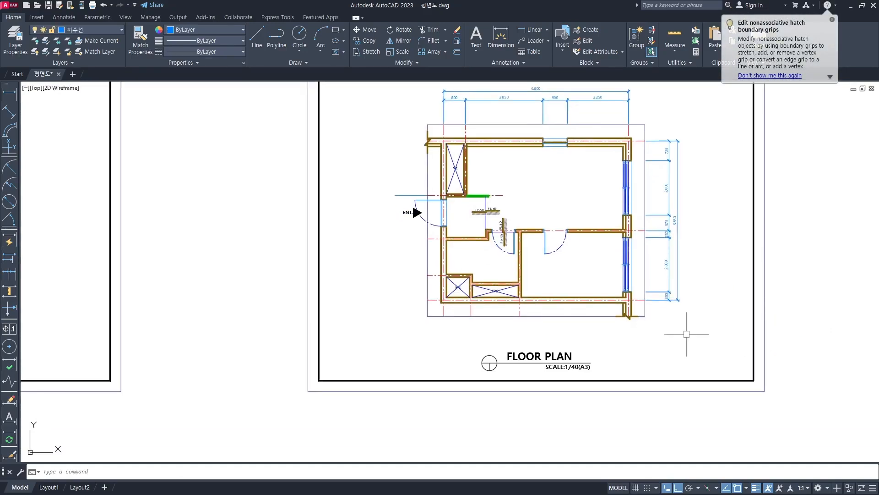
pyautogui.scroll(3, 521, 342)
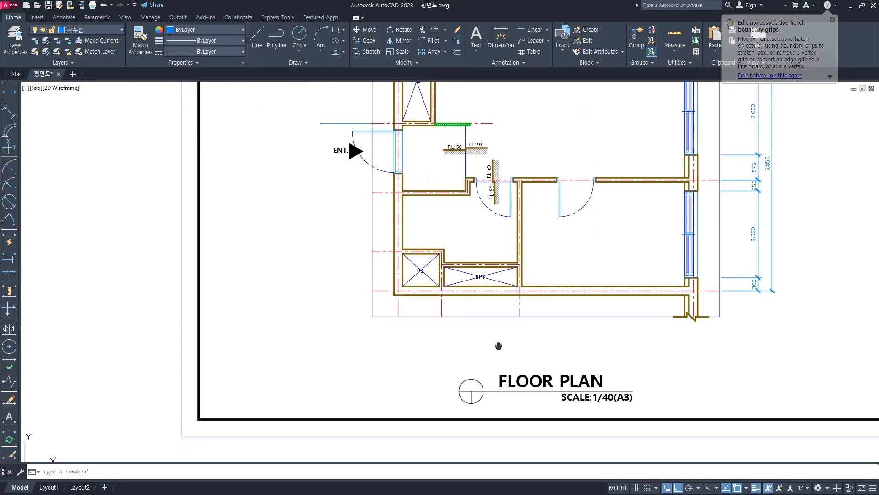
pyautogui.moveTo(497, 347); pyautogui.dragTo(493, 332, button='middle')
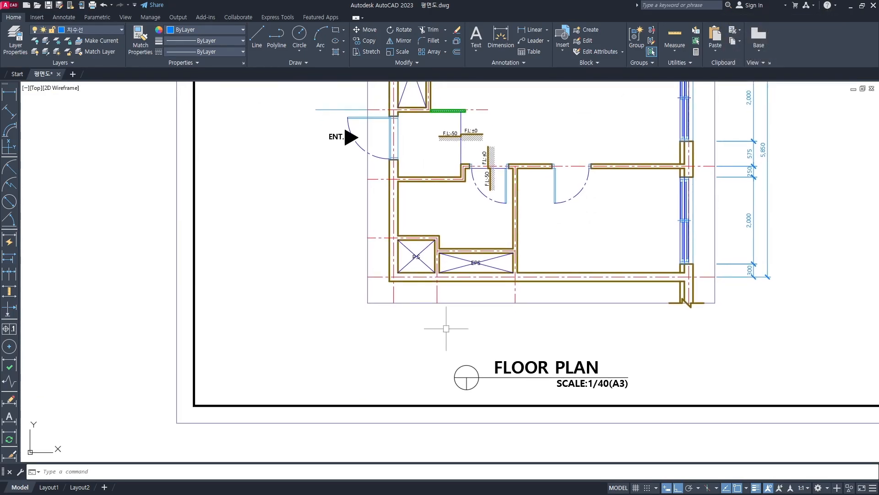
pyautogui.write('DLI')
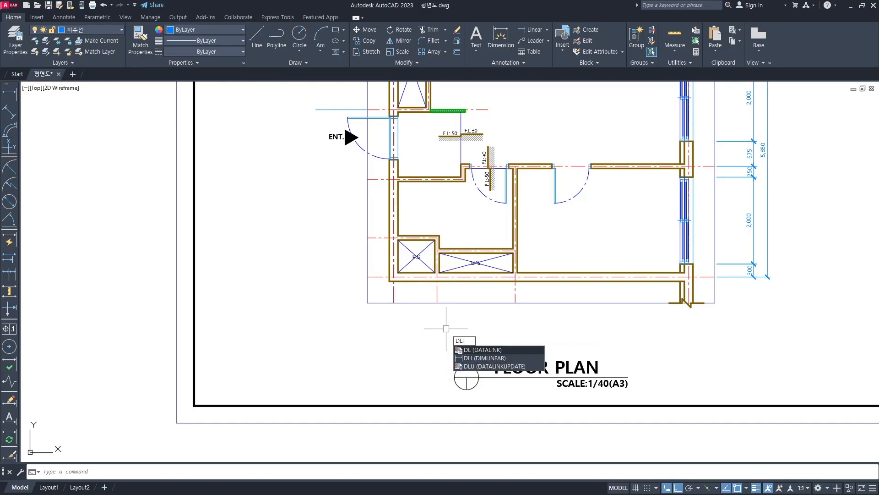
pyautogui.press('space')
pyautogui.scroll(2, 398, 308)
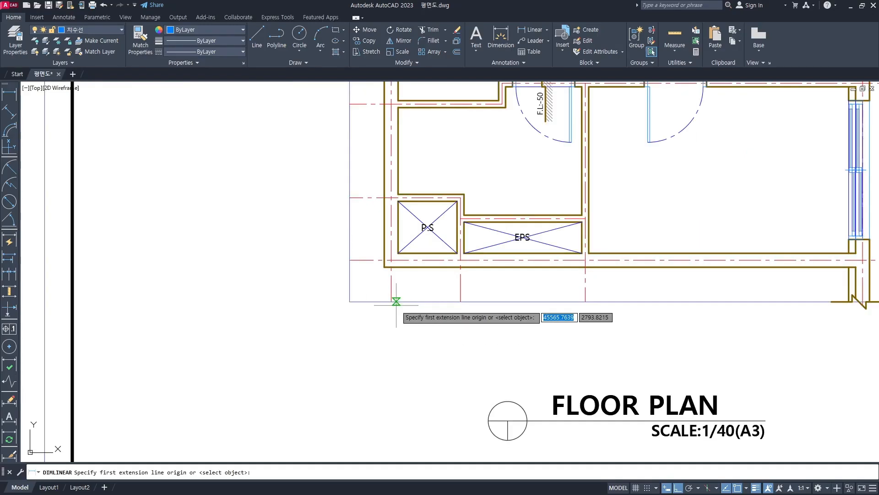
pyautogui.click(392, 301)
pyautogui.click(460, 302)
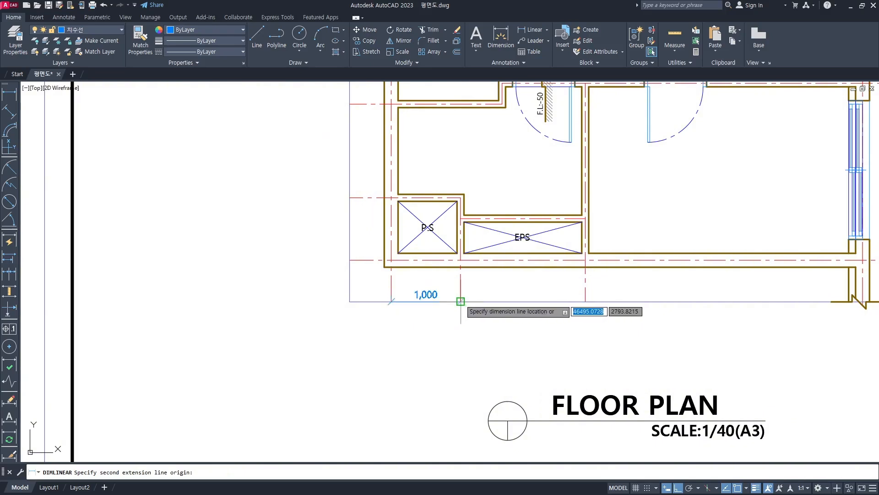
pyautogui.write('900')
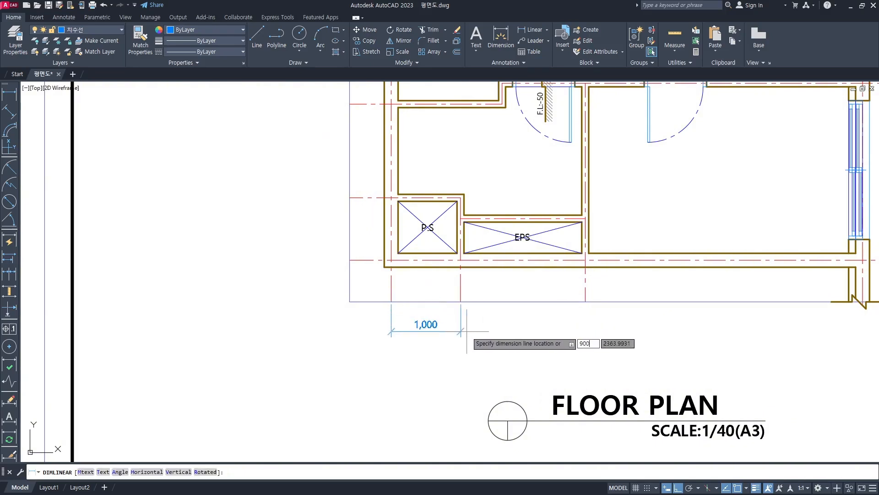
pyautogui.press('space')
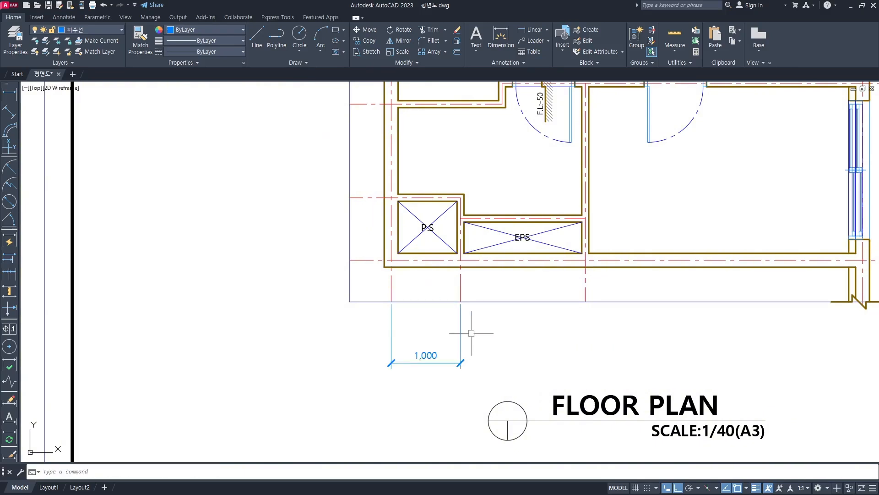
# Step: Continue the bottom dimension chain through the interior wall's centerline beside the EPS to the right wall's centerline
pyautogui.write('dco')
pyautogui.press('space')
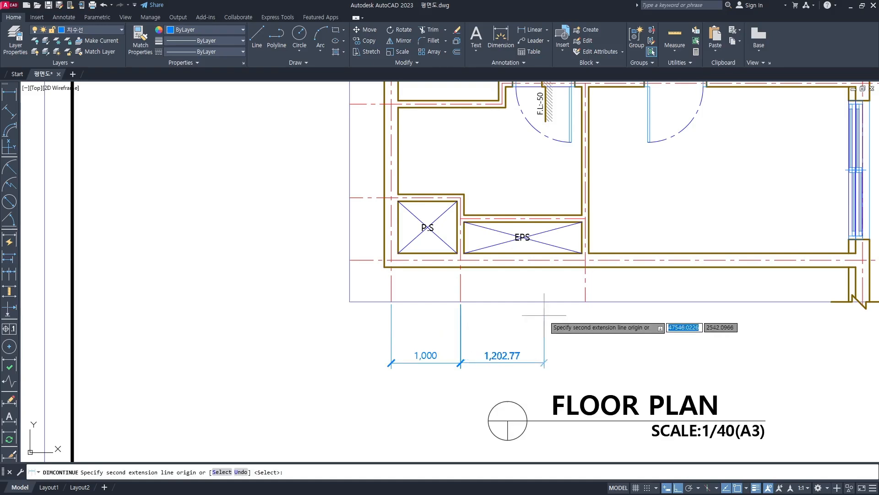
pyautogui.click(585, 302)
pyautogui.moveTo(688, 305); pyautogui.dragTo(553, 279, button='middle')
pyautogui.scroll(4, 730, 277)
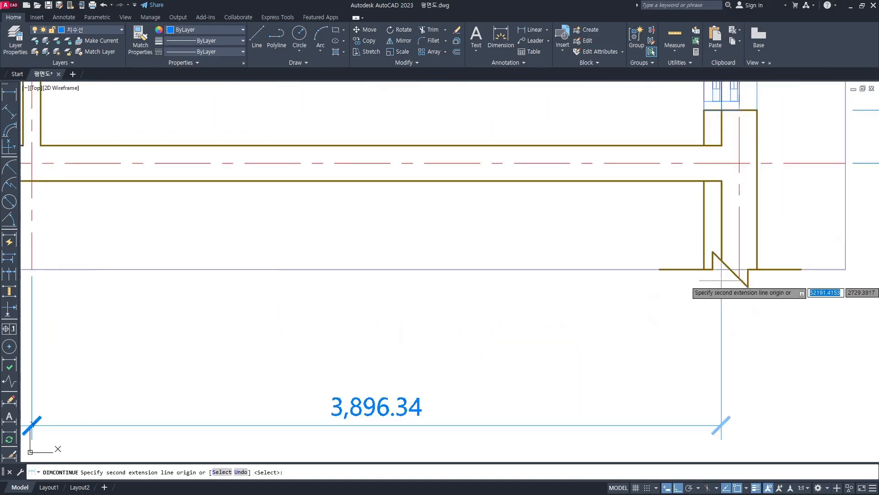
pyautogui.click(739, 278)
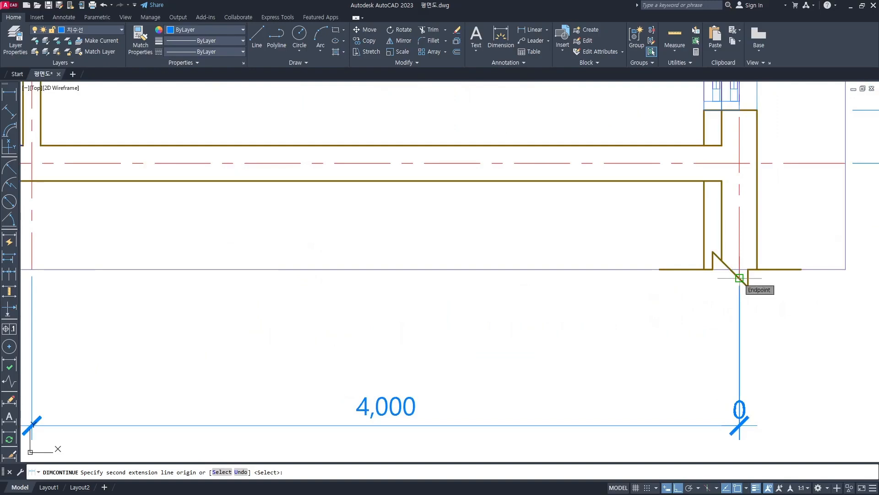
pyautogui.press('Escape')
pyautogui.scroll(-4, 731, 275)
pyautogui.scroll(-2, 673, 298)
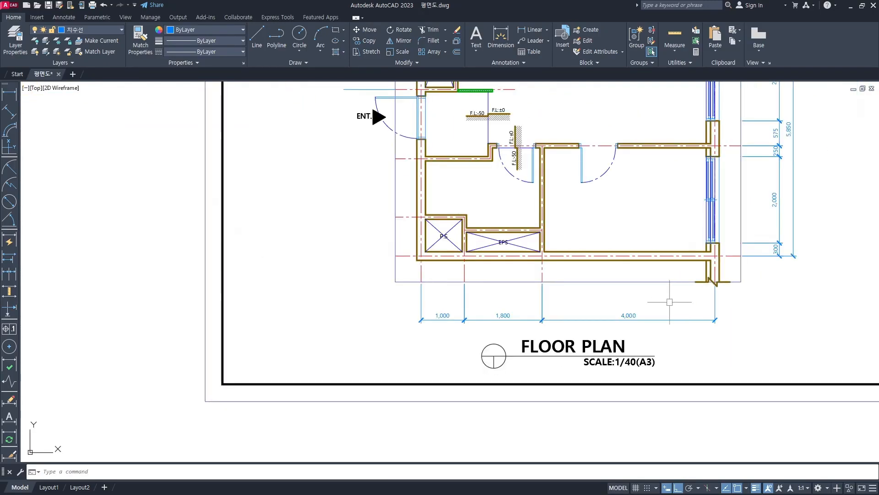
# Step: Add an overall baseline dimension below the bottom chain, from the left wall's centerline to the right wall's centerline
pyautogui.write('DIMBA')
pyautogui.press('Return')
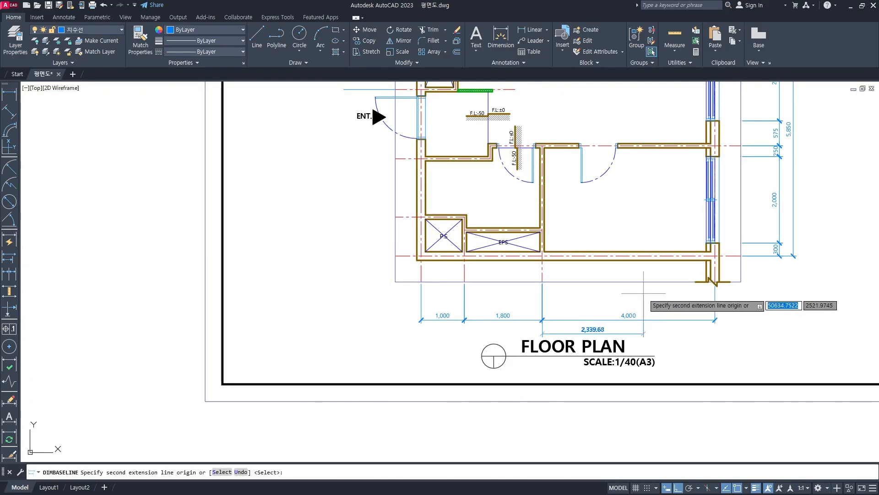
pyautogui.press('Return')
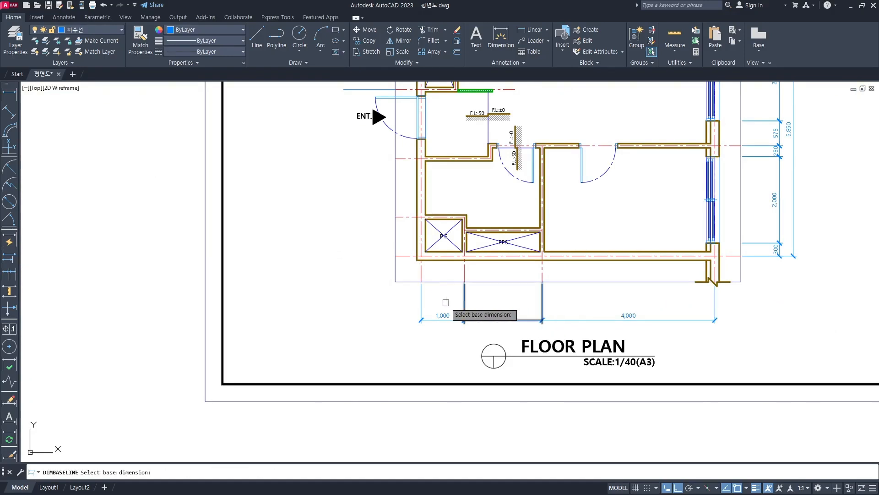
pyautogui.click(421, 300)
pyautogui.scroll(4, 715, 282)
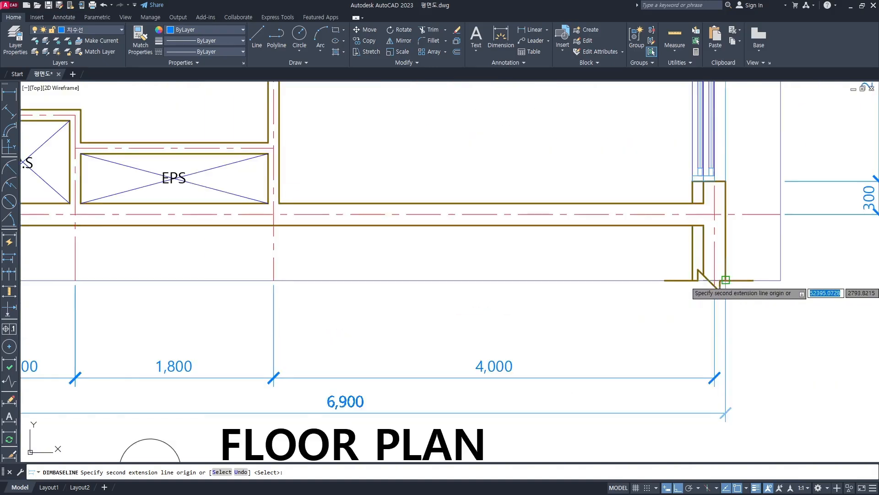
pyautogui.click(720, 280)
pyautogui.press('Escape')
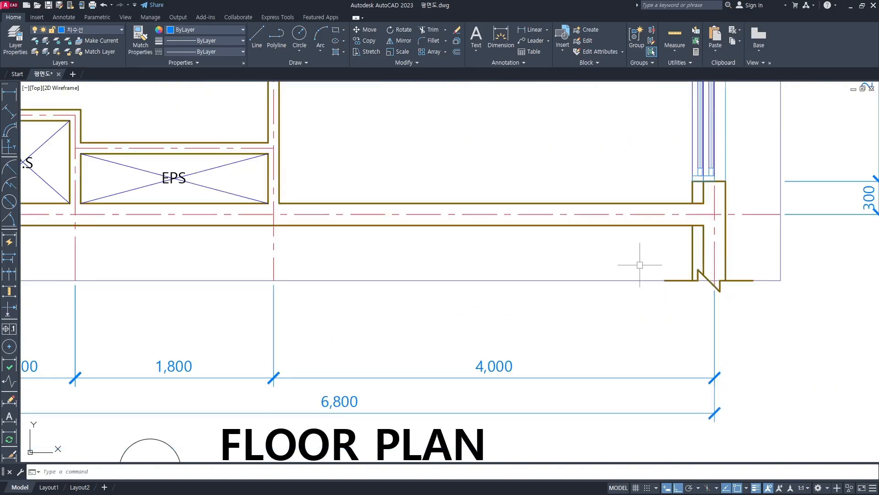
# Step: Nudge the FLOOR PLAN title, with its circle symbol, line and scale text, slightly downward away from the bottom dimensions
pyautogui.scroll(-4, 634, 285)
pyautogui.scroll(-3, 635, 286)
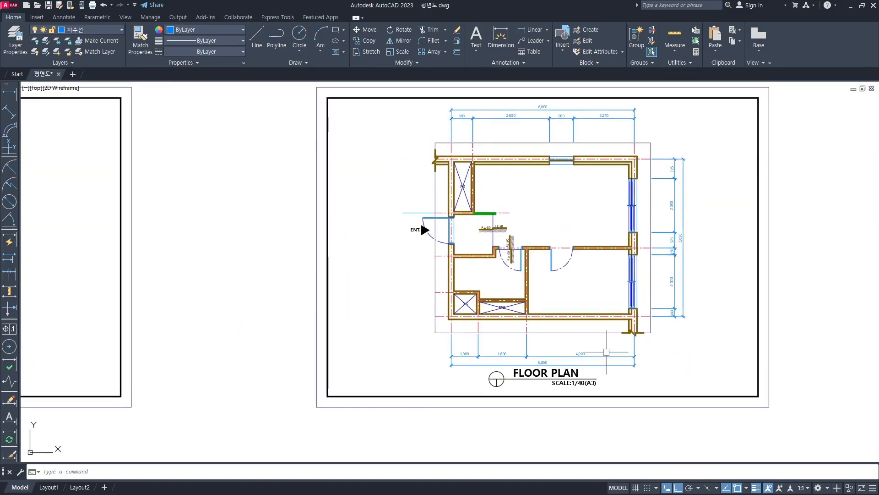
pyautogui.scroll(2, 531, 394)
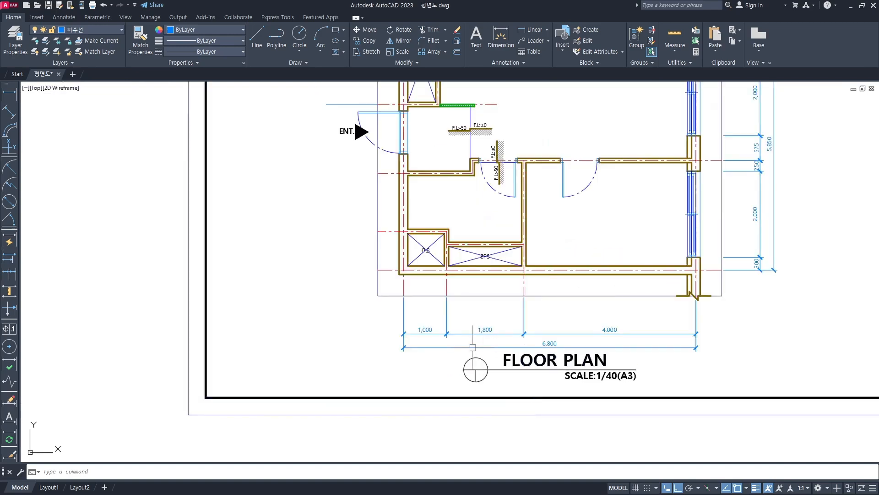
pyautogui.moveTo(438, 318); pyautogui.dragTo(681, 402)
pyautogui.hotkey('ctrl', 'Down')
pyautogui.hotkey('ctrl', 'Down')
pyautogui.hotkey('ctrl', 'Down')
pyautogui.hotkey('ctrl', 'Down')
pyautogui.hotkey('ctrl', 'Down')
pyautogui.hotkey('ctrl', 'Down')
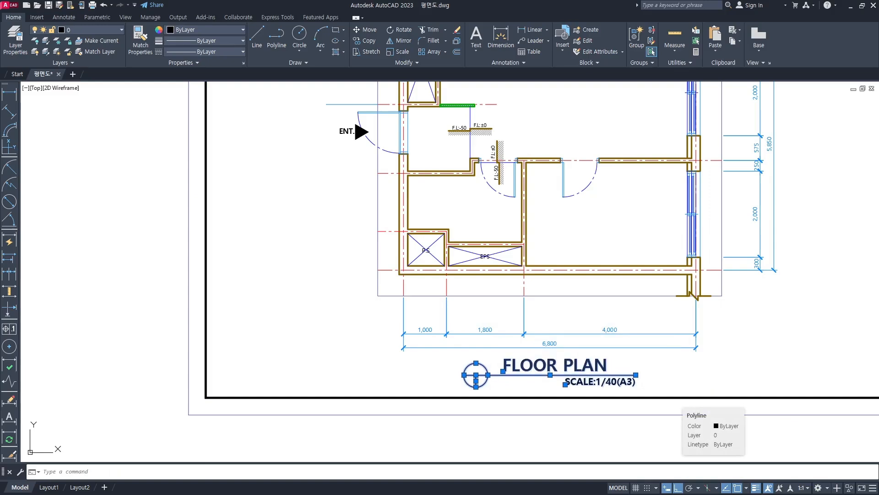
# Step: Nudge the whole floor plan with its boundary rectangle and dimensions slightly upward, away from the FLOOR PLAN title
pyautogui.press('Escape')
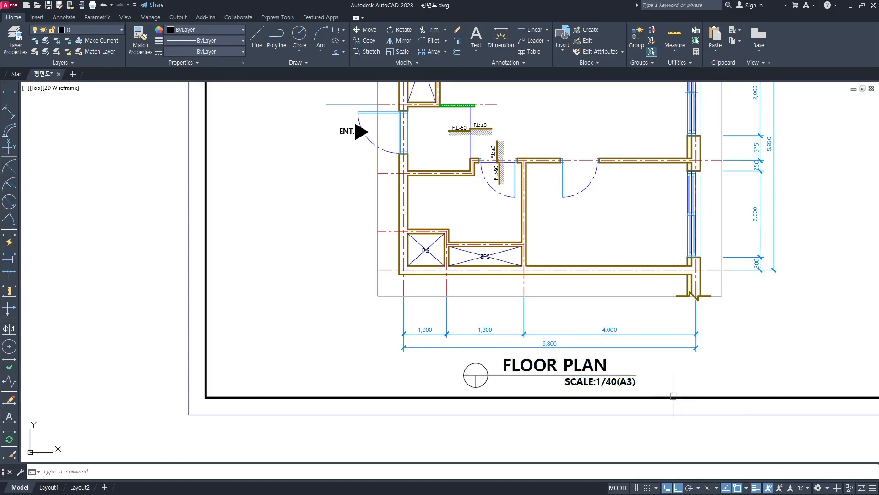
pyautogui.scroll(-2, 576, 370)
pyautogui.moveTo(518, 165); pyautogui.dragTo(514, 176, button='middle')
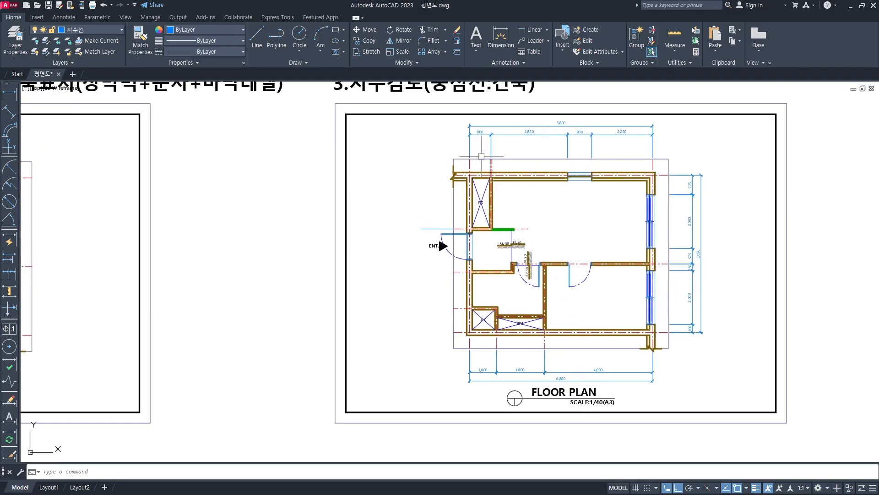
pyautogui.click(394, 97)
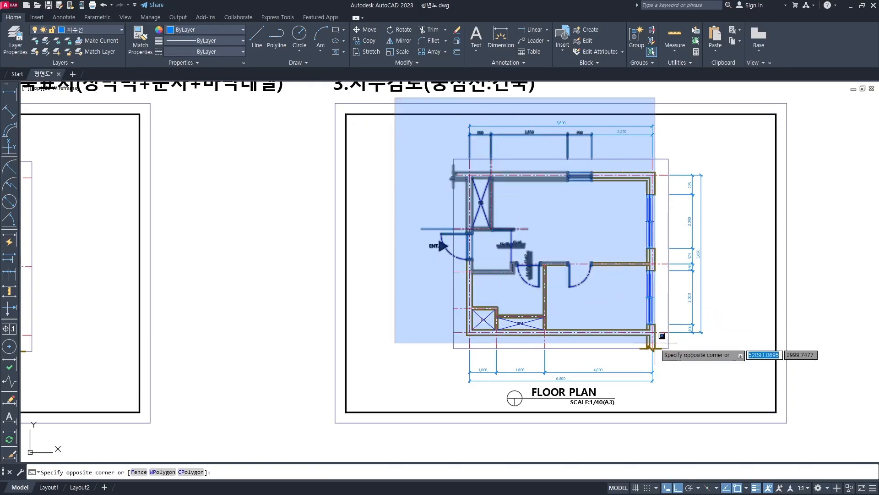
pyautogui.click(761, 386)
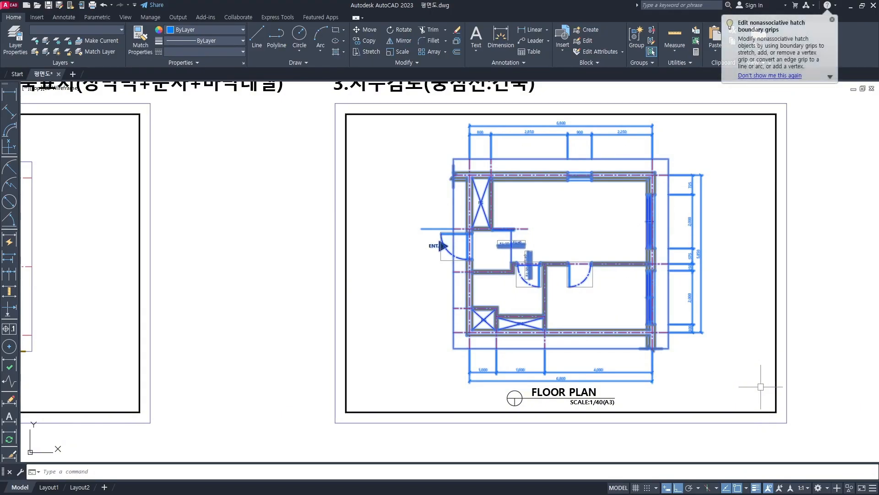
pyautogui.hotkey('ctrl', 'Up')
pyautogui.hotkey('ctrl', 'Up')
pyautogui.press('Escape')
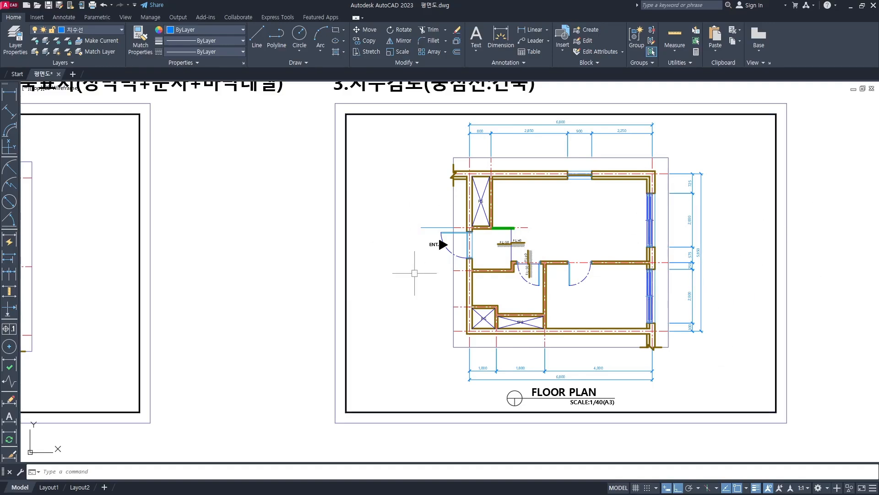
# Step: Delete the leftover horizontal line extending outside the boundary rectangle above the entrance door
pyautogui.scroll(2, 437, 253)
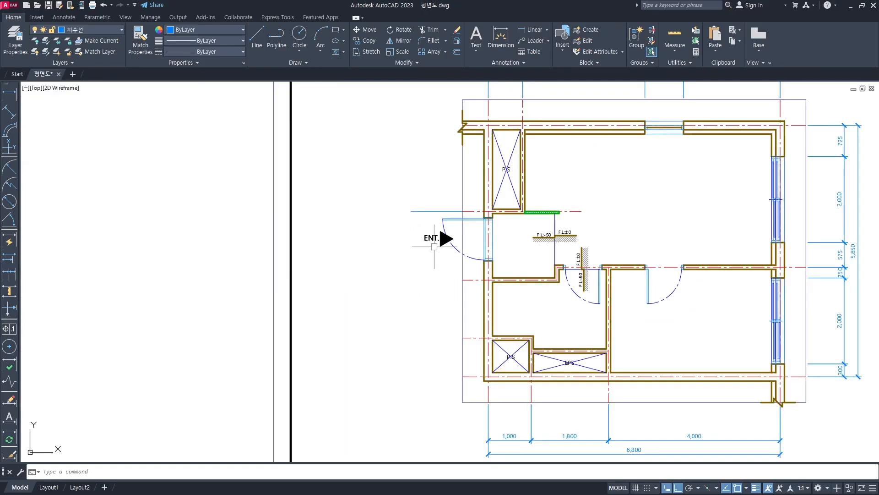
pyautogui.click(416, 209)
pyautogui.press('Escape')
pyautogui.scroll(-3, 421, 211)
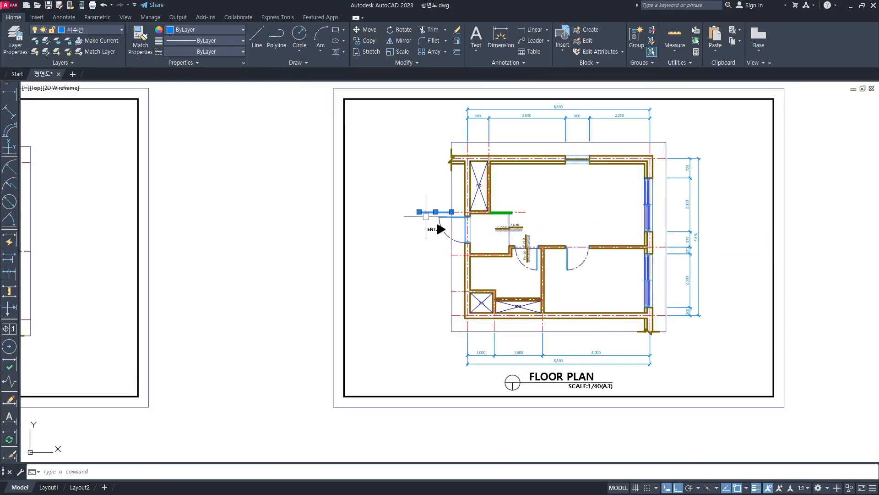
pyautogui.scroll(2, 433, 211)
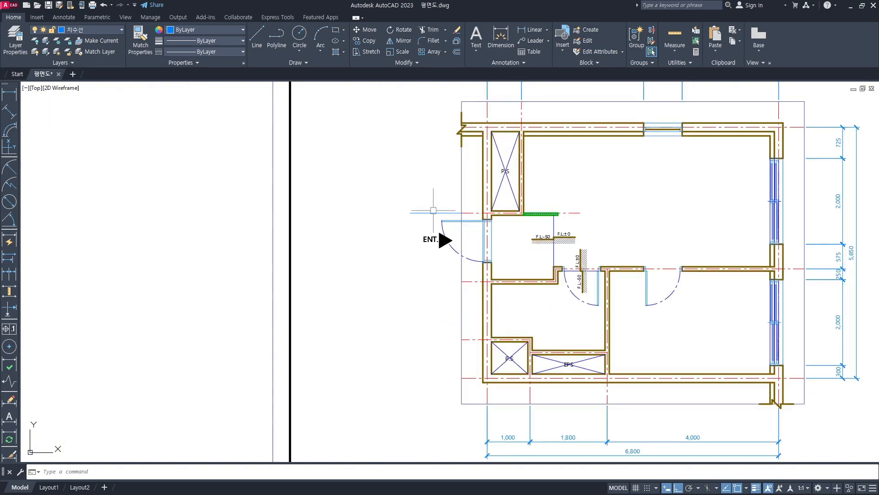
pyautogui.scroll(-2, 439, 216)
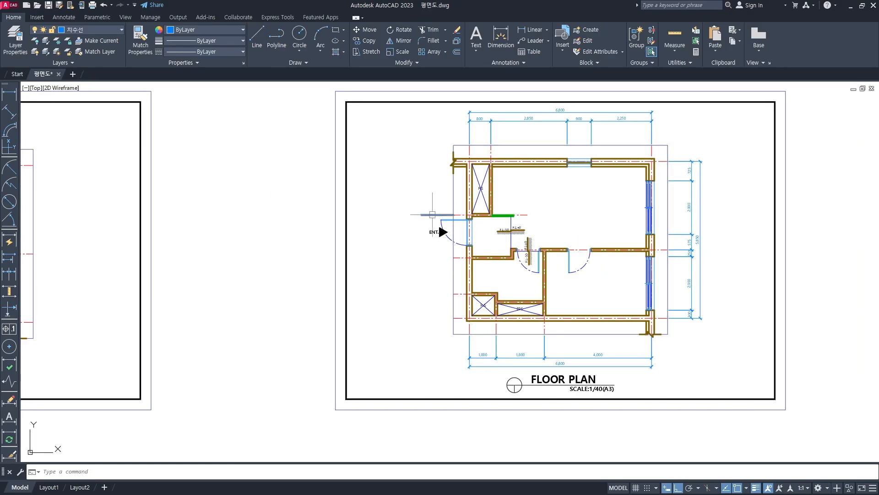
pyautogui.scroll(2, 426, 212)
pyautogui.scroll(-2, 435, 220)
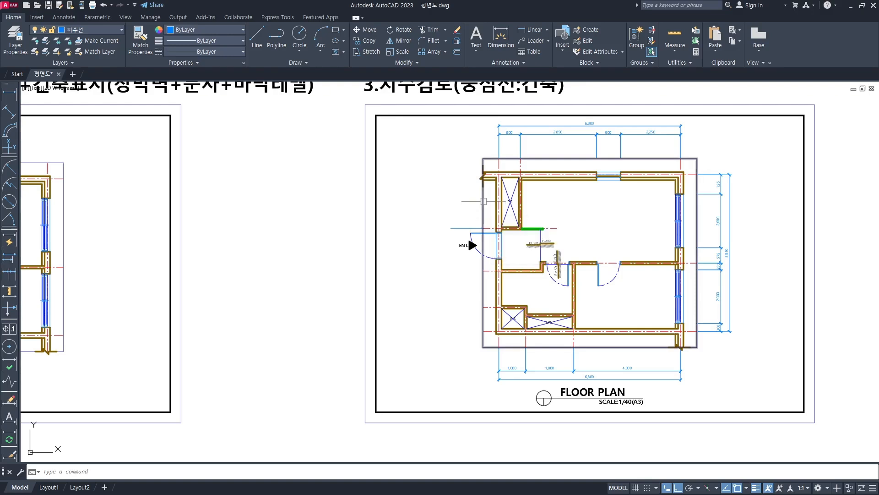
pyautogui.scroll(2, 458, 227)
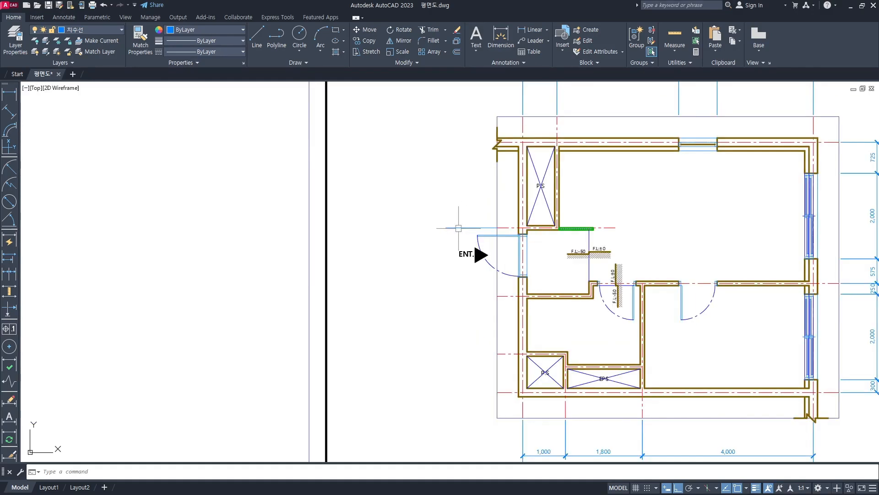
pyautogui.click(462, 228)
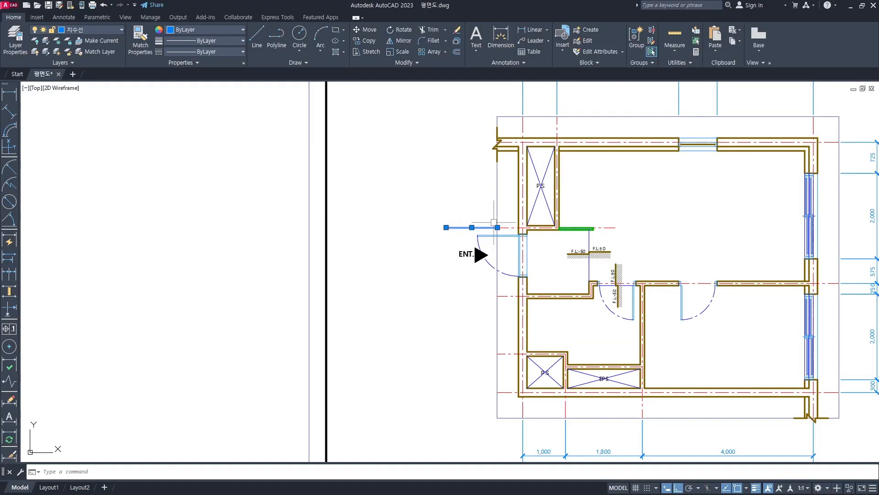
pyautogui.scroll(2, 487, 224)
pyautogui.press('Delete')
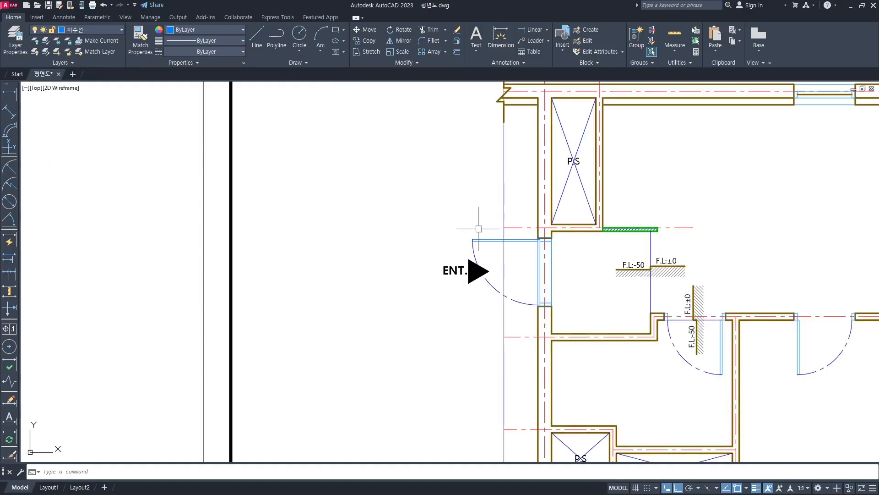
# Step: Draw a horizontal guide line from the outer corner of the entrance opening's upper jamb to the left edge of the boundary rectangle
pyautogui.moveTo(508, 189); pyautogui.dragTo(498, 147, button='middle')
pyautogui.scroll(2, 502, 203)
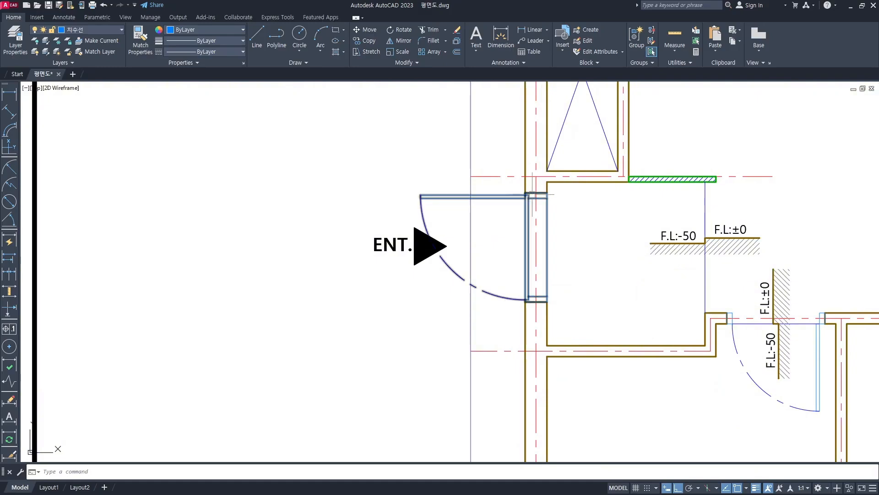
pyautogui.scroll(2, 528, 189)
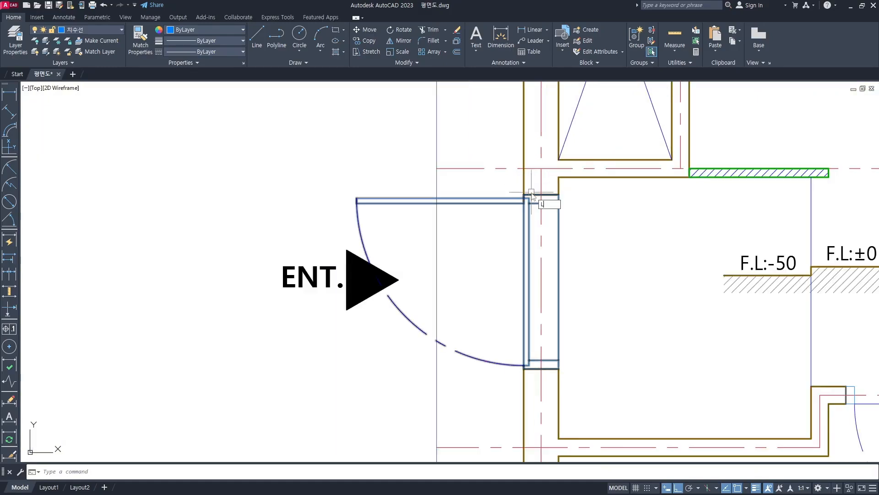
pyautogui.press('Return')
pyautogui.click(524, 193)
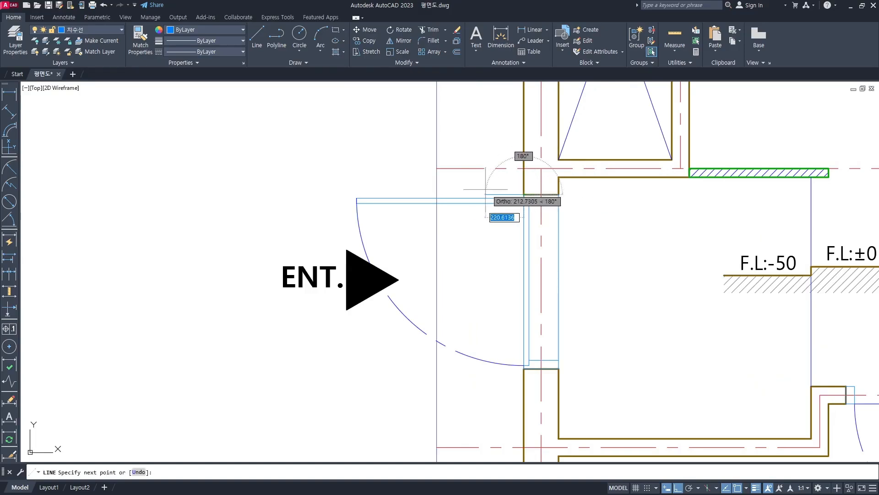
pyautogui.scroll(3, 439, 192)
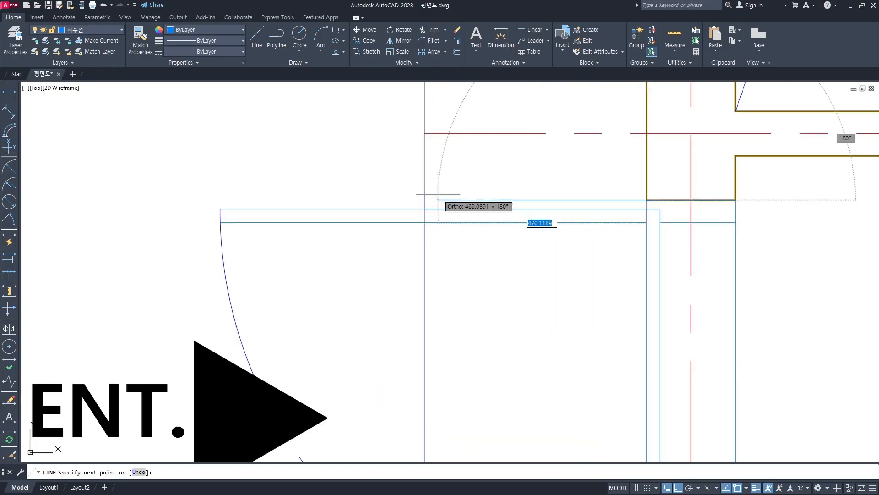
pyautogui.press('Escape')
pyautogui.scroll(-3, 496, 189)
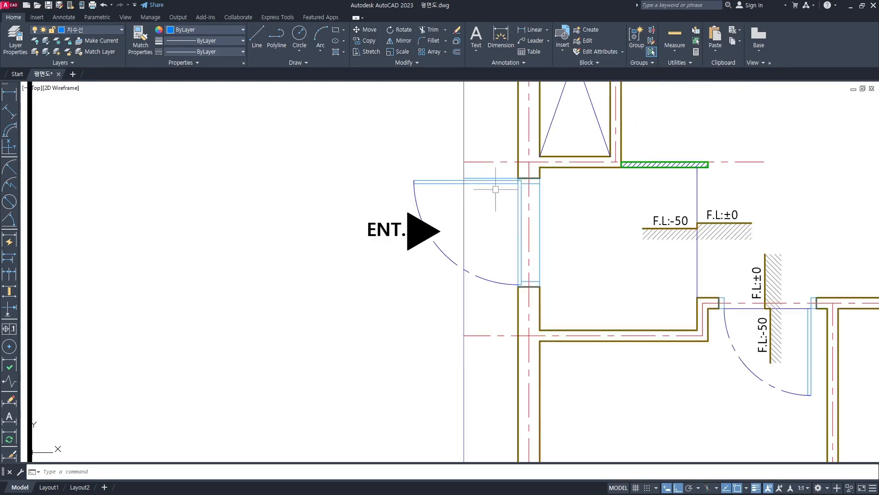
# Step: Draw a matching horizontal guide line from the entrance opening's lower jamb to the left edge of the boundary rectangle
pyautogui.press('Return')
pyautogui.scroll(4, 519, 287)
pyautogui.click(517, 287)
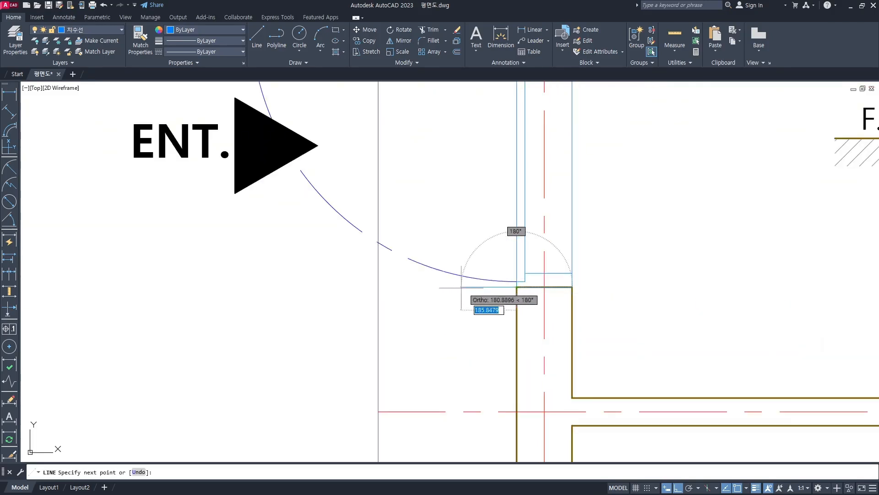
pyautogui.click(378, 287)
pyautogui.press('Return')
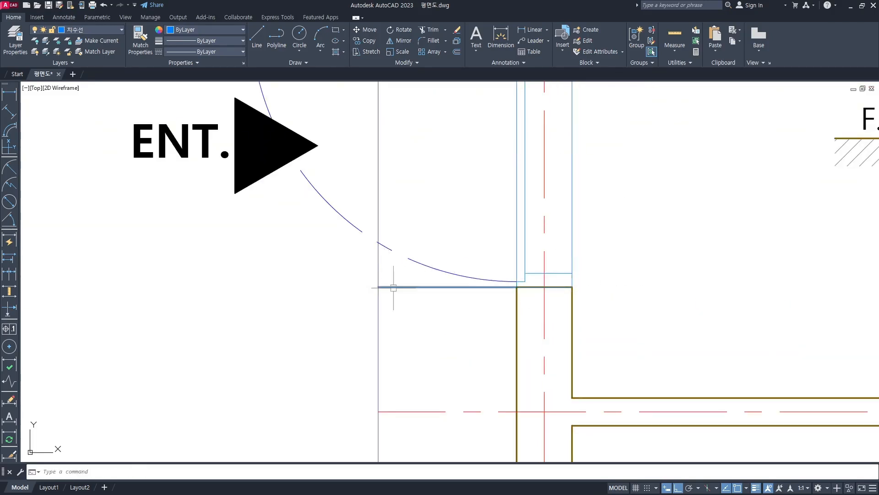
pyautogui.scroll(-5, 393, 287)
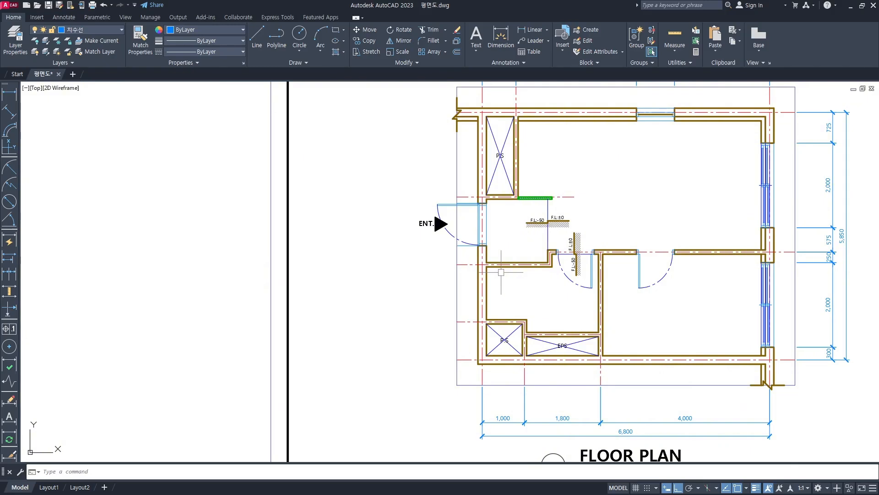
# Step: Add a linear dimension left of the plan from the bottom wall's centerline to the lower P.S wall's centerline, placing its line 1200 outside the boundary rectangle
pyautogui.moveTo(457, 319); pyautogui.dragTo(458, 339, button='middle')
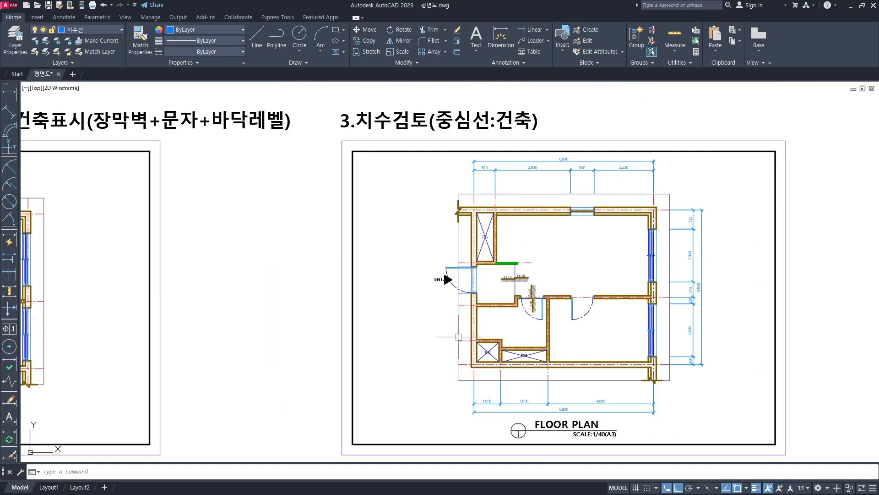
pyautogui.write('D')
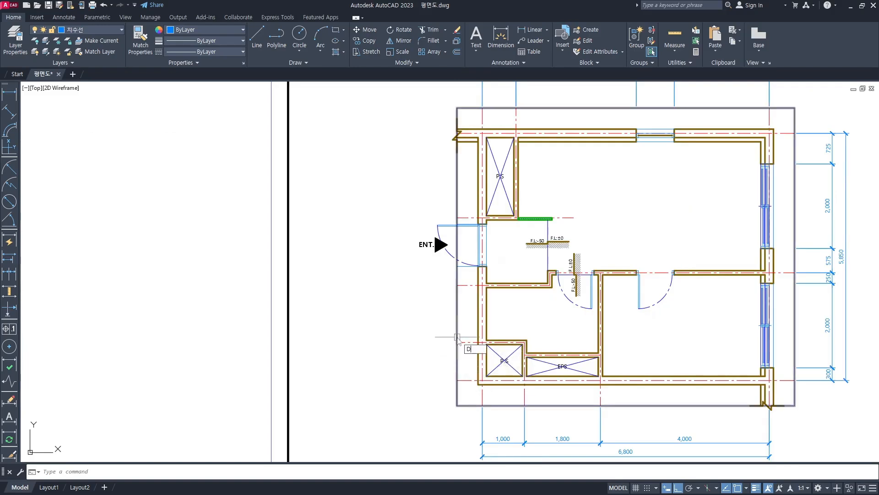
pyautogui.write('IMLI')
pyautogui.press('Return')
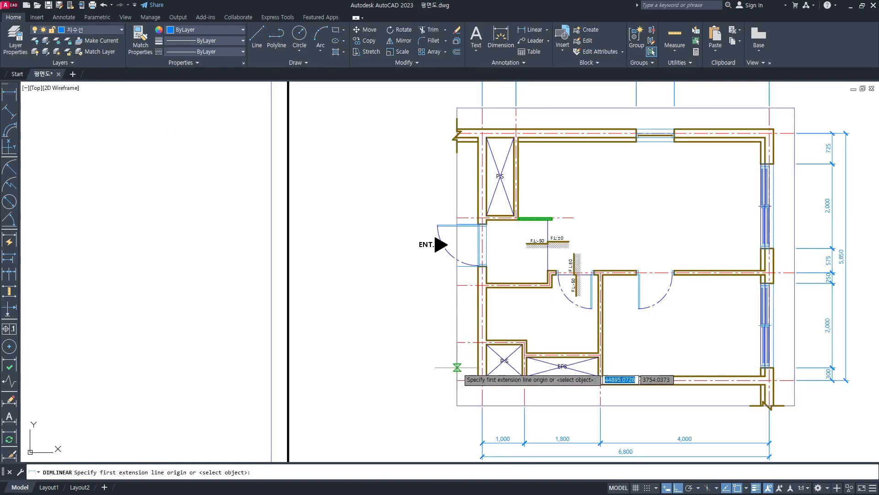
pyautogui.click(457, 380)
pyautogui.click(457, 341)
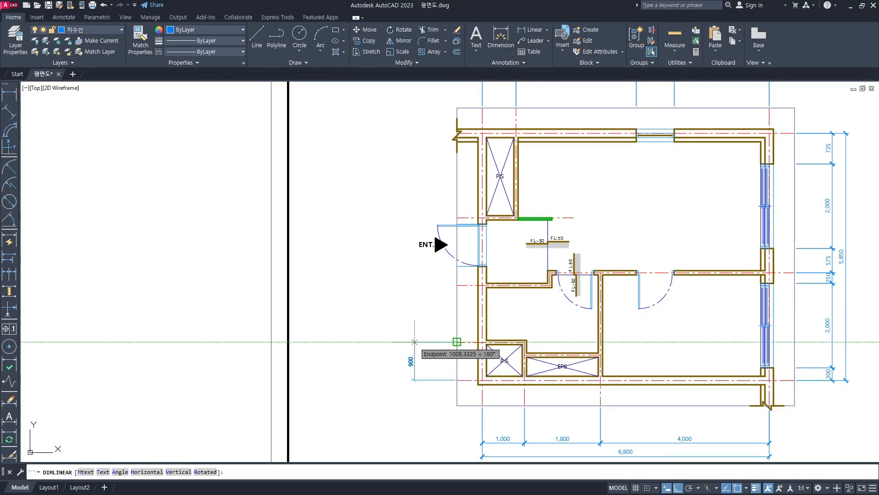
pyautogui.write('1200')
pyautogui.press('Return')
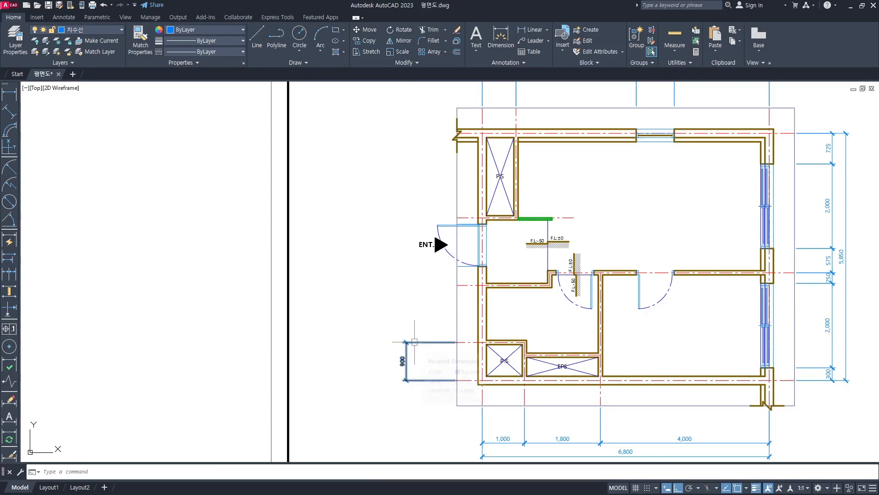
# Step: Continue the left dimension chain through the wall centerline below the entrance, both entrance jambs and the upper P.S wall's centerline to the top wall's centerline
pyautogui.moveTo(463, 329); pyautogui.dragTo(444, 339, button='middle')
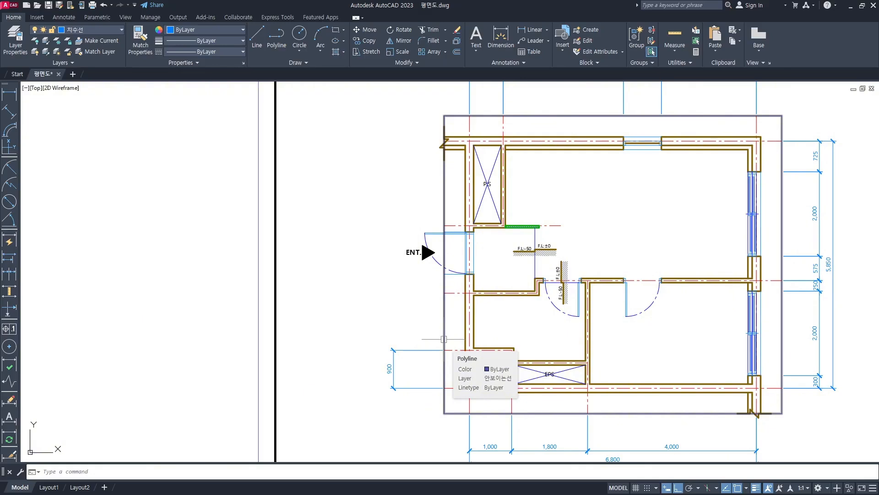
pyautogui.press('Return')
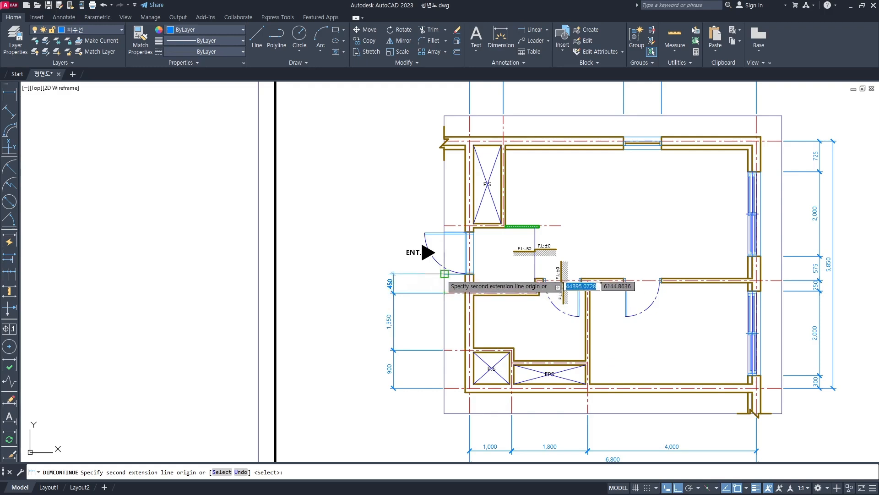
pyautogui.scroll(6, 444, 273)
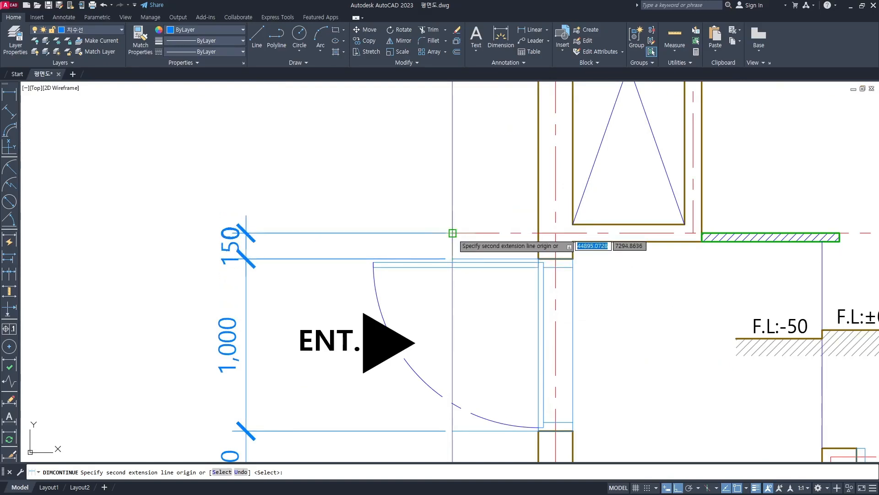
pyautogui.scroll(-2, 453, 247)
pyautogui.scroll(-2, 453, 249)
pyautogui.scroll(4, 453, 105)
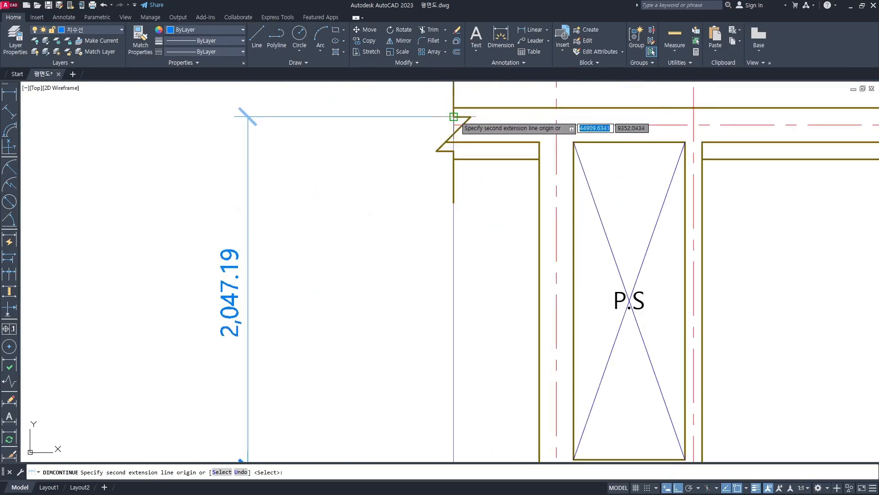
pyautogui.click(453, 124)
pyautogui.press('Return')
pyautogui.scroll(-3, 375, 246)
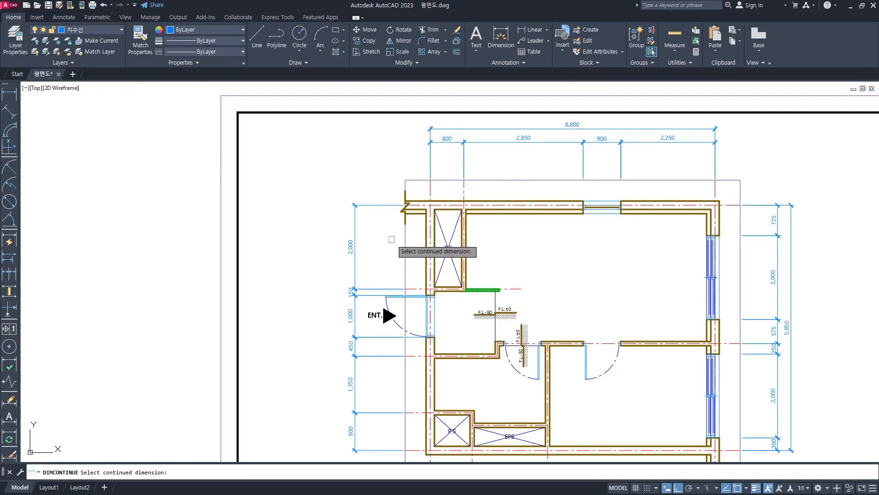
pyautogui.press('Return')
# Step: Add an overall baseline dimension left of the plan from the top wall's centerline to the bottom wall's centerline
pyautogui.moveTo(399, 272); pyautogui.dragTo(396, 228, button='middle')
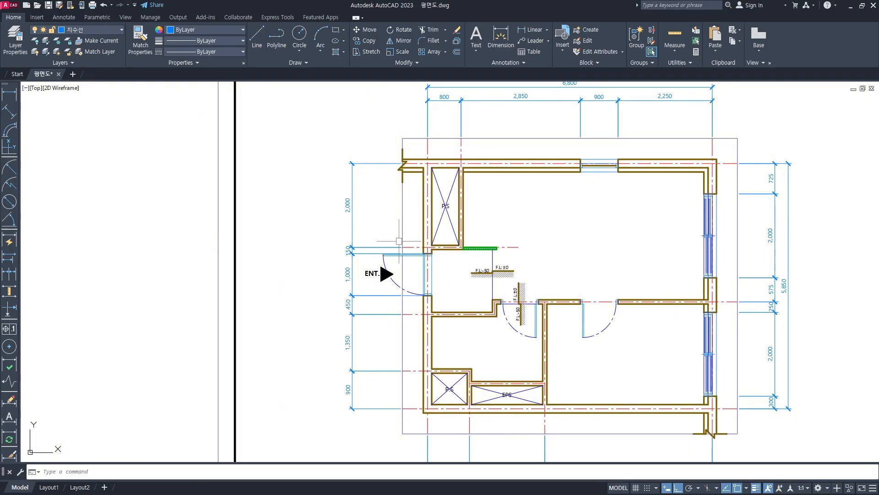
pyautogui.scroll(-2, 400, 221)
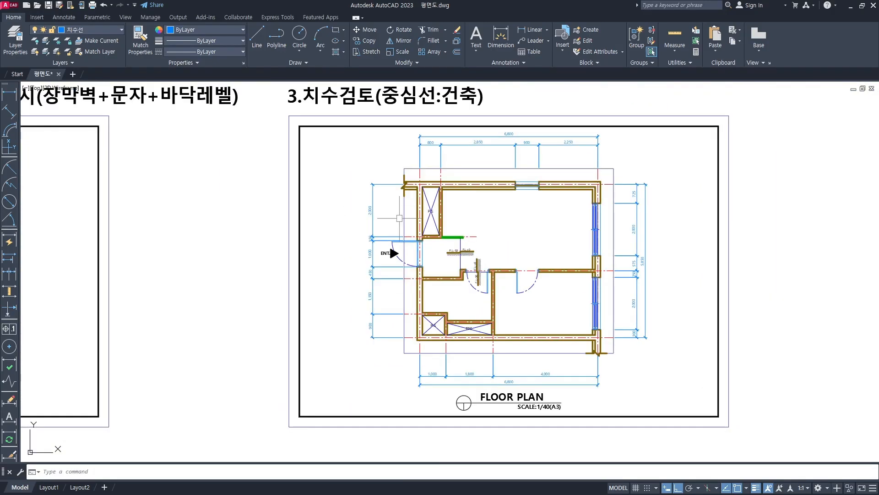
pyautogui.scroll(2, 397, 214)
pyautogui.write('dba')
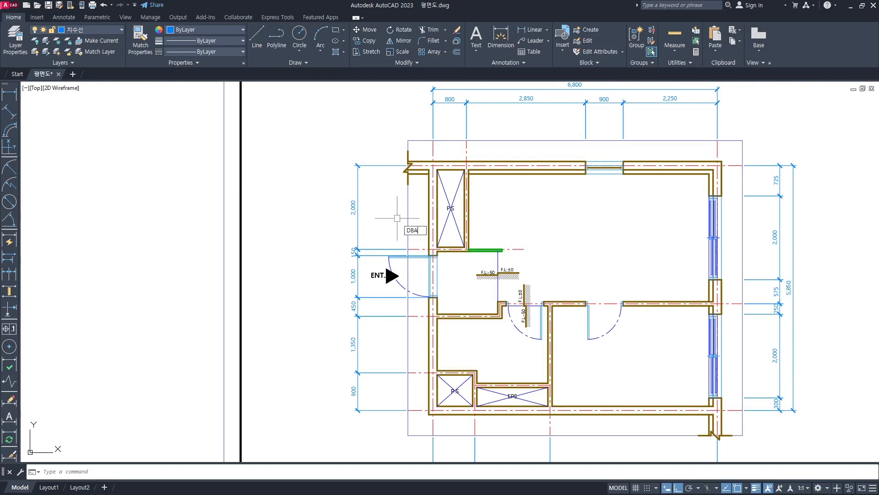
pyautogui.press('space')
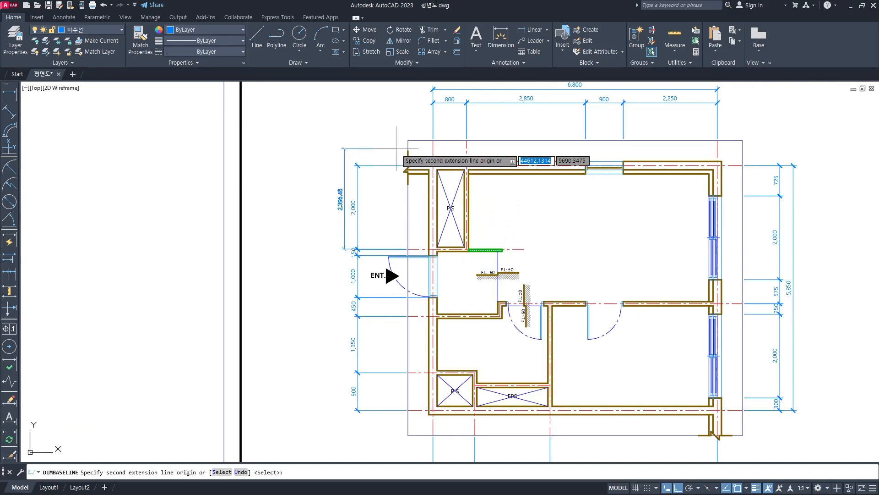
pyautogui.press('Return')
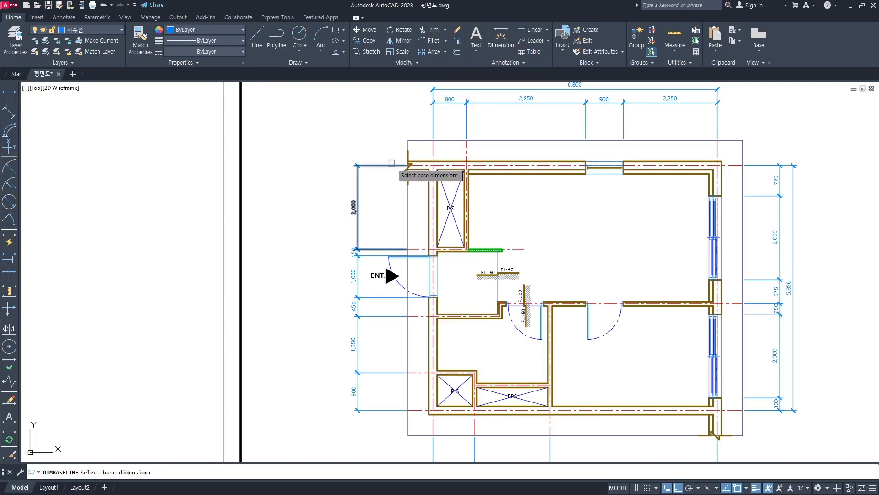
pyautogui.moveTo(383, 166); pyautogui.dragTo(431, 149, button='middle')
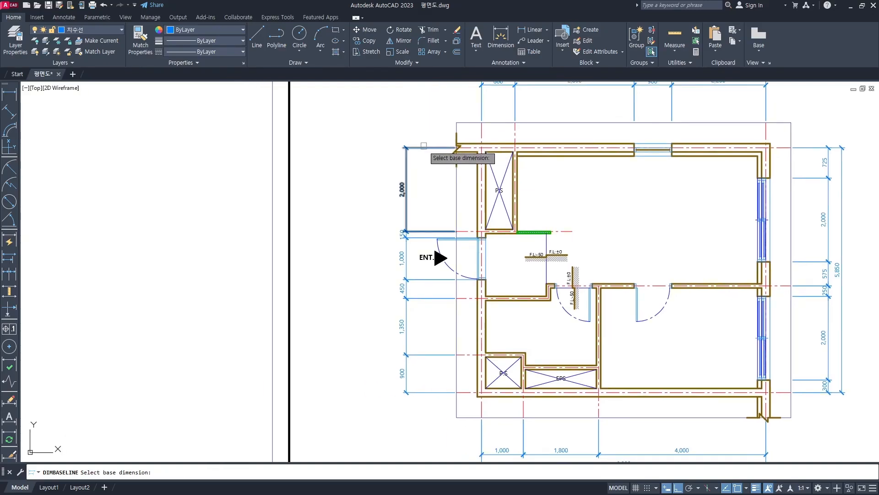
pyautogui.click(424, 146)
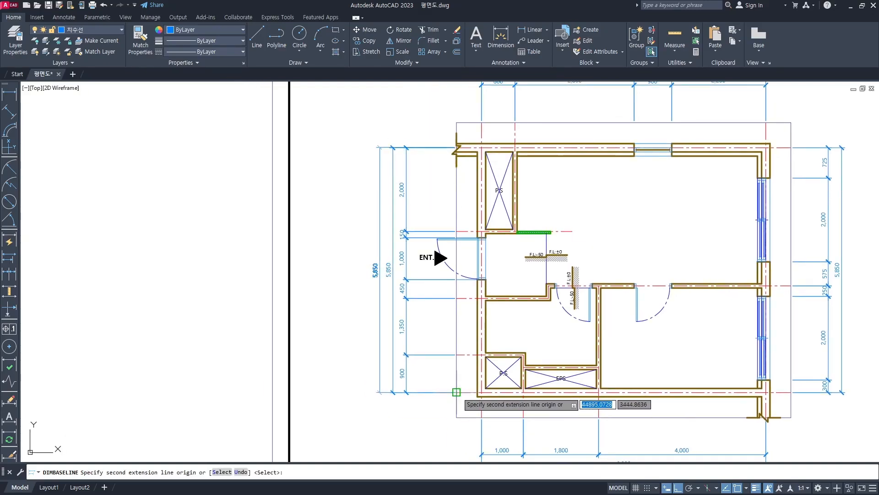
pyautogui.click(458, 392)
pyautogui.press('Return')
pyautogui.press('Return')
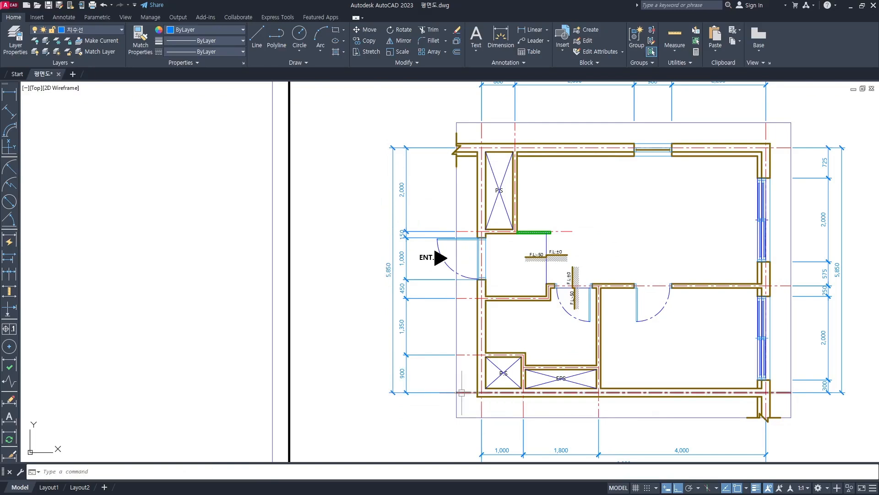
pyautogui.scroll(-2, 471, 379)
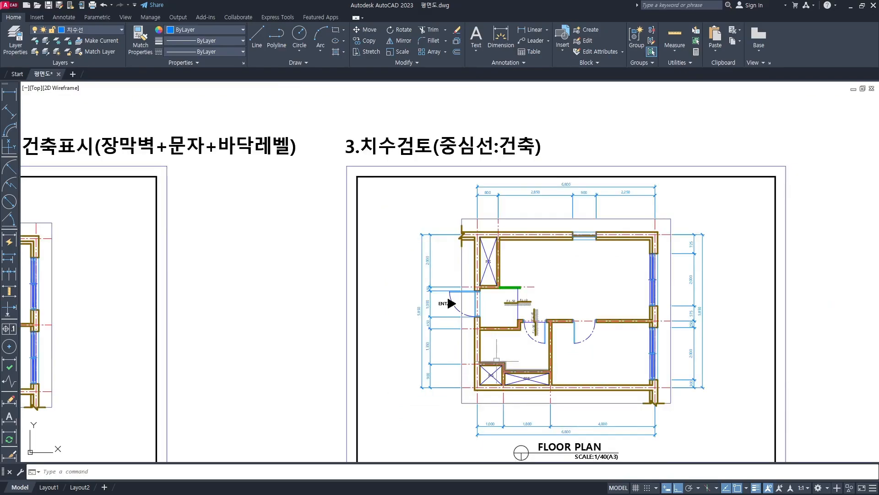
# Step: Delete the two horizontal guide lines running from the entrance opening's jambs to the boundary rectangle
pyautogui.moveTo(495, 345); pyautogui.dragTo(478, 282, button='middle')
pyautogui.scroll(6, 447, 257)
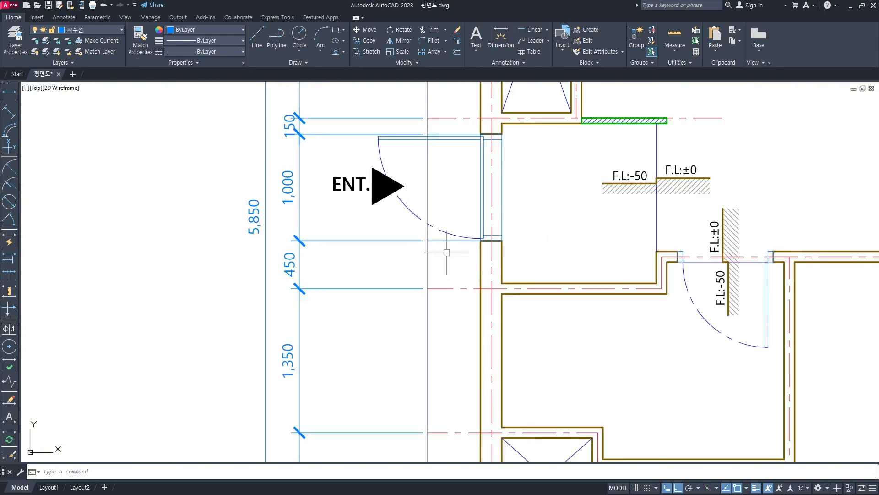
pyautogui.click(447, 240)
pyautogui.scroll(4, 439, 120)
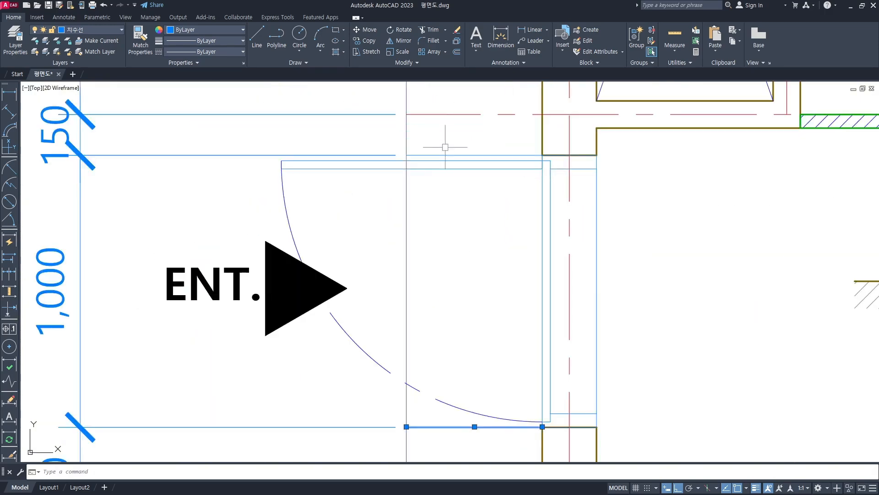
pyautogui.click(447, 155)
pyautogui.press('Escape')
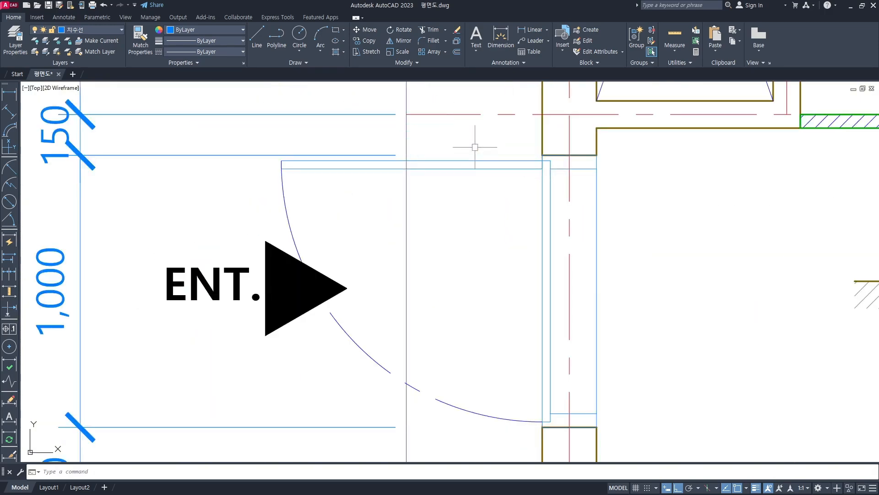
pyautogui.scroll(-10, 468, 219)
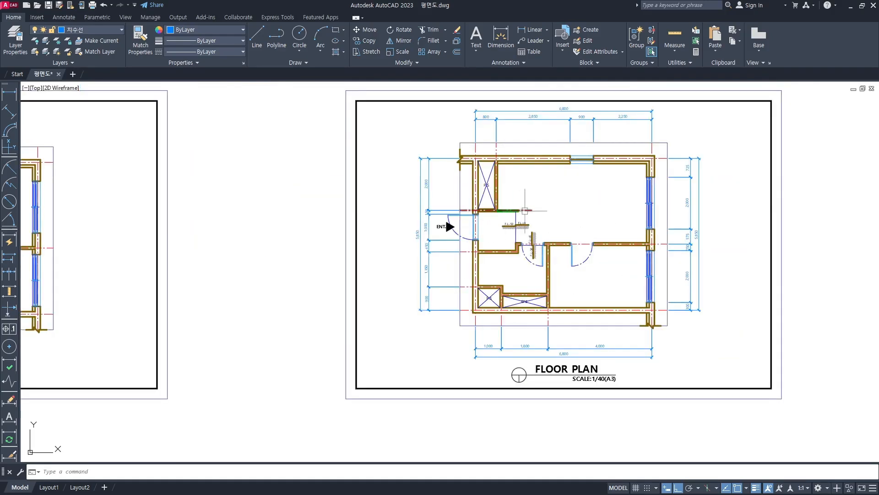
pyautogui.moveTo(468, 219); pyautogui.dragTo(413, 237, button='middle')
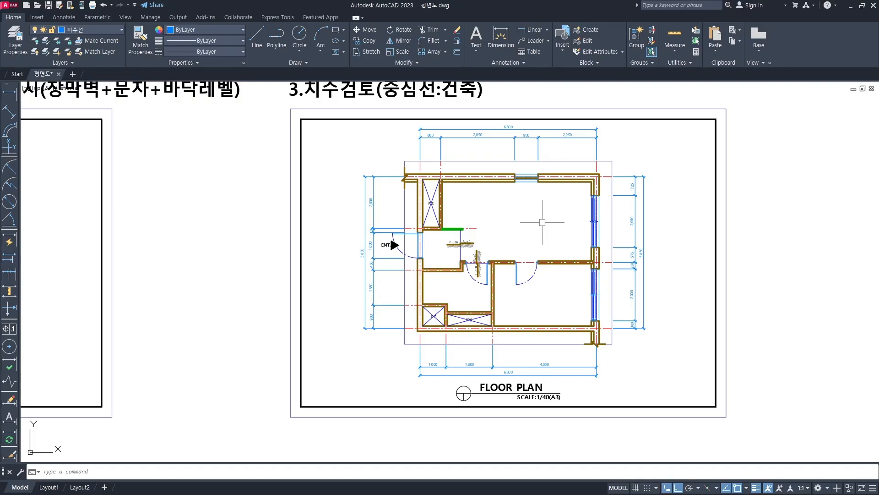
pyautogui.moveTo(638, 200); pyautogui.dragTo(612, 212, button='middle')
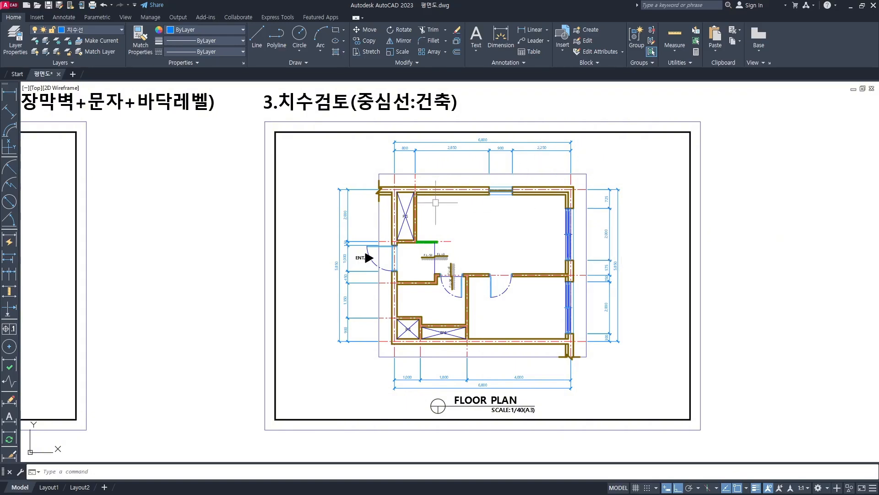
pyautogui.moveTo(437, 193); pyautogui.dragTo(401, 201, button='middle')
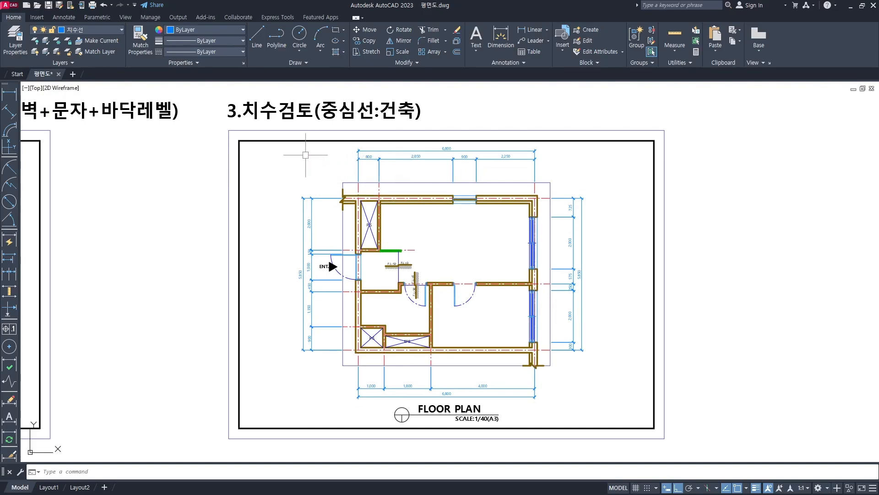
pyautogui.scroll(-2, 276, 145)
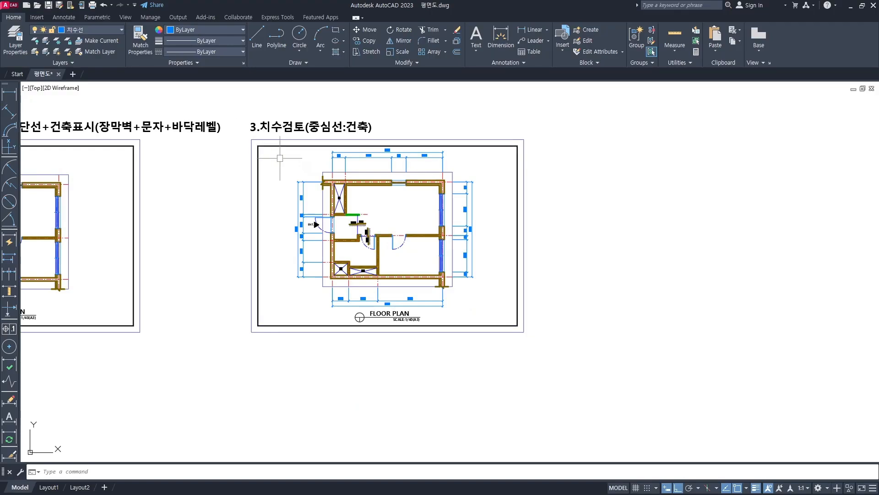
pyautogui.scroll(2, 282, 159)
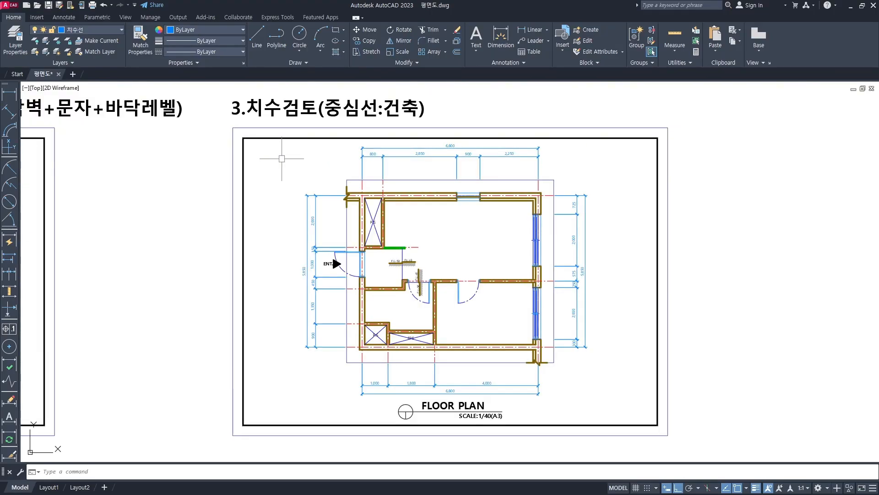
pyautogui.scroll(-2, 281, 158)
pyautogui.click(244, 109)
pyautogui.click(463, 280)
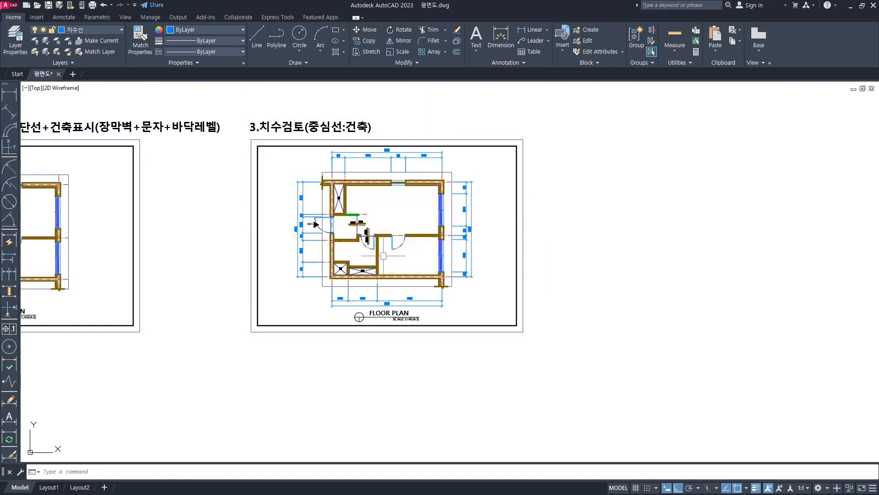
pyautogui.press('Escape')
# Step: Save the drawing with the finished centerline dimensions
pyautogui.scroll(3, 383, 256)
pyautogui.scroll(1, 364, 201)
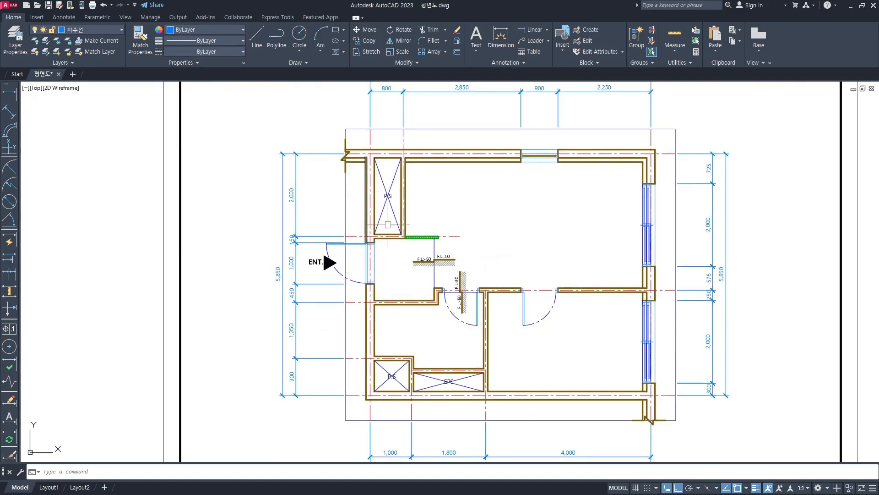
pyautogui.hotkey('ctrl', 's')
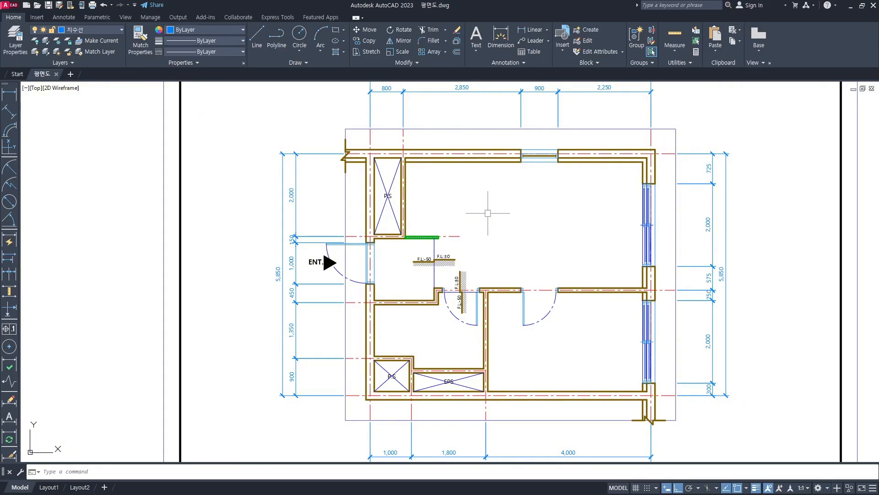
# Step: Copy the whole dimensioned sheet with its heading to the right, from the outer frame's lower-left corner to its lower-right corner
pyautogui.hotkey('ctrl', 'z')
pyautogui.hotkey('ctrl', 'z')
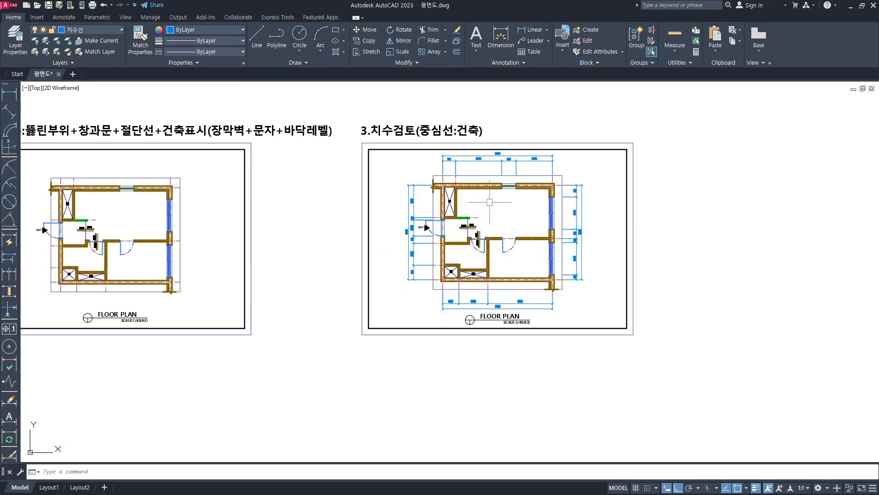
pyautogui.moveTo(495, 199); pyautogui.dragTo(485, 202, button='middle')
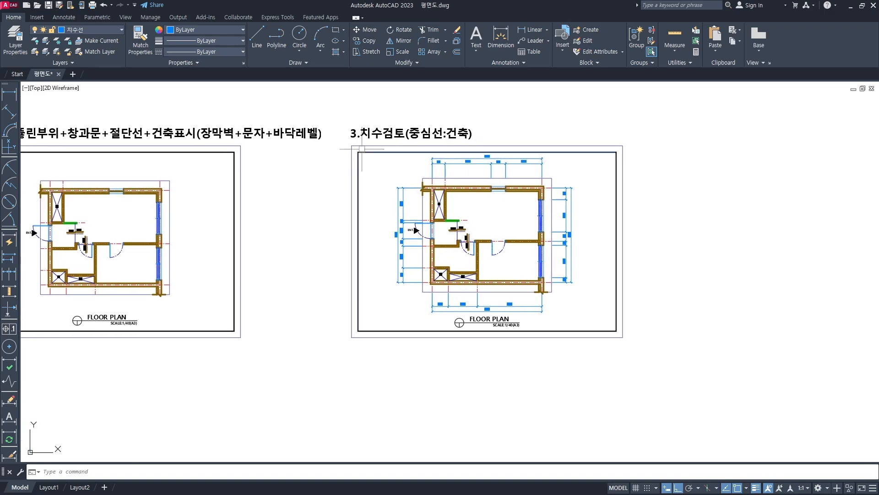
pyautogui.moveTo(333, 117); pyautogui.dragTo(654, 358)
pyautogui.write('CP')
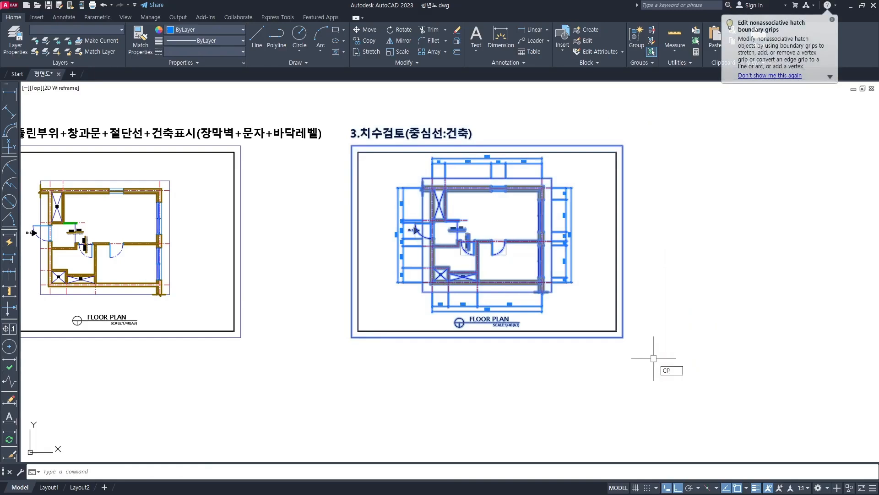
pyautogui.press('Return')
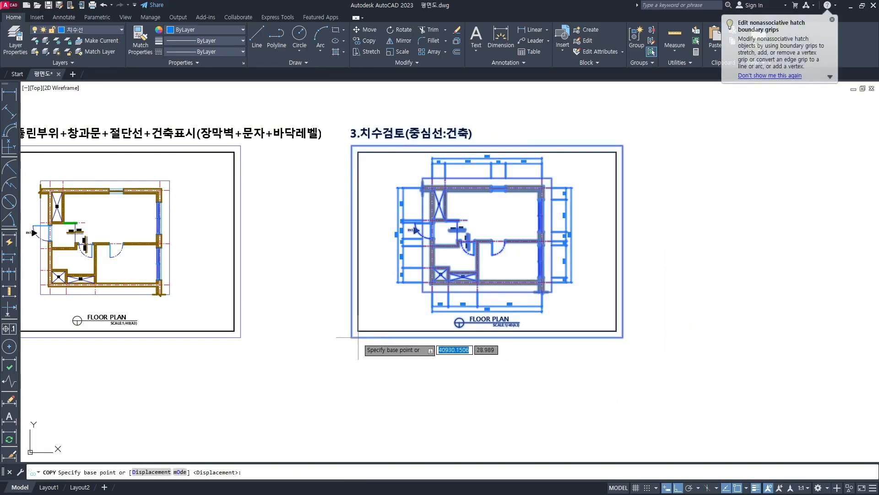
pyautogui.click(352, 337)
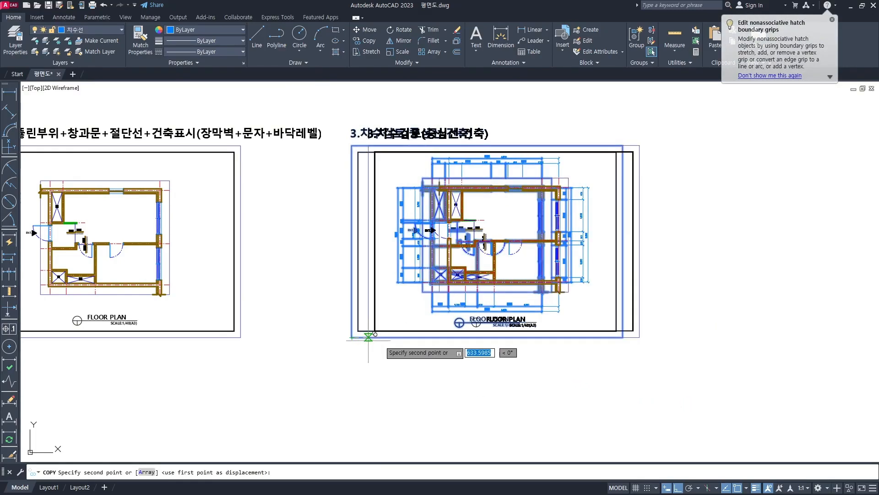
pyautogui.click(623, 337)
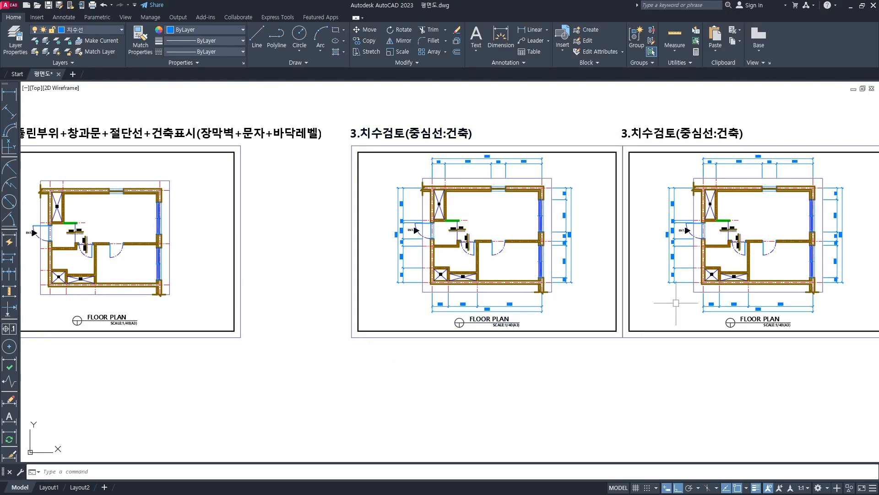
pyautogui.moveTo(672, 303)
pyautogui.mouseDown(button='middle')
pyautogui.moveTo(502, 317)
pyautogui.moveTo(470, 310)
pyautogui.mouseUp(button='middle')
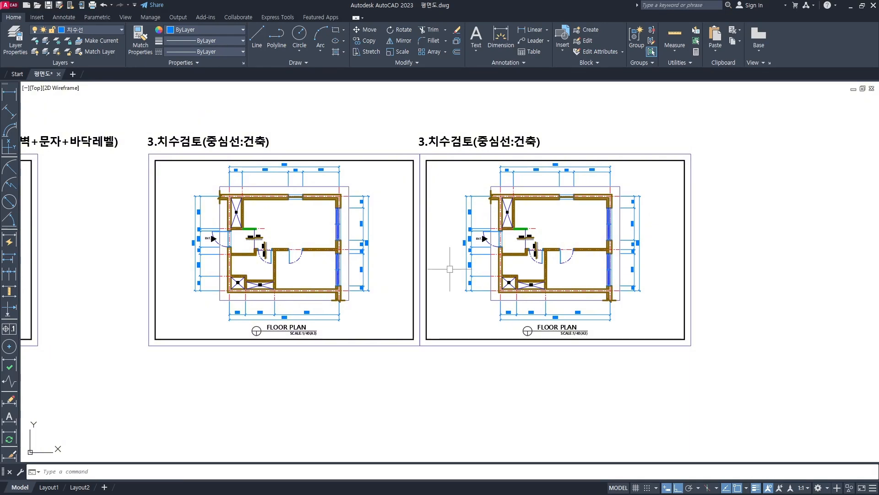
# Step: Change the copied sheet's heading to "3.치수검토(인테리어)"
pyautogui.scroll(2, 466, 153)
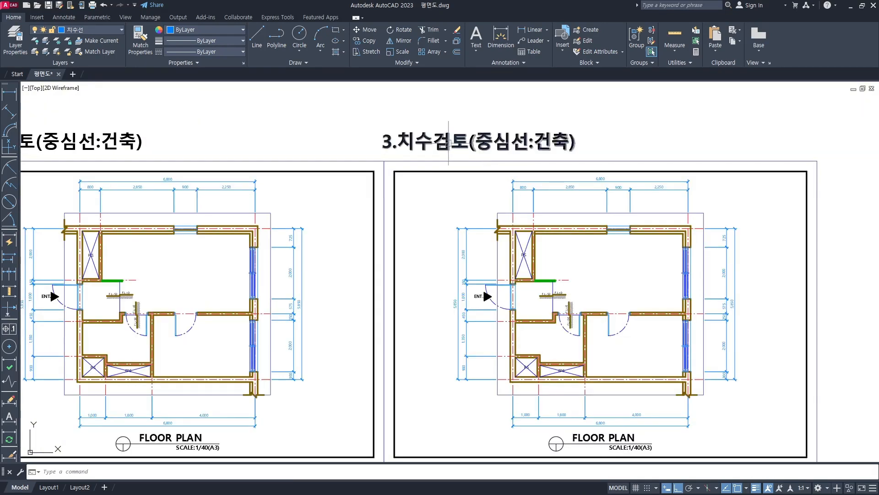
pyautogui.doubleClick(504, 141)
pyautogui.press('Right')
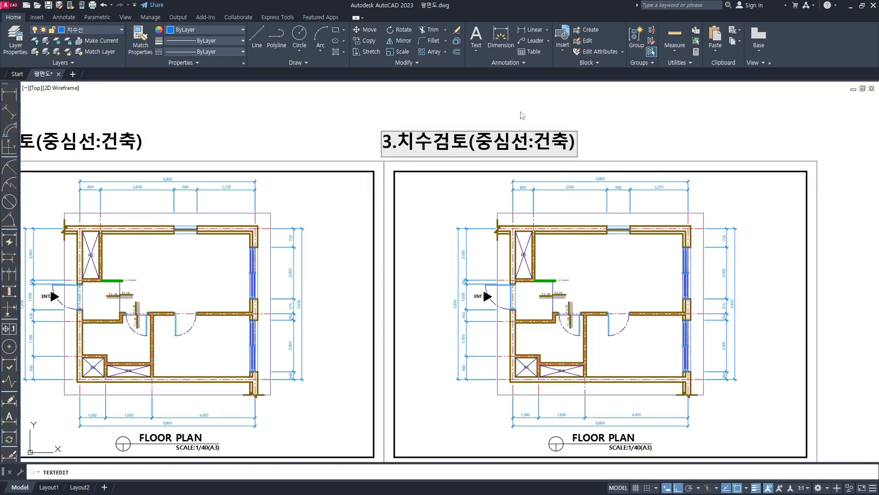
pyautogui.press('Left')
pyautogui.press('Left')
pyautogui.press('Left')
pyautogui.press('Left')
pyautogui.press('Left')
pyautogui.press('Left')
pyautogui.press('Left')
pyautogui.press('Delete')
pyautogui.press('Delete')
pyautogui.press('Delete')
pyautogui.press('Delete')
pyautogui.press('Delete')
pyautogui.press('Delete')
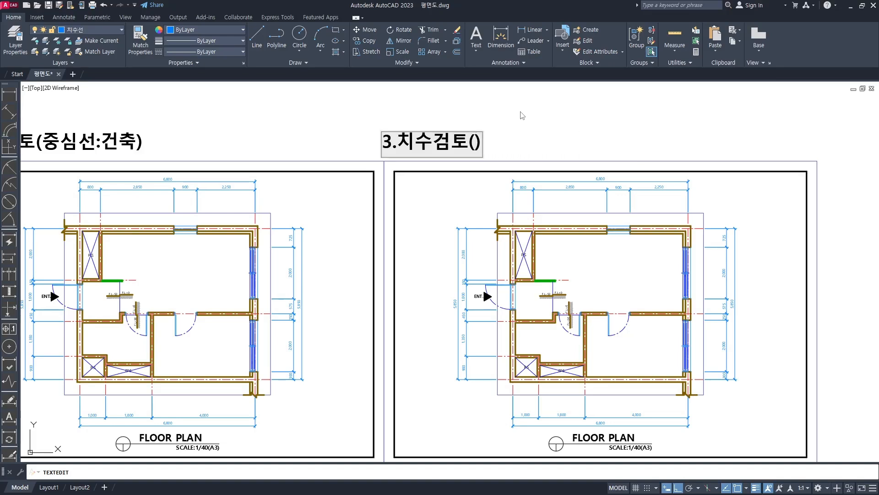
pyautogui.write('DL')
pyautogui.press('BackSpace')
pyautogui.press('BackSpace')
pyautogui.press('Hangul')
pyautogui.write('ㅇ인테리어')
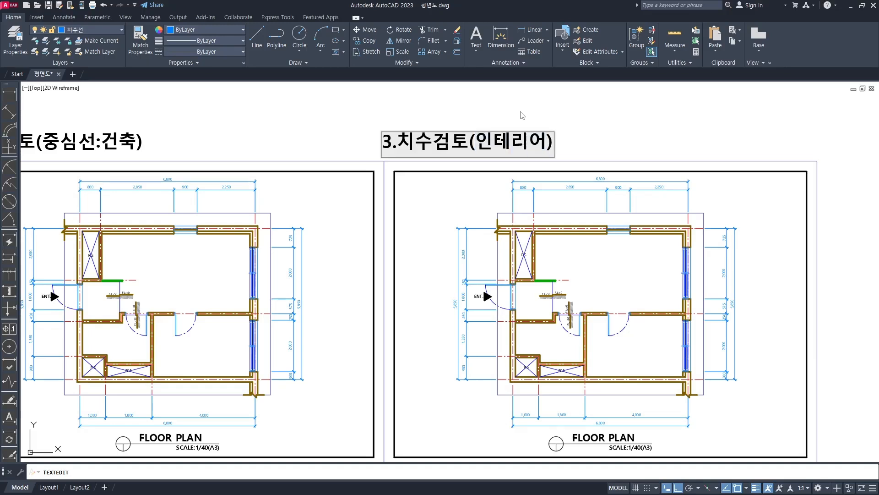
pyautogui.click(570, 92)
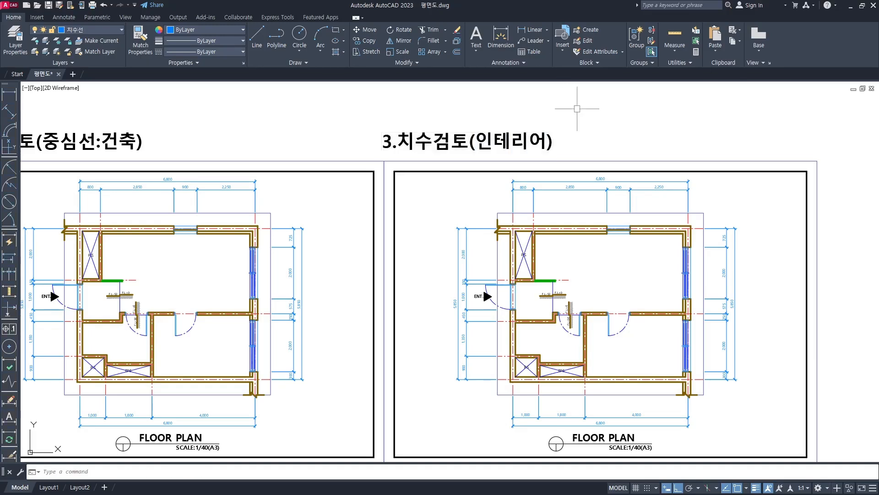
pyautogui.scroll(-2, 570, 108)
# Step: Restore the maximized drawing window to a smaller size and stretch it over the full height of the screen
pyautogui.doubleClick(538, 5)
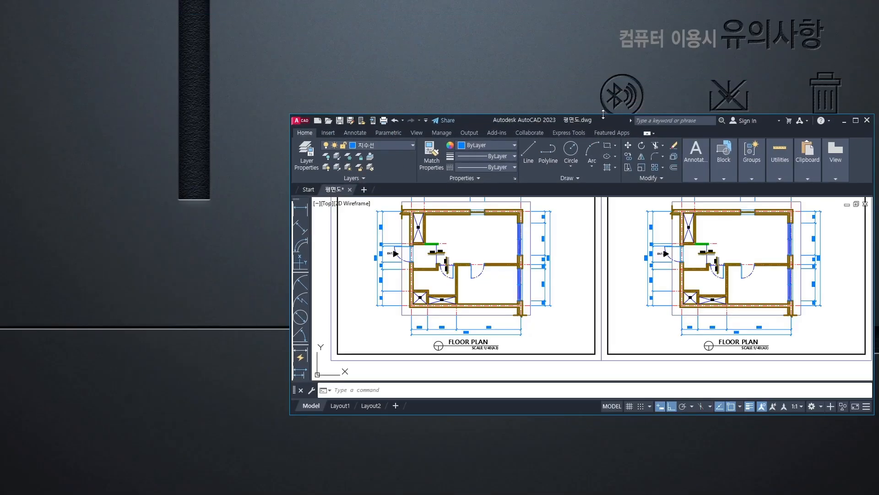
pyautogui.moveTo(607, 114); pyautogui.dragTo(595, 0)
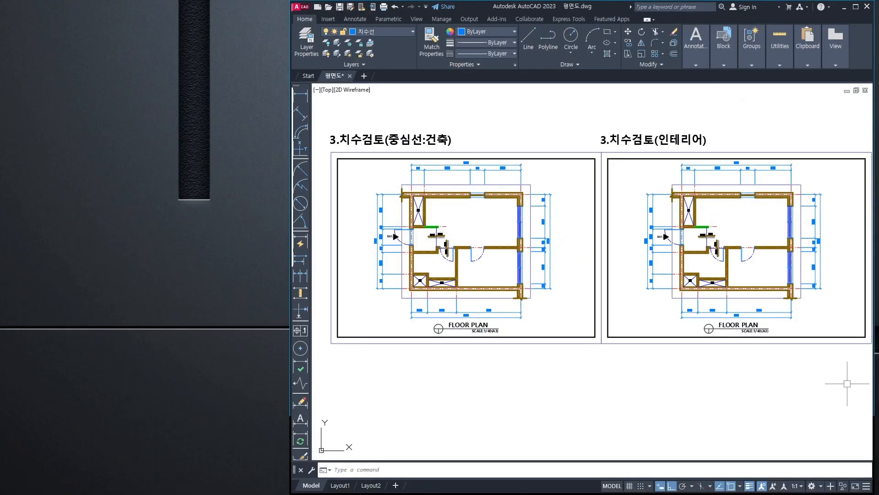
# Step: Switch to the Notepad file 0316-CAD.txt and insert a new ★ bullet below the line "★문자크기 조정 규칙"
pyautogui.press('super+d')
pyautogui.press('super+d')
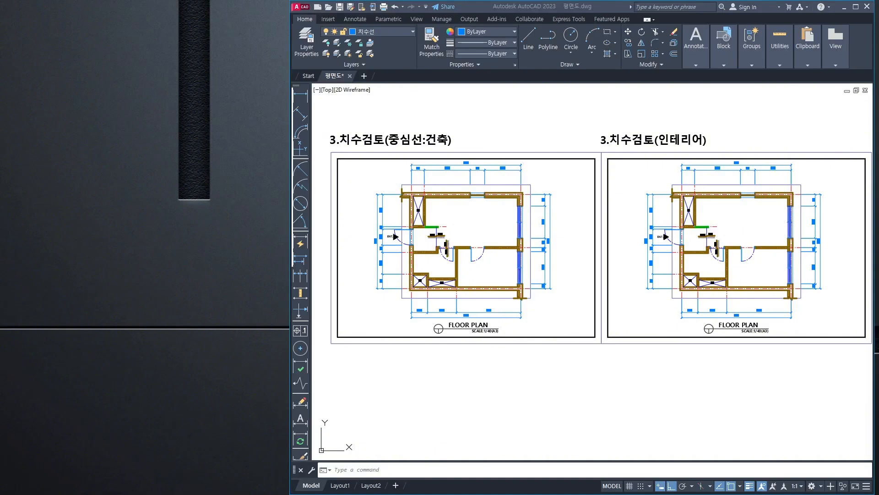
pyautogui.hotkey('alt', 'Tab')
pyautogui.scroll(-1, 183, 296)
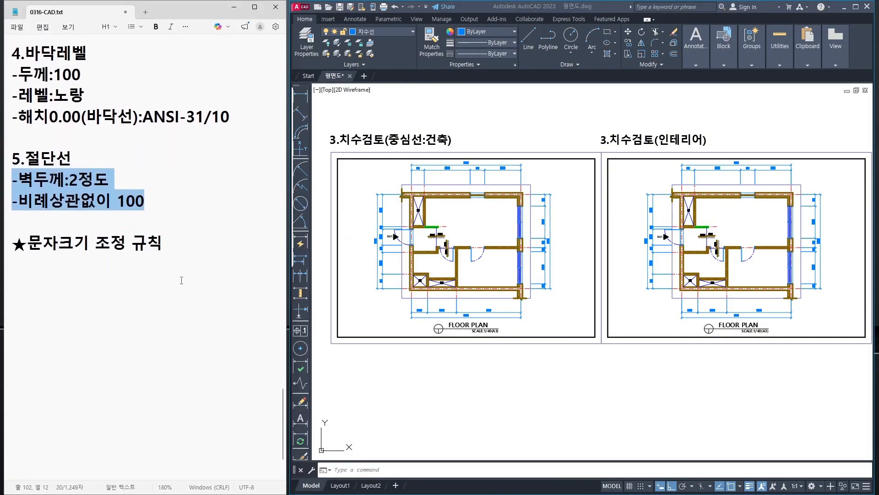
pyautogui.click(188, 222)
pyautogui.press('Down')
pyautogui.press('Down')
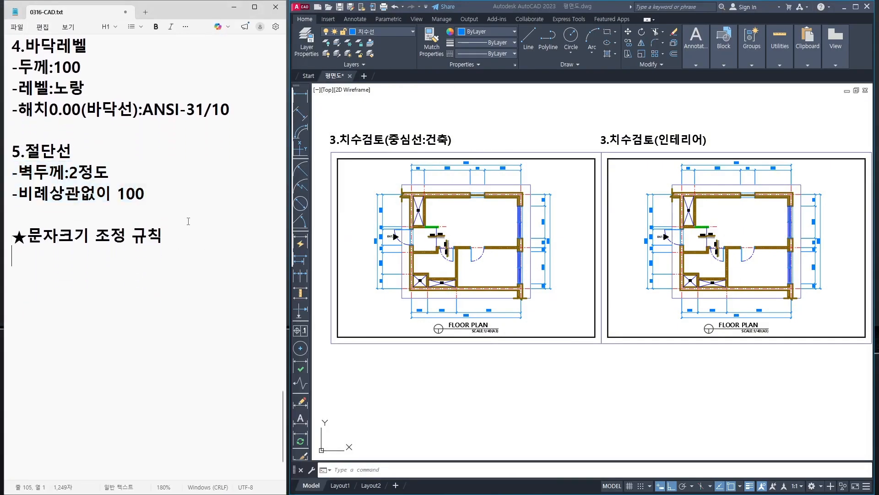
pyautogui.press('Return')
pyautogui.write('ㅁ')
pyautogui.press('Hangul_Hanja')
pyautogui.press('Down')
pyautogui.press('Down')
pyautogui.press('Down')
pyautogui.press('Down')
pyautogui.press('Down')
pyautogui.press('Down')
pyautogui.press('Down')
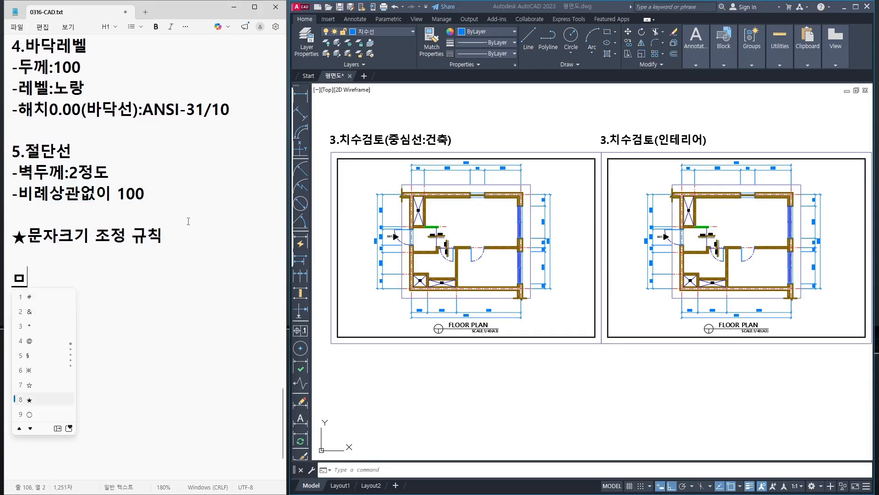
pyautogui.press('Return')
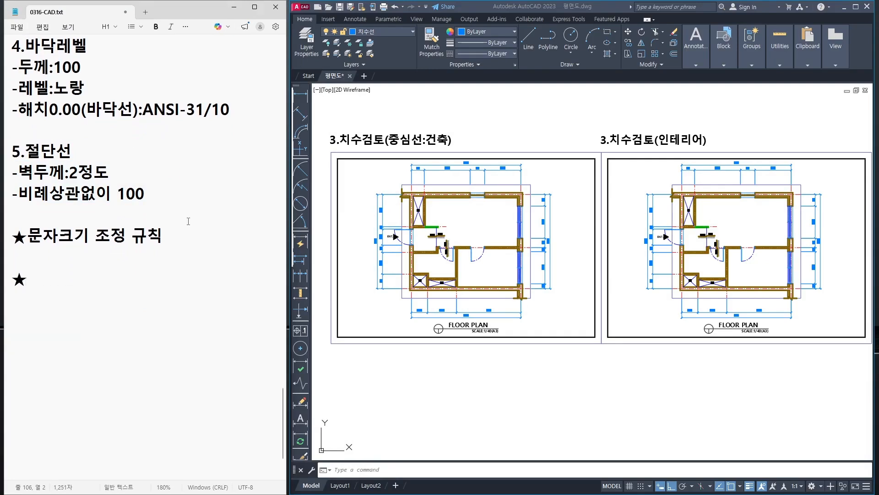
# Step: Add a block of blank lines below the new ★ bullet and return the text cursor to just after the bullet
pyautogui.scroll(-1, 204, 189)
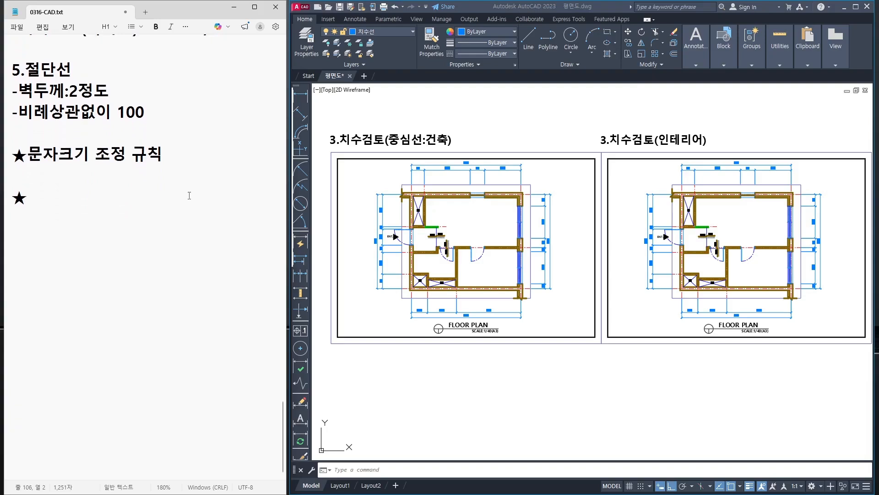
pyautogui.press('Return')
pyautogui.press('Return')
pyautogui.press('Return')
pyautogui.press('Return')
pyautogui.press('Return')
pyautogui.press('Return')
pyautogui.press('Return')
pyautogui.press('Return')
pyautogui.press('Return')
pyautogui.press('Return')
pyautogui.press('Return')
pyautogui.press('Return')
pyautogui.press('Return')
pyautogui.press('Return')
pyautogui.press('Return')
pyautogui.press('Return')
pyautogui.press('Return')
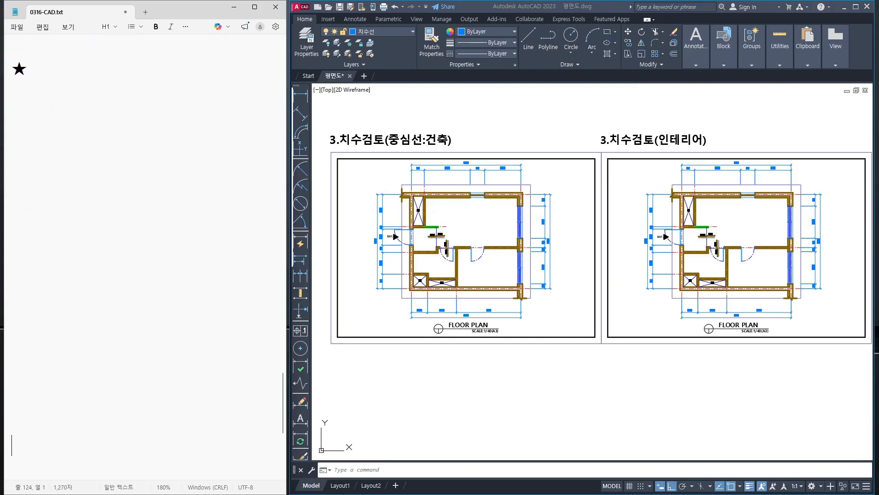
pyautogui.press('Up')
pyautogui.press('Up')
pyautogui.press('Up')
pyautogui.press('Up')
pyautogui.press('Up')
pyautogui.press('Up')
pyautogui.press('Up')
pyautogui.press('Up')
pyautogui.press('Up')
pyautogui.press('Up')
pyautogui.press('Up')
pyautogui.press('Up')
pyautogui.press('Up')
pyautogui.press('Up')
pyautogui.press('Up')
pyautogui.press('Up')
pyautogui.press('Up')
pyautogui.press('Up')
pyautogui.press('Up')
pyautogui.press('Right')
# Step: Write "인테리어 도면=안목치수=실제치수" after the new ★ bullet
pyautogui.write('인테리어 도')
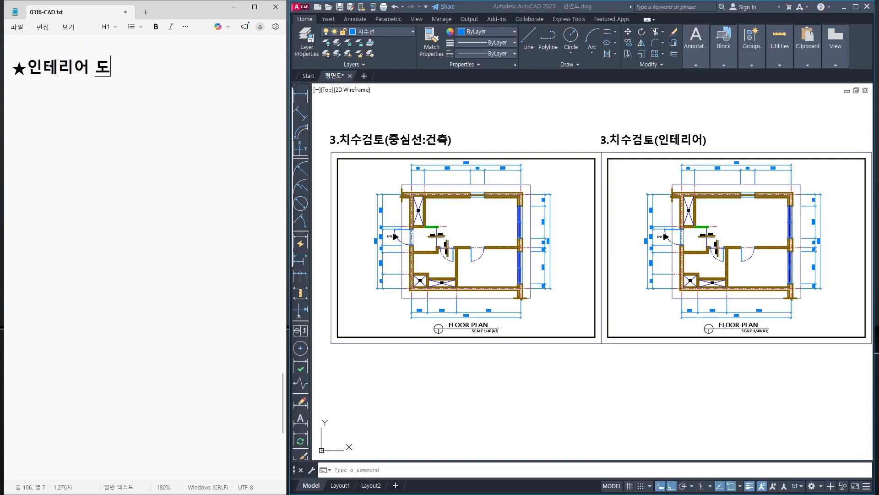
pyautogui.write('면-')
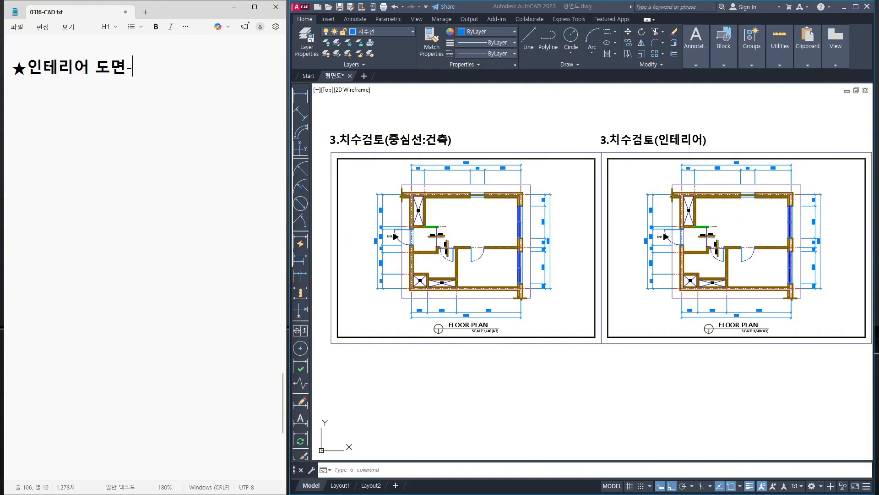
pyautogui.press('BackSpace')
pyautogui.write('=안복치')
pyautogui.press('BackSpace')
pyautogui.press('BackSpace')
pyautogui.press('BackSpace')
pyautogui.write('목치수')
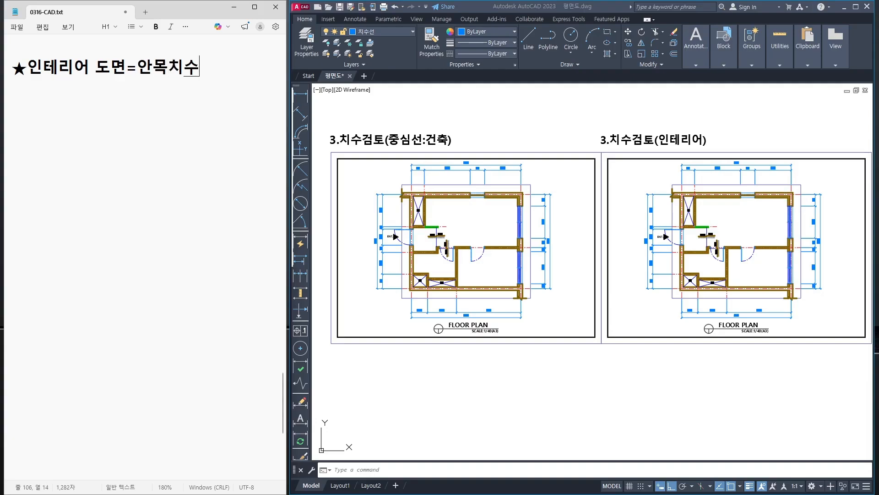
pyautogui.press('Left')
pyautogui.press('Left')
pyautogui.press('Left')
pyautogui.press('Left')
pyautogui.press('Right')
pyautogui.press('Right')
pyautogui.press('Right')
pyautogui.press('Right')
pyautogui.write('=실제치수')
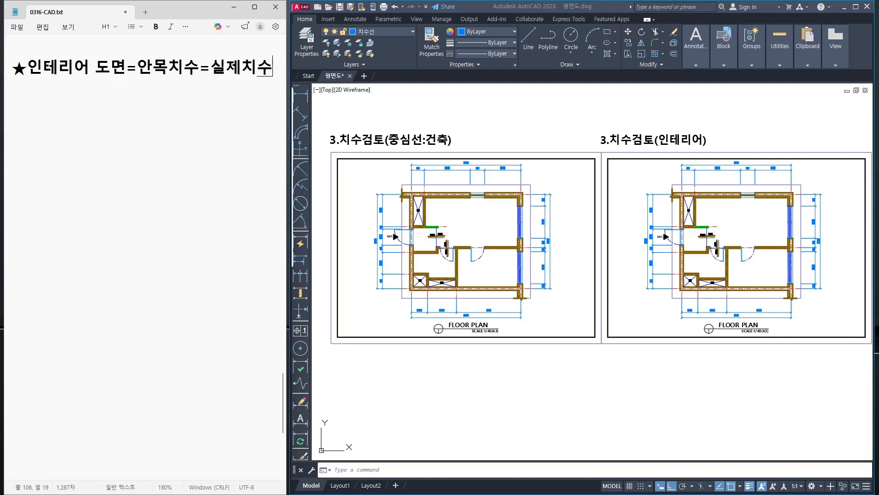
# Step: Add a second note line reading "실제 방/외벽" below the interior drawing line
pyautogui.press('Return')
pyautogui.write('실제 ')
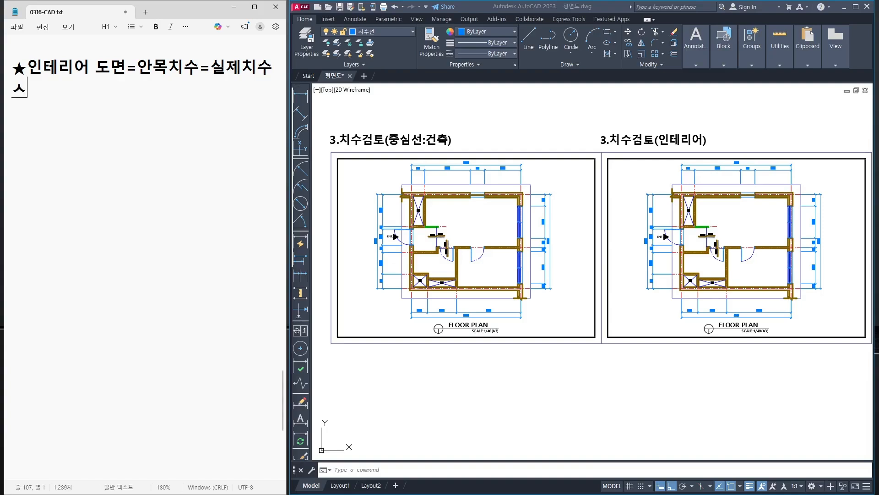
pyautogui.write('방')
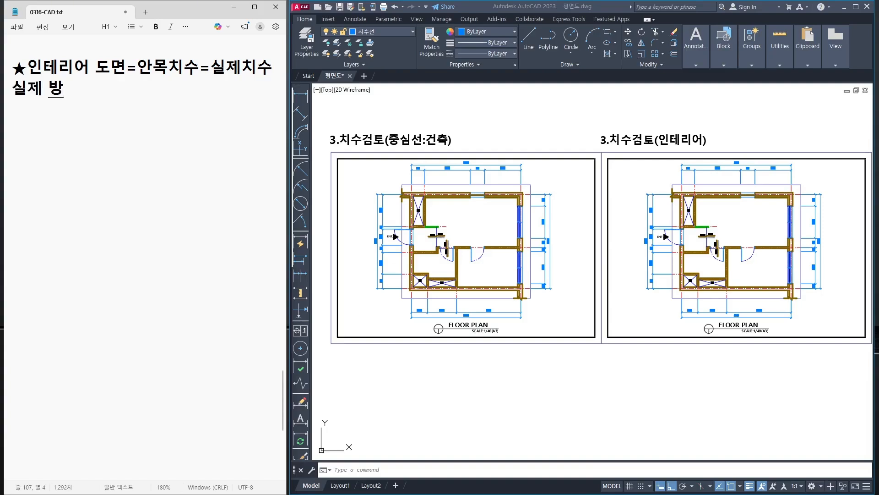
pyautogui.write('/벽')
pyautogui.press('Left')
pyautogui.write('외')
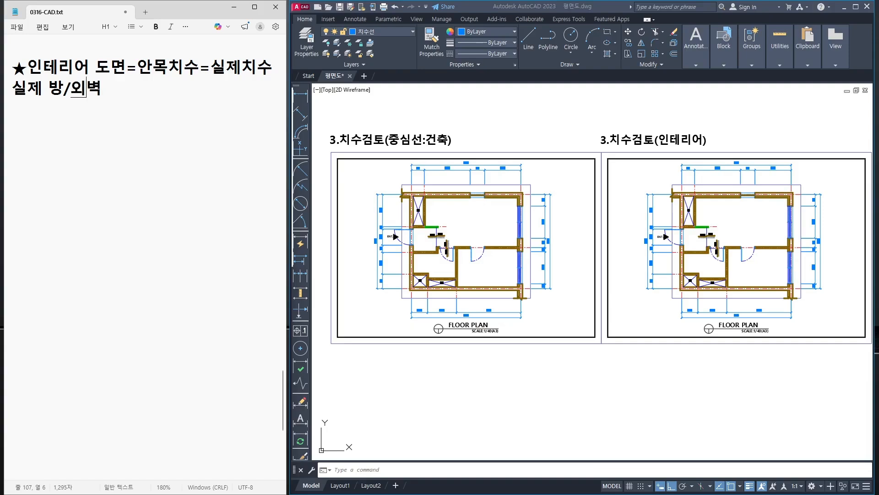
# Step: Switch to AutoCAD and examine the architectural floor plan's rooms, walls and the area around the green partition by the entrance
pyautogui.click(527, 243)
pyautogui.scroll(2, 455, 254)
pyautogui.moveTo(460, 191); pyautogui.dragTo(505, 247)
pyautogui.moveTo(514, 199); pyautogui.dragTo(550, 248)
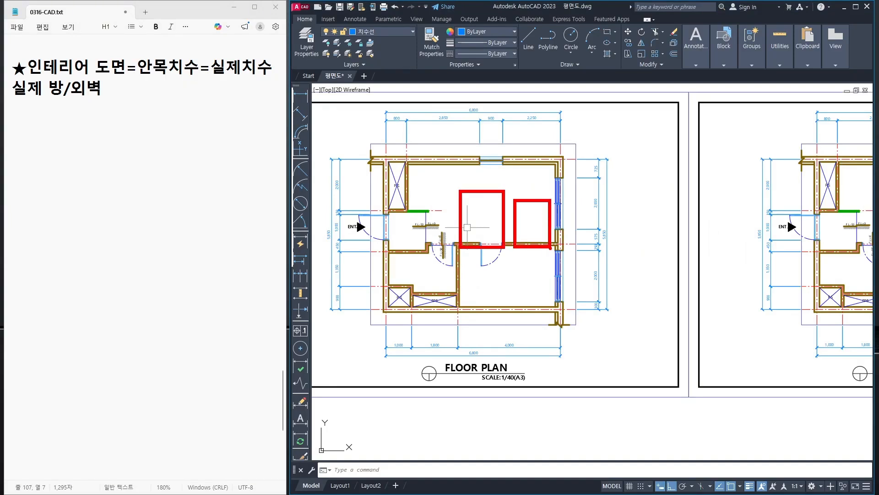
pyautogui.moveTo(493, 187)
pyautogui.mouseDown()
pyautogui.moveTo(506, 207)
pyautogui.moveTo(517, 177)
pyautogui.mouseUp()
pyautogui.moveTo(545, 178); pyautogui.dragTo(541, 208)
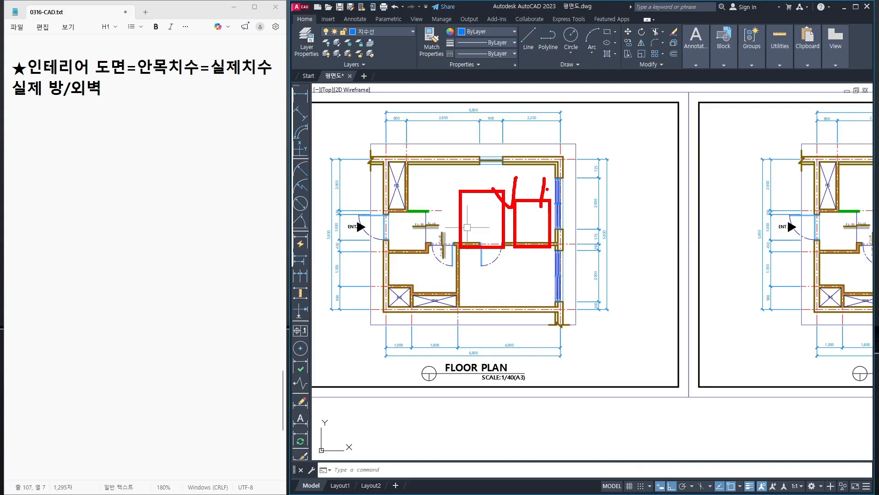
pyautogui.press('Escape')
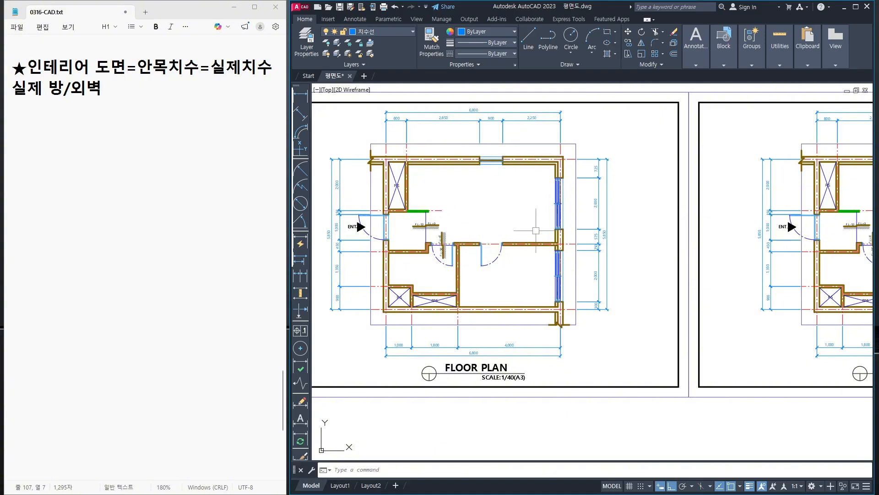
pyautogui.scroll(2, 490, 242)
pyautogui.moveTo(484, 238); pyautogui.dragTo(542, 249, button='middle')
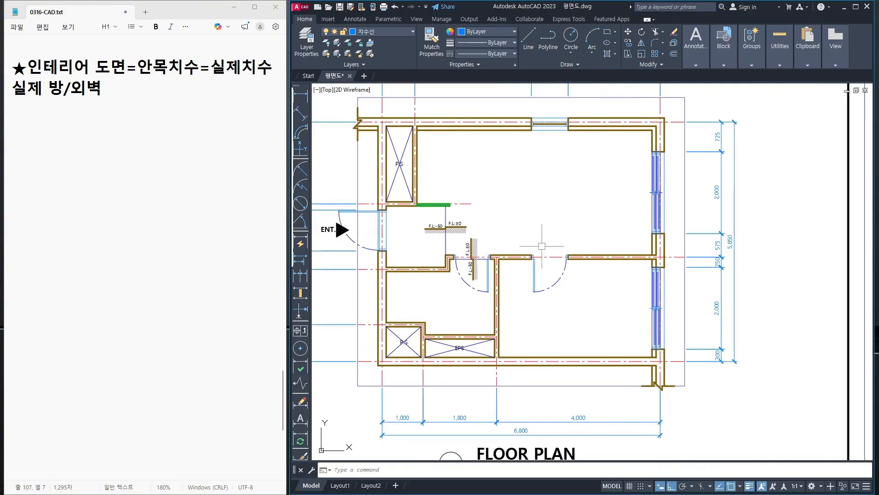
pyautogui.scroll(2, 448, 206)
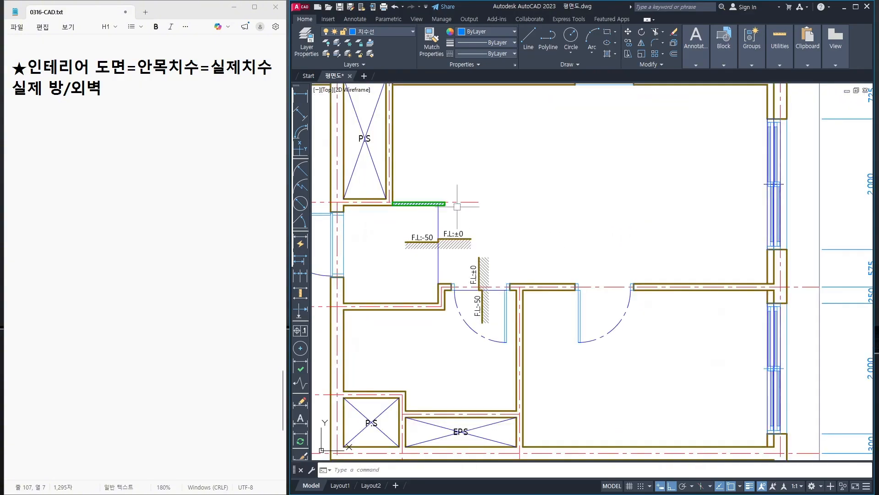
pyautogui.click(456, 206)
pyautogui.press('Escape')
pyautogui.scroll(-2, 473, 208)
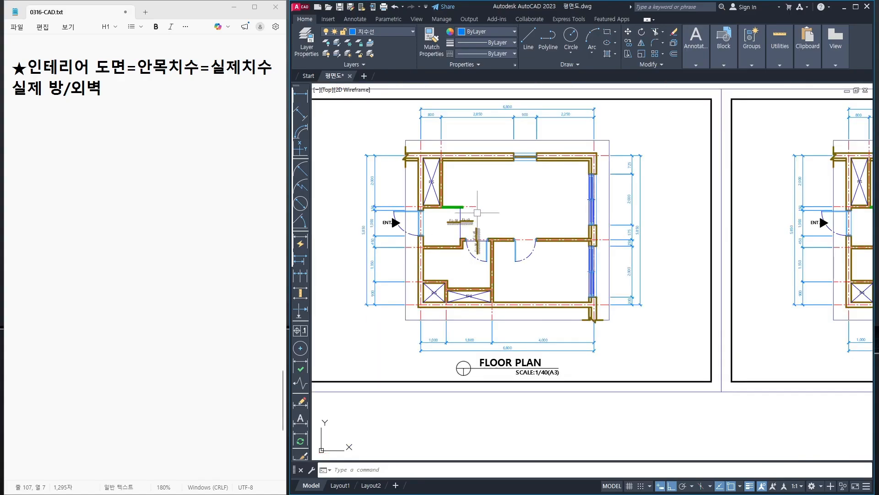
pyautogui.moveTo(478, 212); pyautogui.dragTo(504, 222, button='middle')
pyautogui.scroll(4, 499, 217)
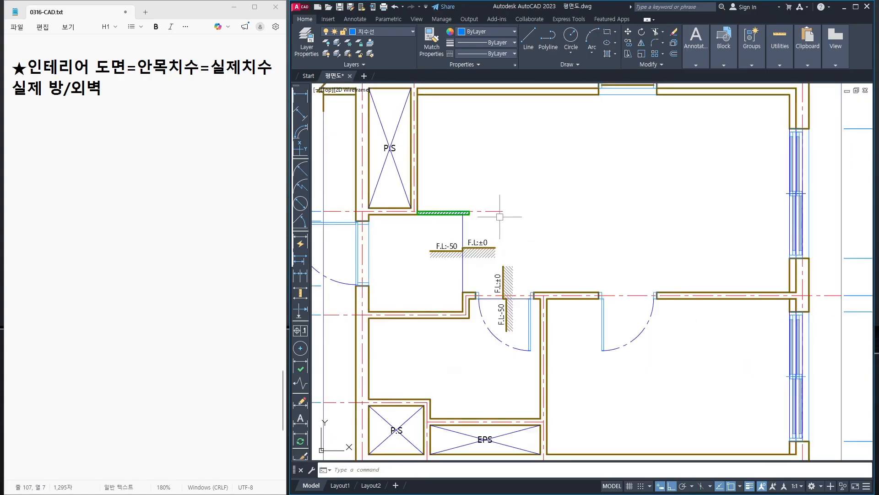
pyautogui.click(498, 211)
pyautogui.press('Escape')
pyautogui.scroll(-4, 496, 215)
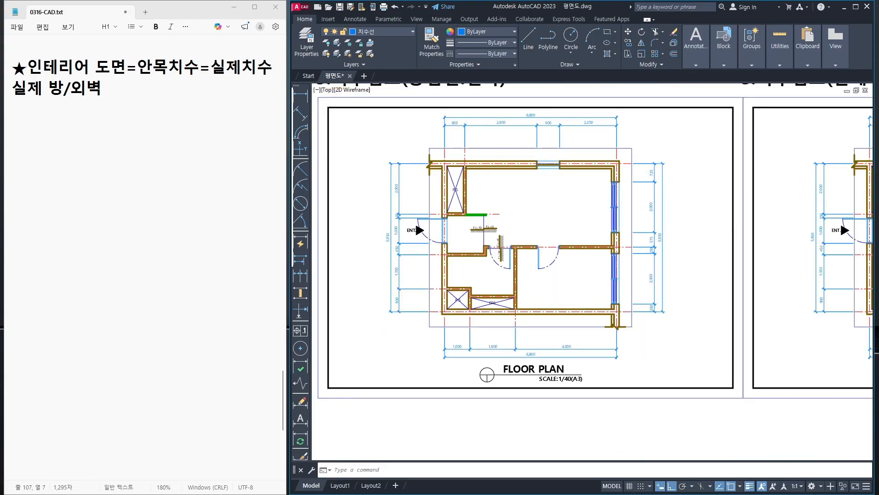
pyautogui.scroll(-3, 491, 205)
# Step: Highlight the two note lines about interior drawing dimensions in the Notepad file
pyautogui.moveTo(102, 88); pyautogui.dragTo(8, 56)
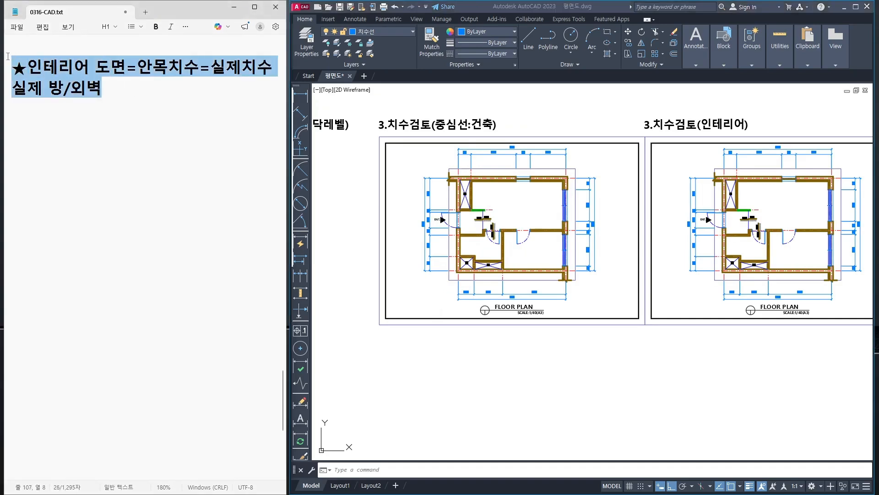
pyautogui.click(181, 104)
pyautogui.moveTo(178, 97); pyautogui.dragTo(11, 58)
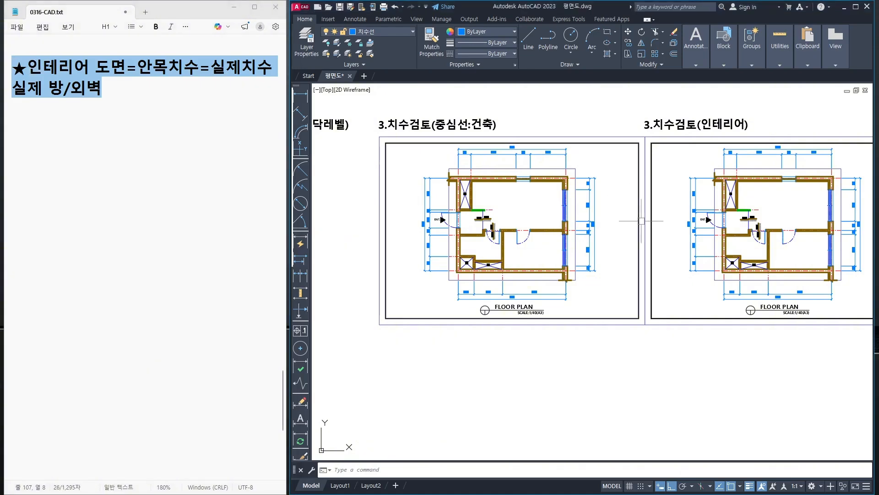
# Step: Delete all centerline dimensions along the left and top sides of the floor plan on the interior sheet in AutoCAD
pyautogui.moveTo(641, 222); pyautogui.dragTo(459, 224, button='middle')
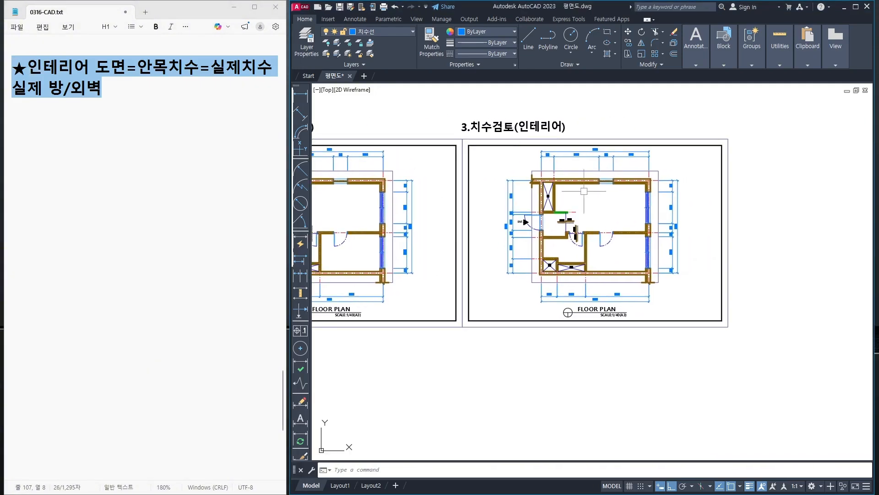
pyautogui.scroll(4, 568, 193)
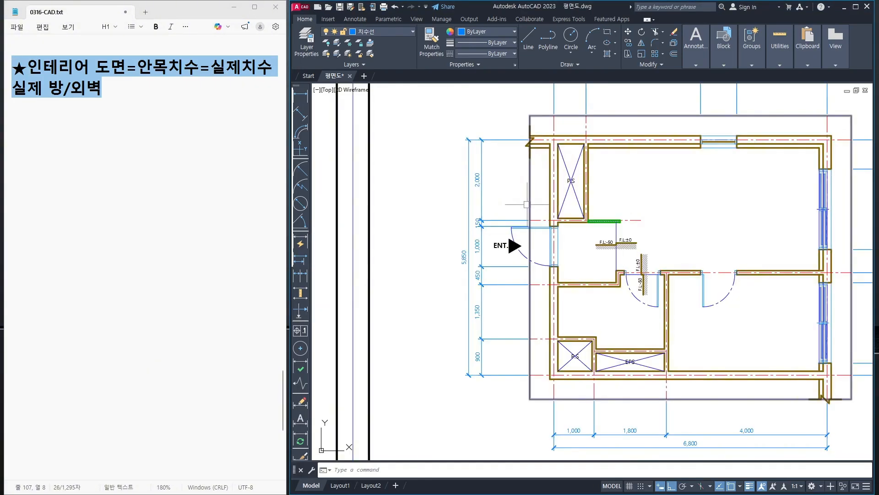
pyautogui.moveTo(498, 203); pyautogui.dragTo(498, 202, button='middle')
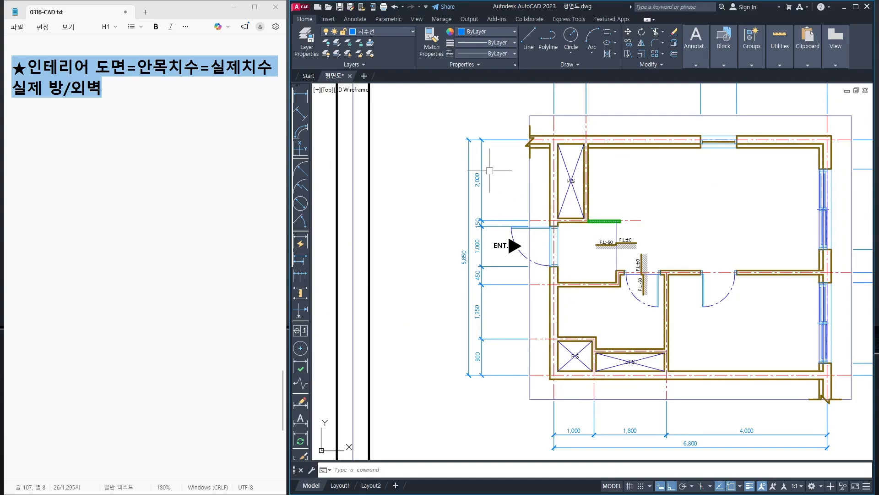
pyautogui.click(491, 122)
pyautogui.click(436, 320)
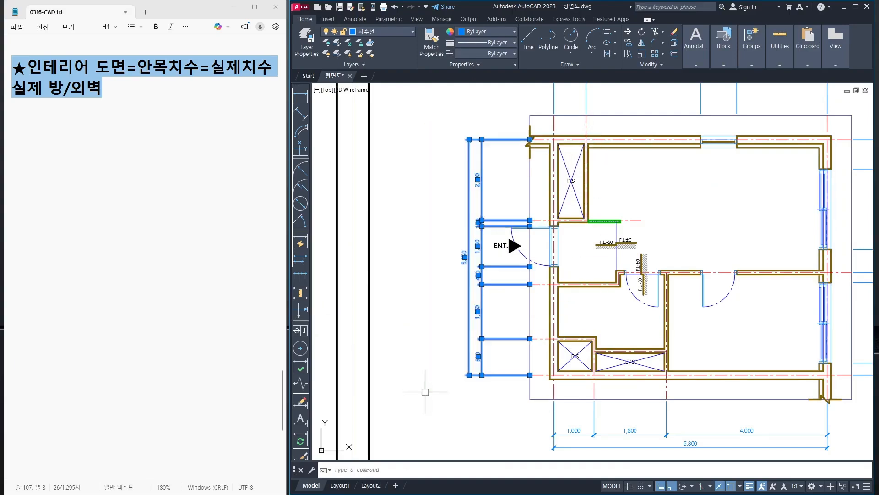
pyautogui.scroll(-4, 493, 320)
pyautogui.moveTo(494, 310); pyautogui.dragTo(492, 284, button='middle')
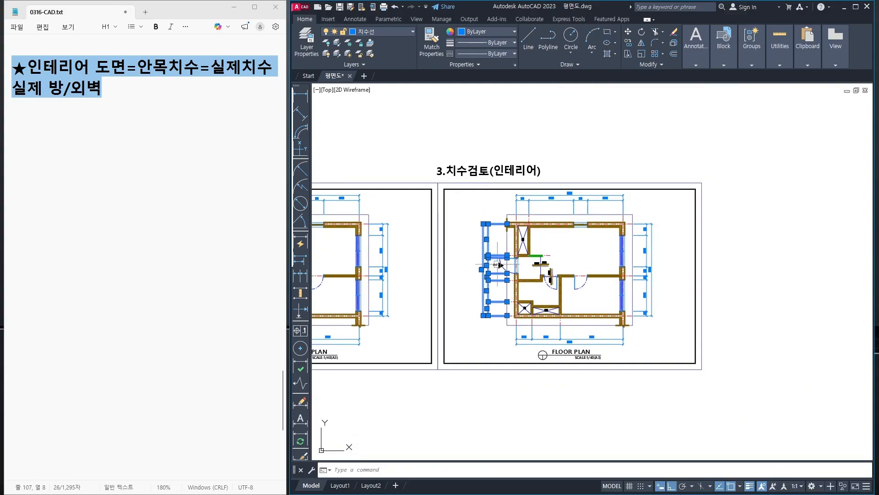
pyautogui.scroll(4, 632, 192)
pyautogui.click(631, 188)
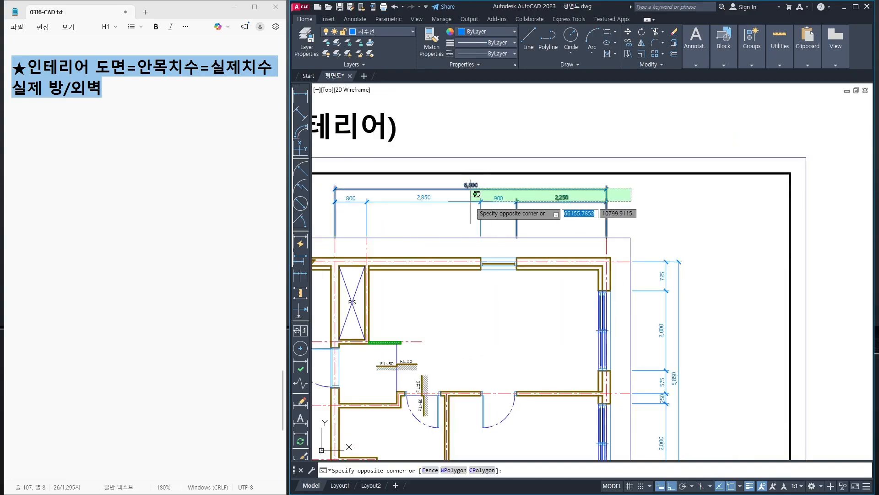
pyautogui.click(334, 231)
pyautogui.press('Delete')
# Step: Delete the remaining centerline dimensions along the right and bottom sides of the interior sheet's floor plan
pyautogui.moveTo(613, 208); pyautogui.dragTo(647, 153, button='middle')
pyautogui.scroll(-2, 658, 160)
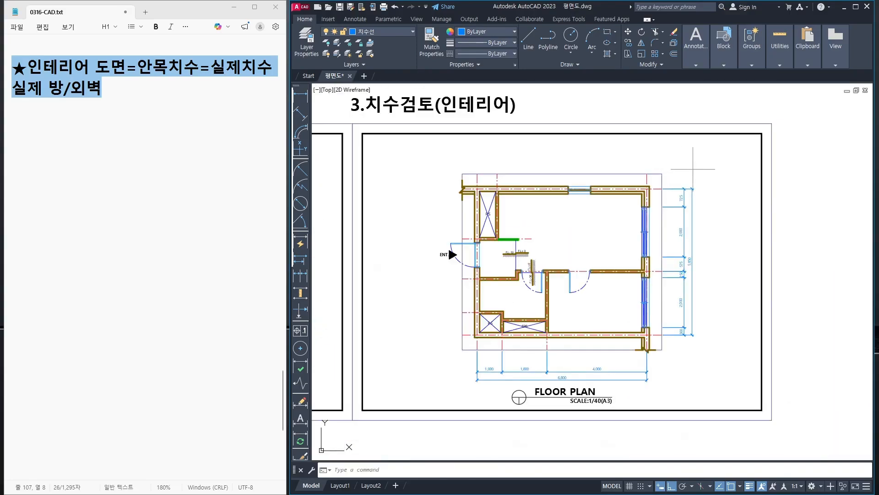
pyautogui.click(694, 170)
pyautogui.click(688, 344)
pyautogui.press('Delete')
pyautogui.click(710, 170)
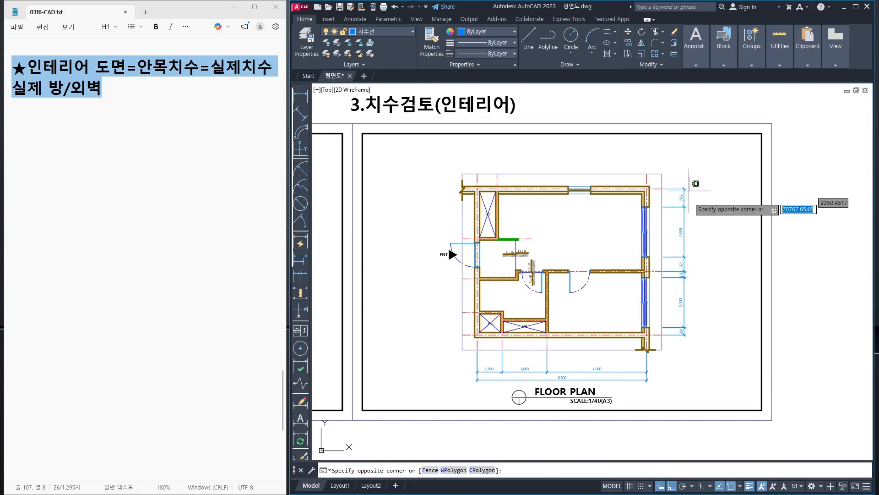
pyautogui.click(658, 367)
pyautogui.press('Delete')
pyautogui.click(667, 370)
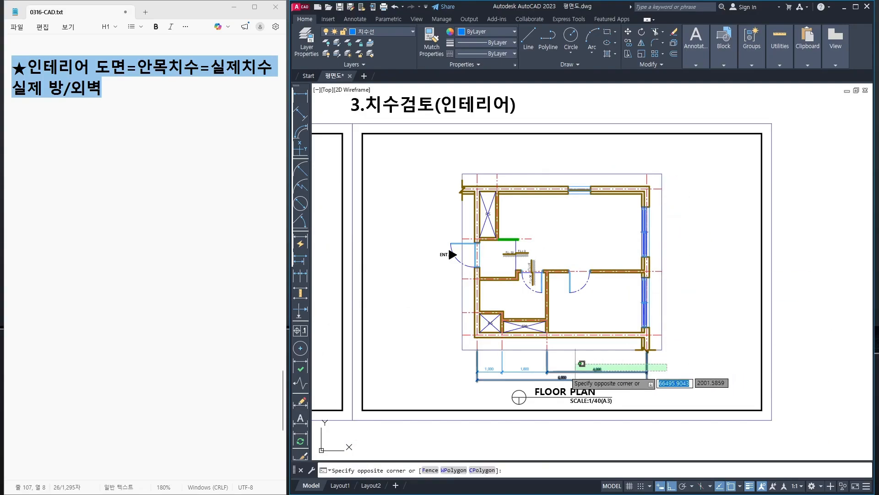
pyautogui.click(456, 366)
pyautogui.press('Delete')
pyautogui.scroll(5, 563, 281)
pyautogui.scroll(-5, 562, 281)
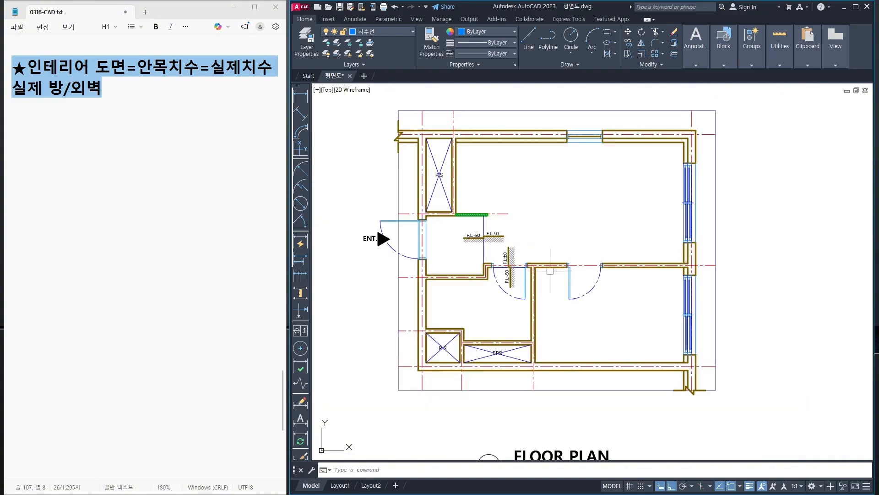
pyautogui.moveTo(531, 223); pyautogui.dragTo(549, 243, button='middle')
pyautogui.scroll(2, 445, 143)
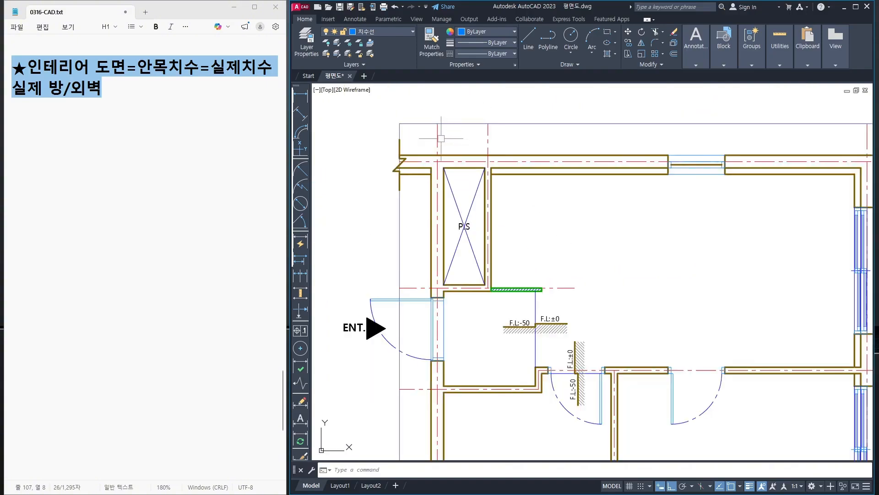
# Step: Examine the floor plan's layout and the vertical centerline running through the wall beside the upper P.S shaft
pyautogui.moveTo(445, 143); pyautogui.dragTo(426, 158, button='middle')
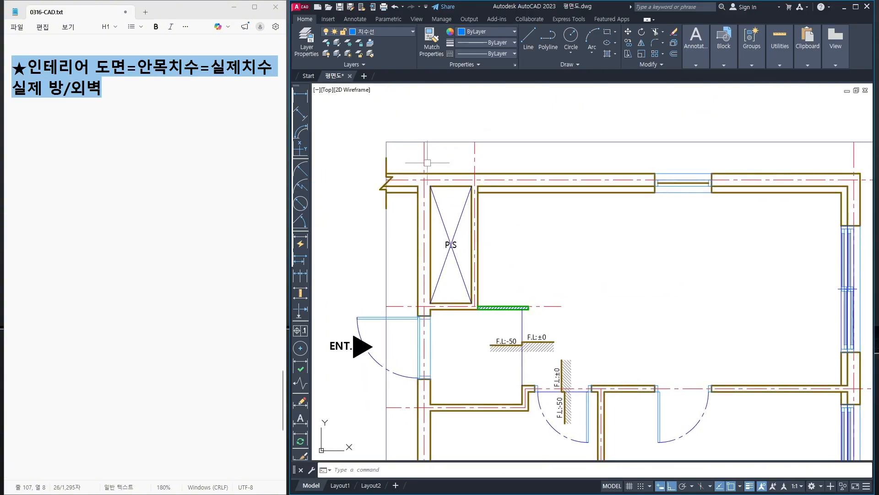
pyautogui.click(212, 129)
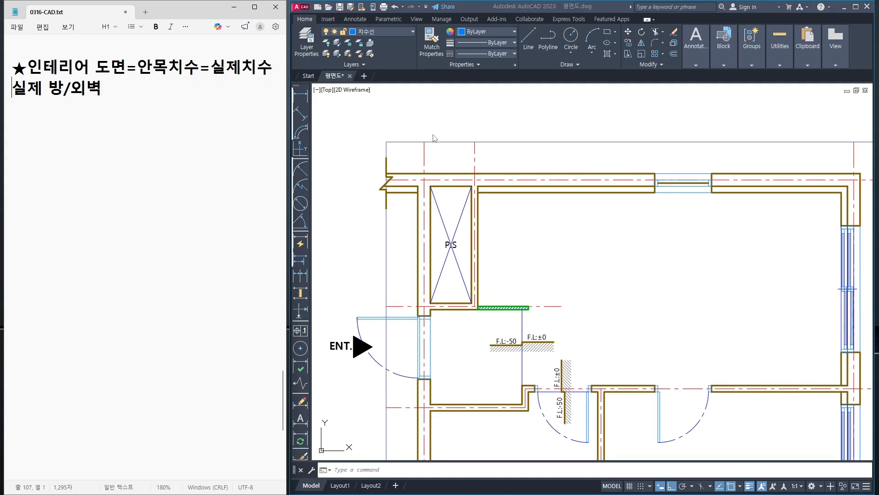
pyautogui.scroll(-2, 436, 145)
pyautogui.click(504, 189)
pyautogui.moveTo(517, 202); pyautogui.dragTo(523, 188, button='middle')
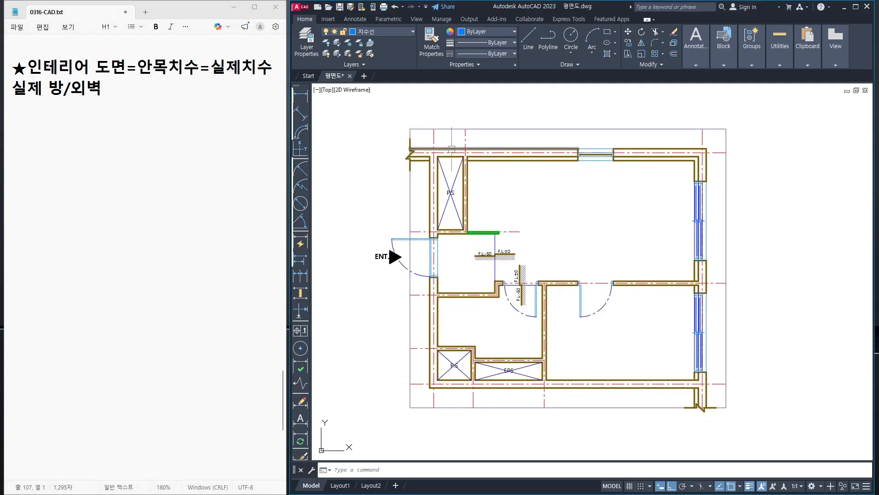
pyautogui.scroll(4, 438, 133)
pyautogui.moveTo(433, 143); pyautogui.dragTo(429, 161, button='middle')
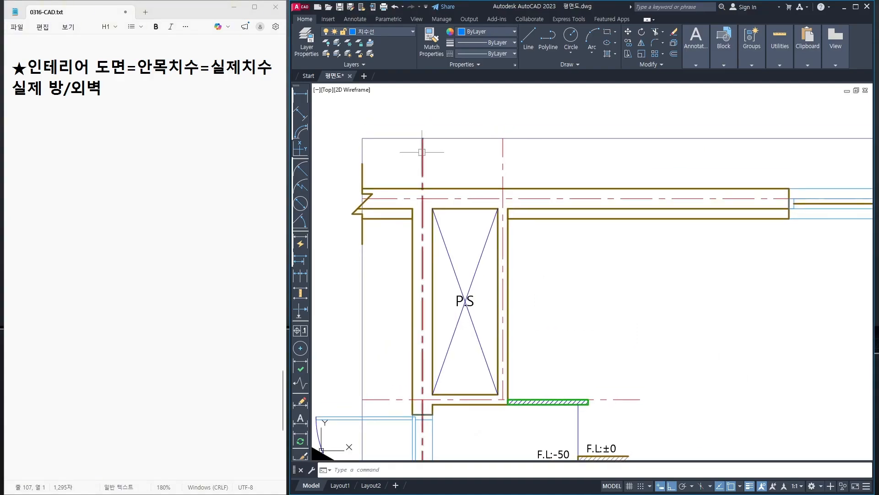
pyautogui.click(423, 154)
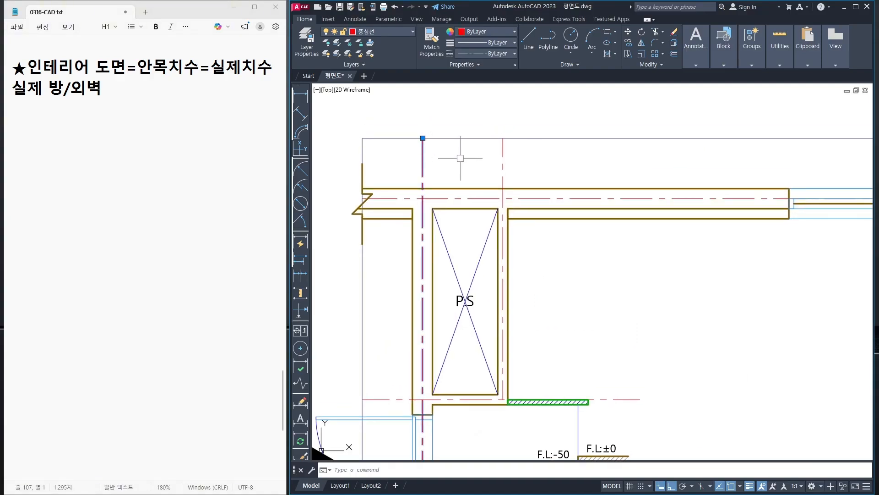
pyautogui.press('Escape')
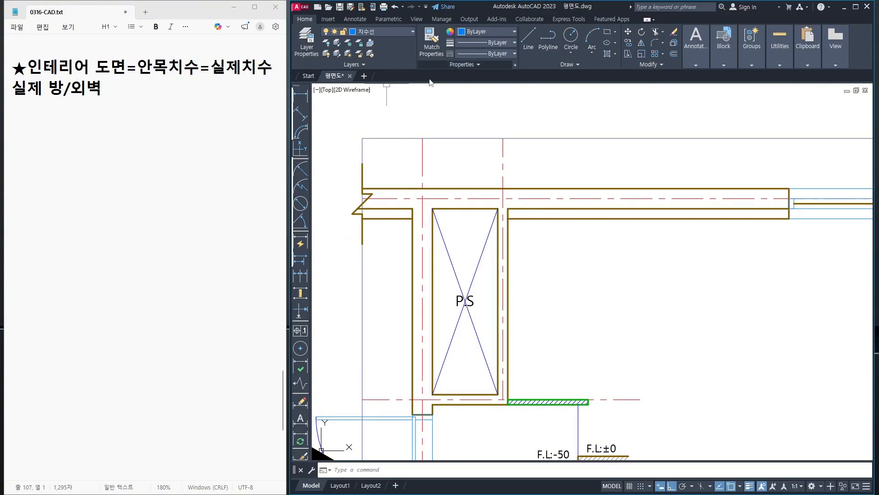
# Step: Turn off the 중심선 layer to view the walls without centerlines, and turn the layer back on
pyautogui.click(397, 31)
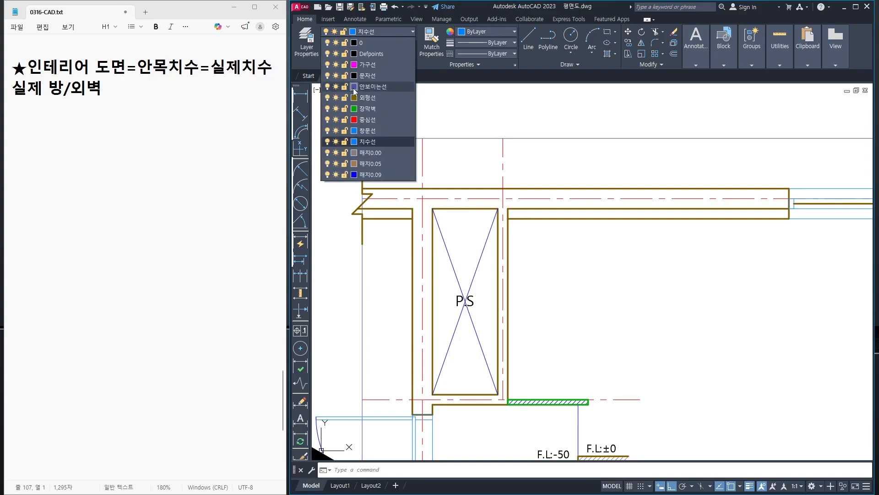
pyautogui.click(327, 119)
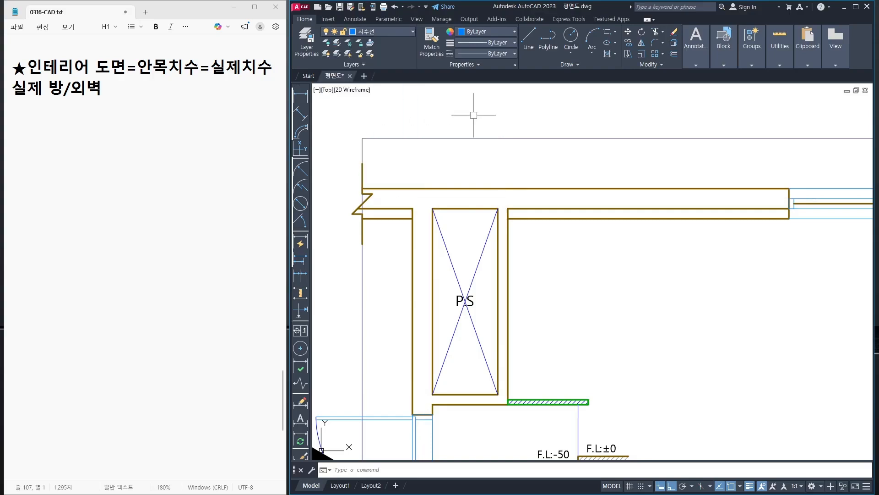
pyautogui.scroll(-4, 453, 118)
pyautogui.scroll(2, 419, 151)
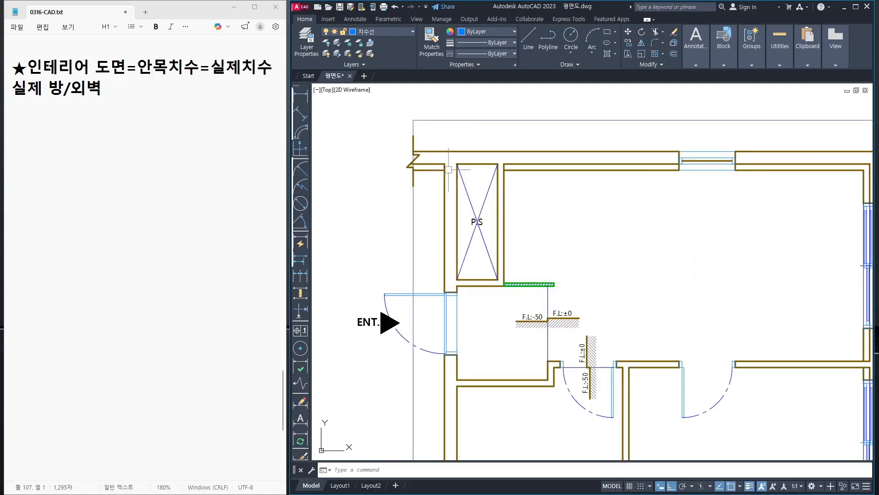
pyautogui.click(383, 31)
pyautogui.click(326, 120)
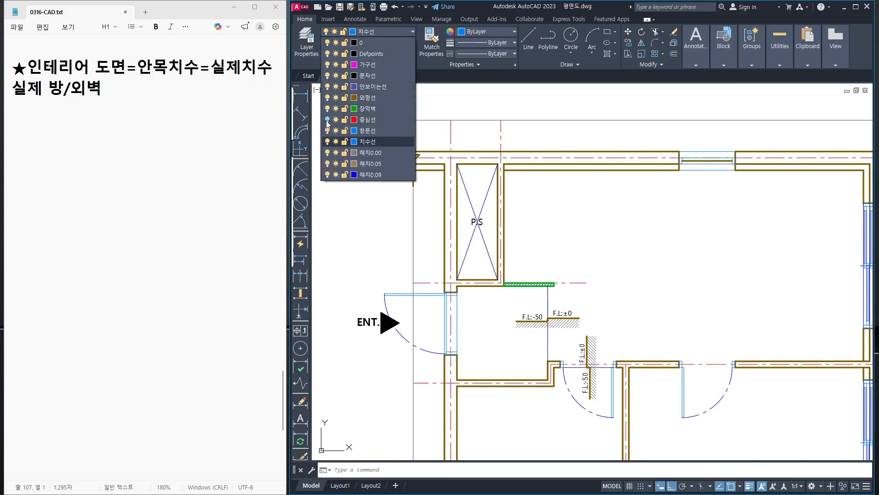
# Step: Maximize the AutoCAD window and examine the two face lines of the wall on the entrance side of the upper P.S shaft
pyautogui.moveTo(453, 160); pyautogui.dragTo(443, 173, button='middle')
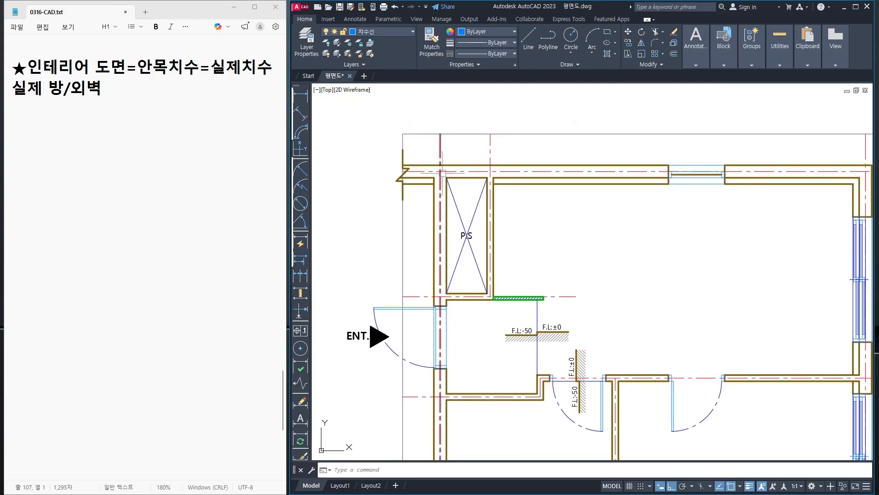
pyautogui.click(130, 106)
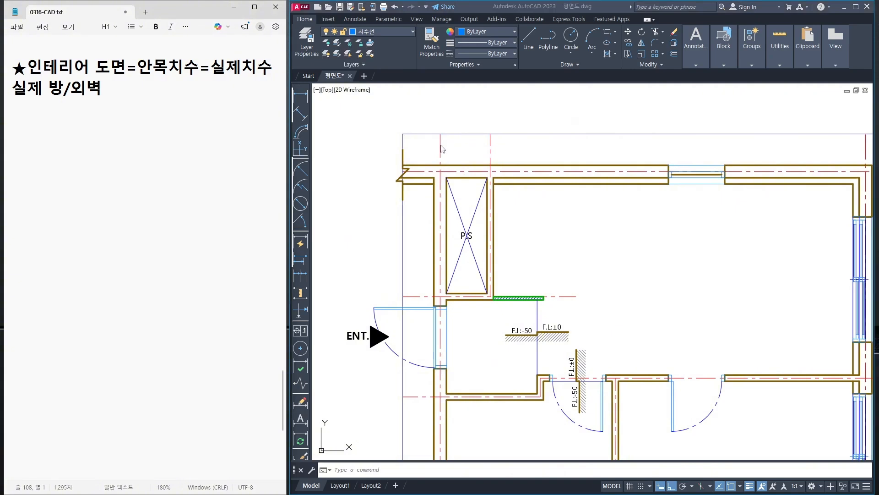
pyautogui.click(442, 149)
pyautogui.scroll(3, 431, 167)
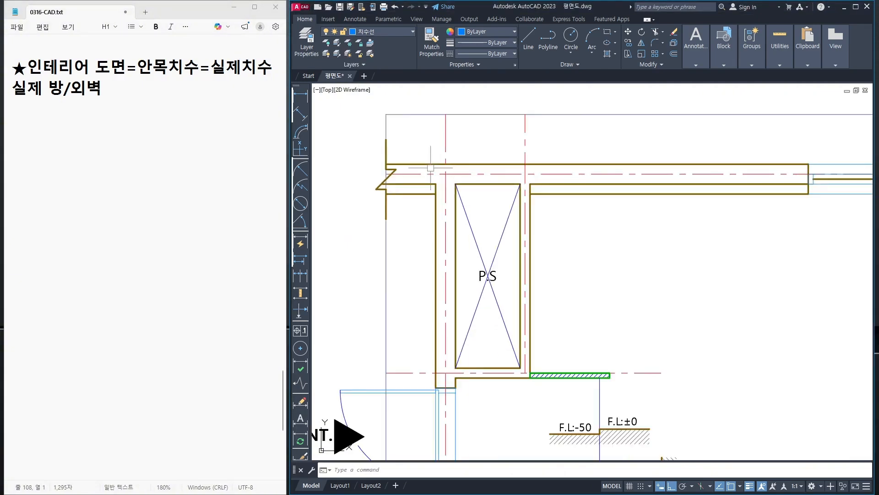
pyautogui.moveTo(430, 168)
pyautogui.mouseDown(button='middle')
pyautogui.moveTo(406, 182)
pyautogui.moveTo(396, 177)
pyautogui.mouseUp(button='middle')
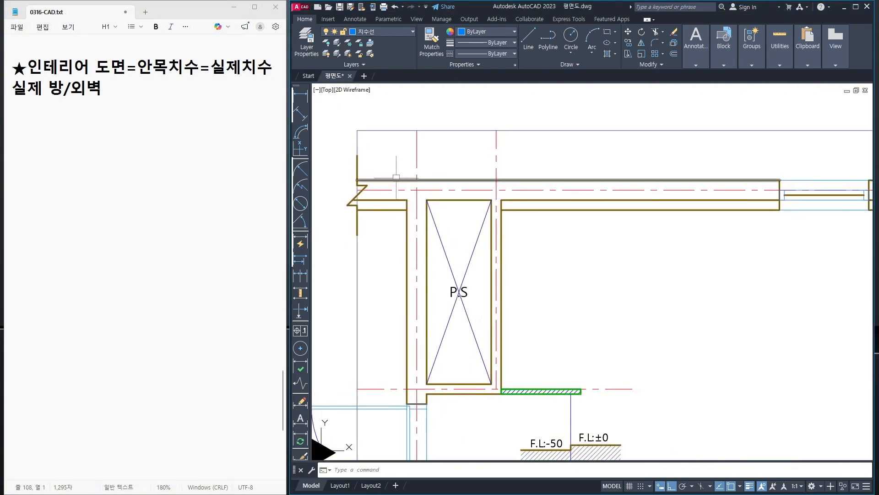
pyautogui.click(855, 7)
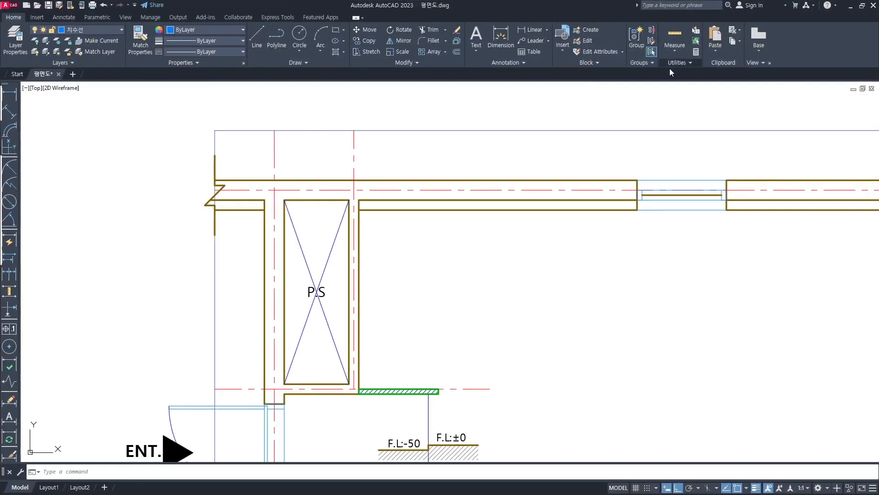
pyautogui.scroll(2, 286, 202)
pyautogui.click(246, 202)
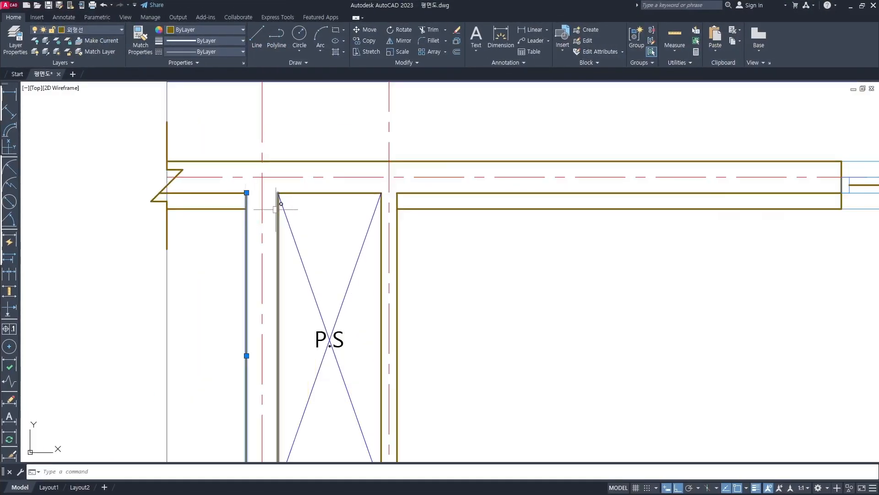
pyautogui.click(276, 210)
pyautogui.press('Escape')
pyautogui.scroll(-2, 279, 193)
pyautogui.moveTo(274, 172)
pyautogui.mouseDown(button='middle')
pyautogui.moveTo(264, 201)
pyautogui.moveTo(254, 201)
pyautogui.mouseUp(button='middle')
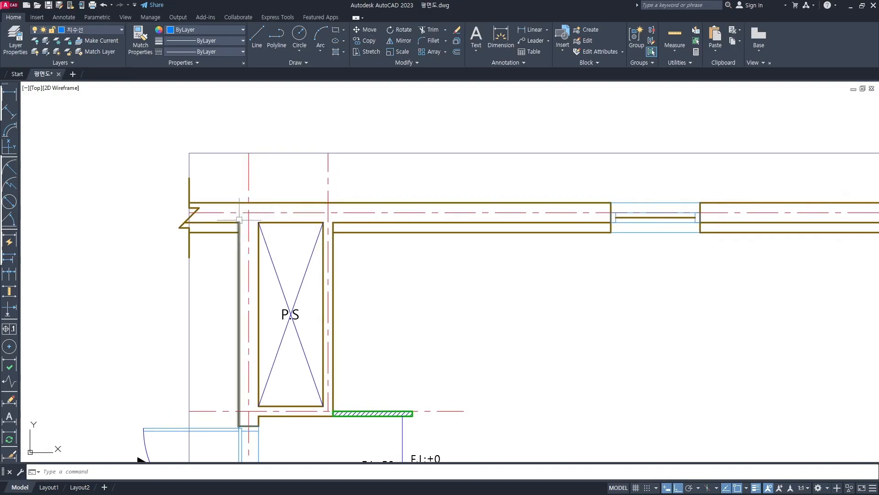
# Step: Draw vertical guide lines from both faces of the wall left of the upper P.S shaft up to the frame line above the plan
pyautogui.write('l')
pyautogui.press('Return')
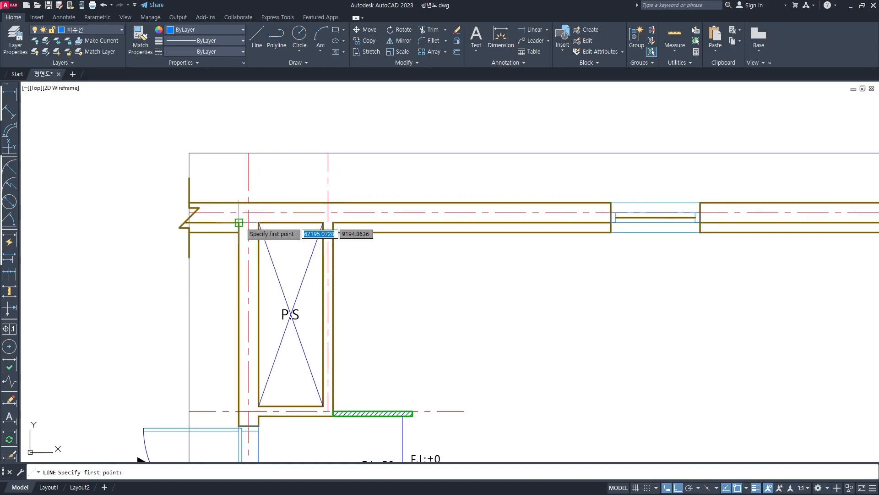
pyautogui.click(237, 222)
pyautogui.click(238, 153)
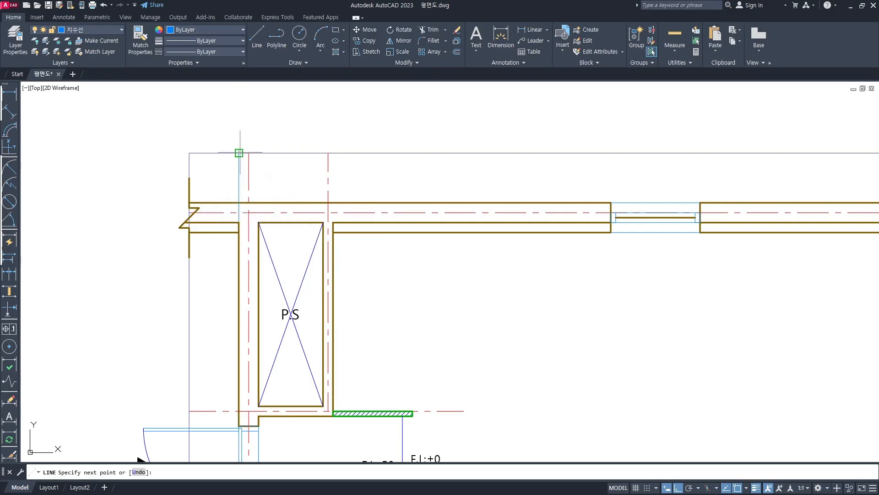
pyautogui.press('Return')
pyautogui.press('Return')
pyautogui.click(259, 223)
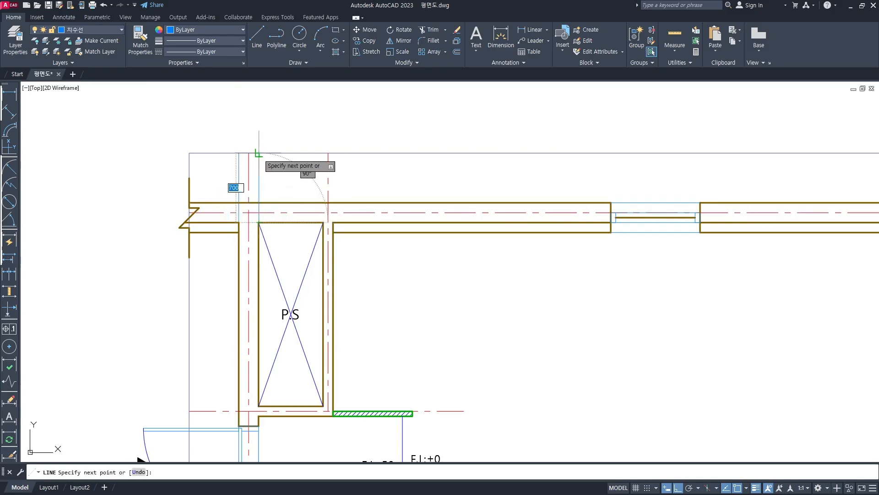
pyautogui.click(259, 153)
pyautogui.press('Return')
pyautogui.moveTo(289, 186); pyautogui.dragTo(290, 175, button='middle')
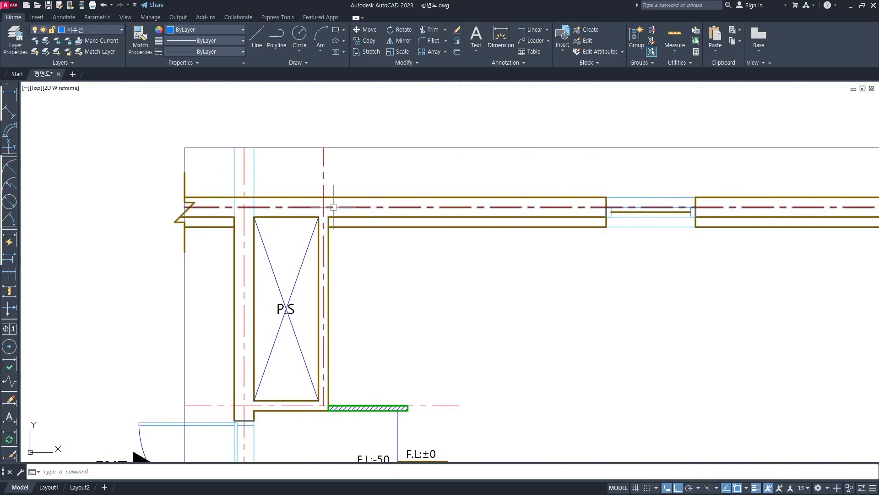
# Step: Draw vertical guide lines from both faces of the wall right of the upper P.S shaft up to the frame line
pyautogui.scroll(2, 320, 216)
pyautogui.press('Return')
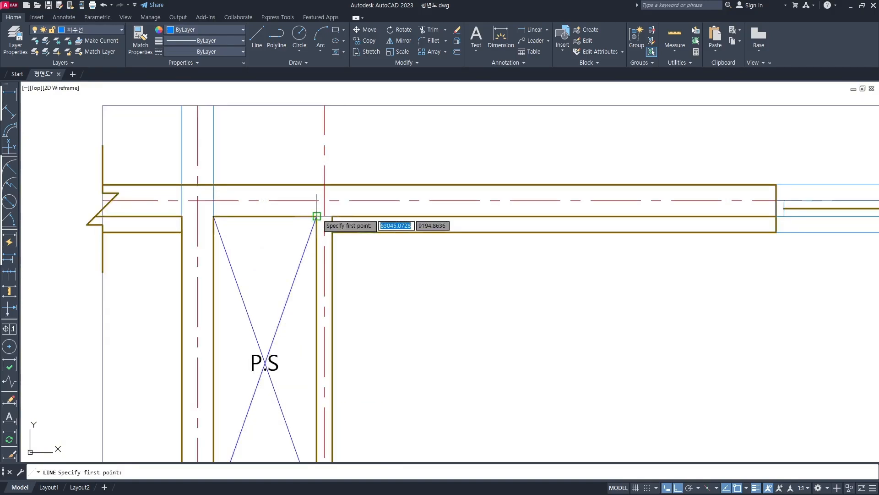
pyautogui.click(319, 217)
pyautogui.click(316, 106)
pyautogui.press('Return')
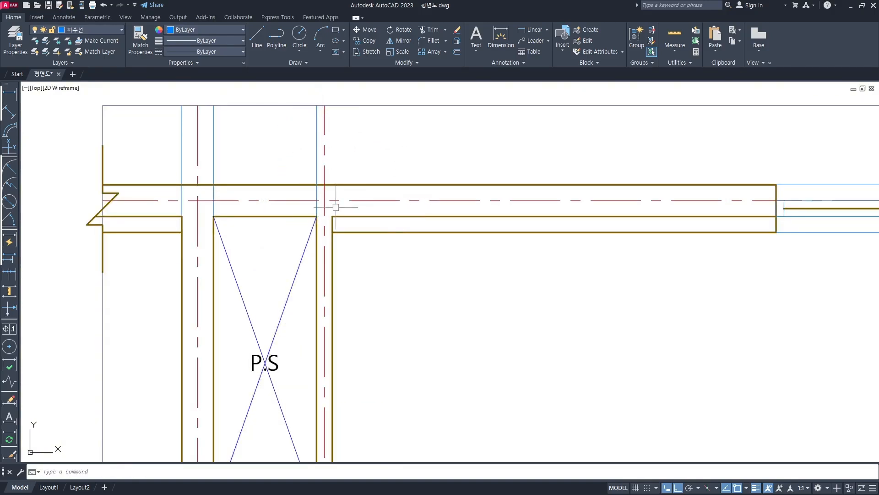
pyautogui.press('Return')
pyautogui.click(332, 217)
pyautogui.click(333, 107)
pyautogui.press('Return')
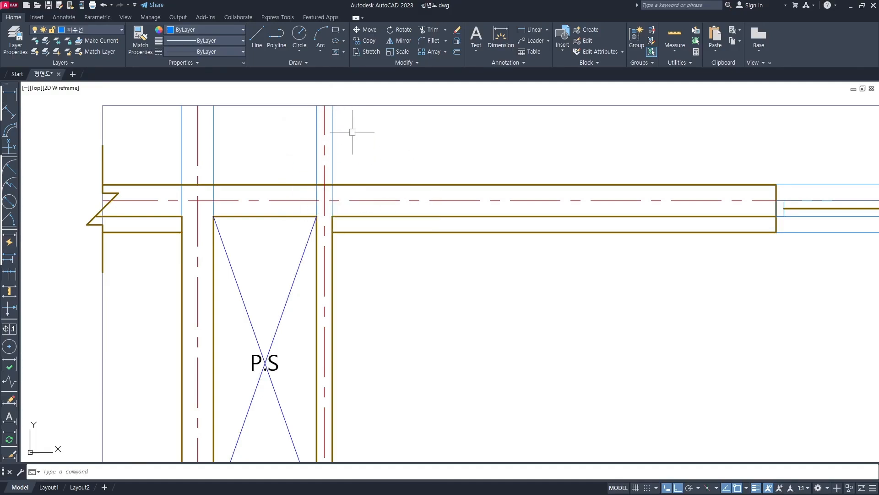
# Step: Draw vertical guide lines from the outer corners of both jambs of the upper wall's window up to the frame line
pyautogui.scroll(-4, 352, 187)
pyautogui.moveTo(427, 186); pyautogui.dragTo(408, 178, button='middle')
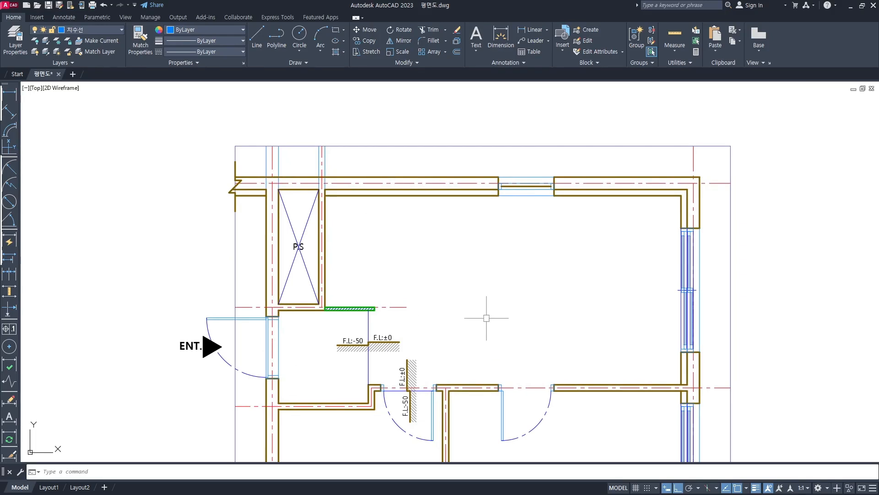
pyautogui.moveTo(506, 250); pyautogui.dragTo(498, 263, button='middle')
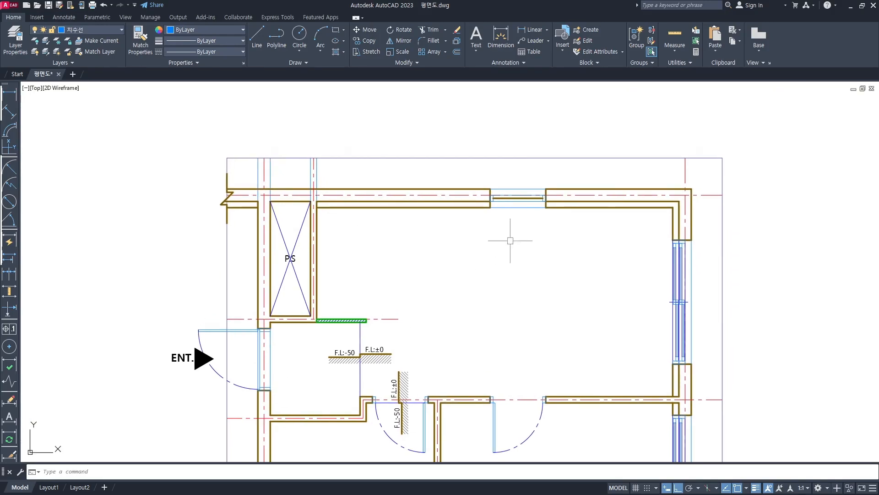
pyautogui.write('l')
pyautogui.press('Return')
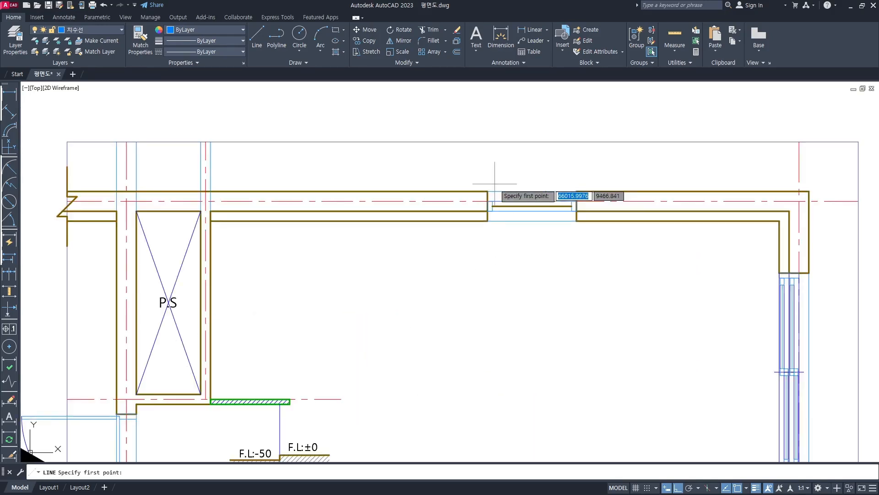
pyautogui.scroll(2, 490, 188)
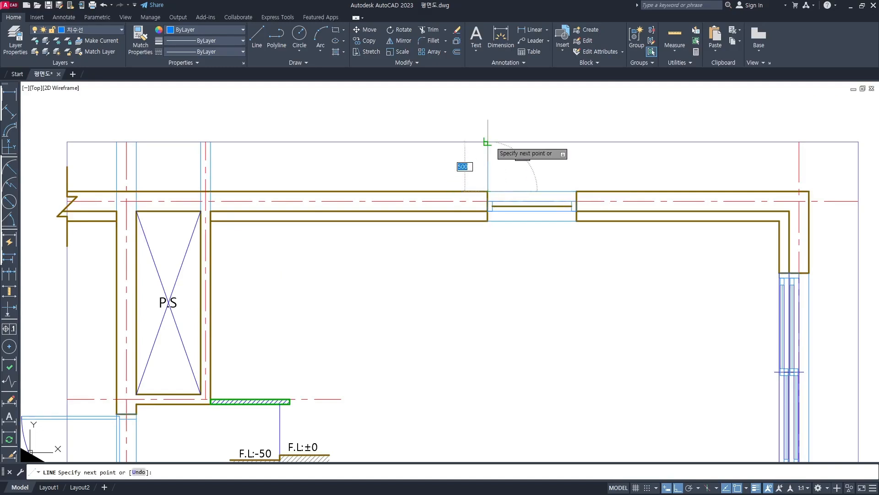
pyautogui.click(576, 191)
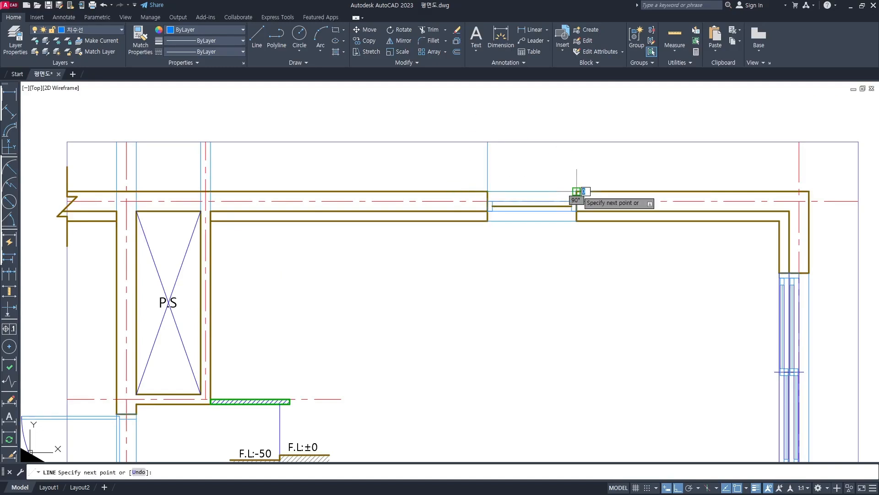
pyautogui.click(576, 142)
pyautogui.press('Escape')
# Step: Draw a vertical guide line from the room's inner upper-right wall corner up to the frame line
pyautogui.scroll(-1, 560, 230)
pyautogui.moveTo(644, 223); pyautogui.dragTo(556, 217, button='middle')
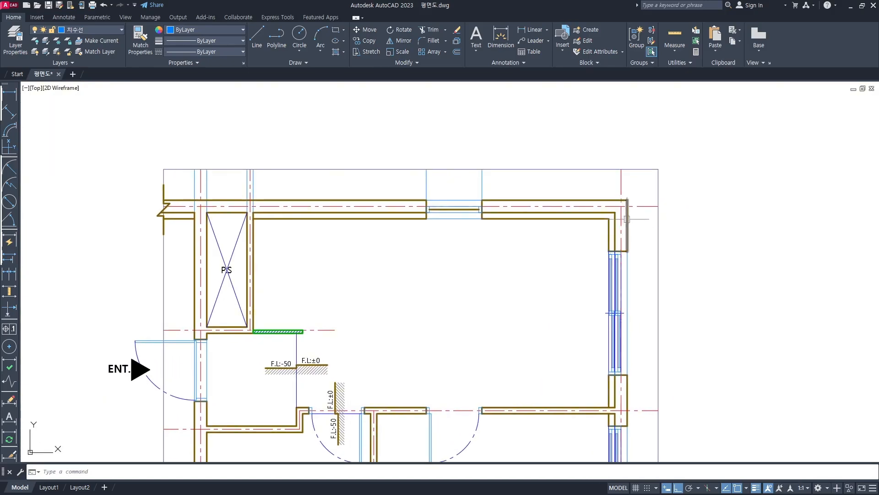
pyautogui.scroll(3, 611, 219)
pyautogui.click(600, 228)
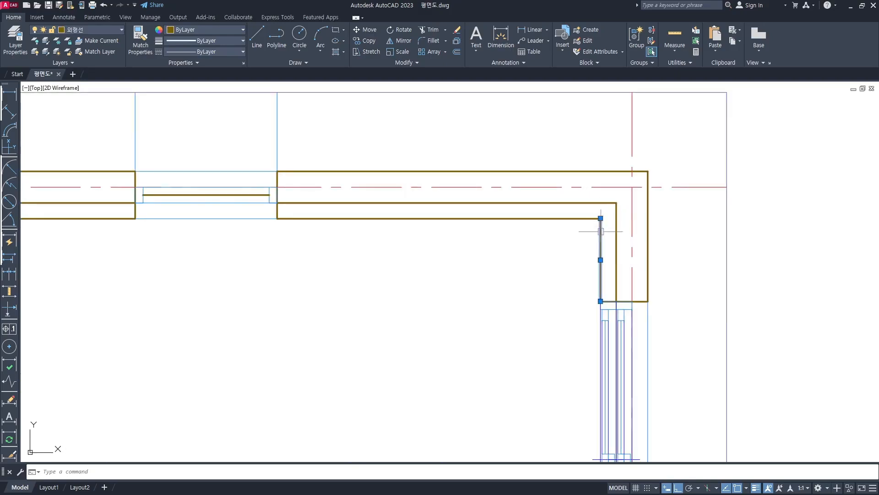
pyautogui.press('Escape')
pyautogui.write('l')
pyautogui.press('Return')
pyautogui.click(600, 218)
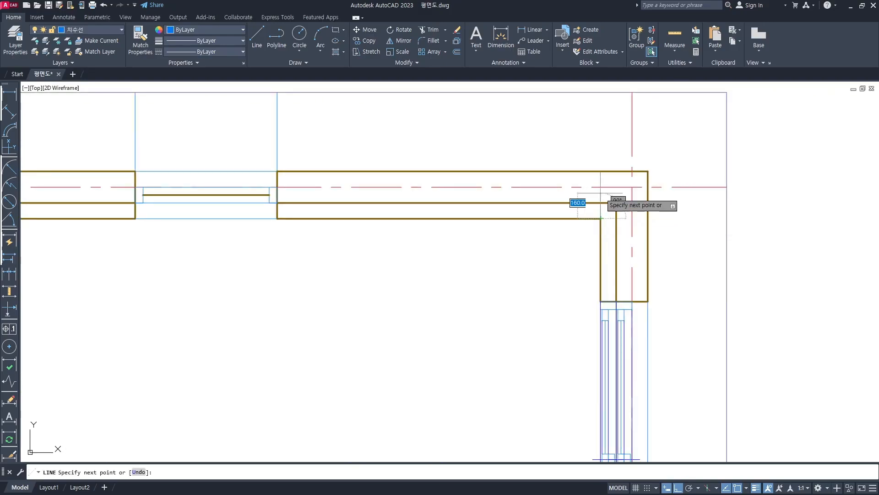
pyautogui.click(601, 92)
pyautogui.press('Return')
# Step: Draw a vertical guide line from the plan's outer upper-right wall corner up to the frame line
pyautogui.press('Return')
pyautogui.click(648, 171)
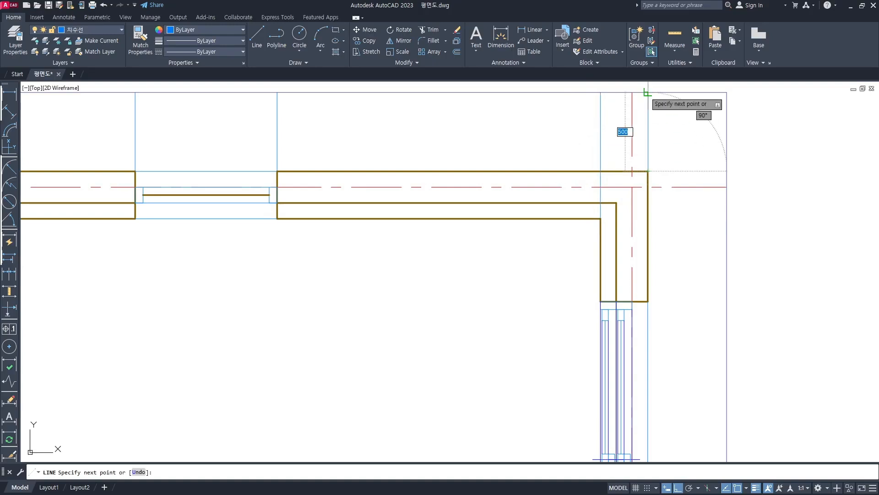
pyautogui.click(648, 93)
pyautogui.press('Return')
pyautogui.scroll(-2, 635, 247)
pyautogui.moveTo(557, 271); pyautogui.dragTo(606, 253, button='middle')
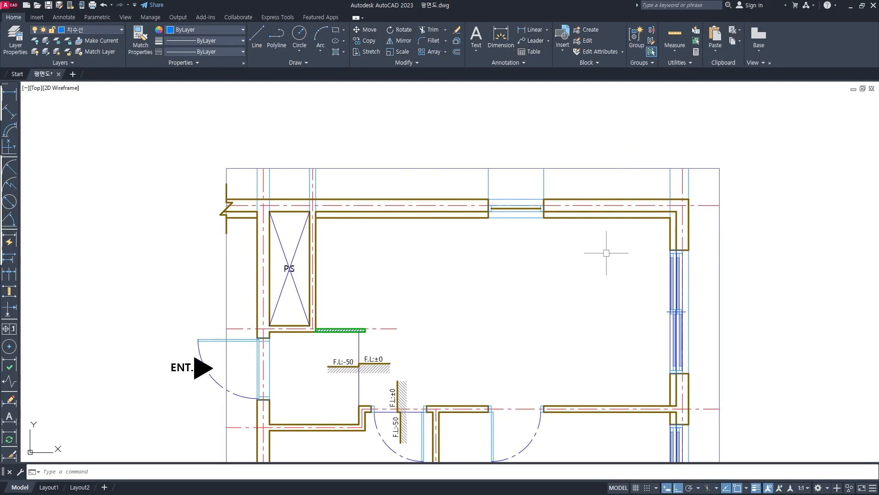
pyautogui.scroll(3, 259, 240)
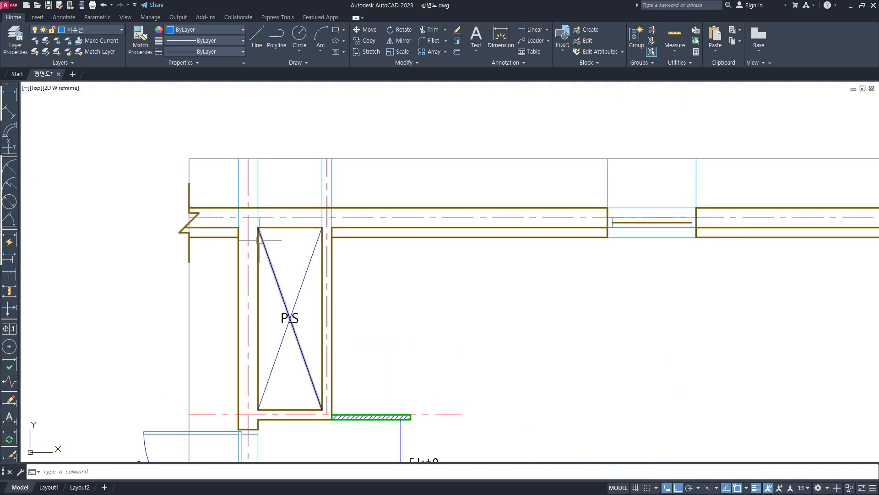
# Step: Add a linear dimension across the thickness of the wall left of the upper P.S shaft, placed 600 above the frame line
pyautogui.moveTo(259, 239); pyautogui.dragTo(245, 265, button='middle')
pyautogui.scroll(-3, 245, 265)
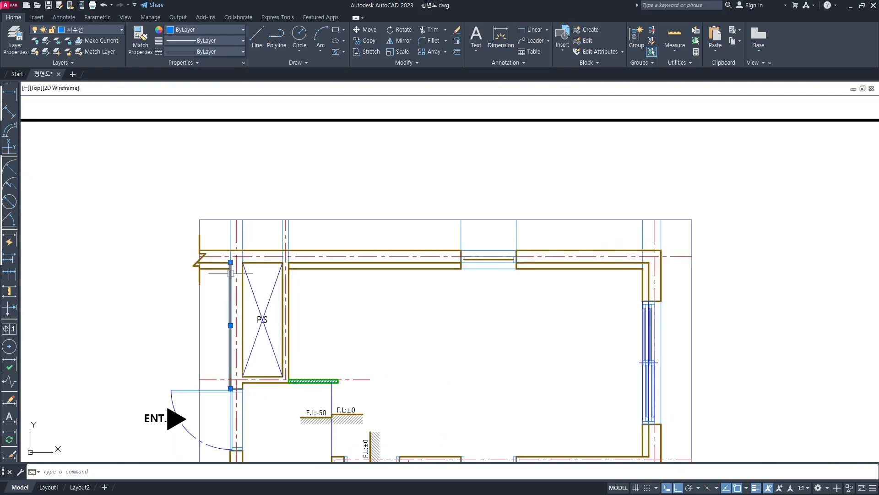
pyautogui.click(248, 278)
pyautogui.press('Escape')
pyautogui.scroll(3, 240, 217)
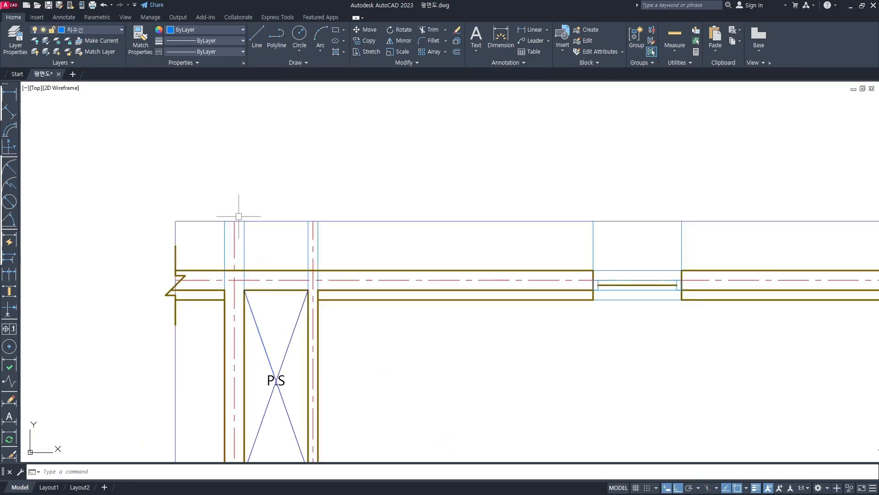
pyautogui.write('DIML')
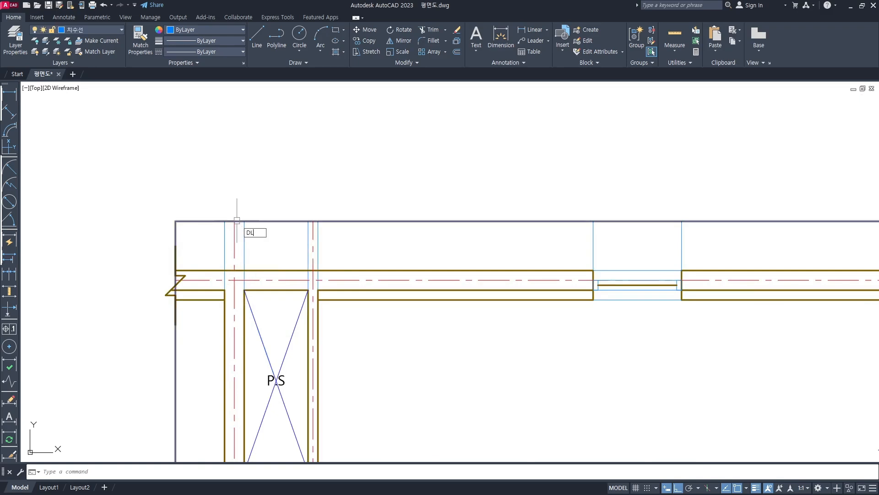
pyautogui.write('I')
pyautogui.press('Return')
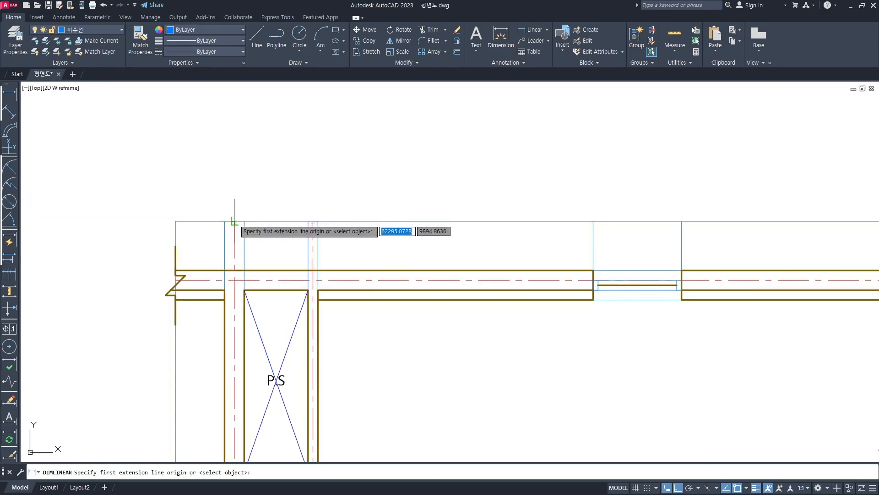
pyautogui.click(225, 221)
pyautogui.click(244, 221)
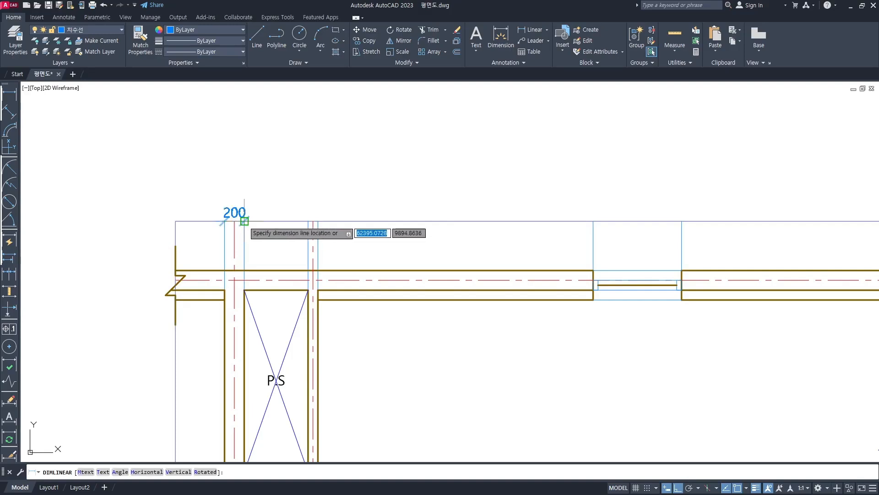
pyautogui.scroll(-2, 244, 198)
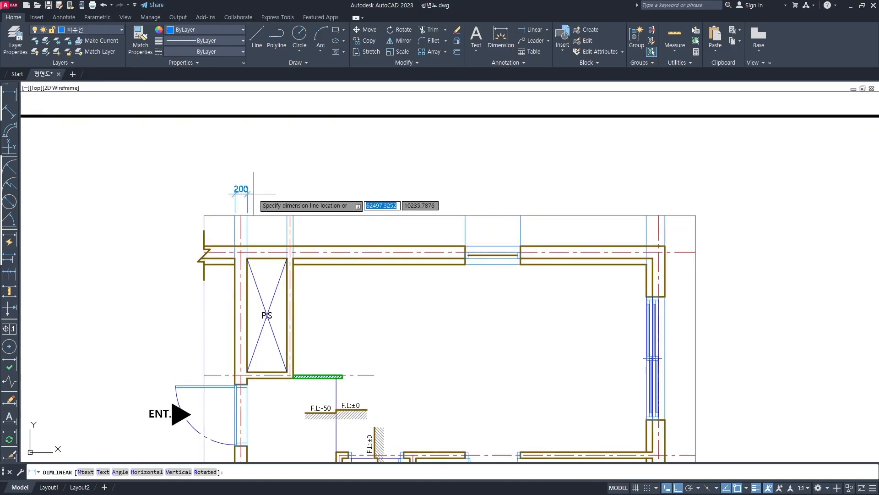
pyautogui.scroll(2, 253, 190)
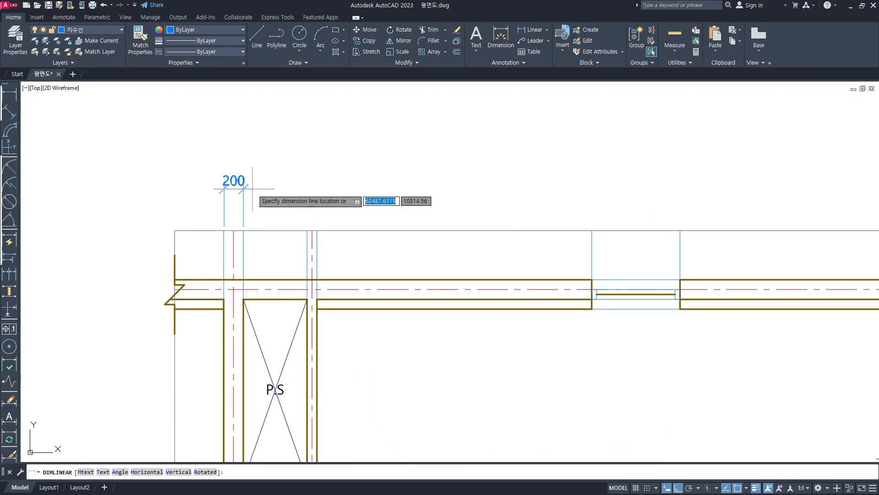
pyautogui.scroll(-2, 253, 188)
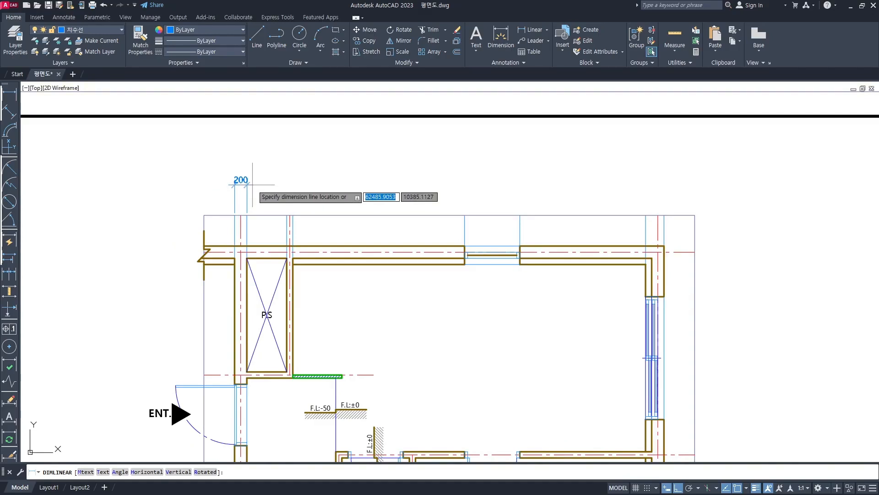
pyautogui.write('600')
pyautogui.press('Return')
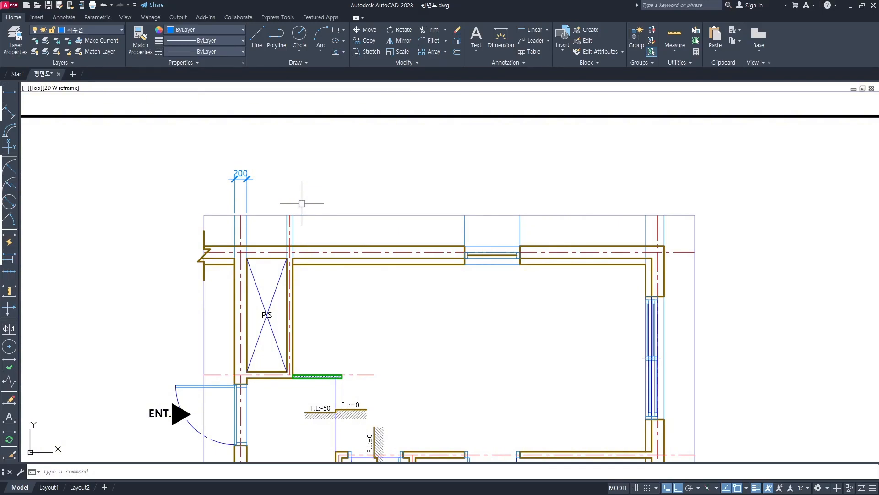
# Step: Continue the dimension chain across the P.S shaft's inner width and the thickness of the wall to its right
pyautogui.write('DIMC')
pyautogui.write('O')
pyautogui.press('Return')
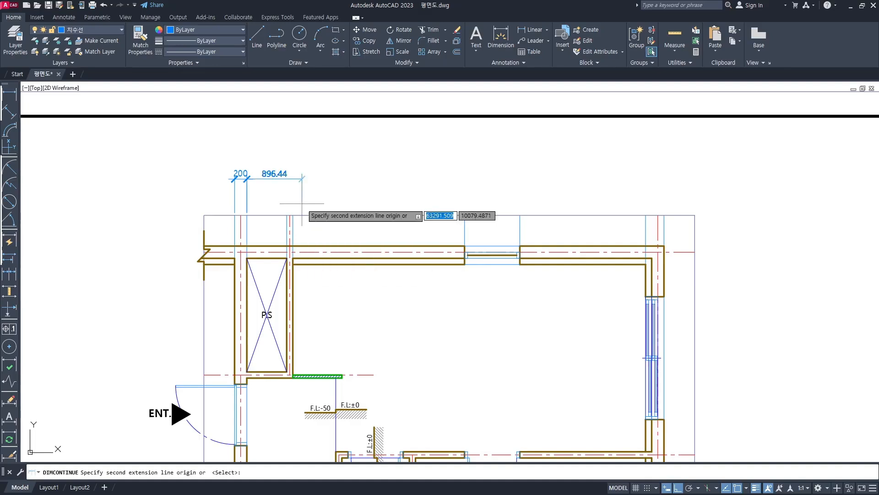
pyautogui.scroll(2, 299, 204)
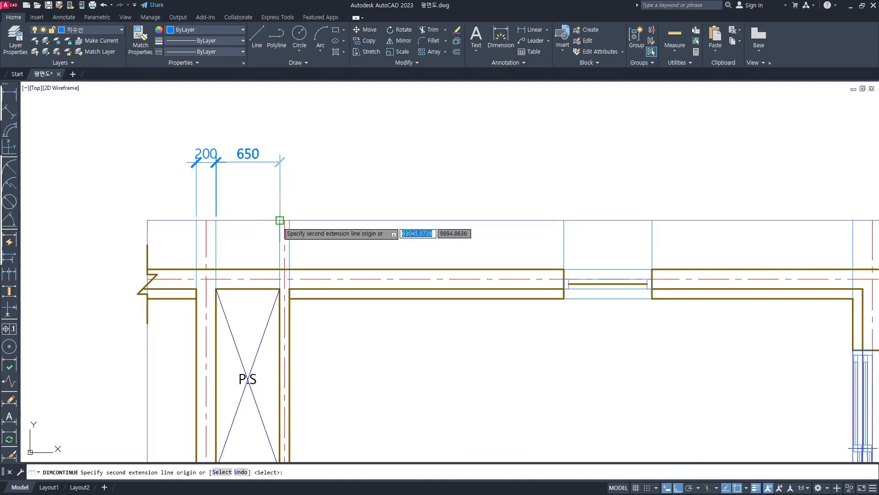
pyautogui.click(279, 221)
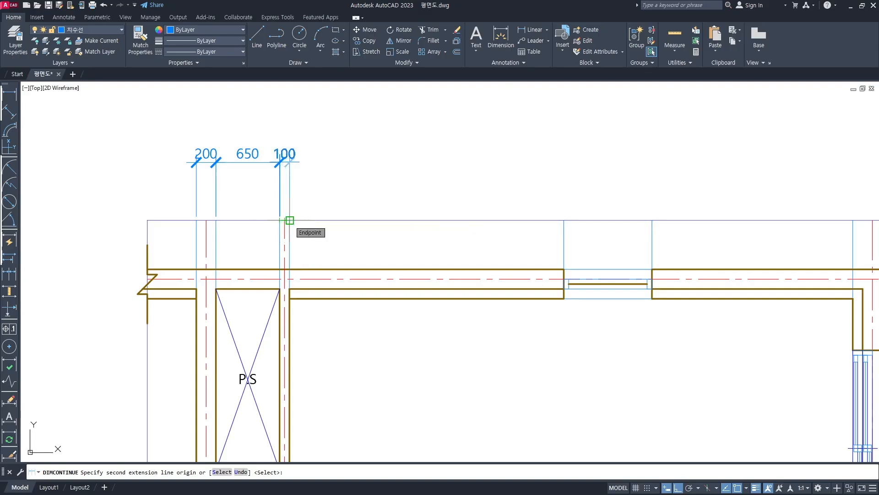
pyautogui.click(289, 221)
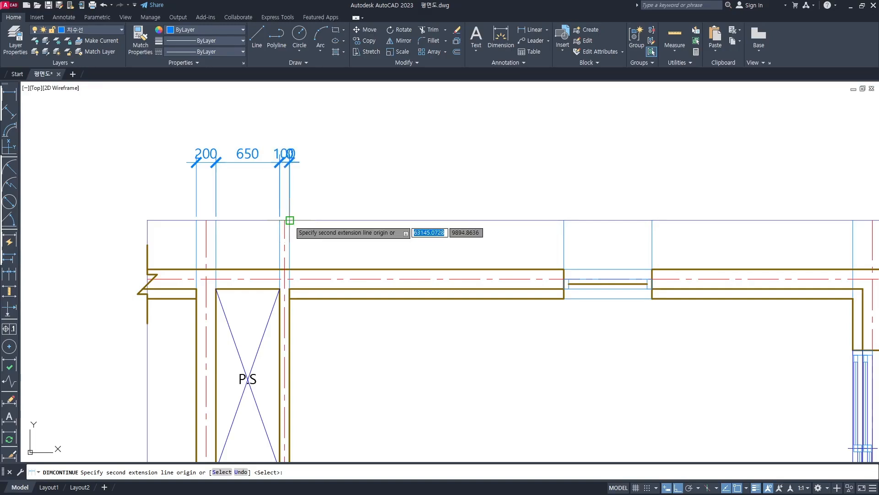
# Step: Continue the chain to both jambs of the upper window, the room's inner upper-right corner and the plan's outer corner
pyautogui.click(564, 220)
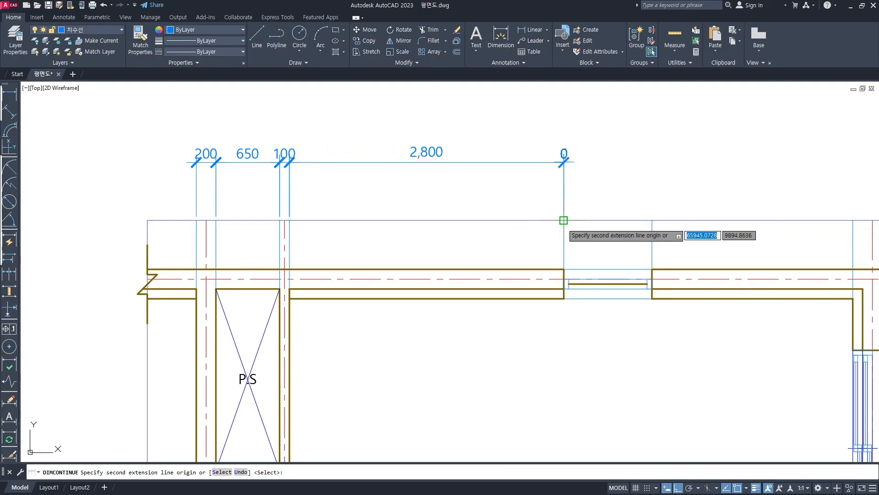
pyautogui.click(652, 221)
pyautogui.moveTo(700, 220); pyautogui.dragTo(541, 214, button='middle')
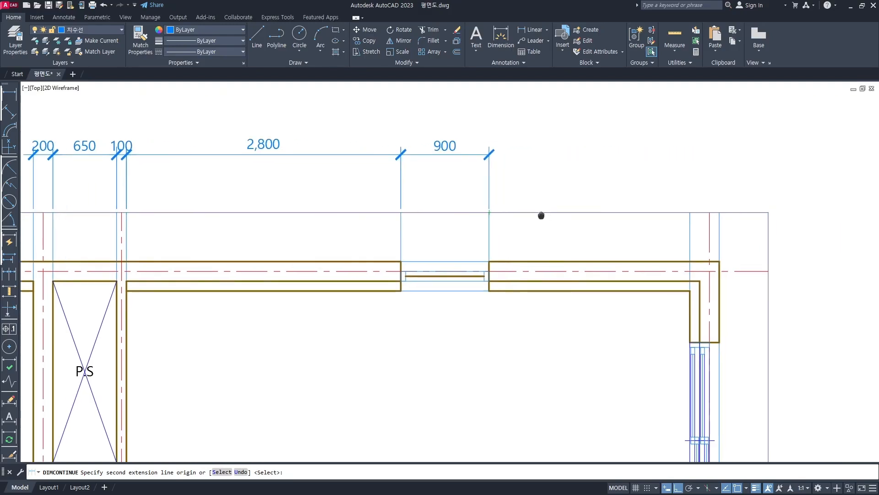
pyautogui.click(676, 211)
pyautogui.click(705, 211)
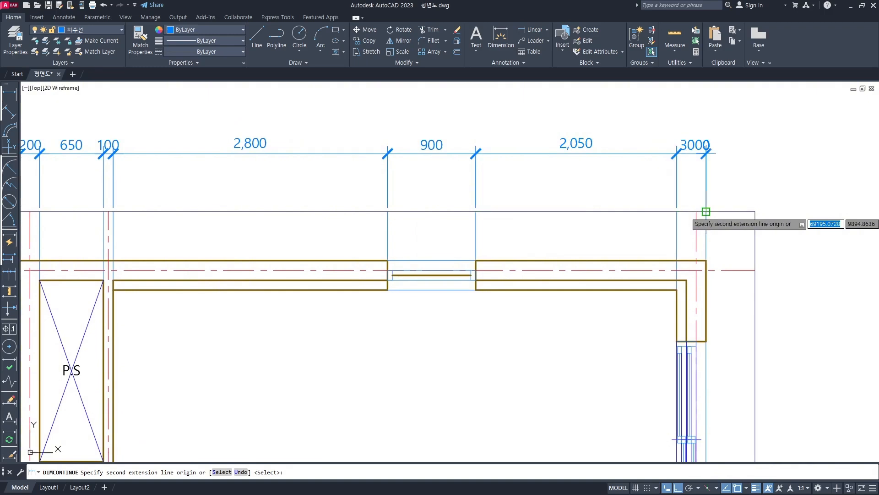
pyautogui.press('Return')
pyautogui.press('Return')
pyautogui.scroll(-2, 627, 273)
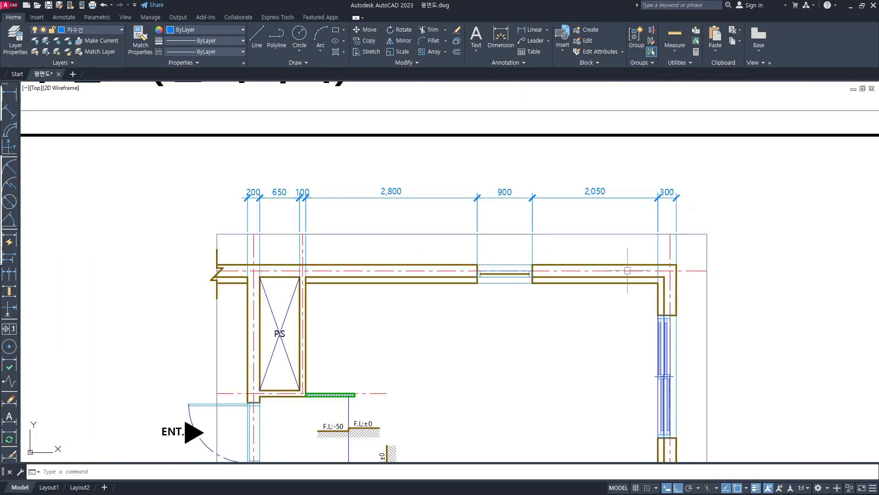
# Step: Examine the upper dimension chain against the room's inner wall faces and window opening
pyautogui.moveTo(554, 275); pyautogui.dragTo(568, 261, button='middle')
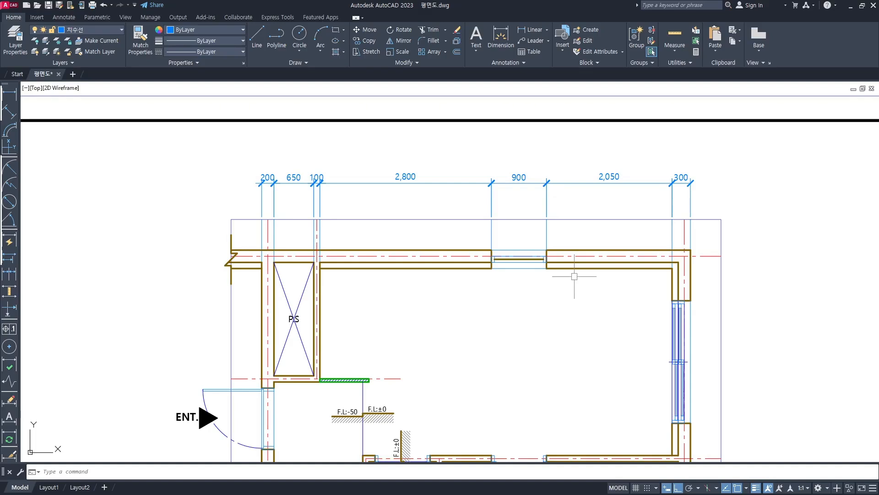
pyautogui.scroll(-2, 481, 196)
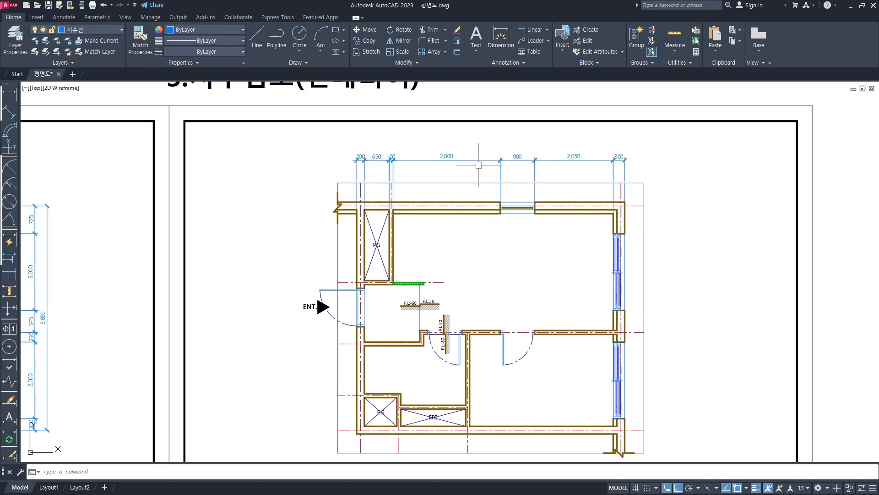
pyautogui.scroll(2, 479, 164)
pyautogui.moveTo(496, 163); pyautogui.dragTo(499, 175, button='middle')
pyautogui.moveTo(488, 215); pyautogui.dragTo(491, 207, button='middle')
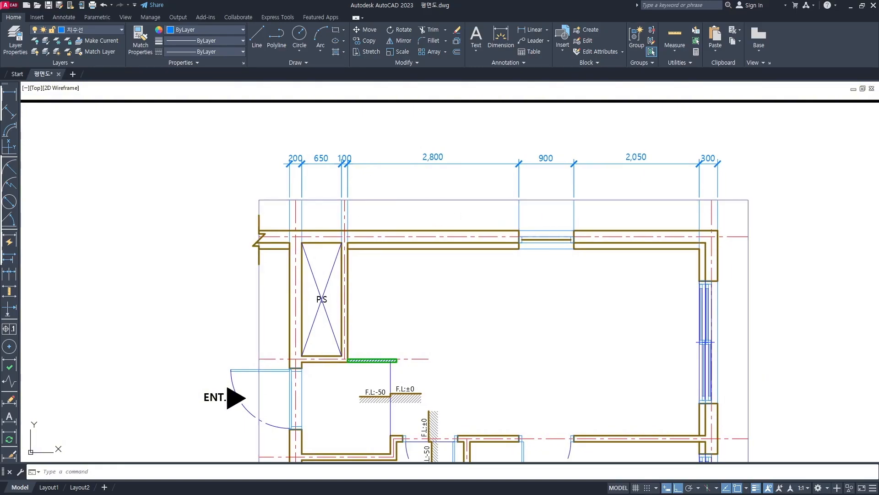
pyautogui.moveTo(370, 199)
pyautogui.mouseDown(button='middle')
pyautogui.moveTo(383, 211)
pyautogui.moveTo(384, 199)
pyautogui.mouseUp(button='middle')
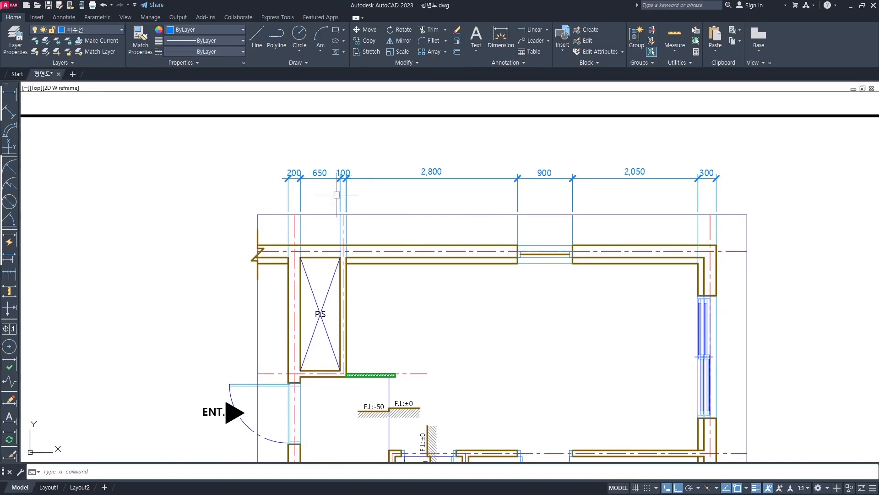
pyautogui.click(758, 157)
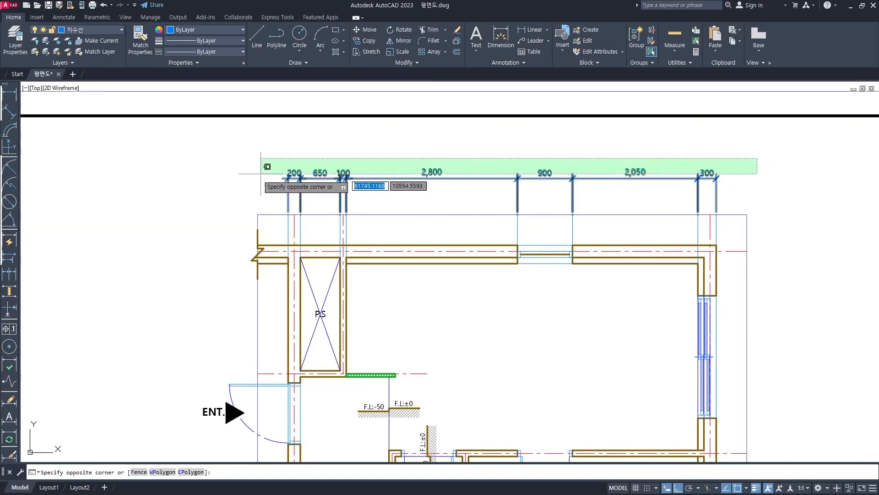
pyautogui.click(240, 176)
pyautogui.press('Escape')
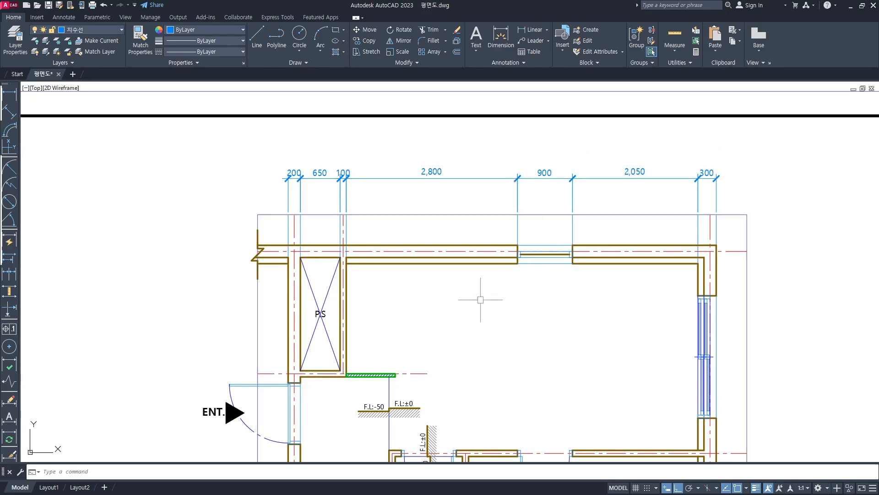
pyautogui.moveTo(476, 295); pyautogui.dragTo(477, 300, button='middle')
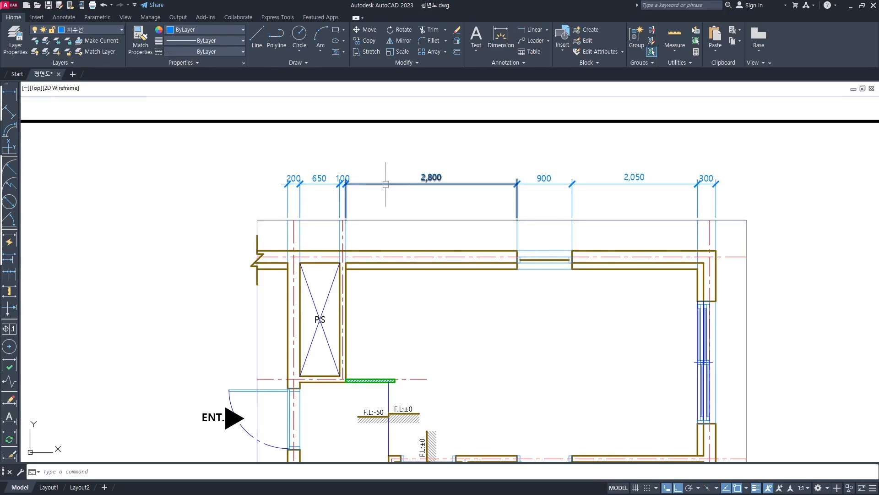
pyautogui.moveTo(422, 280); pyautogui.dragTo(428, 252, button='middle')
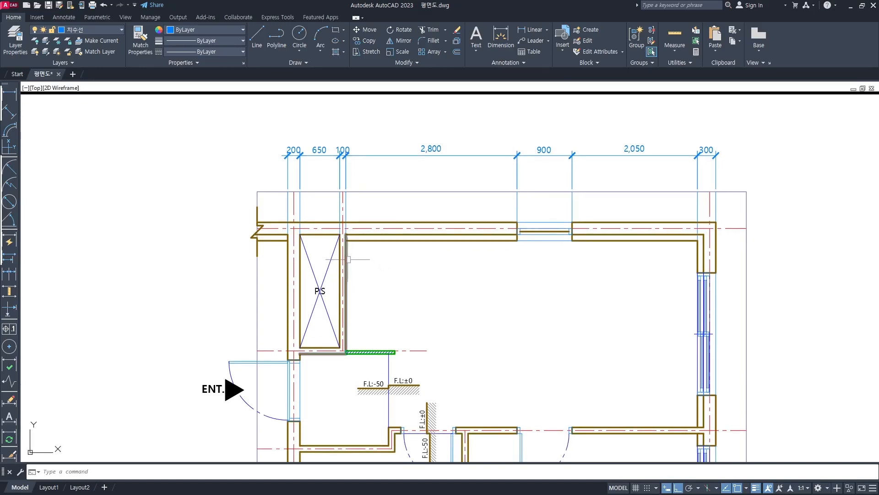
pyautogui.hotkey('ctrl', '2')
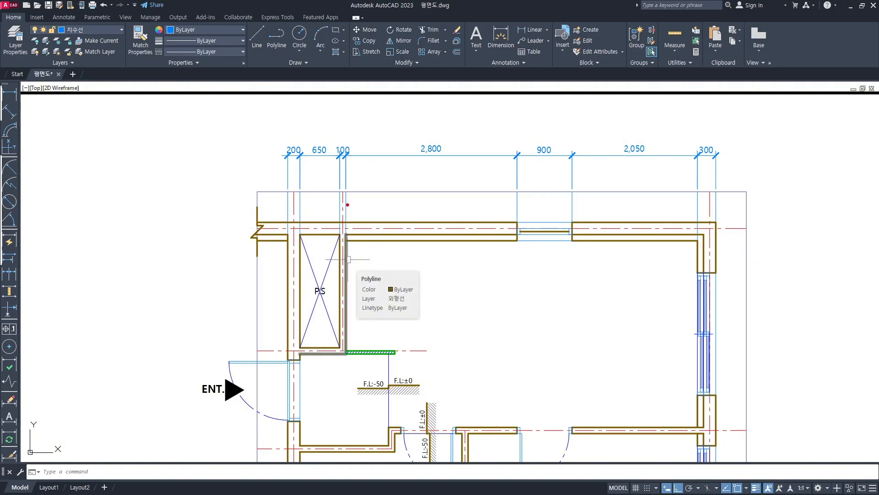
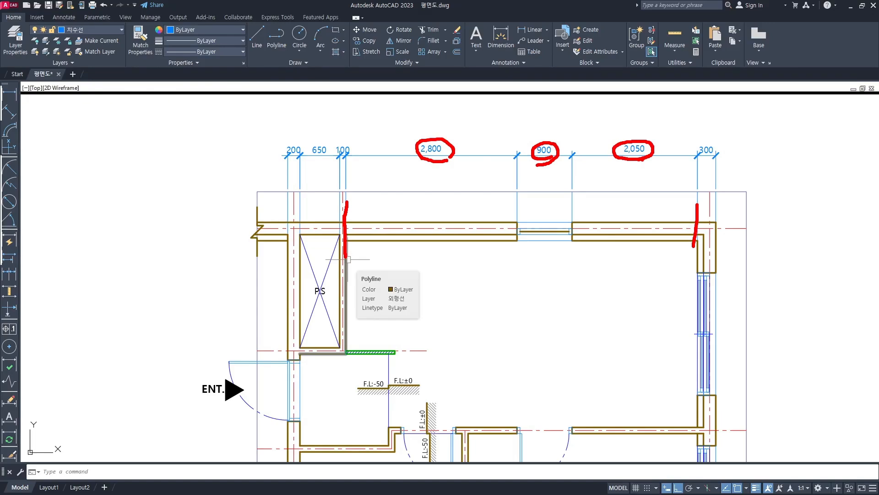
pyautogui.press('Escape')
pyautogui.moveTo(446, 168); pyautogui.dragTo(451, 183, button='middle')
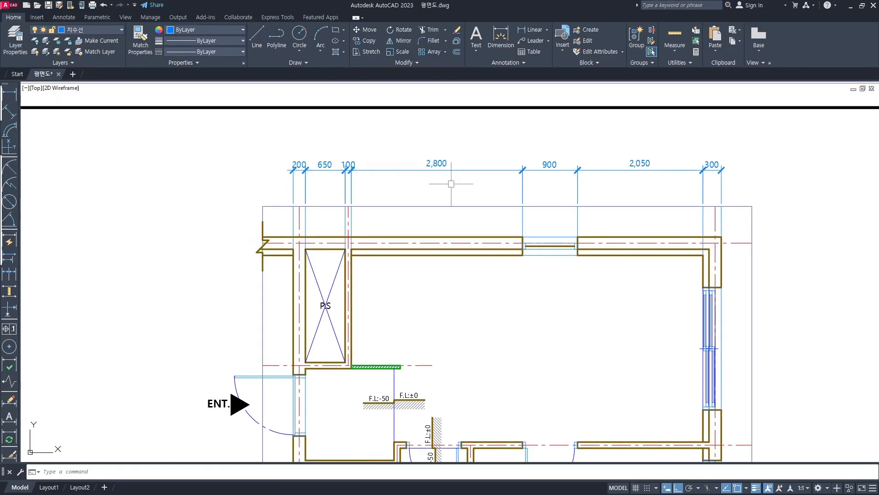
# Step: Inspect the individual room and wall-thickness dimensions along the upper chain
pyautogui.click(372, 171)
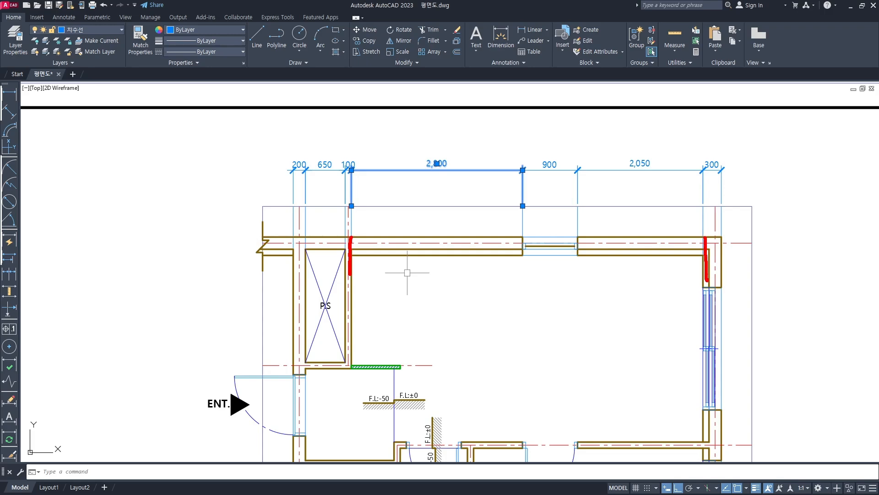
pyautogui.press('Escape')
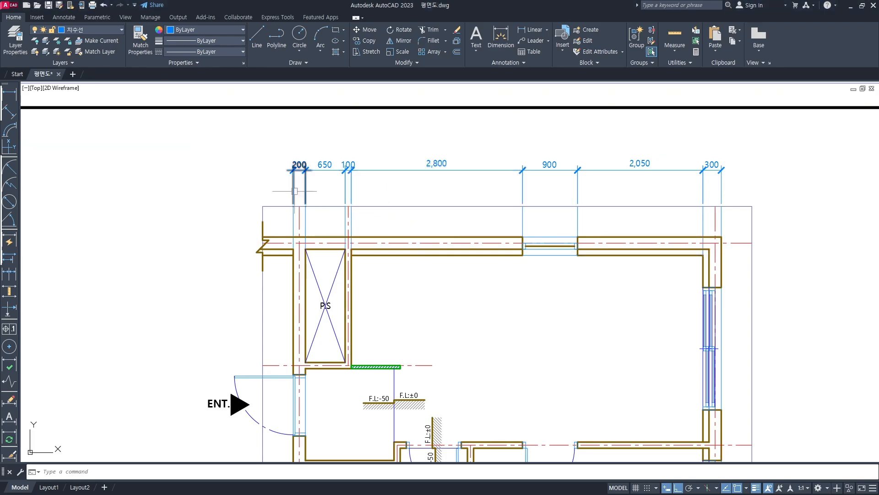
pyautogui.scroll(2, 295, 176)
pyautogui.click(295, 176)
pyautogui.moveTo(302, 202); pyautogui.dragTo(302, 221, button='middle')
pyautogui.press('Escape')
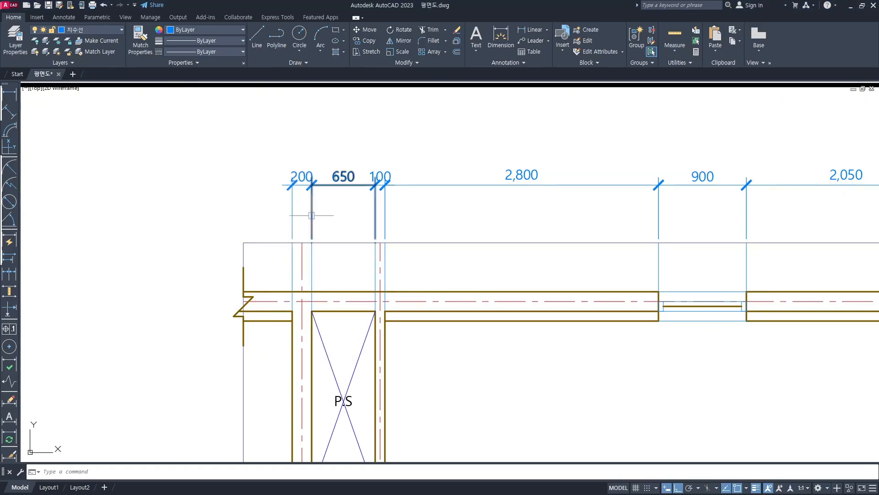
pyautogui.scroll(-2, 293, 201)
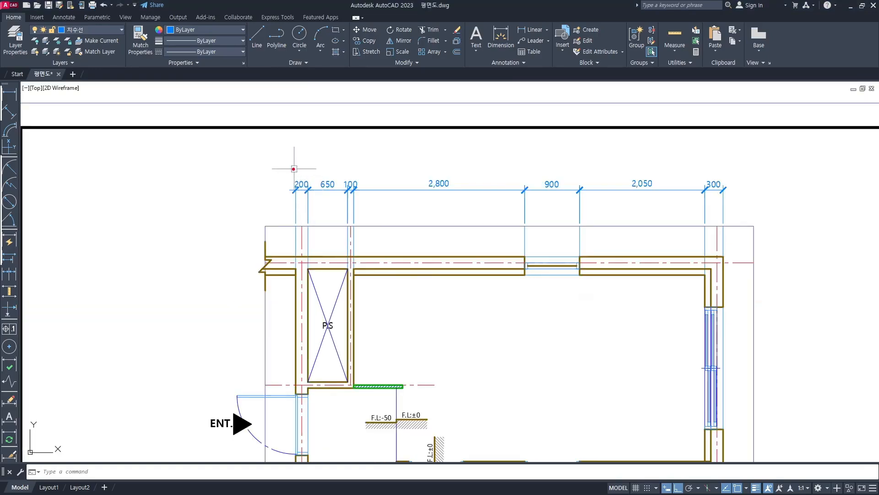
pyautogui.moveTo(294, 169); pyautogui.dragTo(455, 175)
pyautogui.moveTo(547, 181); pyautogui.dragTo(587, 170)
pyautogui.moveTo(291, 166); pyautogui.dragTo(429, 168)
# Step: Add a baseline dimension above the upper chain, spanning the thickness of the wall left of the P.S shaft
pyautogui.scroll(2, 298, 172)
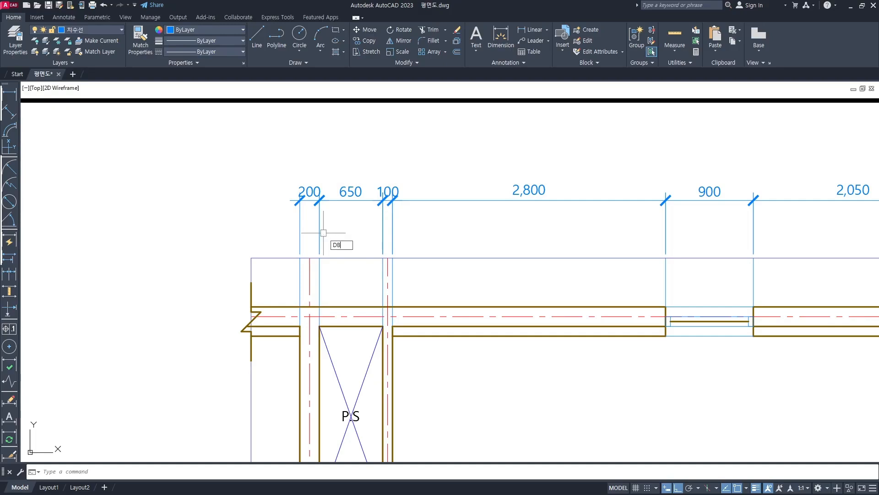
pyautogui.press('Return')
pyautogui.scroll(-4, 360, 215)
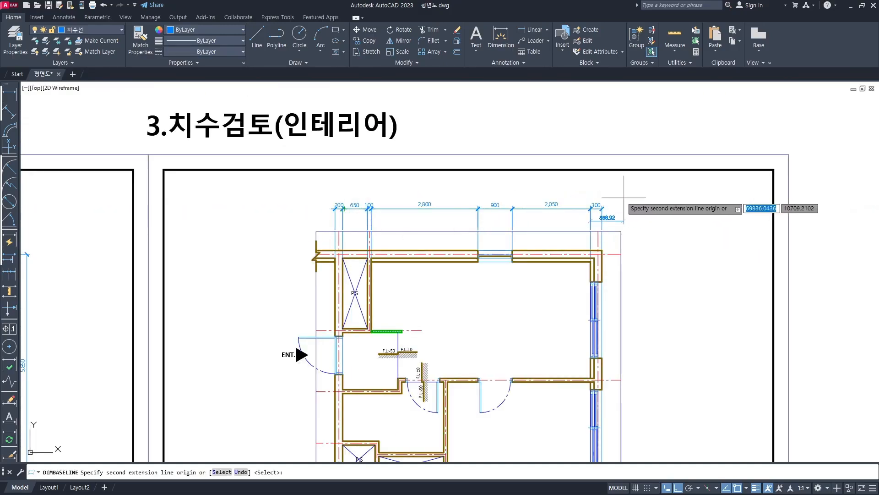
pyautogui.scroll(2, 609, 185)
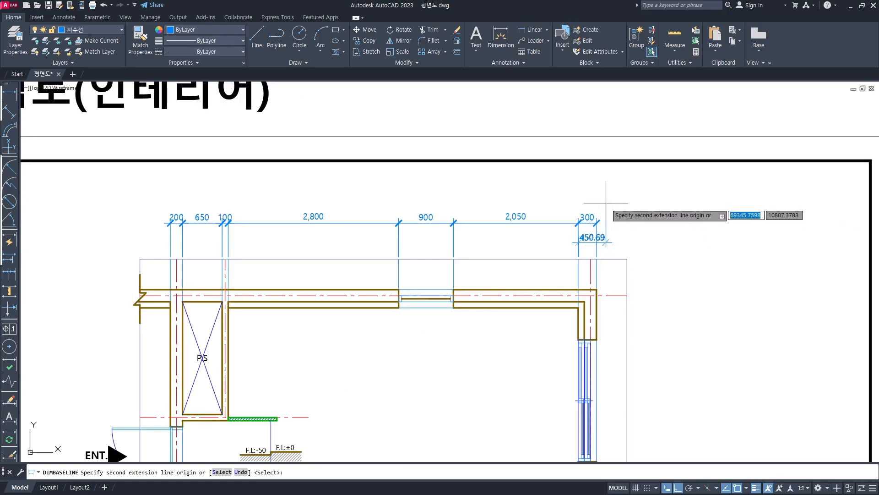
pyautogui.press('Return')
pyautogui.scroll(2, 197, 233)
pyautogui.moveTo(174, 237); pyautogui.dragTo(263, 237, button='middle')
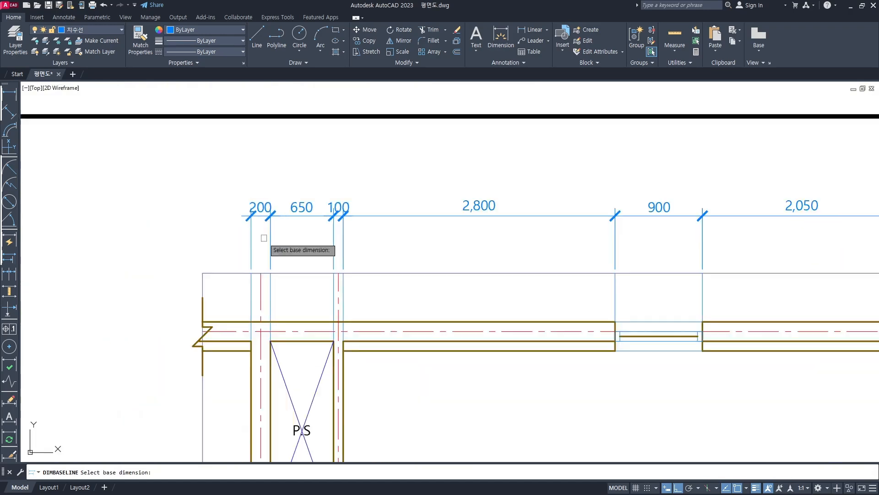
pyautogui.scroll(2, 251, 239)
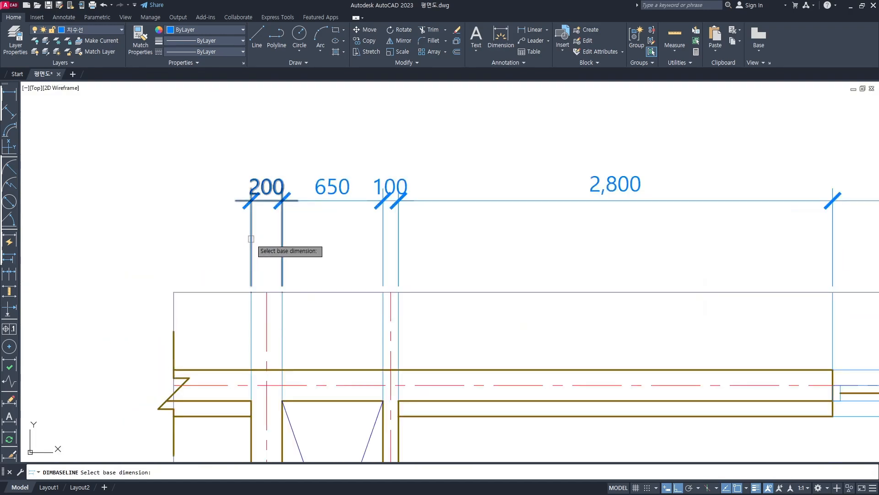
pyautogui.click(251, 239)
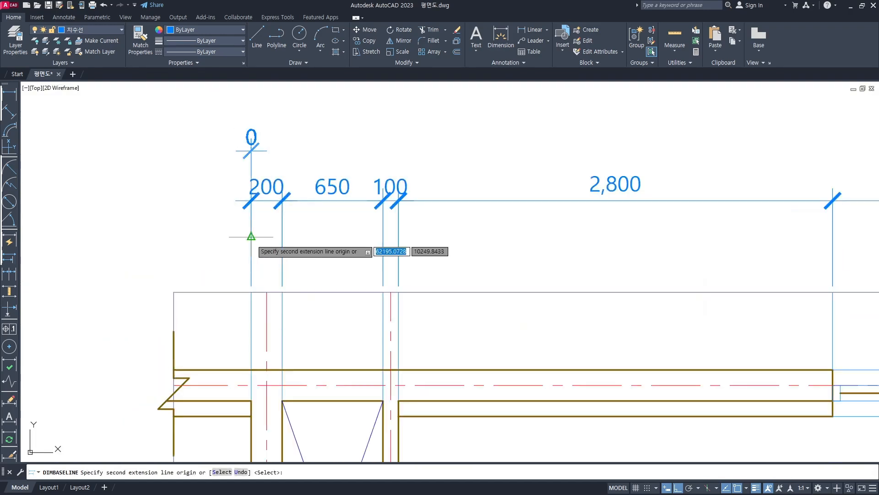
pyautogui.click(282, 291)
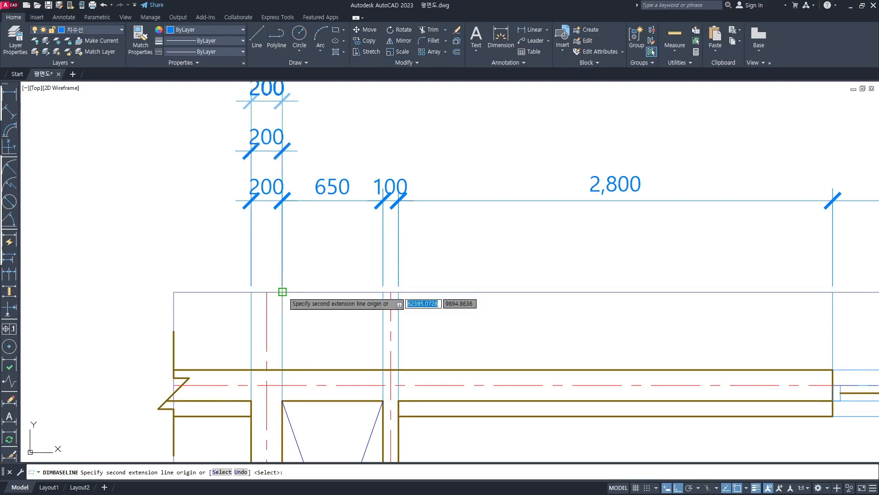
pyautogui.press('Return')
pyautogui.scroll(-2, 280, 281)
pyautogui.press('Return')
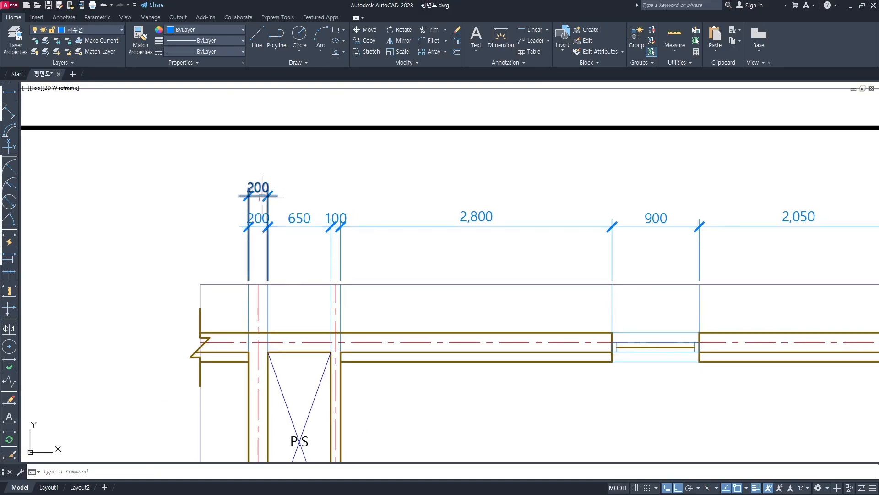
# Step: Delete the lower-row duplicate dimension of the wall left of the P.S shaft
pyautogui.click(258, 228)
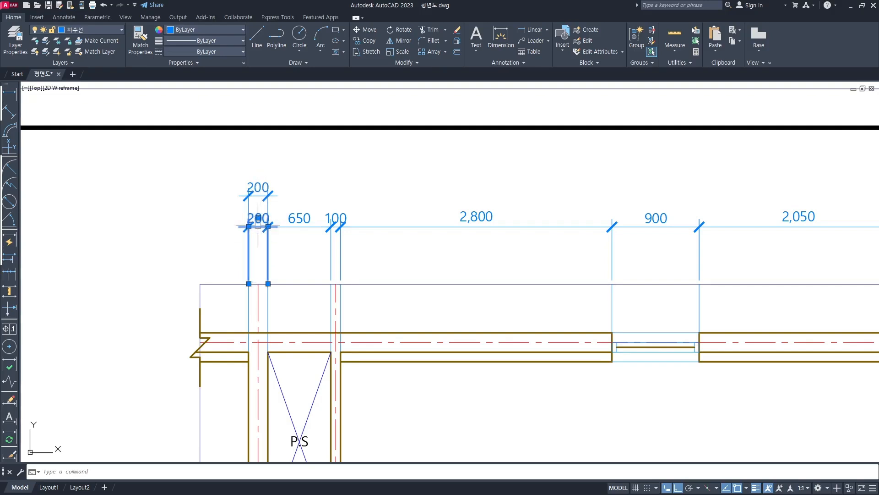
pyautogui.scroll(2, 258, 225)
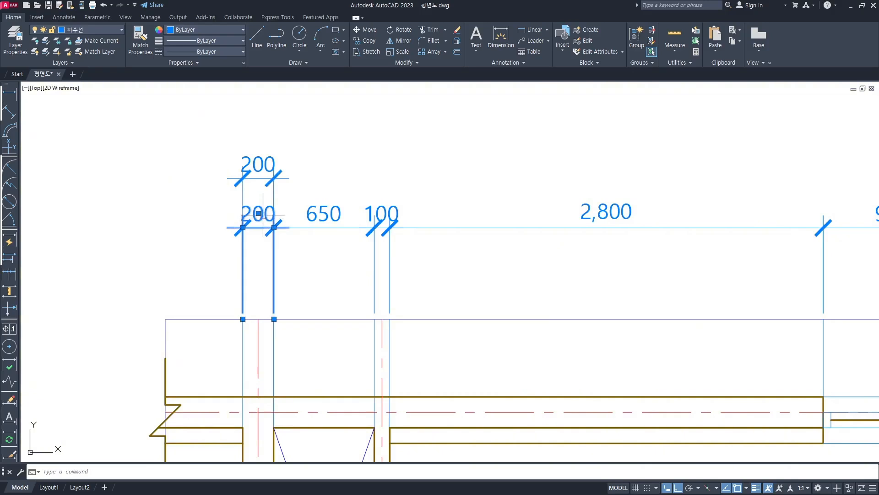
pyautogui.press('Delete')
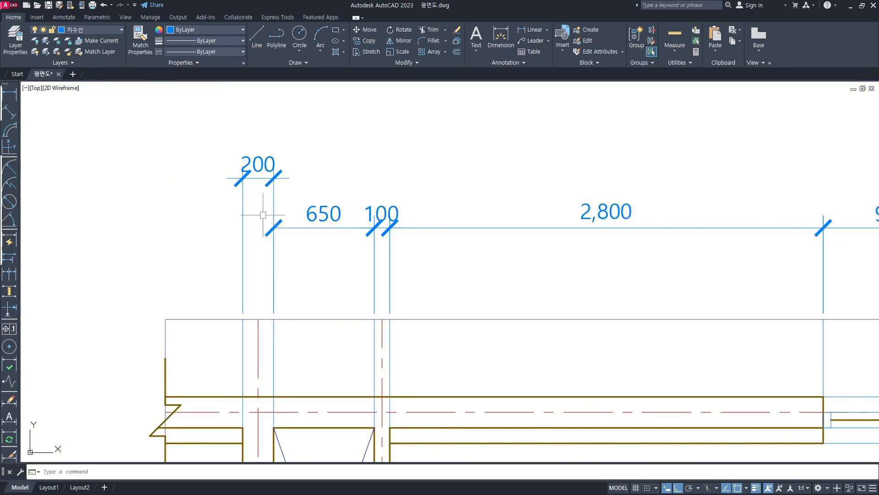
# Step: Continue the new outer dimension row across the P.S shaft's inner width and the thickness of the wall to its right
pyautogui.scroll(-2, 264, 214)
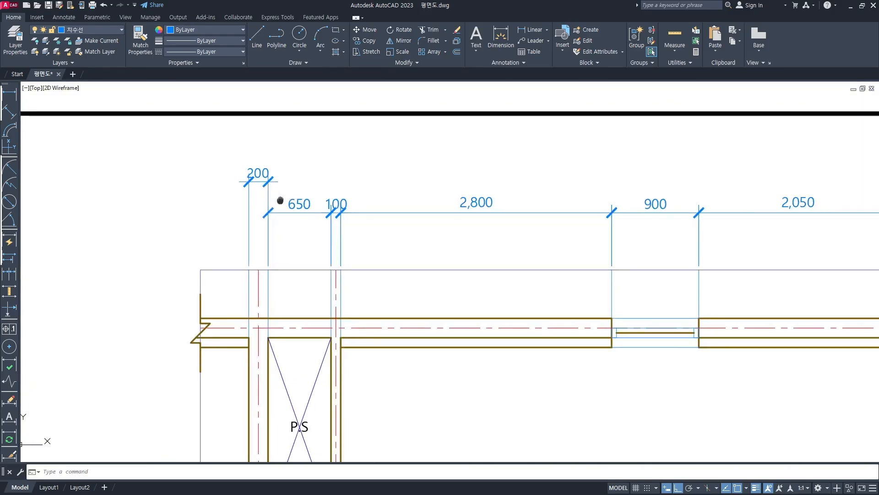
pyautogui.scroll(1, 286, 210)
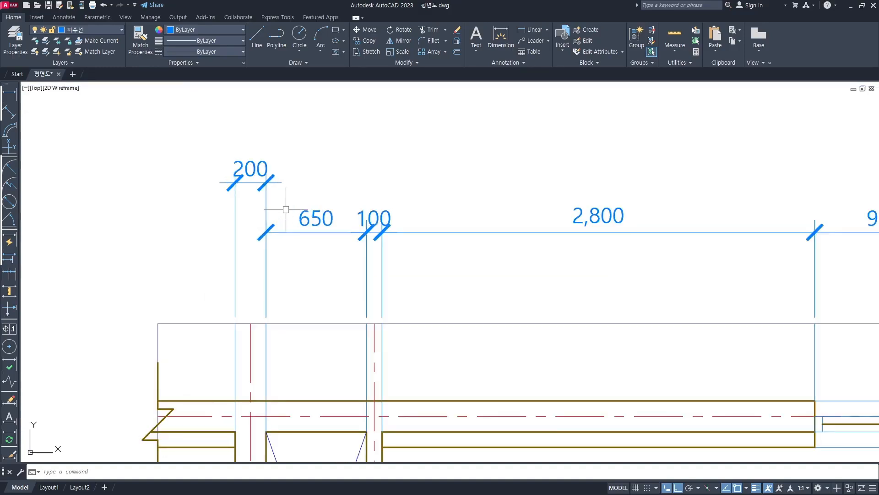
pyautogui.scroll(-1, 298, 215)
pyautogui.scroll(2, 293, 206)
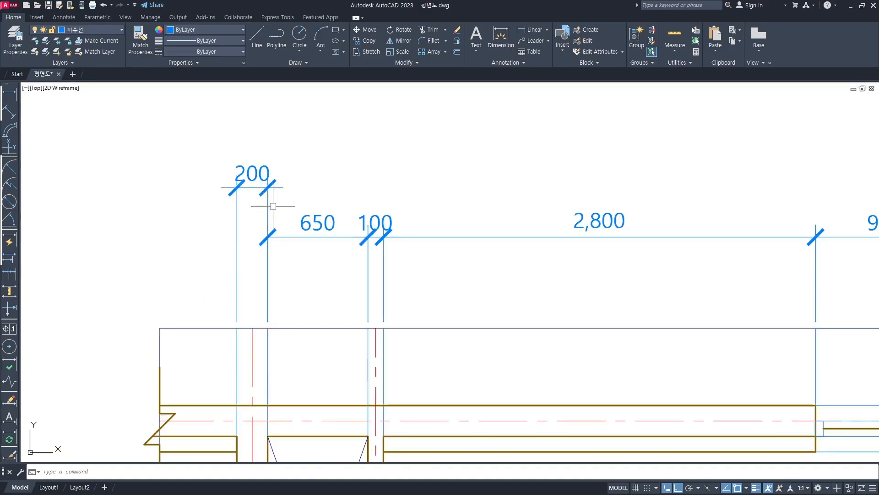
pyautogui.moveTo(272, 204); pyautogui.dragTo(271, 213, button='middle')
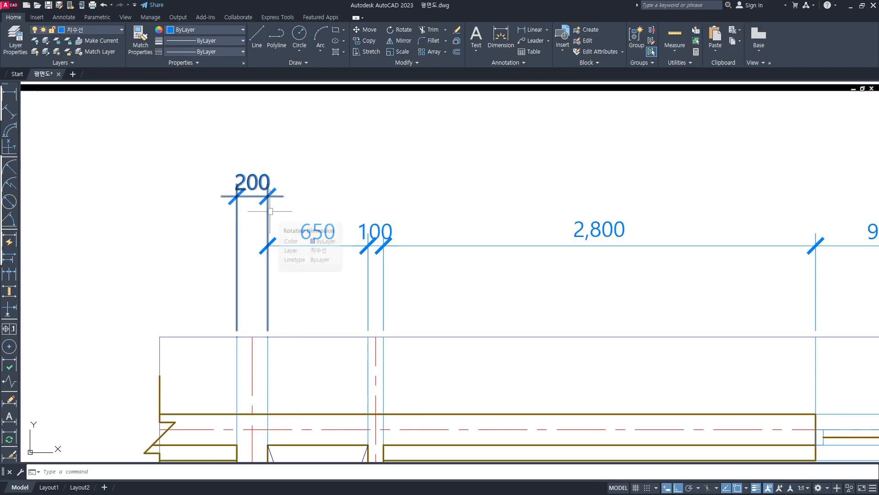
pyautogui.write('D')
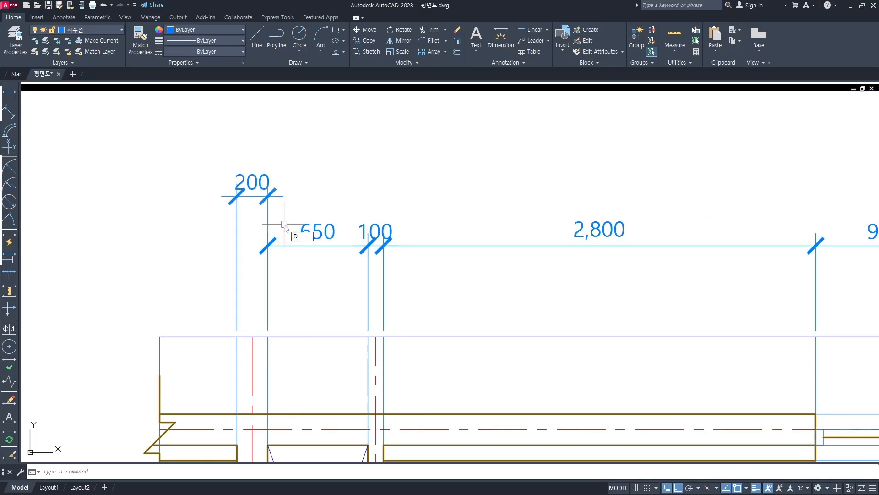
pyautogui.write('IMCO')
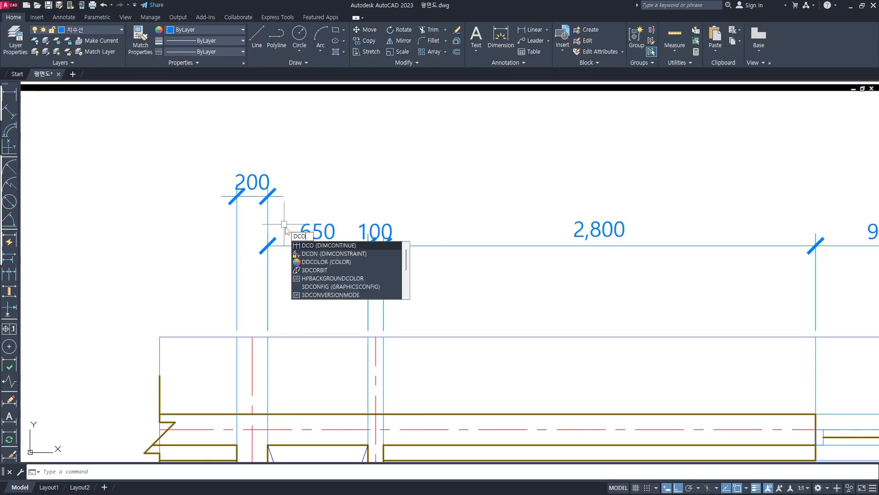
pyautogui.press('Return')
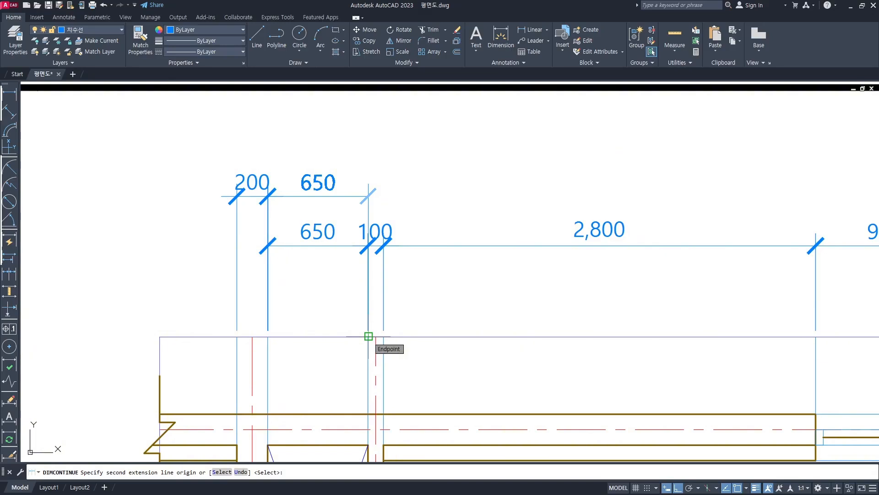
pyautogui.click(368, 336)
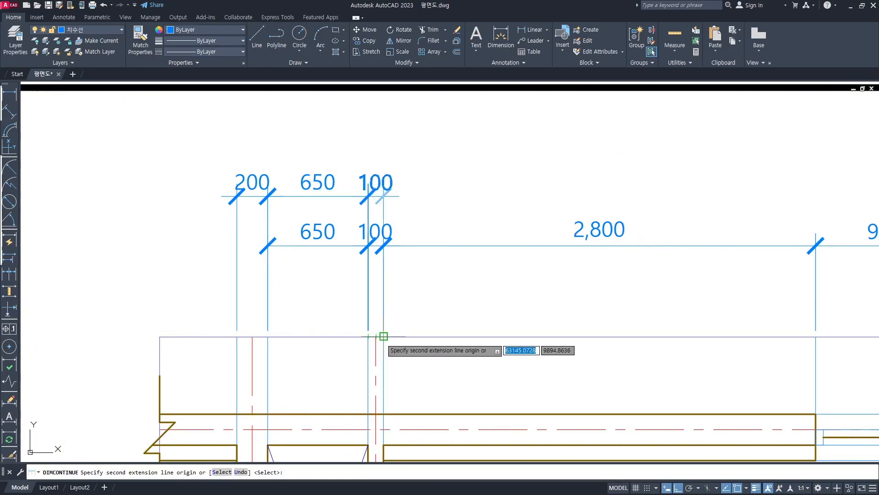
pyautogui.click(384, 336)
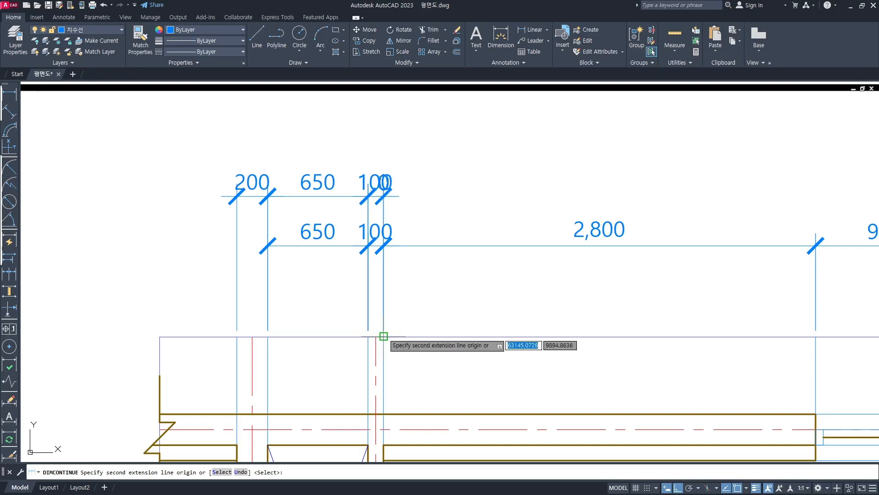
# Step: Continue the outer row across the room's full inner width and the right outer wall's thickness, then end the chain
pyautogui.scroll(-2, 384, 336)
pyautogui.moveTo(430, 324); pyautogui.dragTo(274, 290, button='middle')
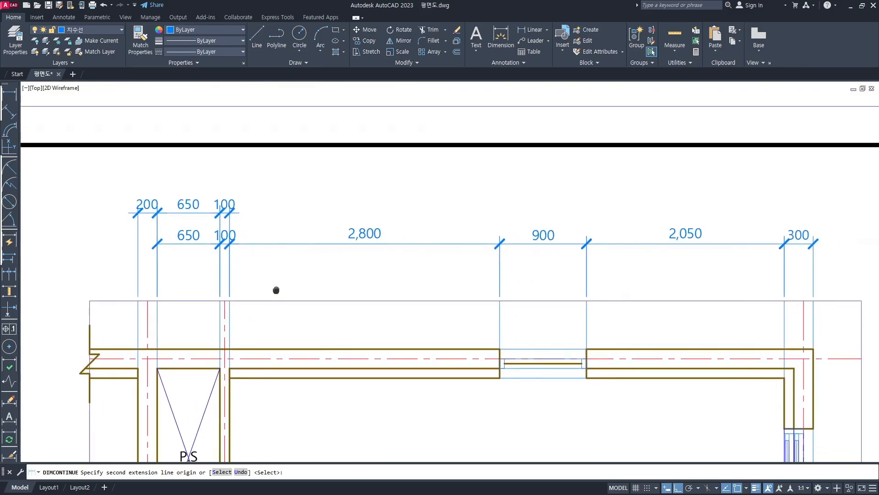
pyautogui.moveTo(726, 294); pyautogui.dragTo(632, 281, button='middle')
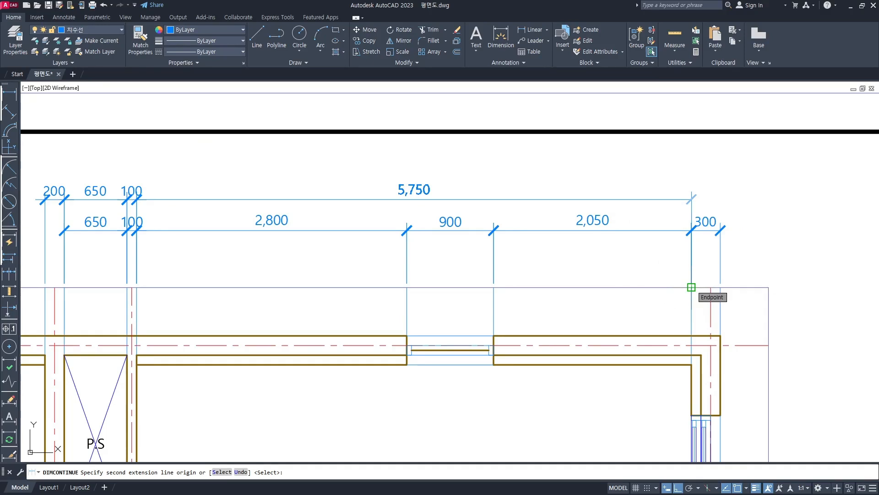
pyautogui.click(691, 287)
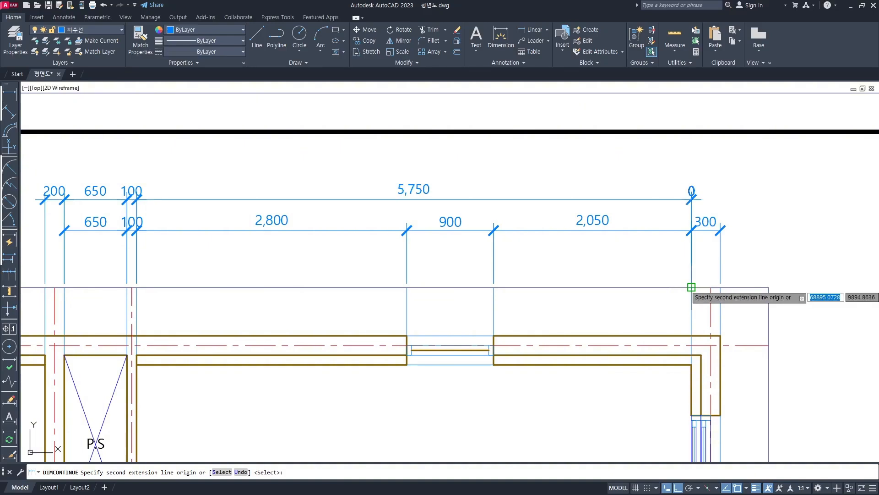
pyautogui.click(720, 287)
pyautogui.press('Return')
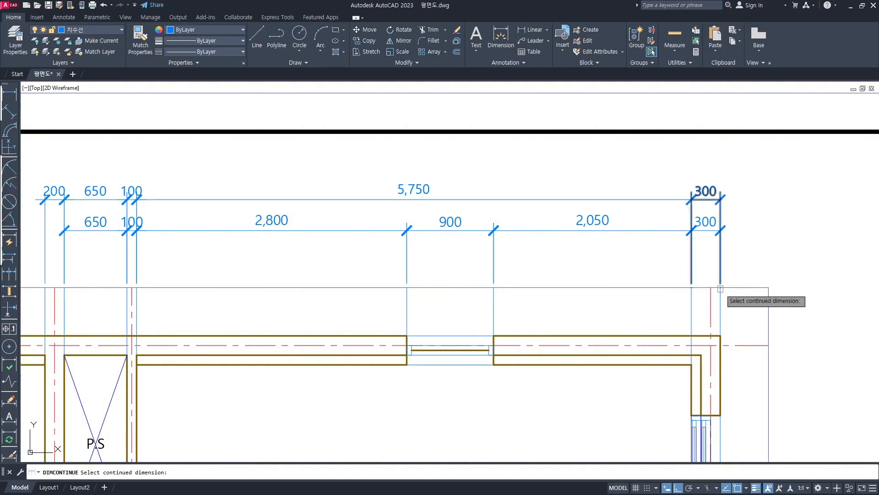
pyautogui.moveTo(506, 281); pyautogui.dragTo(594, 281, button='middle')
pyautogui.scroll(-2, 481, 277)
pyautogui.press('Return')
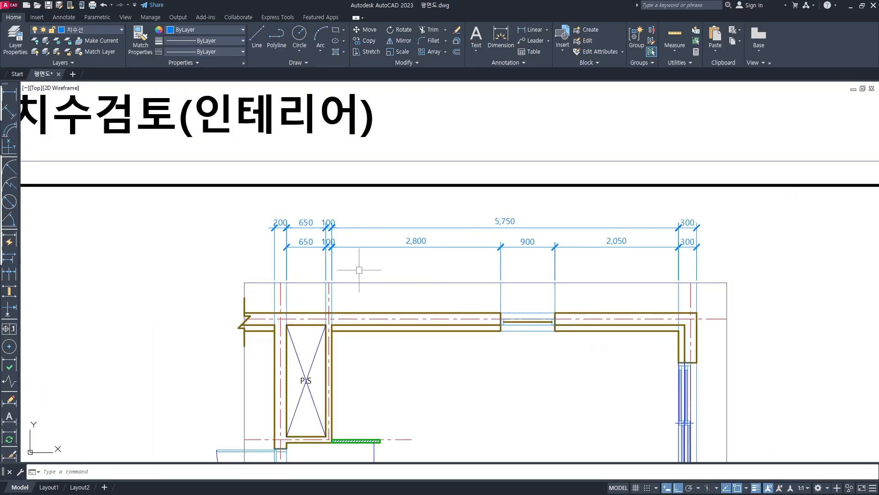
# Step: Delete the lower-row dimensions of the P.S shaft's width and the wall to its right
pyautogui.scroll(2, 353, 265)
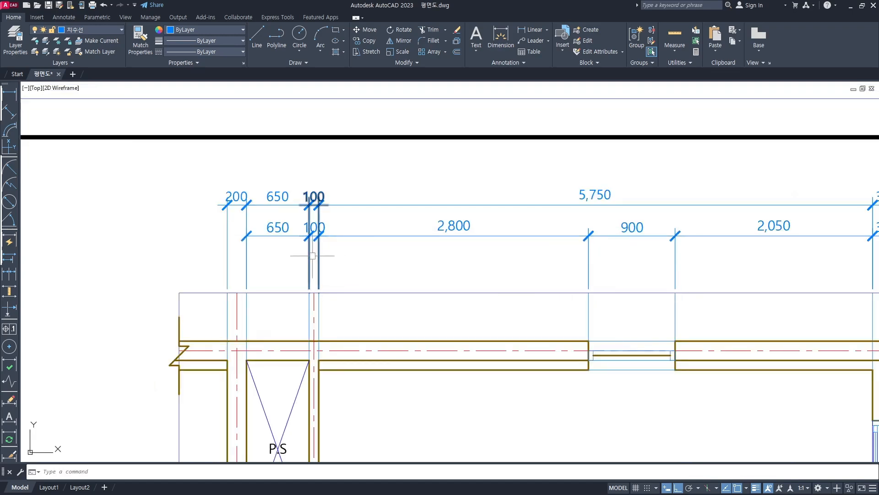
pyautogui.moveTo(316, 250); pyautogui.dragTo(270, 203, button='middle')
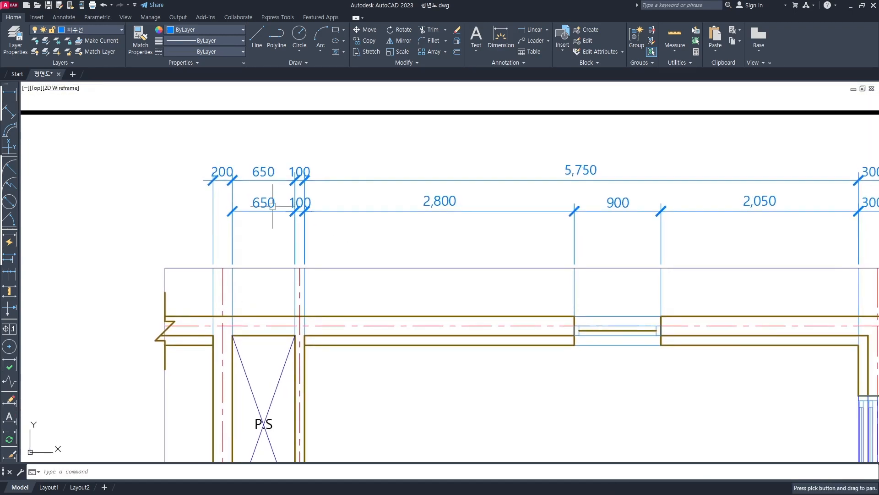
pyautogui.click(264, 206)
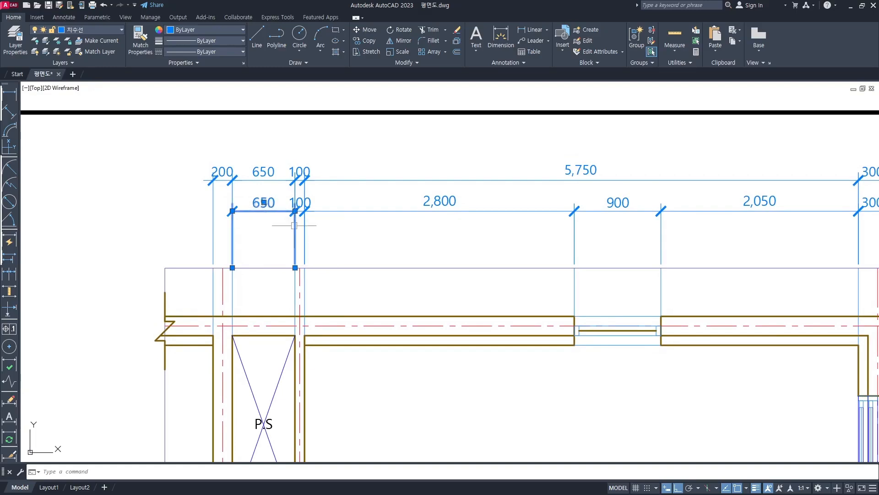
pyautogui.press('Delete')
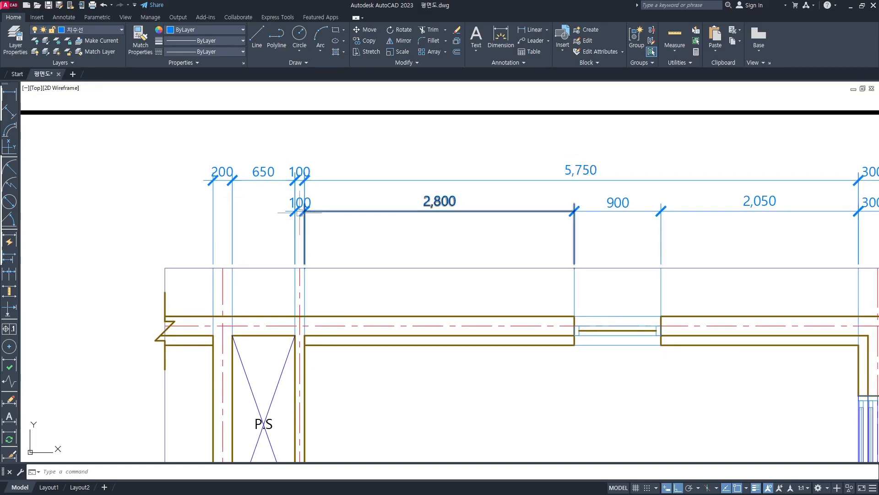
pyautogui.scroll(2, 300, 210)
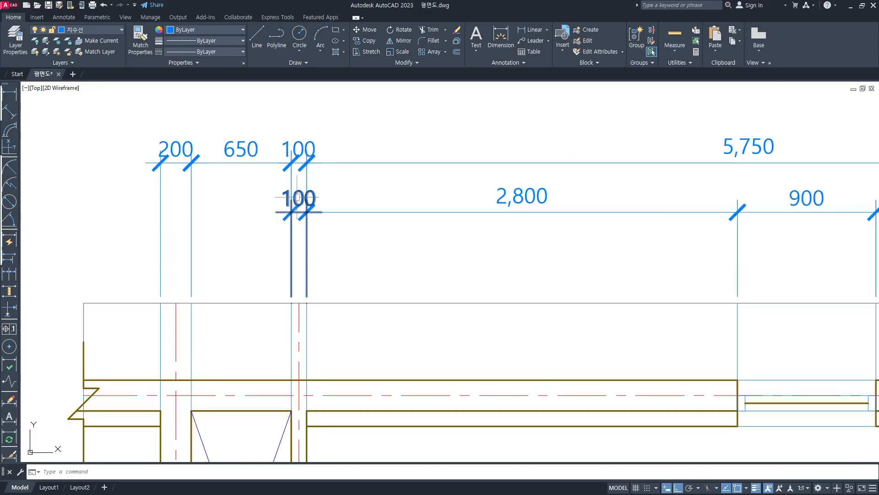
pyautogui.click(299, 198)
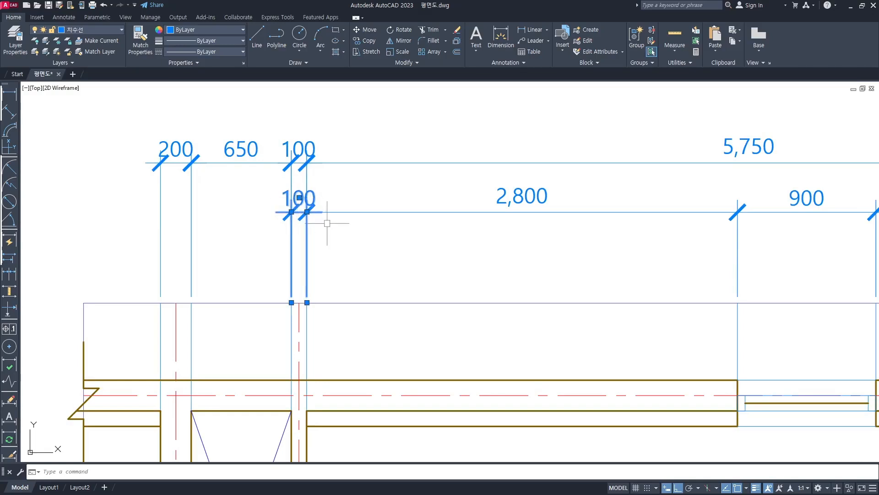
pyautogui.press('Delete')
pyautogui.scroll(-2, 330, 240)
pyautogui.moveTo(394, 241); pyautogui.dragTo(280, 232, button='middle')
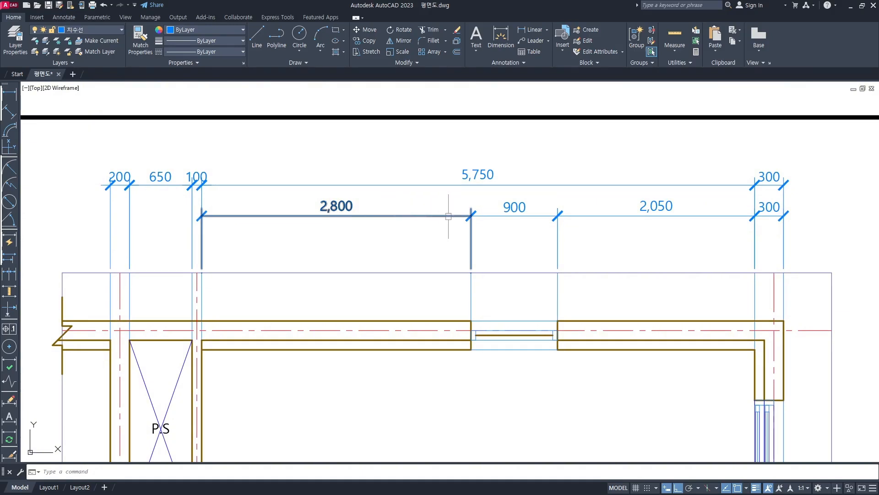
# Step: Delete the lower-row duplicate dimension of the right outer wall's thickness
pyautogui.moveTo(717, 219); pyautogui.dragTo(690, 216, button='middle')
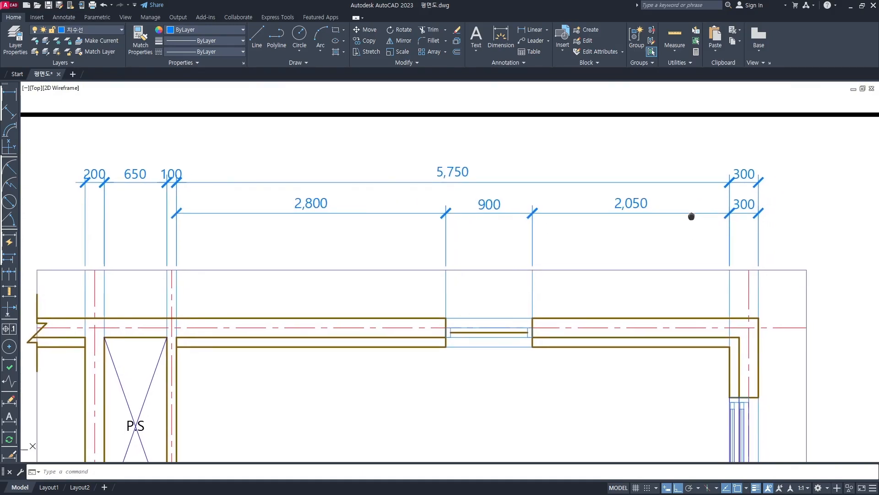
pyautogui.click(747, 206)
pyautogui.press('Escape')
pyautogui.scroll(-3, 682, 229)
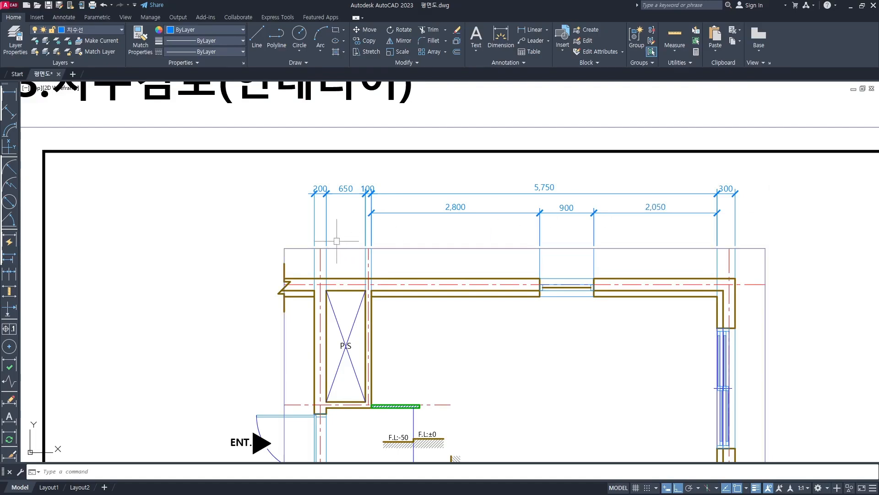
pyautogui.moveTo(337, 240); pyautogui.dragTo(317, 241, button='middle')
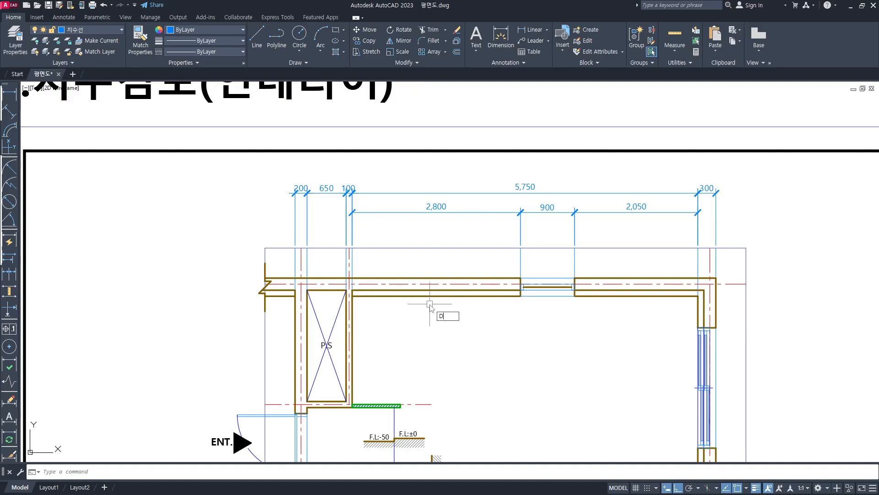
# Step: Add an overall baseline dimension above the outer row, from the left wall's outer face to the right outer wall's outer face
pyautogui.write('BA')
pyautogui.press('Return')
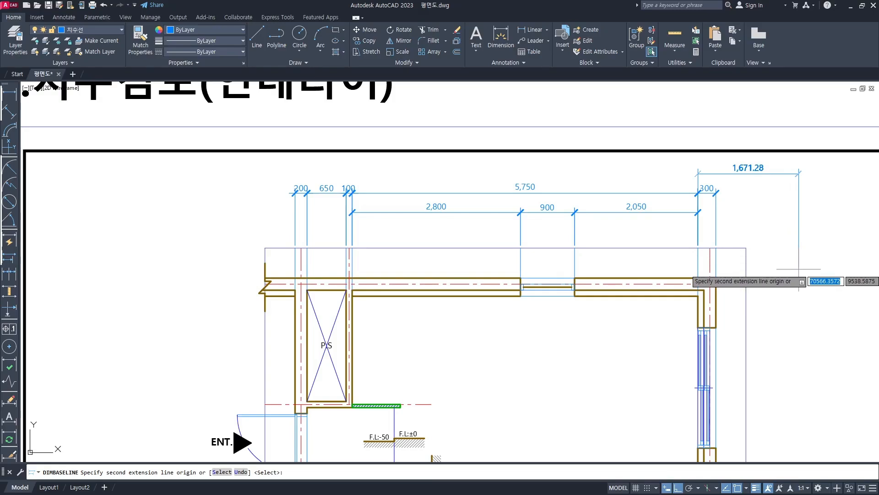
pyautogui.press('Return')
pyautogui.scroll(2, 399, 255)
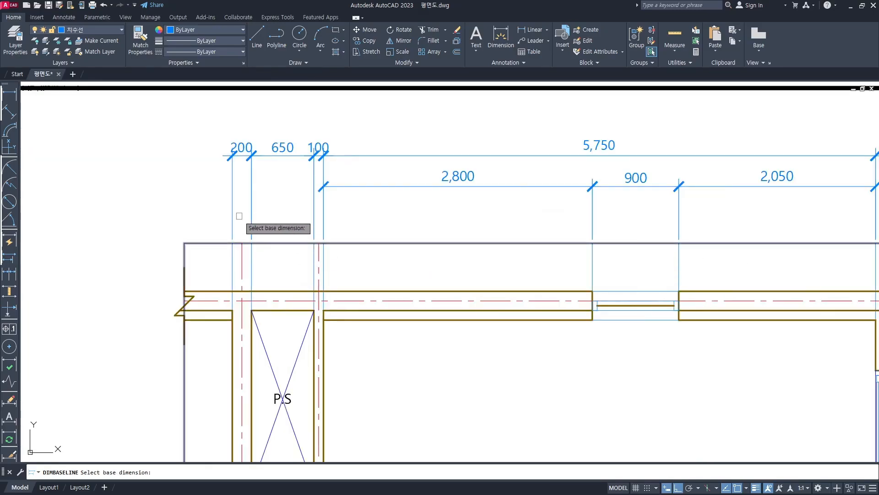
pyautogui.click(231, 184)
pyautogui.scroll(-6, 314, 212)
pyautogui.scroll(6, 546, 222)
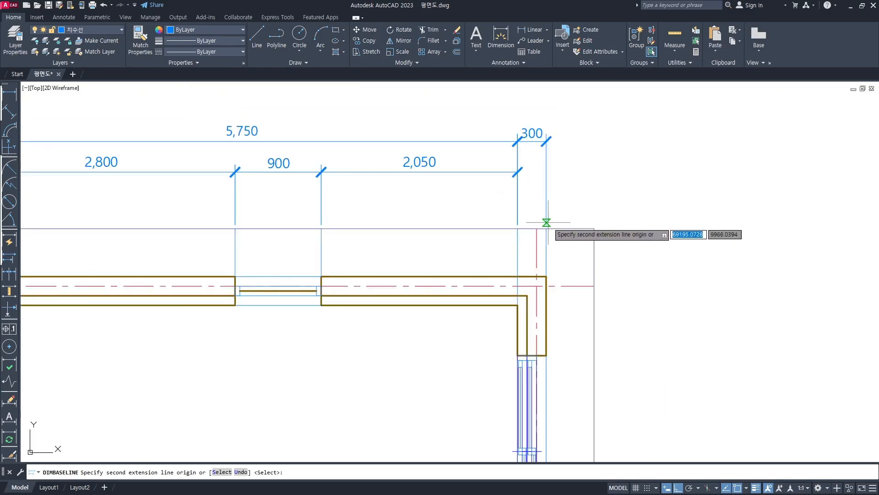
pyautogui.click(547, 222)
pyautogui.press('Return')
pyautogui.press('Return')
pyautogui.scroll(-3, 486, 262)
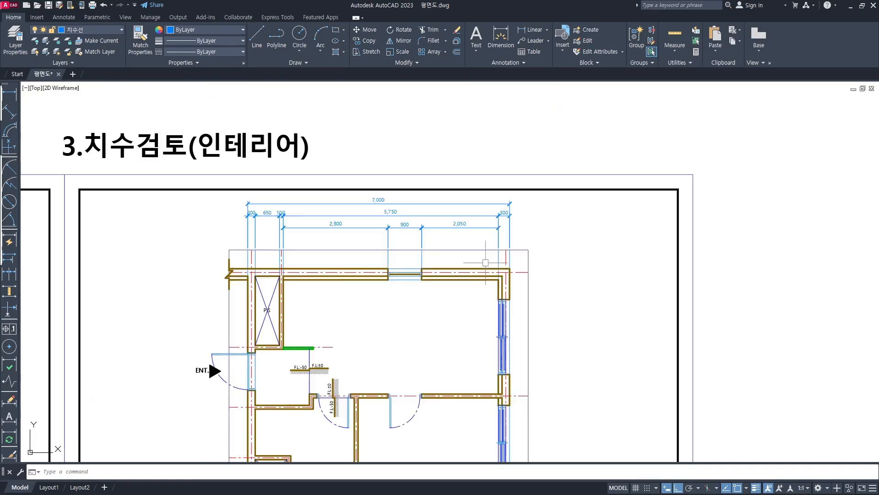
pyautogui.moveTo(458, 257); pyautogui.dragTo(498, 245, button='middle')
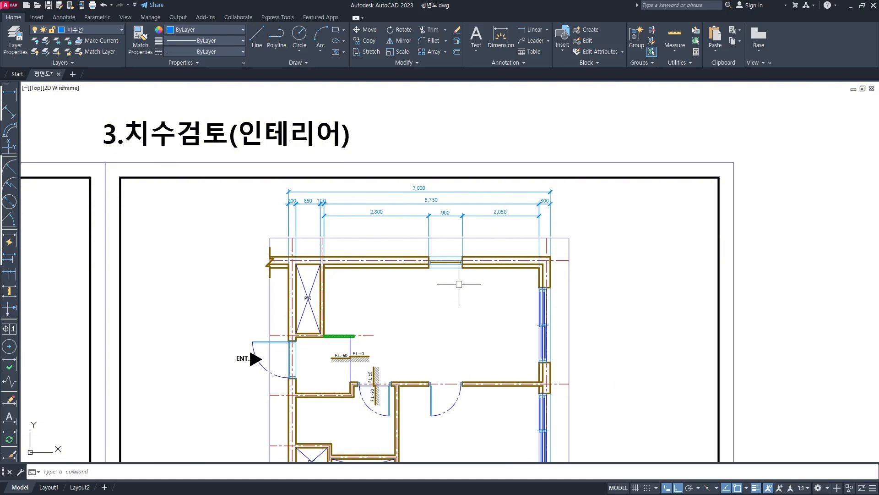
pyautogui.scroll(-2, 491, 152)
pyautogui.moveTo(347, 242)
pyautogui.mouseDown(button='middle')
pyautogui.moveTo(500, 204)
pyautogui.moveTo(505, 237)
pyautogui.mouseUp(button='middle')
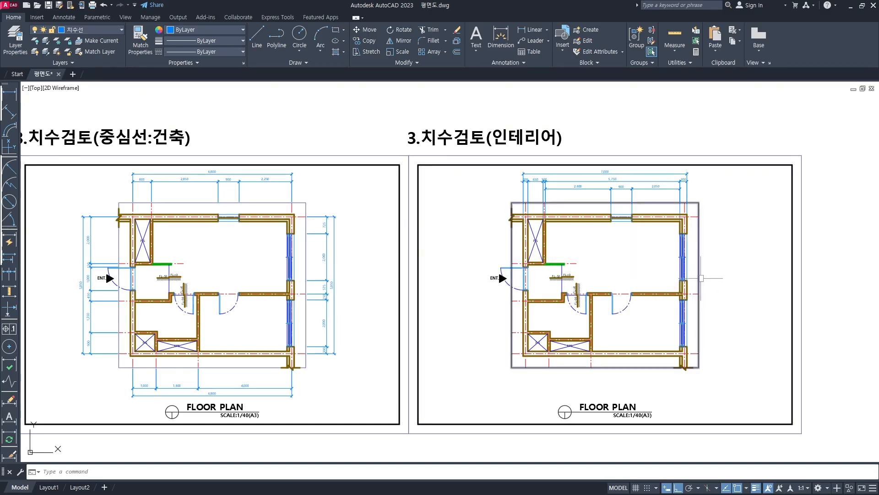
pyautogui.scroll(4, 694, 284)
pyautogui.moveTo(687, 275); pyautogui.dragTo(609, 393, button='middle')
pyautogui.scroll(-2, 464, 327)
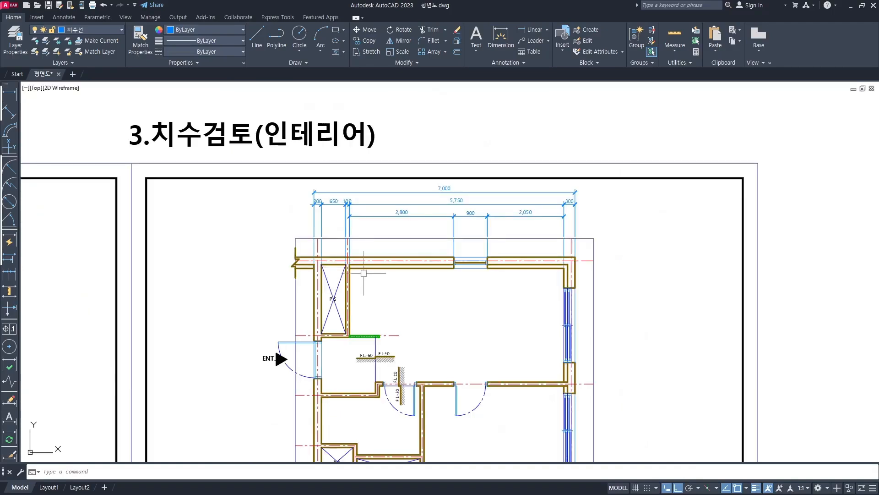
pyautogui.scroll(2, 398, 279)
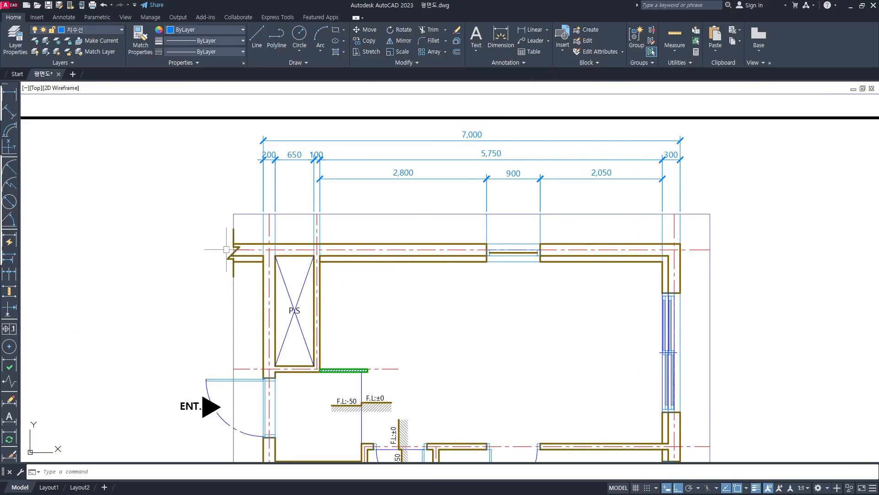
# Step: Delete the vertical guide lines running up from the faces of the left wall and the P.S shaft's right wall
pyautogui.scroll(2, 259, 224)
pyautogui.moveTo(259, 224); pyautogui.dragTo(240, 256, button='middle')
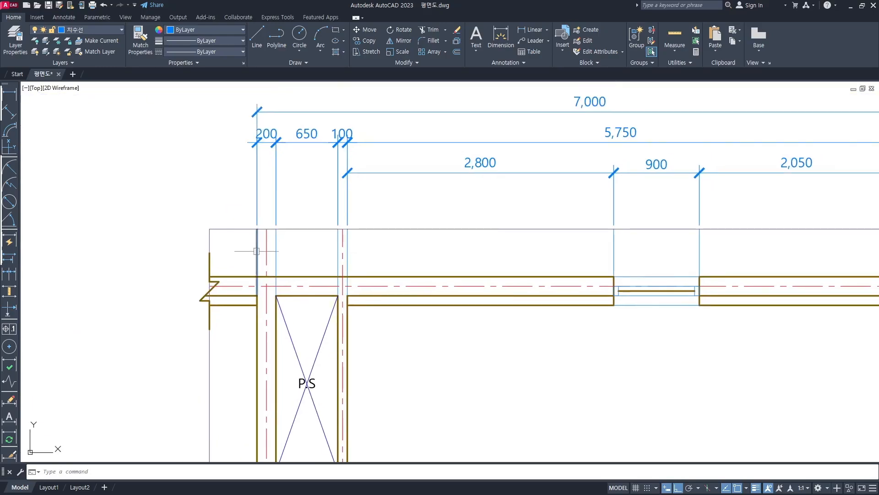
pyautogui.click(257, 251)
pyautogui.click(276, 248)
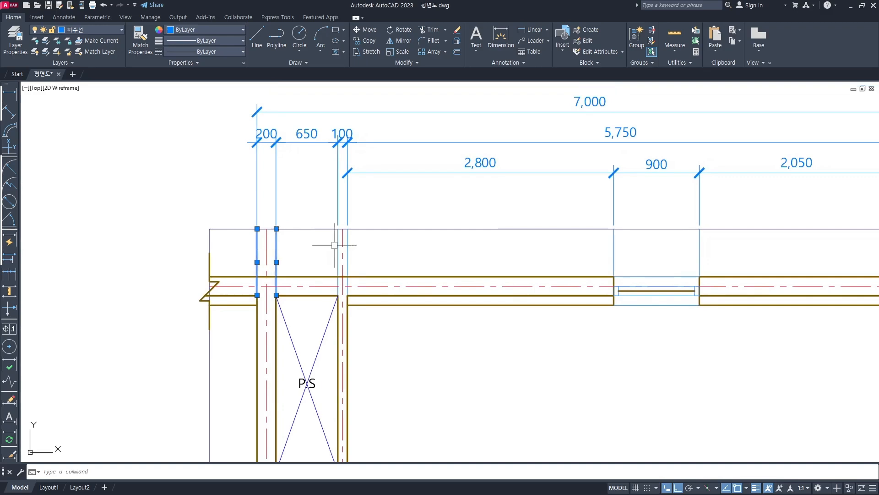
pyautogui.press('Delete')
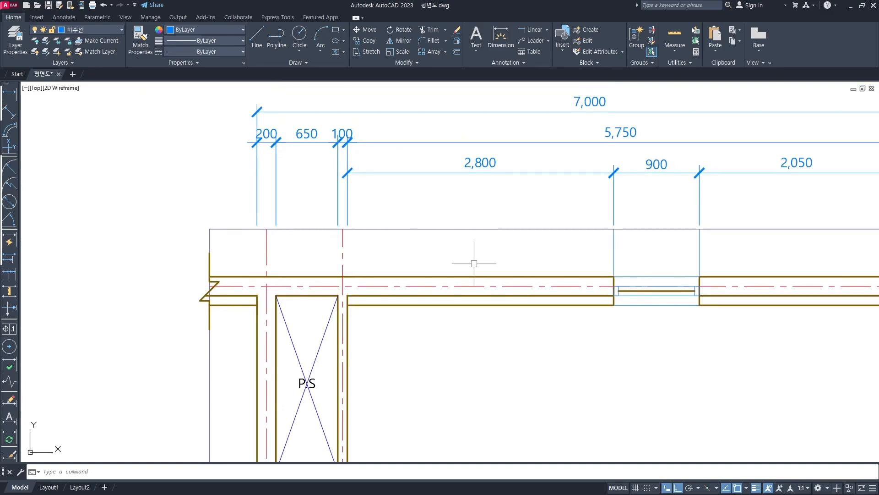
# Step: Delete the remaining vertical guide lines above the upper window opening and the right outer wall
pyautogui.moveTo(526, 263); pyautogui.dragTo(314, 256, button='middle')
pyautogui.click(401, 247)
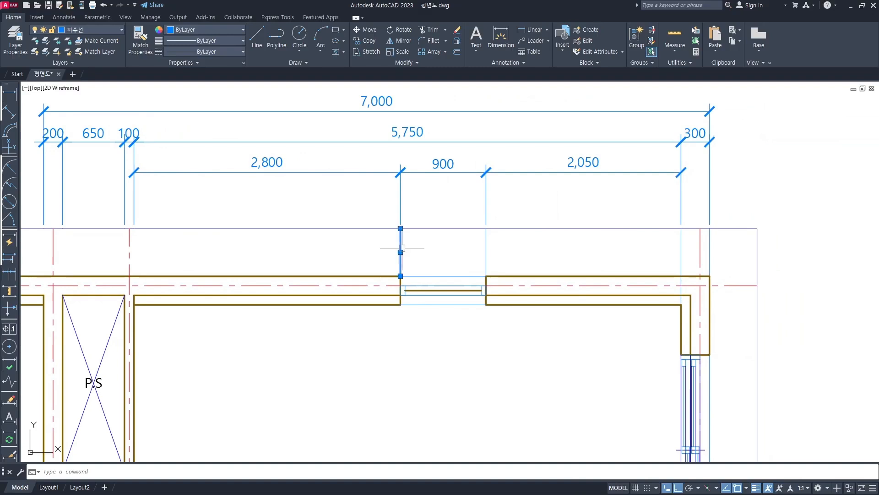
pyautogui.click(486, 245)
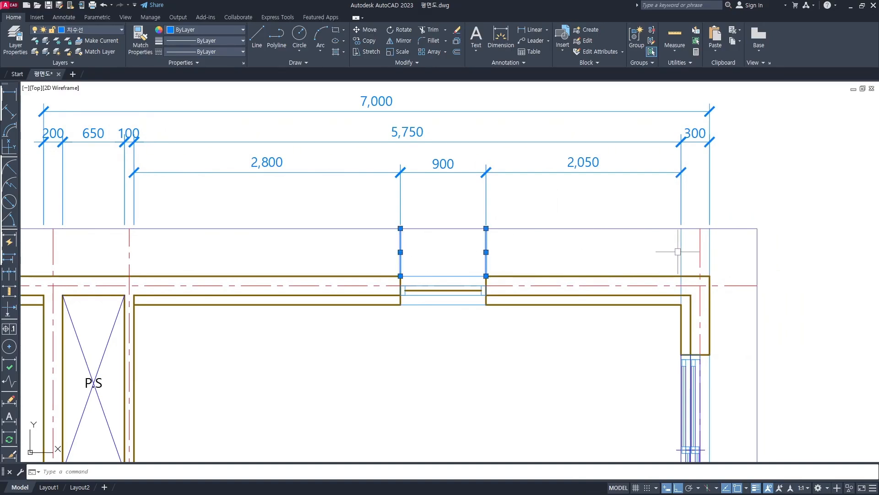
pyautogui.press('Delete')
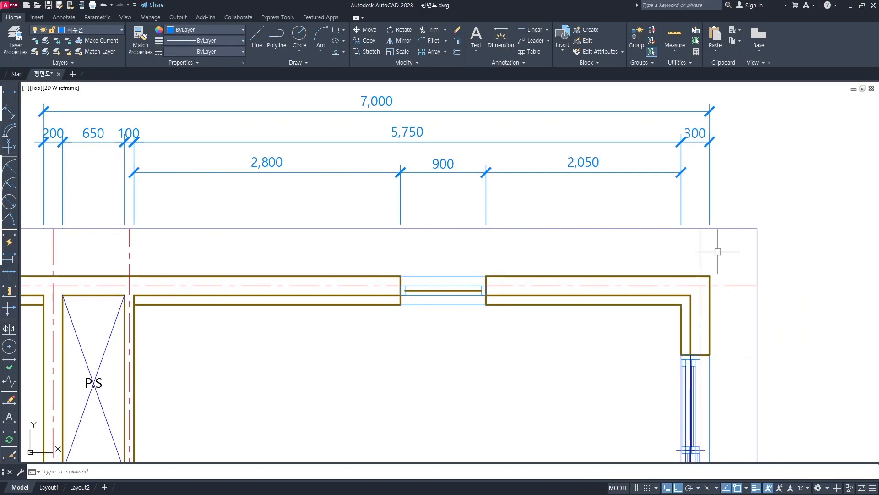
pyautogui.scroll(-4, 710, 251)
pyautogui.moveTo(670, 245)
pyautogui.mouseDown(button='middle')
pyautogui.moveTo(622, 186)
pyautogui.moveTo(575, 236)
pyautogui.mouseUp(button='middle')
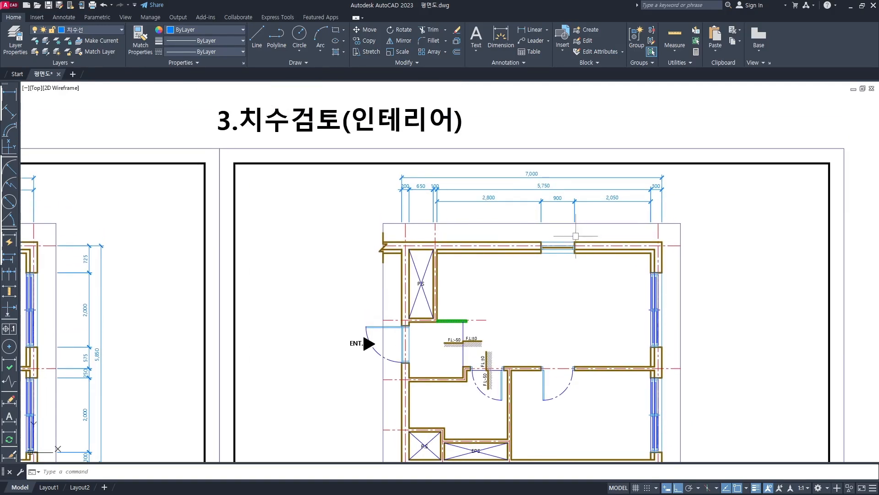
pyautogui.scroll(2, 577, 197)
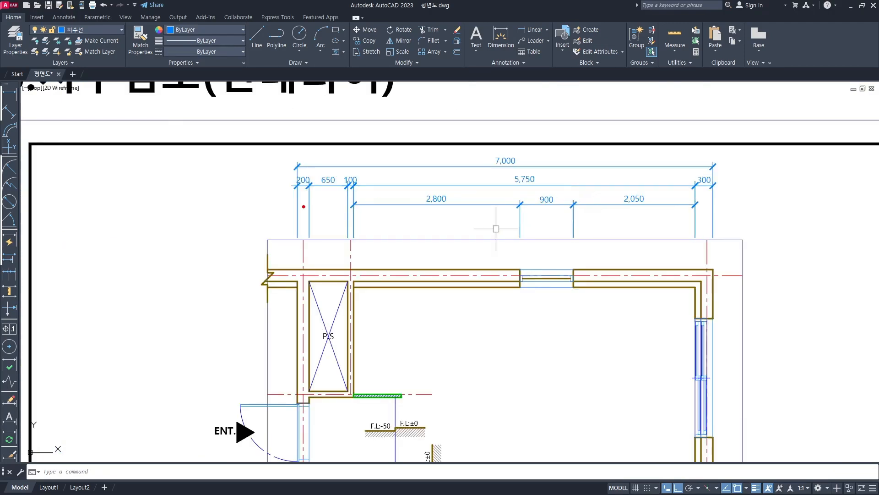
pyautogui.moveTo(357, 206); pyautogui.dragTo(690, 203)
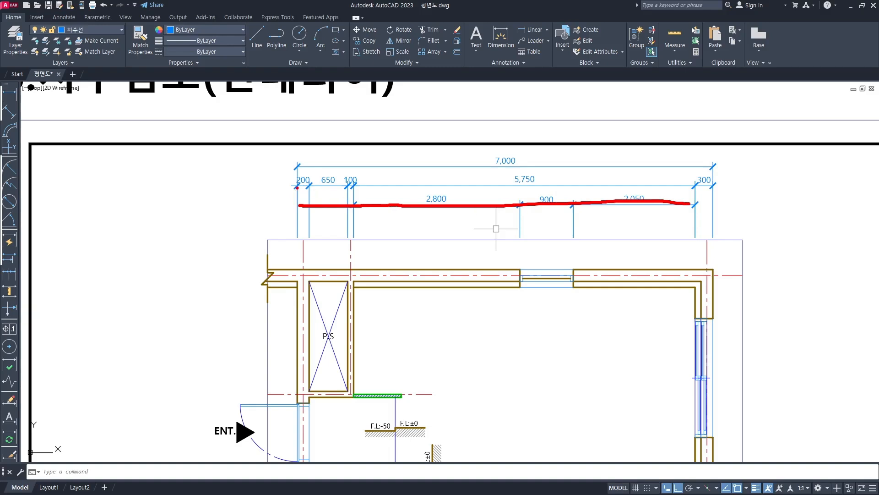
pyautogui.moveTo(296, 187); pyautogui.dragTo(680, 181)
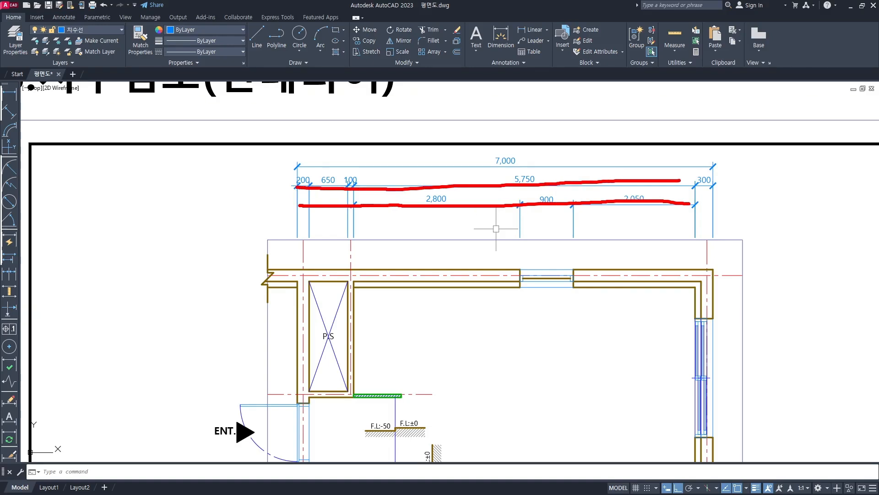
pyautogui.moveTo(293, 161); pyautogui.dragTo(699, 158)
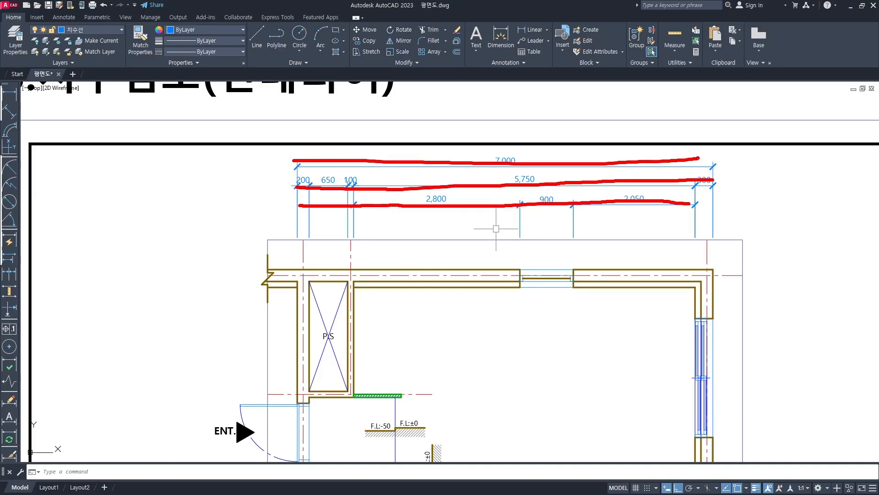
pyautogui.press('Escape')
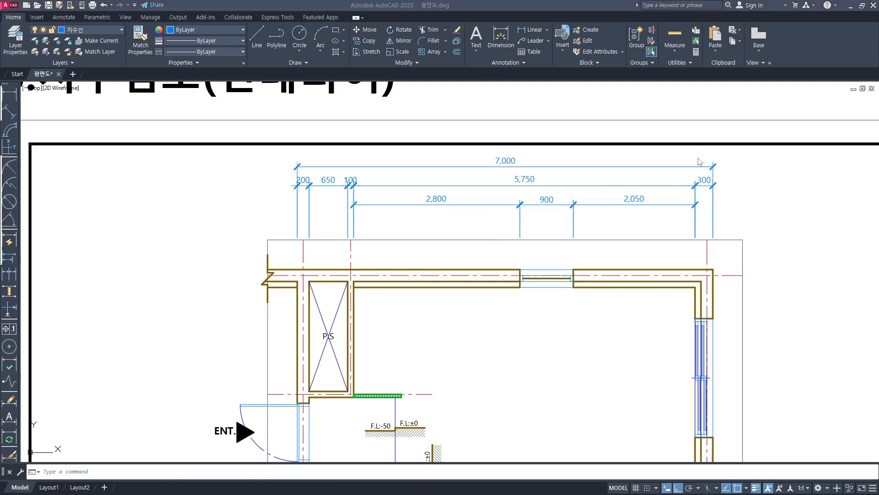
# Step: Draw a horizontal guide line from the plan's upper-right outer wall corner out to the boundary rectangle, 500 long
pyautogui.scroll(-3, 683, 247)
pyautogui.moveTo(622, 300); pyautogui.dragTo(522, 236, button='middle')
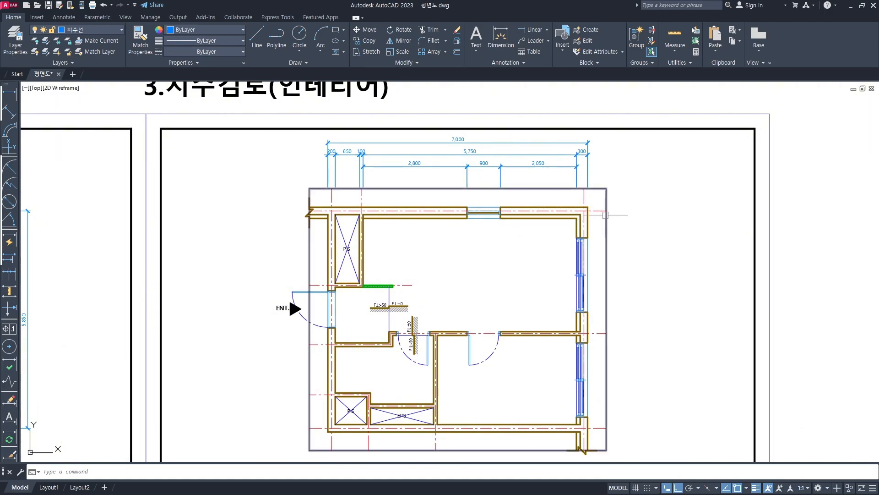
pyautogui.scroll(2, 597, 213)
pyautogui.scroll(2, 588, 204)
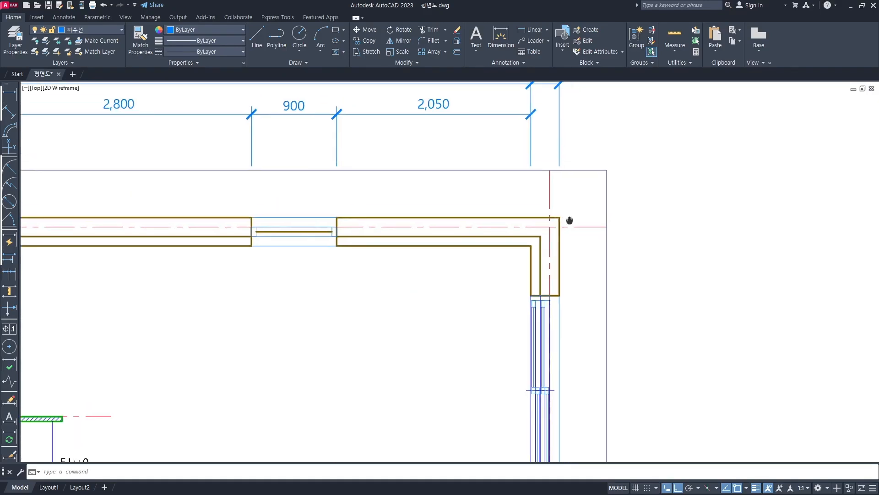
pyautogui.scroll(-2, 567, 217)
pyautogui.moveTo(563, 215); pyautogui.dragTo(600, 245, button='middle')
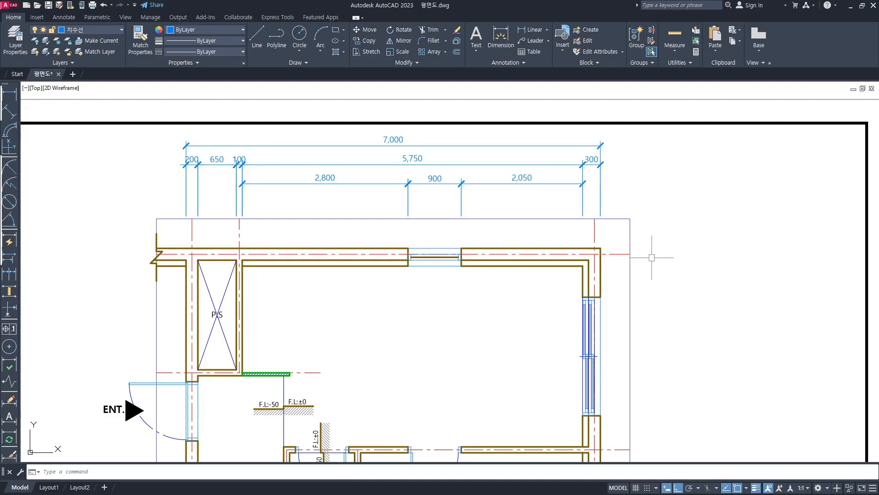
pyautogui.write('l')
pyautogui.press('Return')
pyautogui.click(600, 248)
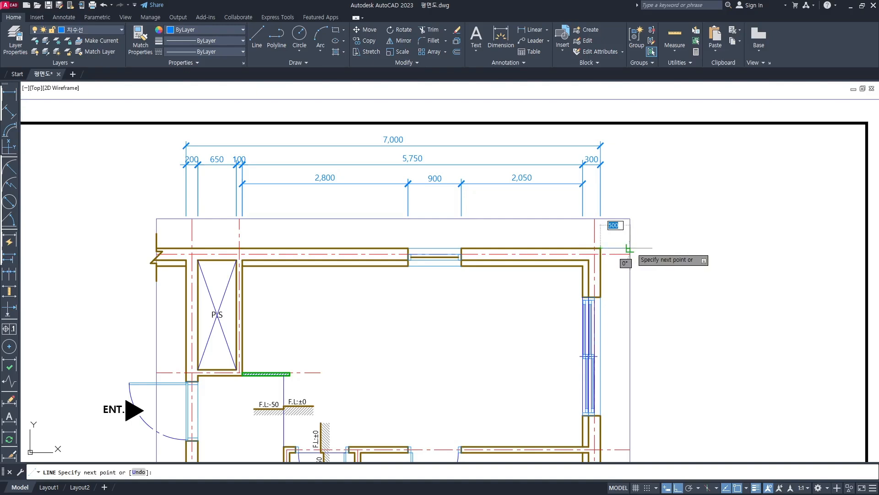
pyautogui.scroll(2, 630, 248)
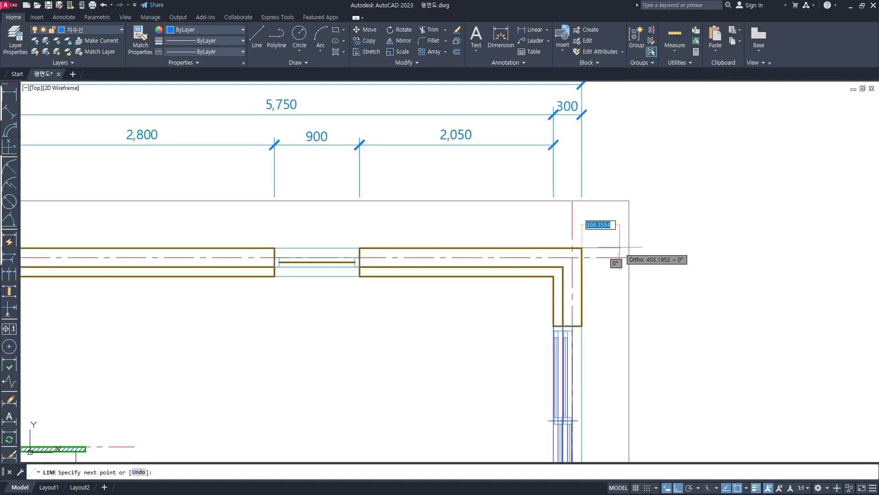
pyautogui.click(629, 248)
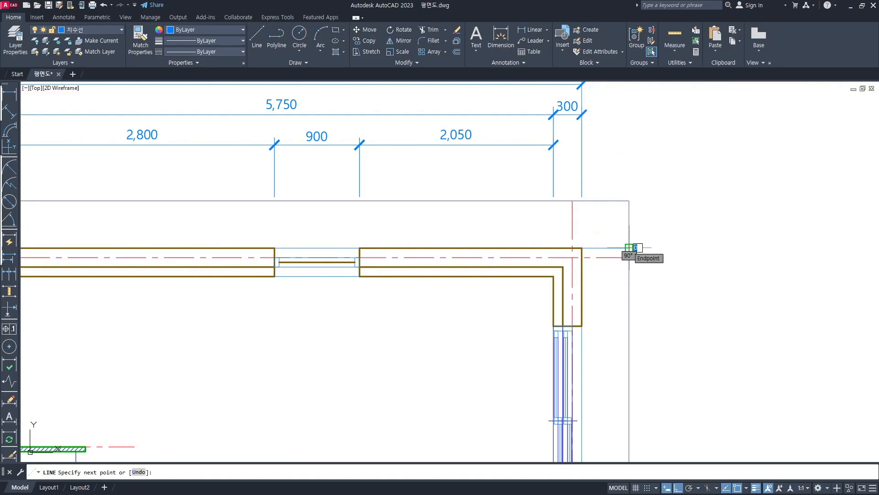
pyautogui.press('space')
pyautogui.scroll(2, 593, 290)
pyautogui.scroll(-5, 589, 246)
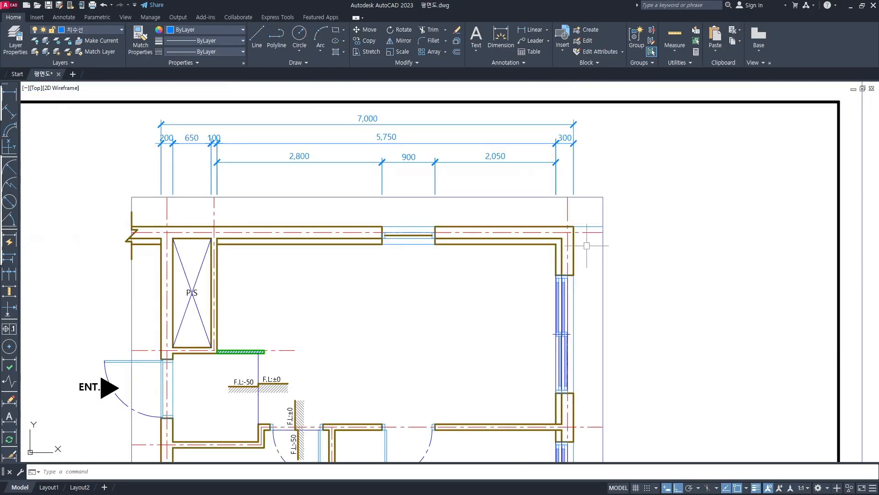
pyautogui.scroll(2, 591, 226)
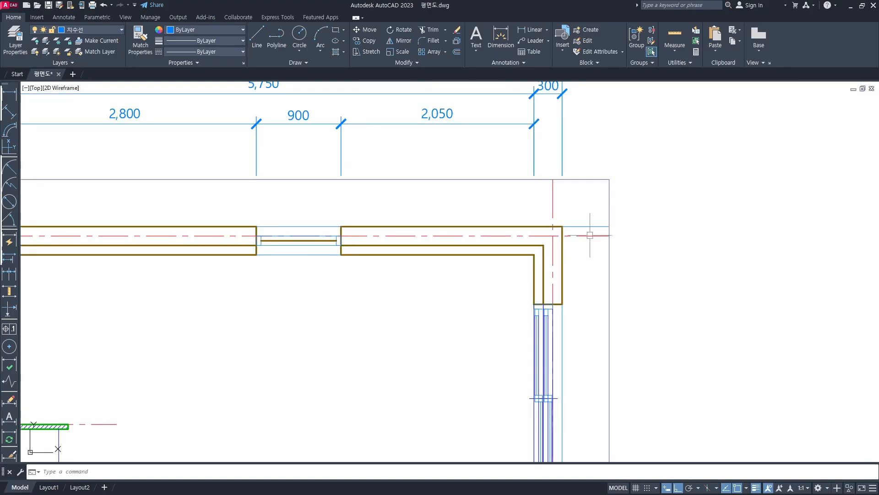
pyautogui.scroll(-4, 583, 231)
pyautogui.scroll(2, 479, 188)
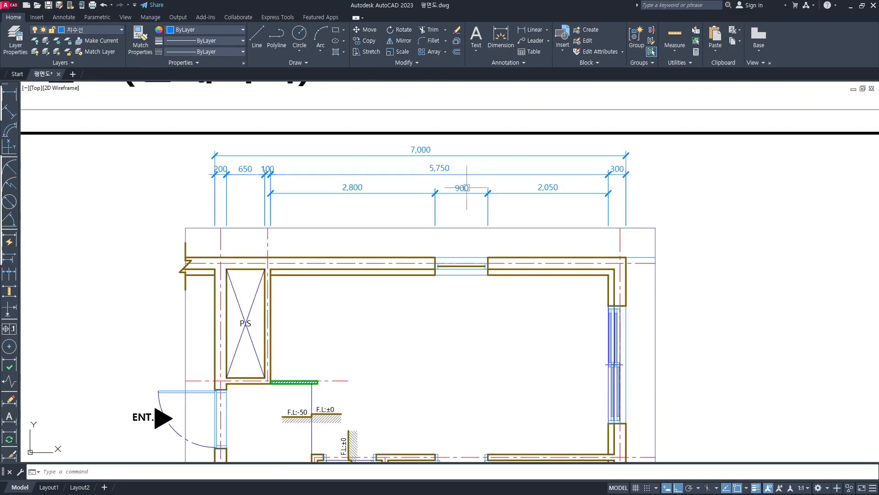
pyautogui.moveTo(622, 220)
pyautogui.mouseDown()
pyautogui.moveTo(183, 128)
pyautogui.moveTo(510, 266)
pyautogui.mouseUp()
pyautogui.press('Escape')
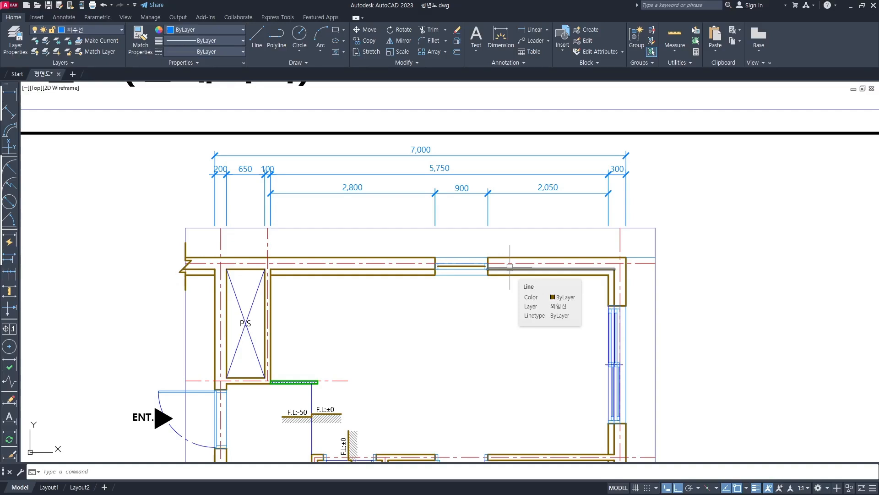
pyautogui.scroll(4, 673, 249)
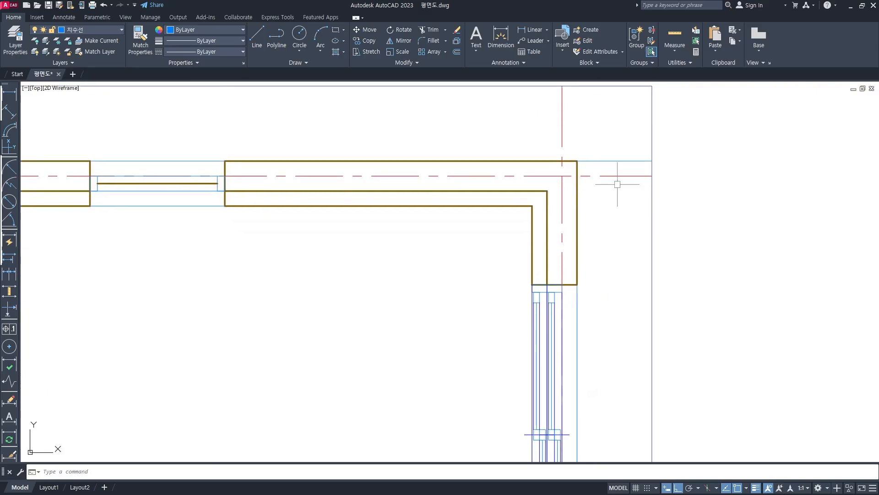
pyautogui.moveTo(617, 184); pyautogui.dragTo(621, 208, button='middle')
pyautogui.click(625, 184)
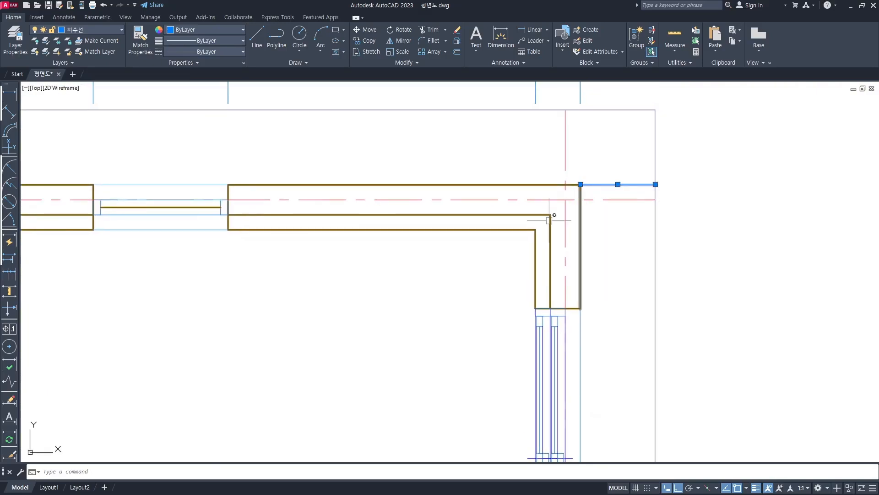
pyautogui.click(505, 230)
pyautogui.press('Escape')
pyautogui.click(621, 183)
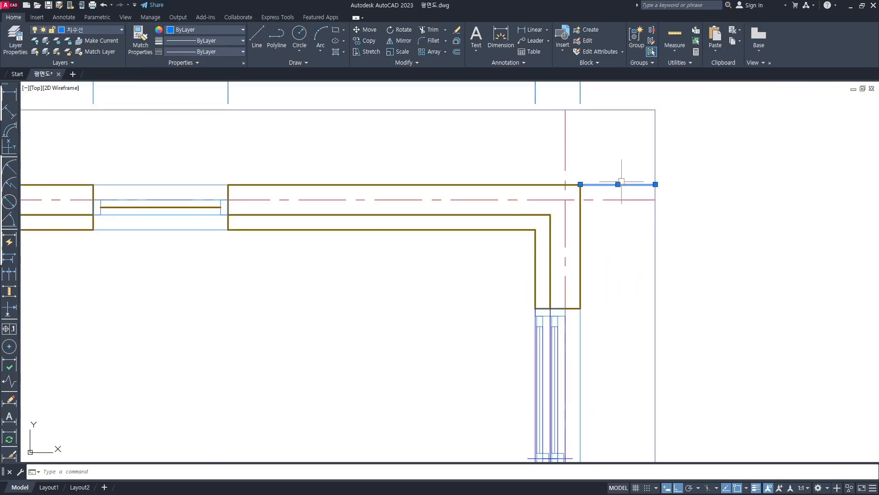
pyautogui.press('Escape')
# Step: Draw a horizontal guide line from the upper-right room's inner wall corner out to the boundary rectangle, 800 long
pyautogui.press('l')
pyautogui.press('Return')
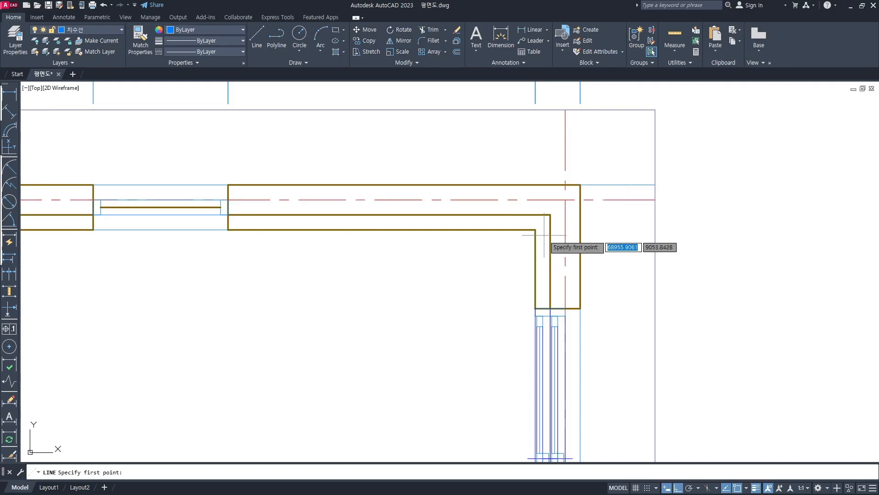
pyautogui.click(535, 230)
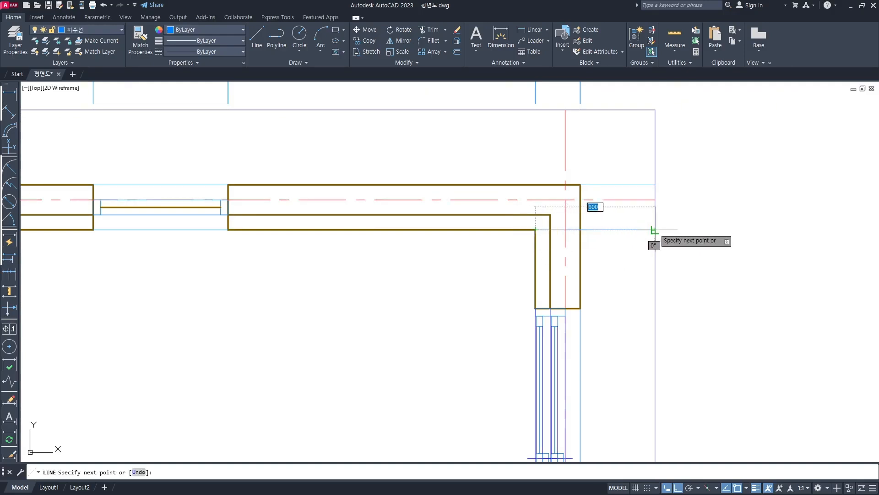
pyautogui.press('Escape')
# Step: Draw a horizontal guide line from the wall's outer corner at the upper end of the right side's upper window opening to the boundary rectangle
pyautogui.moveTo(620, 256); pyautogui.dragTo(620, 243, button='middle')
pyautogui.scroll(-2, 618, 240)
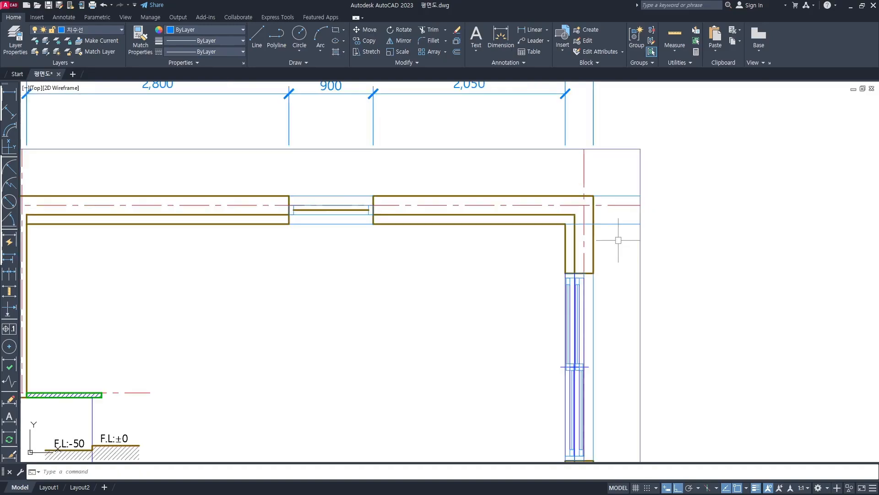
pyautogui.scroll(1, 618, 240)
pyautogui.press('l')
pyautogui.press('Return')
pyautogui.scroll(1, 591, 240)
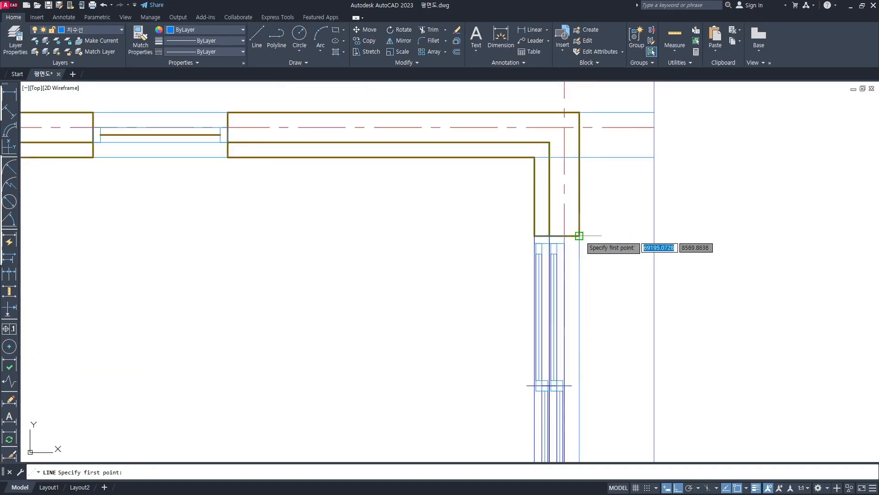
pyautogui.click(579, 236)
pyautogui.click(653, 236)
pyautogui.press('Escape')
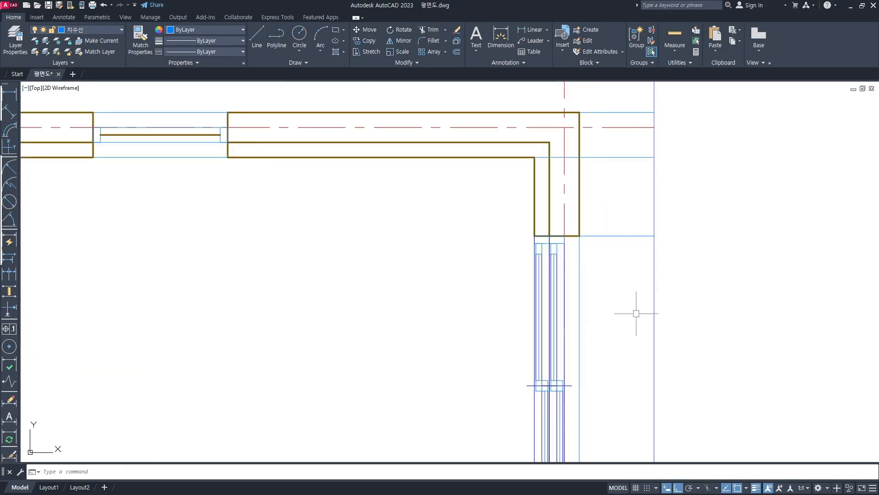
# Step: Draw a horizontal guide line from the outer wall corner at the upper right window opening's lower end to the boundary rectangle
pyautogui.scroll(-2, 634, 315)
pyautogui.moveTo(632, 314); pyautogui.dragTo(613, 255, button='middle')
pyautogui.press('l')
pyautogui.press('Return')
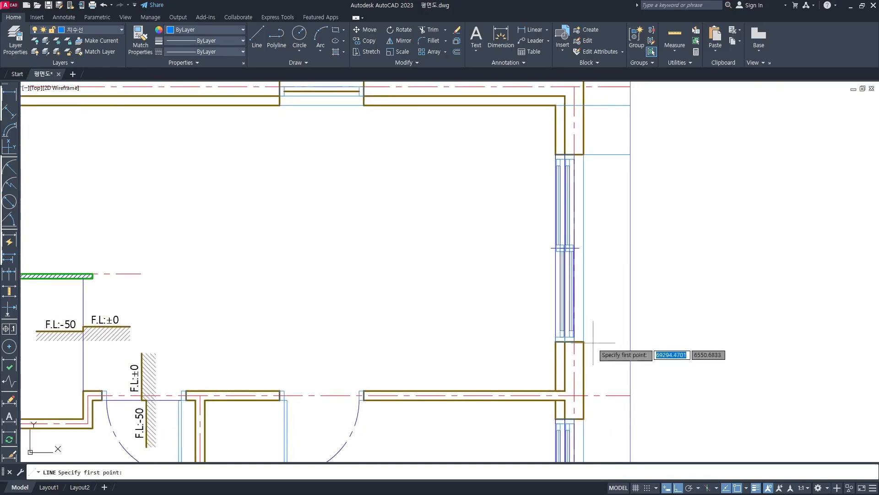
pyautogui.click(584, 341)
pyautogui.click(628, 342)
pyautogui.press('Escape')
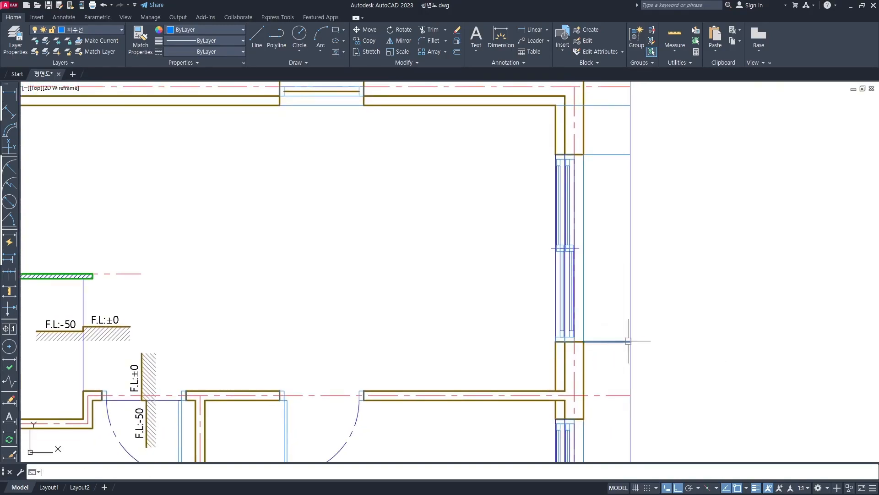
# Step: Draw a horizontal guide line from the outer wall corner at the lower right window opening's upper end to the boundary rectangle
pyautogui.moveTo(621, 398); pyautogui.dragTo(609, 300, button='middle')
pyautogui.press('l')
pyautogui.press('Return')
pyautogui.click(580, 315)
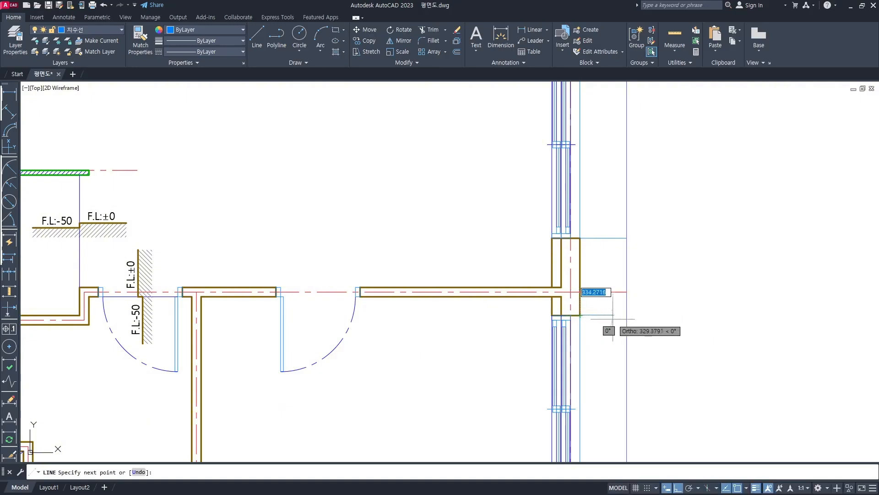
pyautogui.click(625, 315)
pyautogui.press('Escape')
# Step: Draw a horizontal guide line from the outer wall corner at the lower right window opening's lower end to the boundary rectangle
pyautogui.scroll(-2, 621, 348)
pyautogui.moveTo(620, 359); pyautogui.dragTo(614, 242, button='middle')
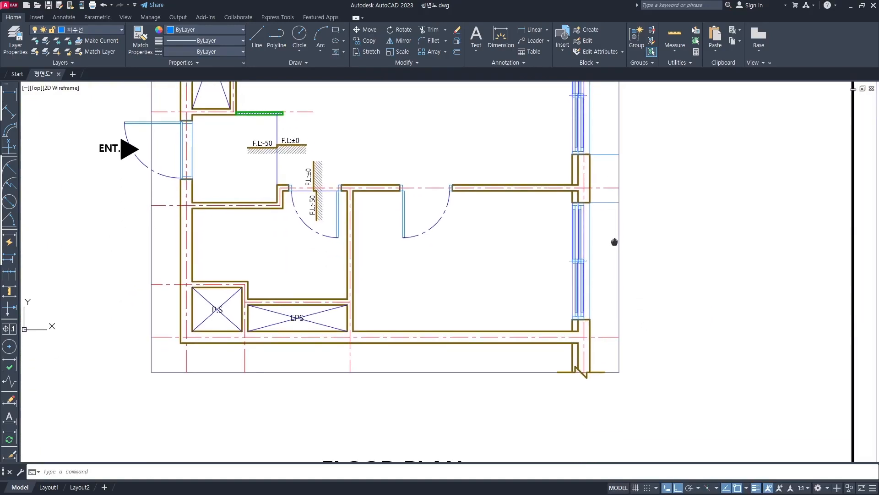
pyautogui.scroll(2, 599, 330)
pyautogui.press('l')
pyautogui.press('Return')
pyautogui.click(584, 310)
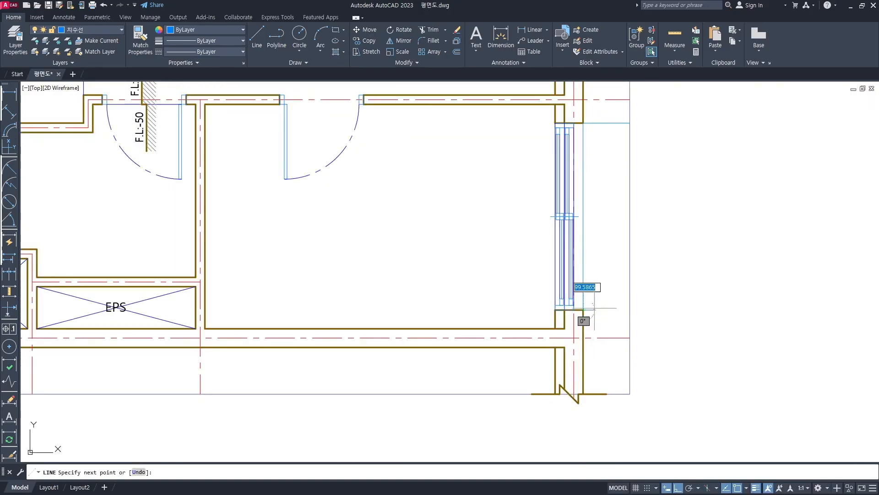
pyautogui.click(628, 309)
pyautogui.press('Escape')
# Step: Draw horizontal guide lines from the right ends of the bottom wall's upper and lower faces out to the boundary rectangle
pyautogui.scroll(2, 600, 346)
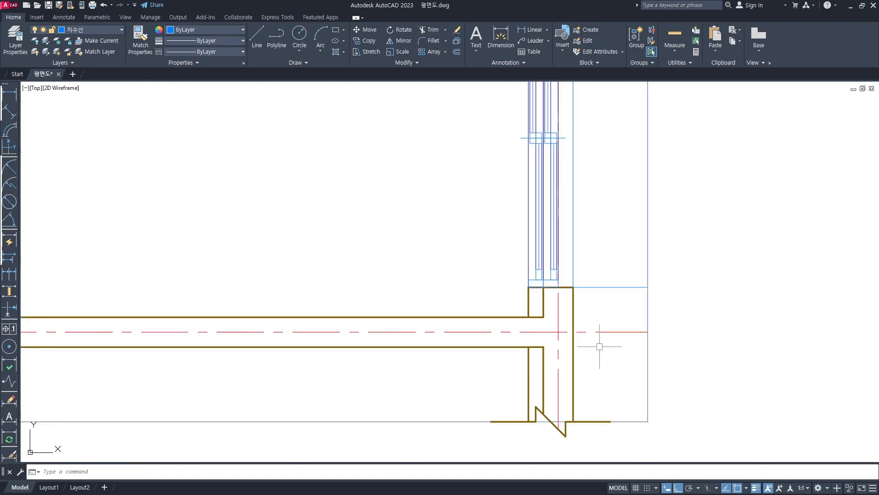
pyautogui.click(529, 308)
pyautogui.press('Escape')
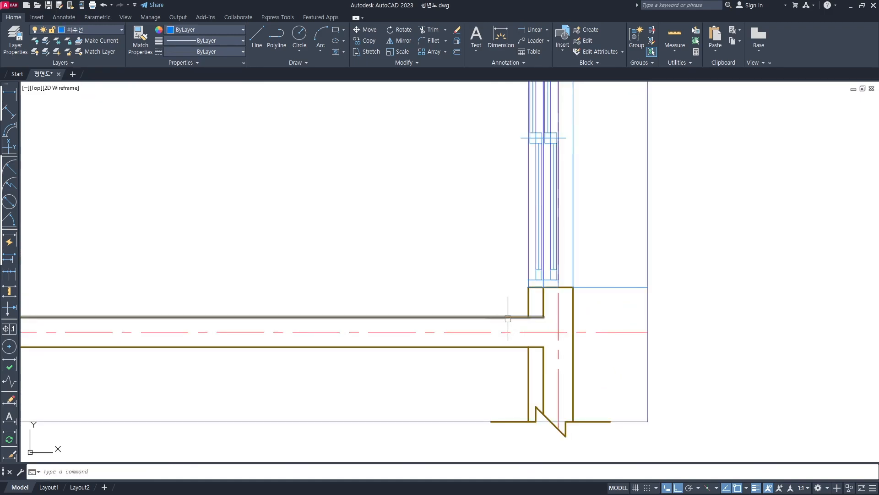
pyautogui.write('l')
pyautogui.press('Return')
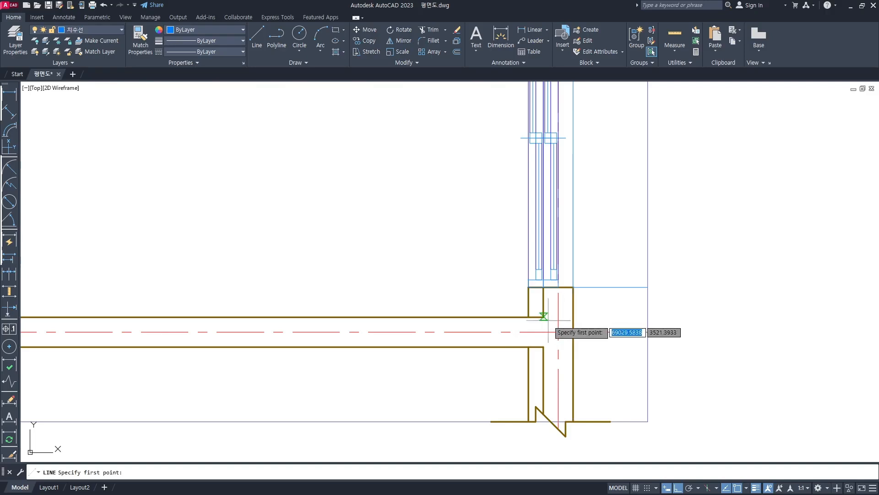
pyautogui.click(544, 317)
pyautogui.press('space')
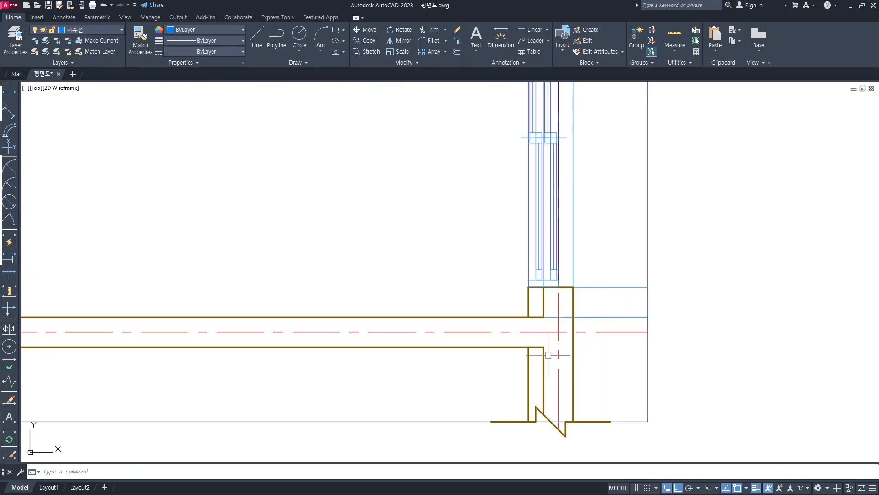
pyautogui.press('space')
pyautogui.click(544, 347)
pyautogui.click(647, 346)
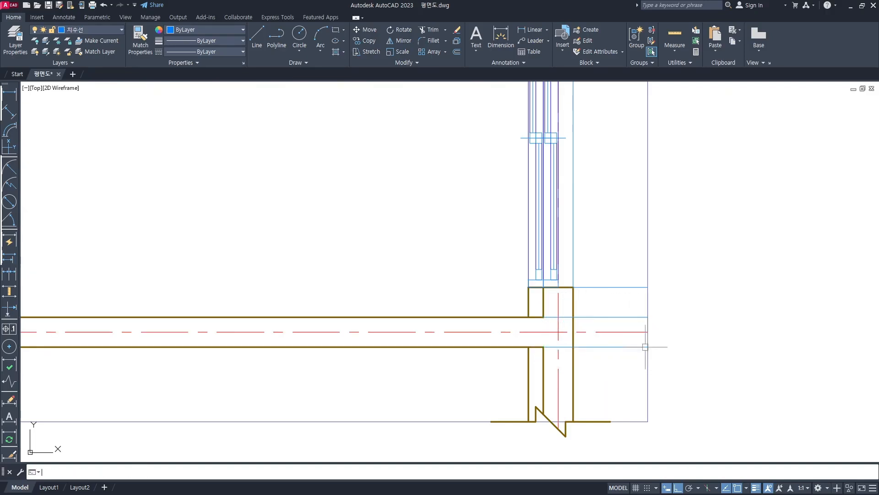
pyautogui.press('space')
pyautogui.hotkey('ctrl', '2')
pyautogui.moveTo(582, 368)
pyautogui.mouseDown()
pyautogui.moveTo(521, 397)
pyautogui.moveTo(627, 412)
pyautogui.mouseUp()
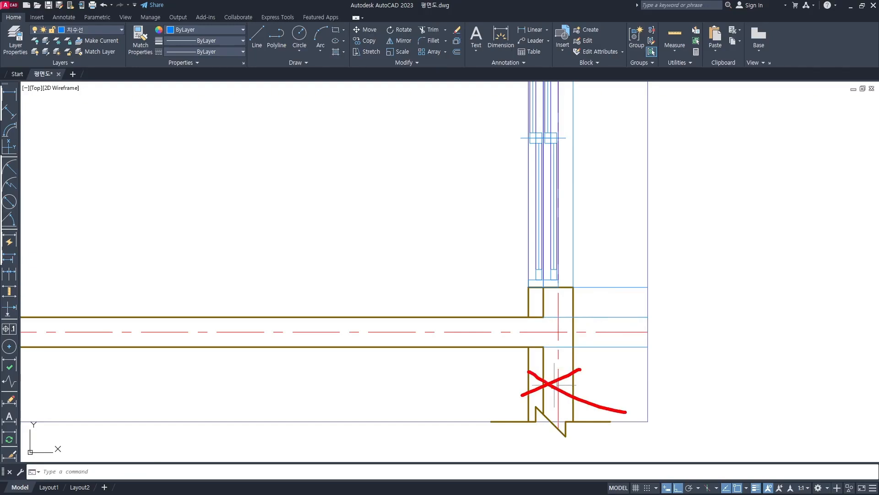
pyautogui.press('Escape')
# Step: Add a vertical linear dimension across the thickness of the lower exterior wall at the plan's right boundary, offset 600 from the boundary line
pyautogui.scroll(-4, 618, 385)
pyautogui.scroll(-2, 618, 385)
pyautogui.scroll(3, 583, 388)
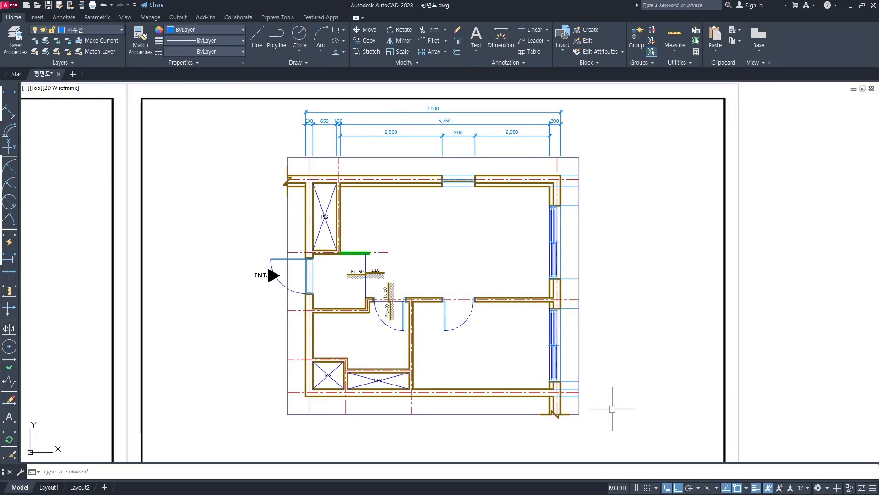
pyautogui.scroll(4, 592, 377)
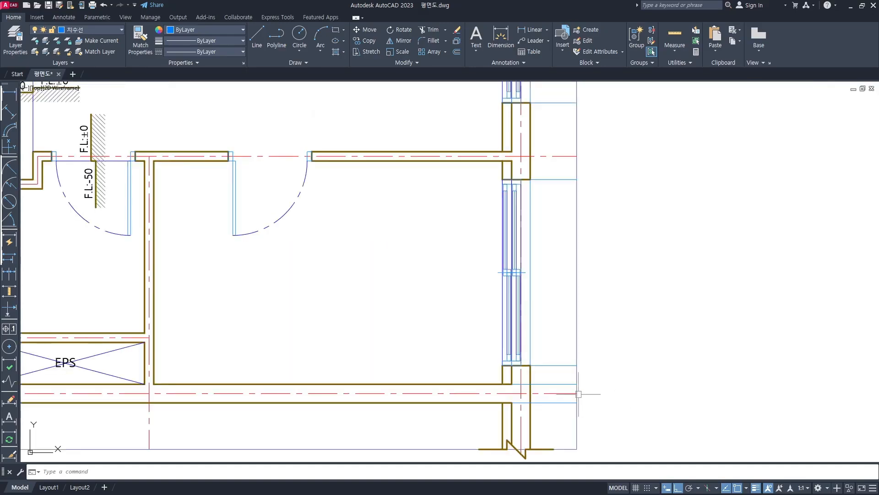
pyautogui.moveTo(536, 383); pyautogui.dragTo(528, 393, button='middle')
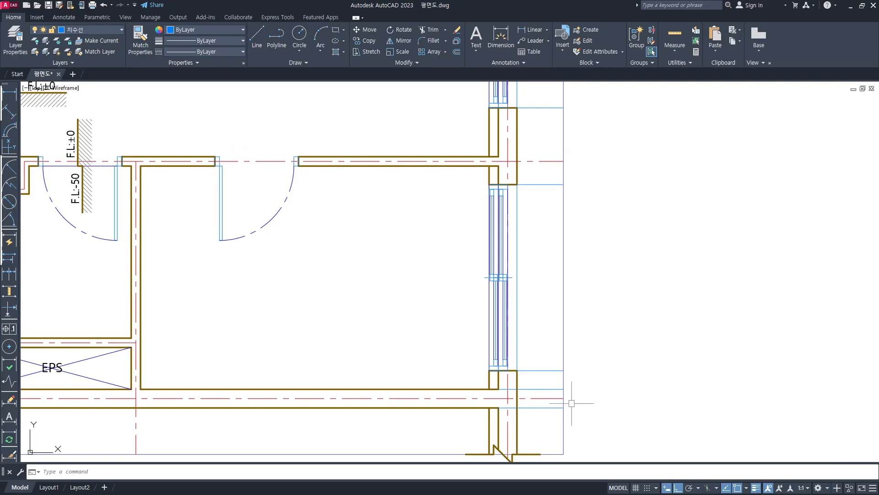
pyautogui.write('LI')
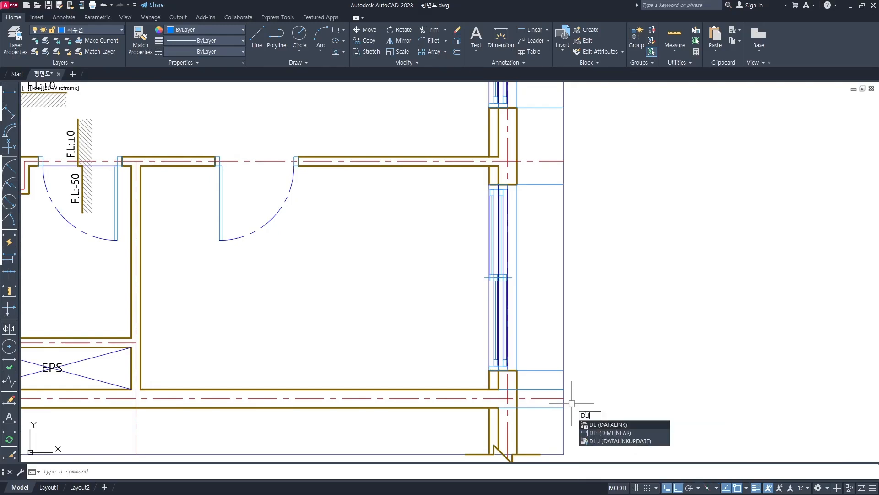
pyautogui.press('Return')
pyautogui.scroll(2, 570, 393)
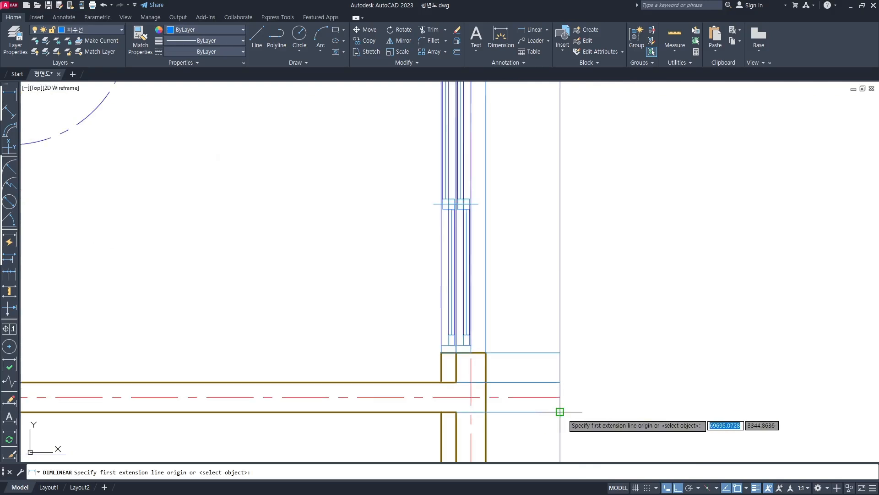
pyautogui.click(559, 412)
pyautogui.click(559, 382)
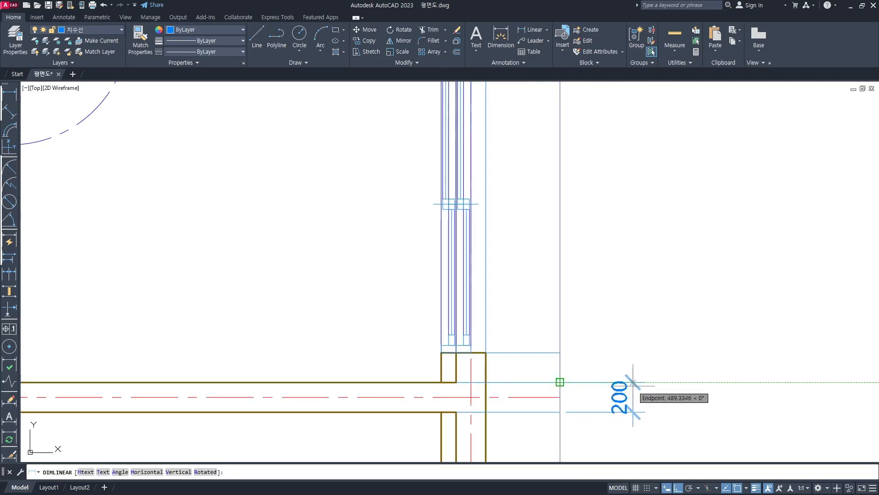
pyautogui.write('600')
pyautogui.press('Return')
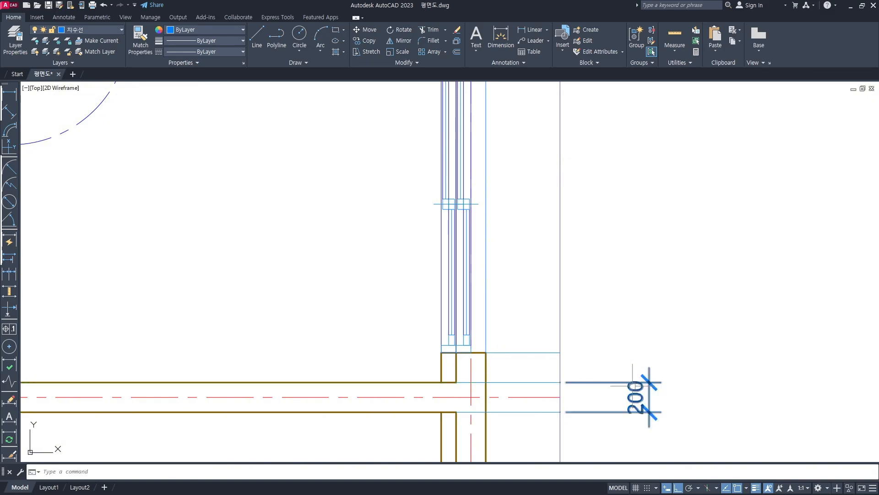
# Step: Continue the vertical dimension chain past the lower window's two edges up to the middle wall's centerline
pyautogui.scroll(-2, 618, 385)
pyautogui.moveTo(615, 384)
pyautogui.mouseDown(button='middle')
pyautogui.moveTo(606, 387)
pyautogui.moveTo(626, 380)
pyautogui.mouseUp(button='middle')
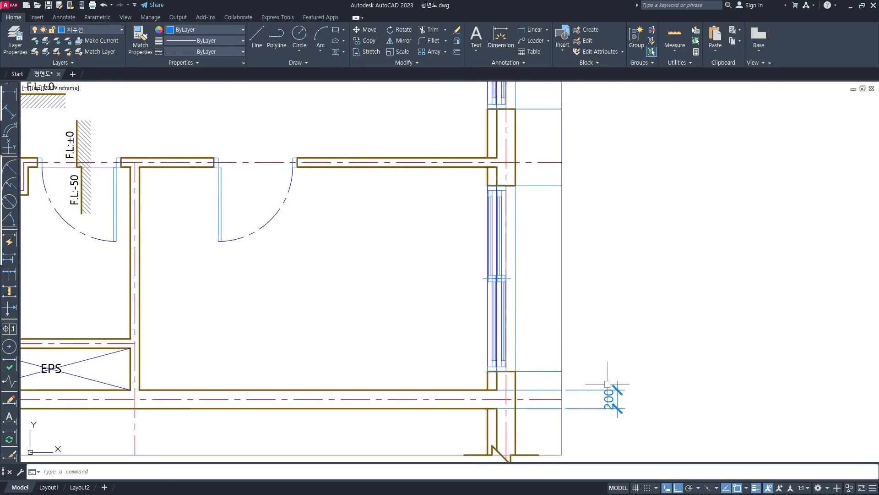
pyautogui.scroll(2, 609, 385)
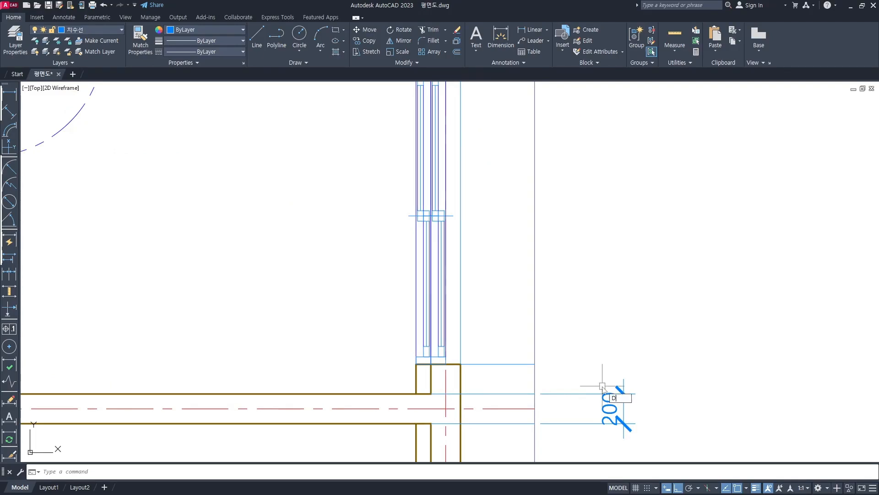
pyautogui.press('Return')
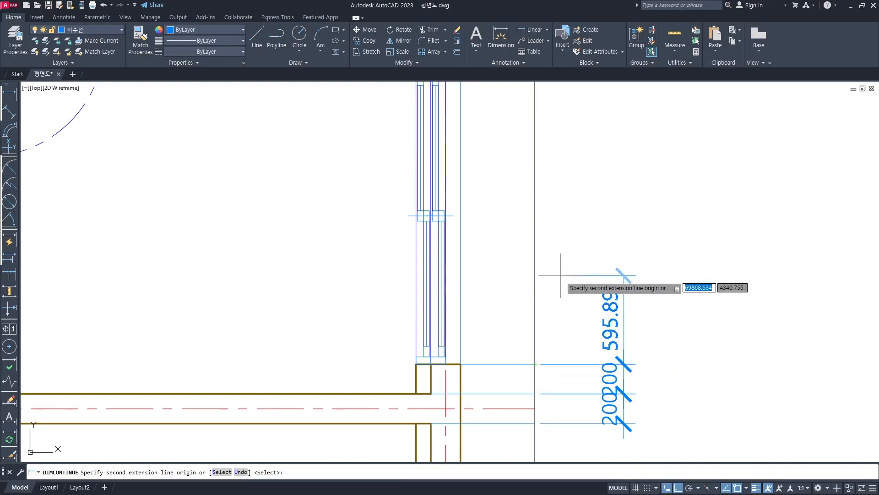
pyautogui.scroll(-2, 559, 296)
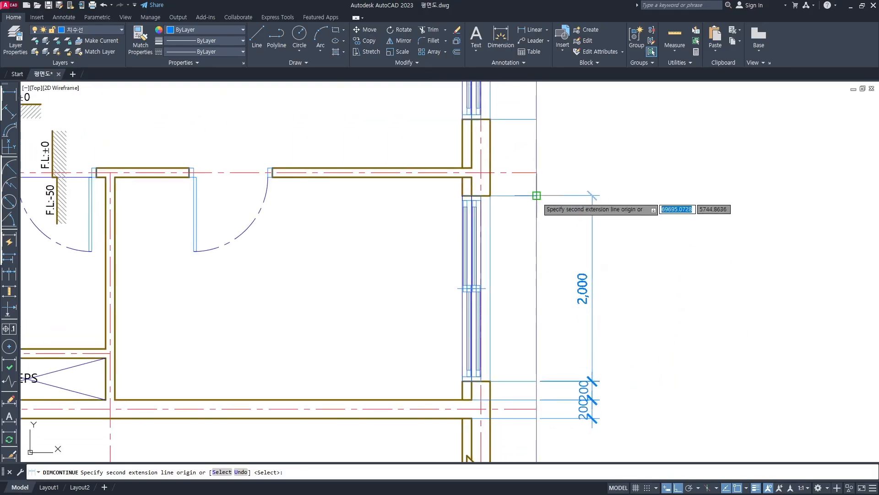
pyautogui.click(536, 196)
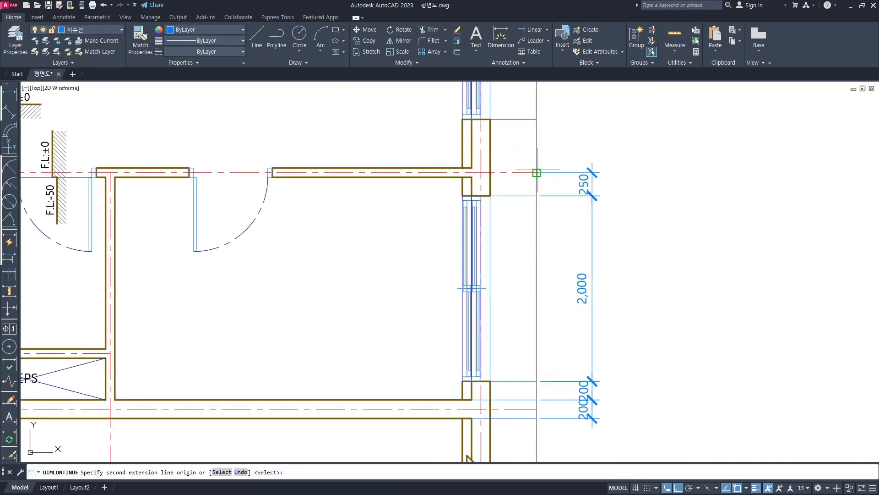
pyautogui.click(537, 173)
# Step: Continue the dimension chain past the upper window's edges to the top wall's inner and outer faces, and end the command
pyautogui.moveTo(549, 146); pyautogui.dragTo(564, 319, button='middle')
pyautogui.scroll(-2, 560, 296)
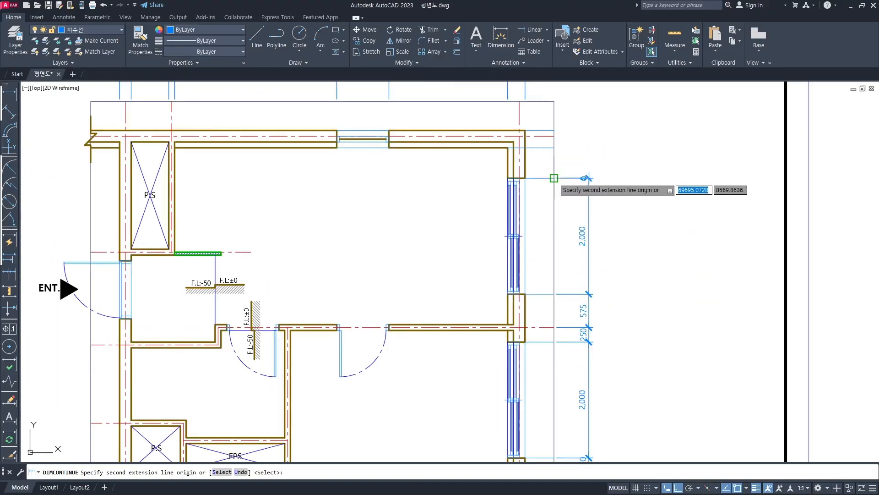
pyautogui.click(554, 179)
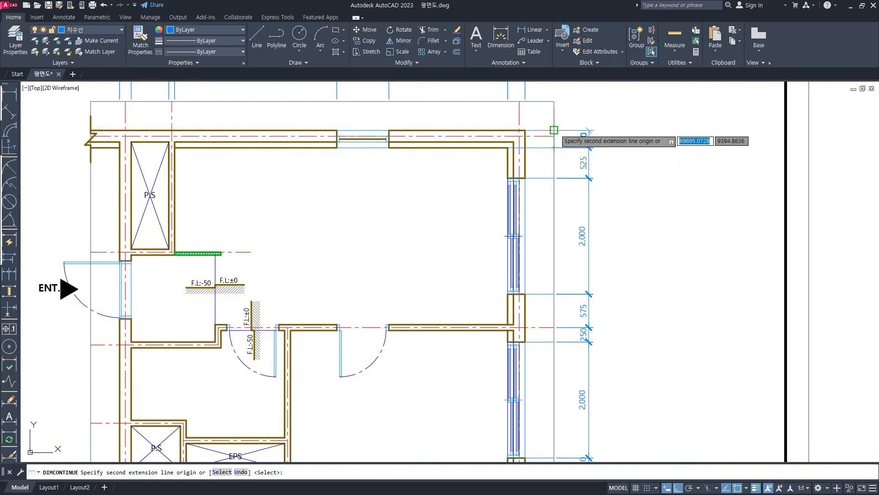
pyautogui.click(554, 130)
pyautogui.press('Return')
pyautogui.moveTo(619, 177); pyautogui.dragTo(589, 139, button='middle')
pyautogui.press('Return')
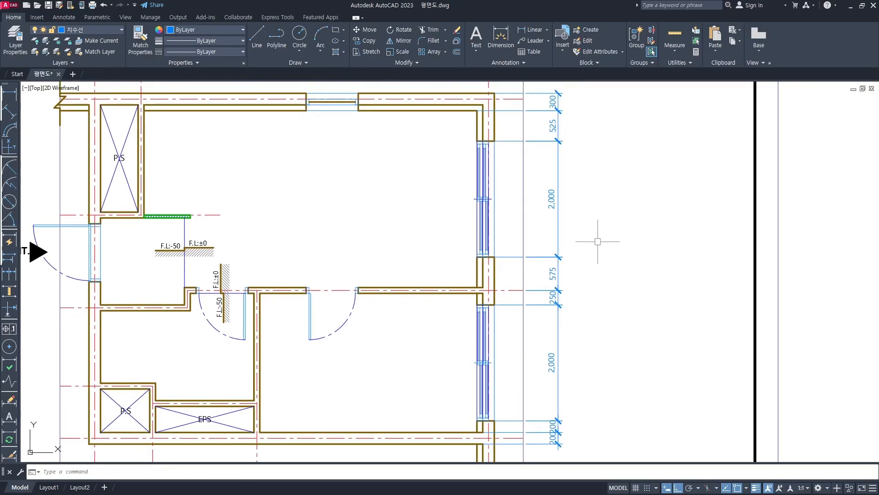
# Step: Examine the two crowded dimension texts at the lower exterior wall and the wall segments they measure
pyautogui.scroll(6, 561, 446)
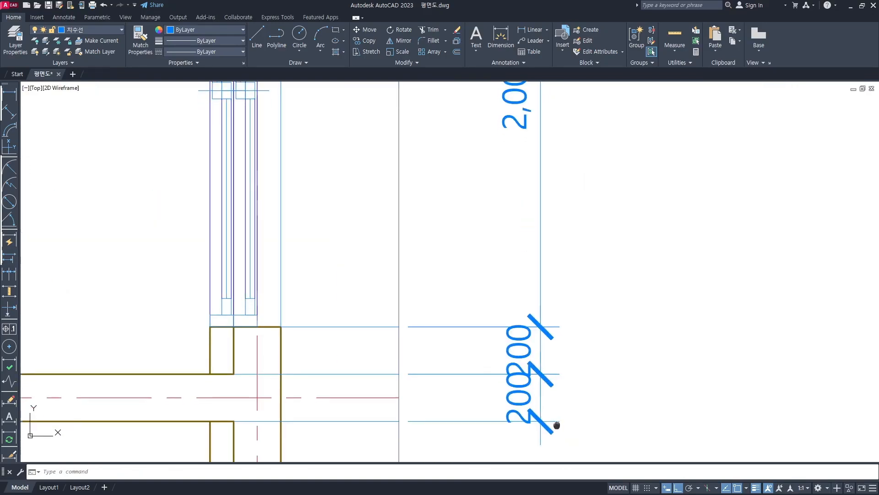
pyautogui.scroll(-2, 530, 392)
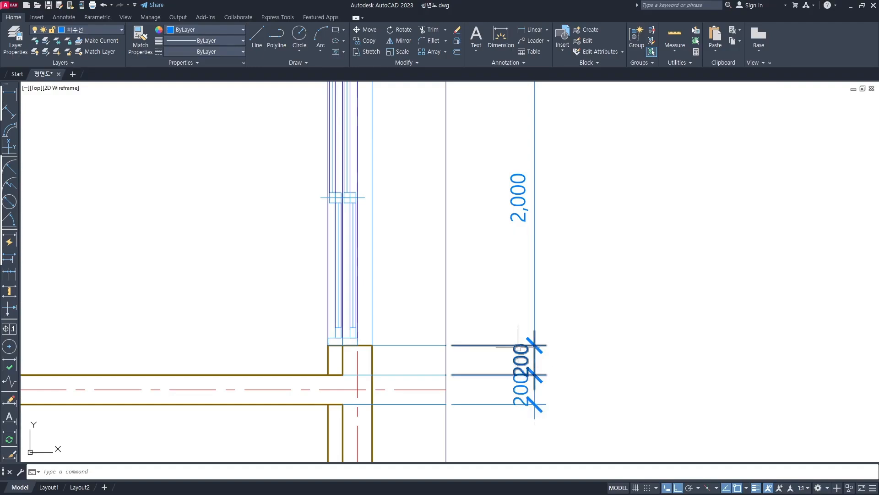
pyautogui.moveTo(522, 366); pyautogui.dragTo(518, 347, button='middle')
pyautogui.scroll(2, 516, 345)
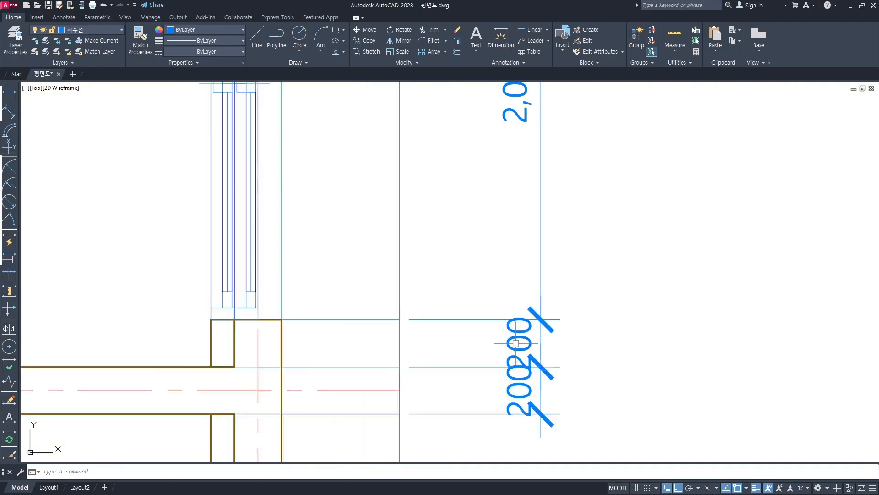
pyautogui.scroll(-4, 516, 346)
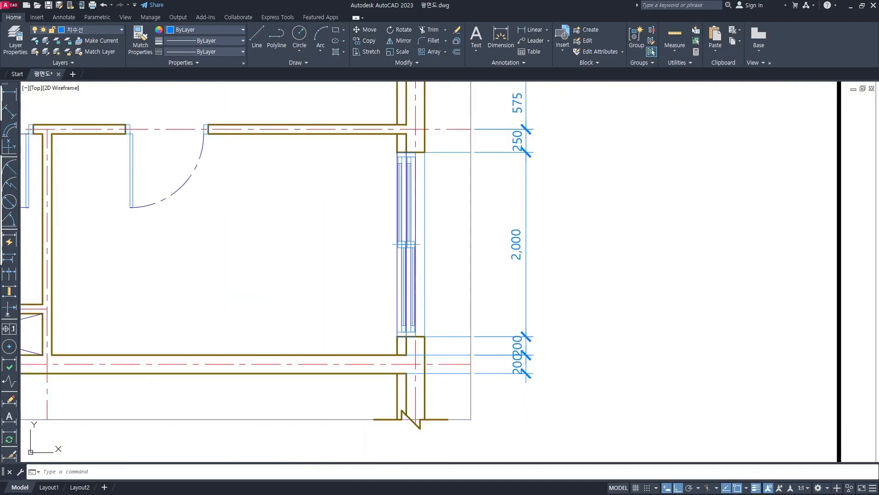
pyautogui.scroll(-2, 518, 350)
pyautogui.scroll(4, 524, 367)
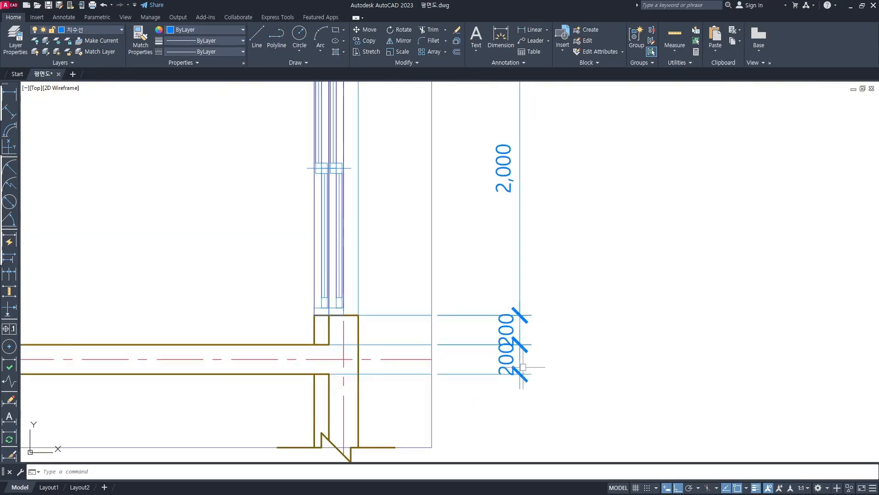
pyautogui.click(513, 372)
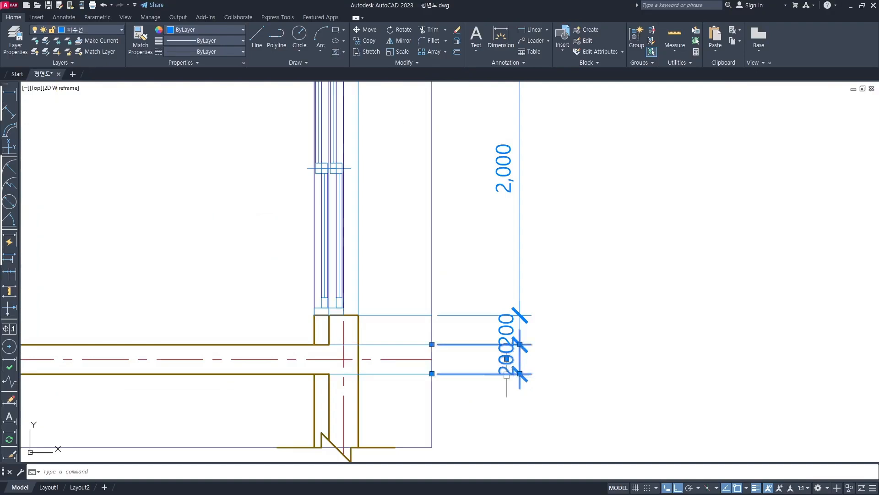
pyautogui.press('Escape')
pyautogui.moveTo(507, 374); pyautogui.dragTo(508, 358, button='middle')
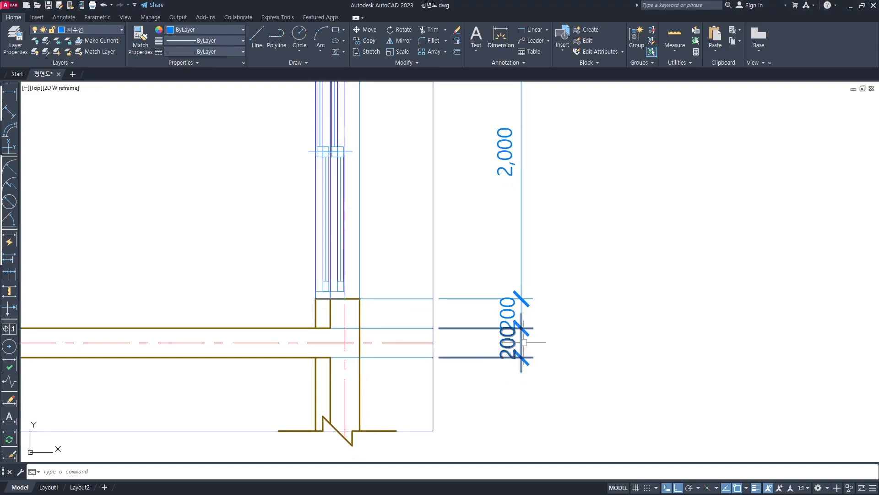
pyautogui.moveTo(513, 353); pyautogui.dragTo(514, 368, button='middle')
pyautogui.scroll(-3, 538, 320)
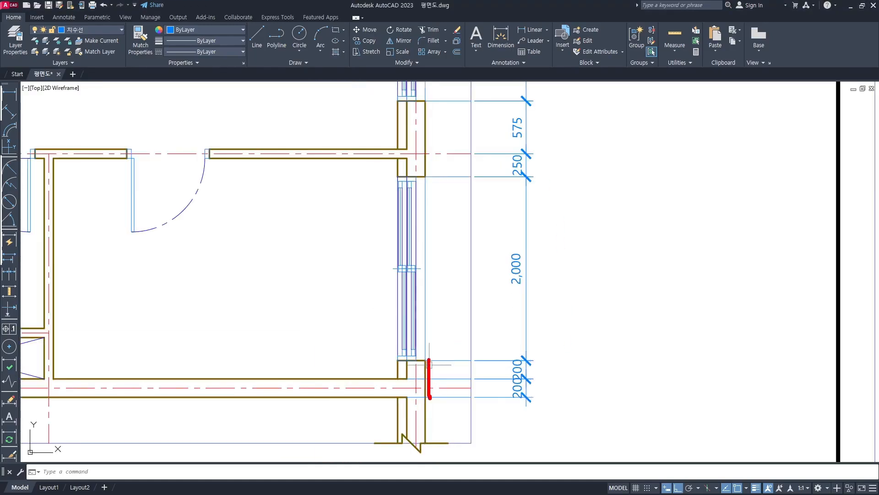
# Step: Review the right-hand vertical dimension chain from the upper wall corner and windows down to the lowest wall dimensions
pyautogui.moveTo(448, 162); pyautogui.dragTo(449, 254, button='middle')
pyautogui.scroll(-2, 441, 206)
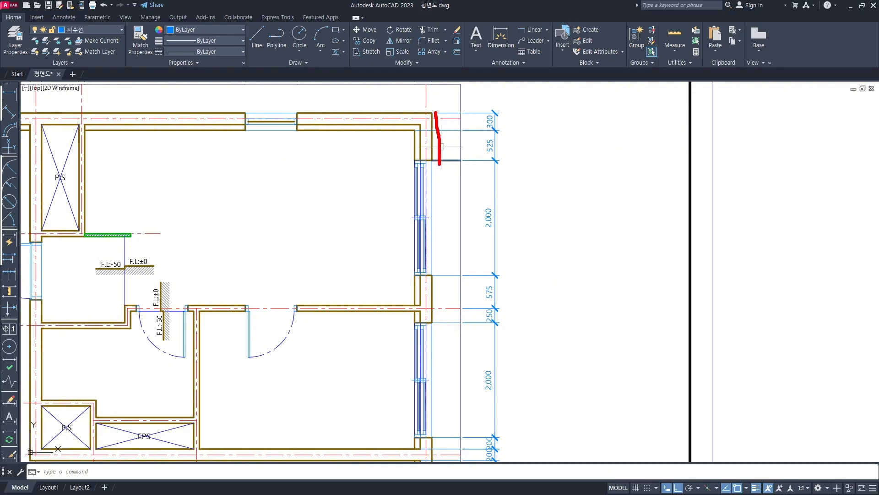
pyautogui.scroll(2, 480, 130)
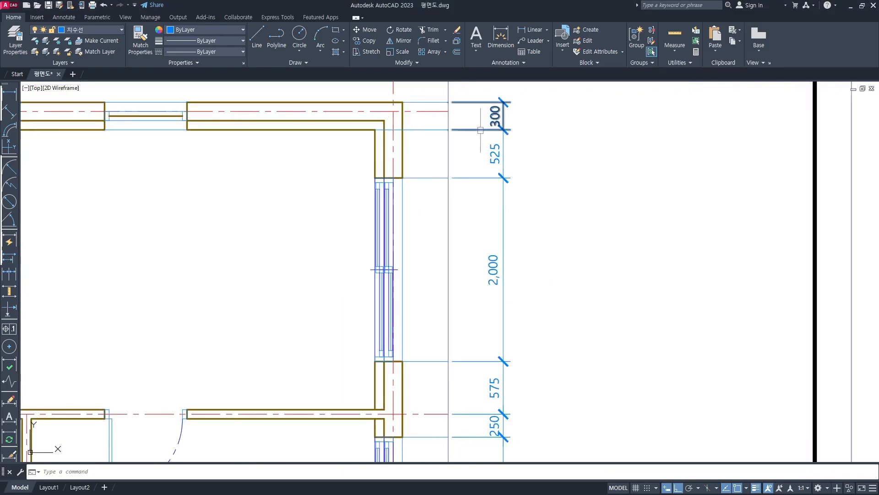
pyautogui.scroll(-2, 432, 130)
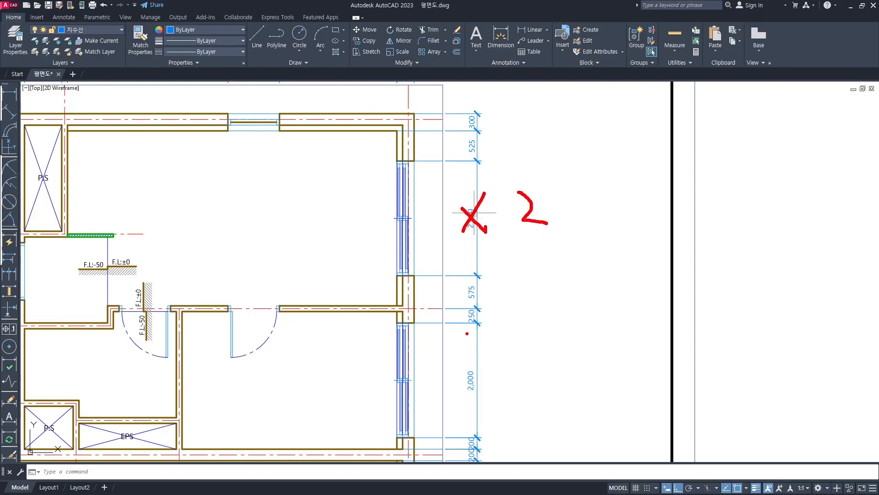
pyautogui.scroll(-3, 463, 208)
pyautogui.scroll(3, 455, 206)
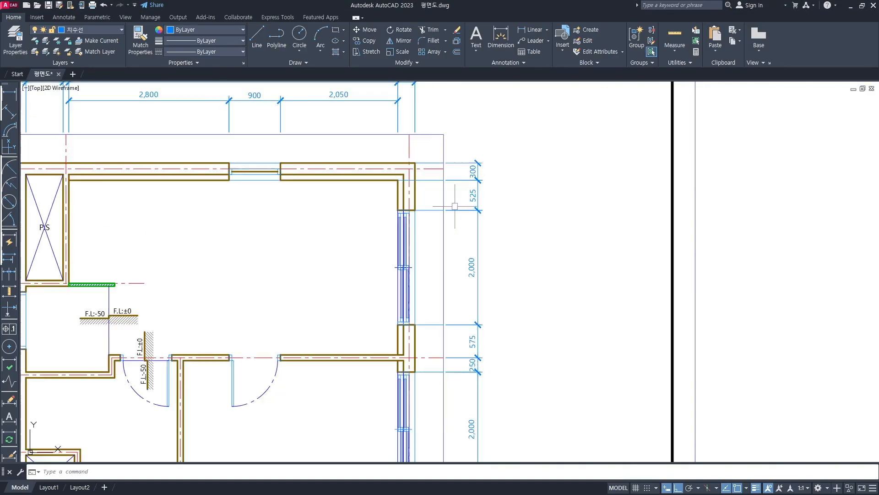
pyautogui.scroll(2, 455, 206)
pyautogui.moveTo(479, 223); pyautogui.dragTo(484, 145)
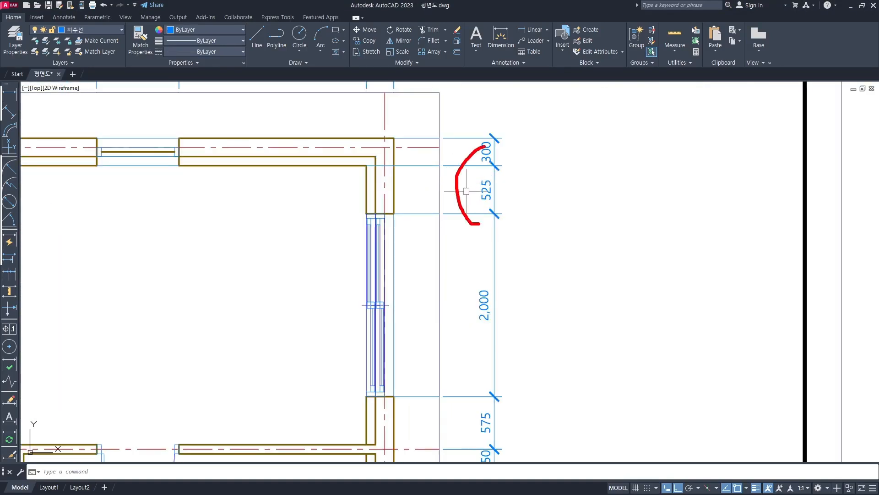
pyautogui.scroll(-2, 517, 165)
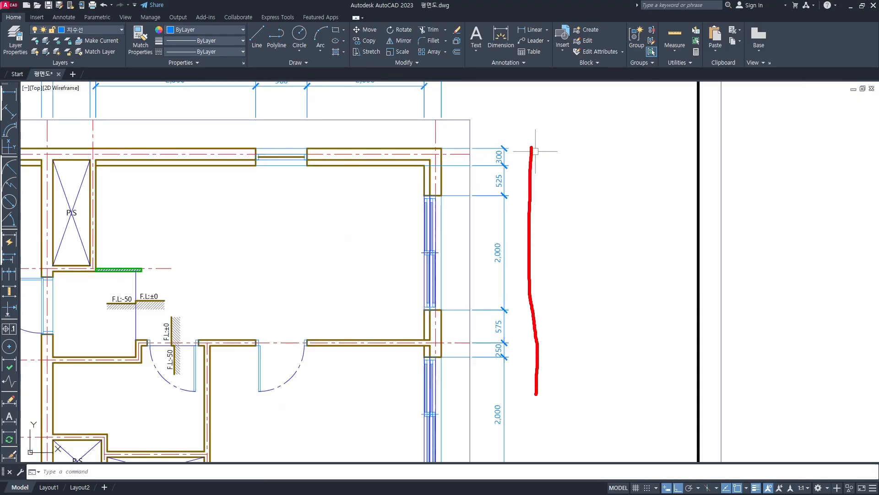
pyautogui.moveTo(578, 355); pyautogui.dragTo(554, 413)
pyautogui.moveTo(565, 146); pyautogui.dragTo(567, 423)
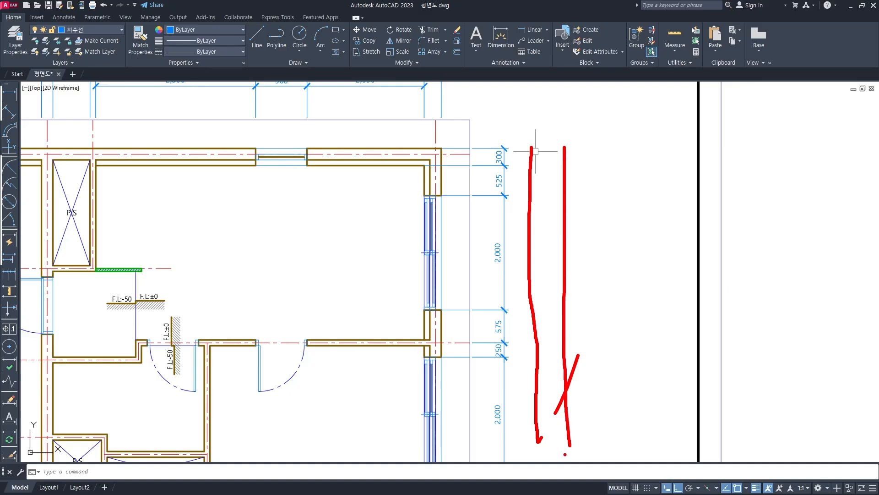
pyautogui.press('Escape')
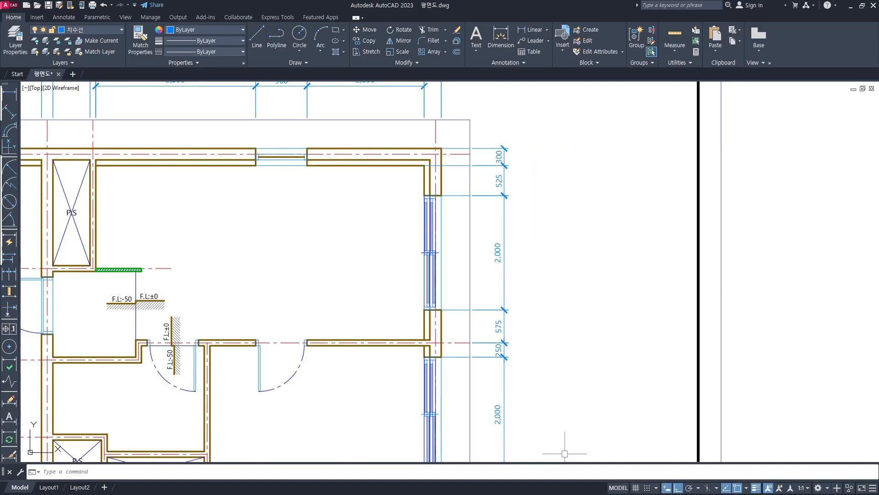
pyautogui.scroll(-3, 524, 242)
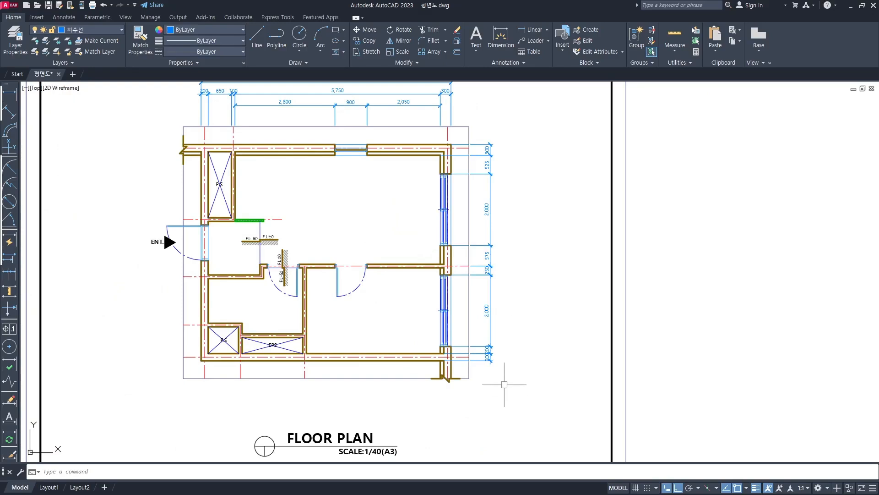
pyautogui.scroll(5, 499, 369)
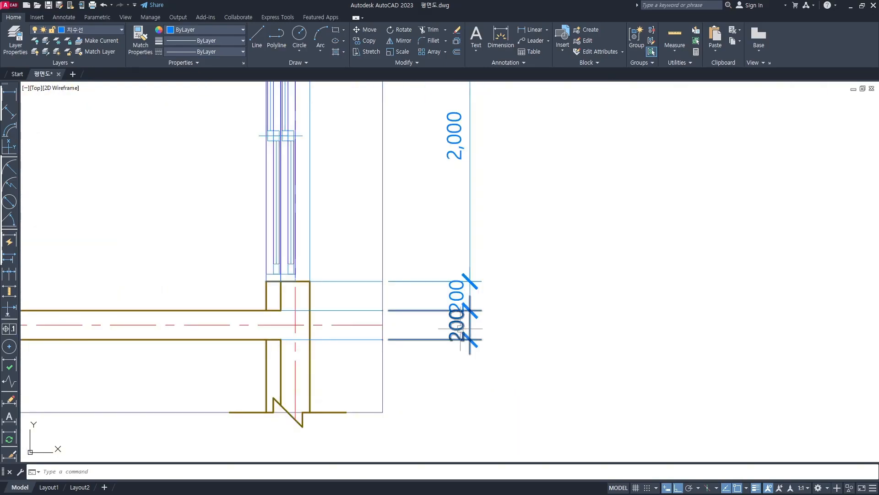
pyautogui.click(470, 339)
pyautogui.press('Escape')
pyautogui.scroll(2, 457, 327)
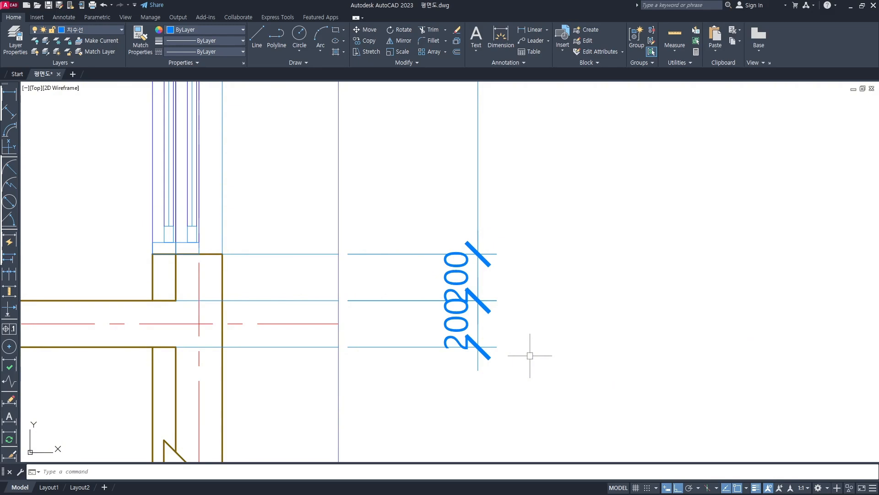
# Step: Add a baseline dimension outside the vertical chain, from the lower wall's outer face up to the lower window's bottom edge
pyautogui.scroll(-6, 457, 357)
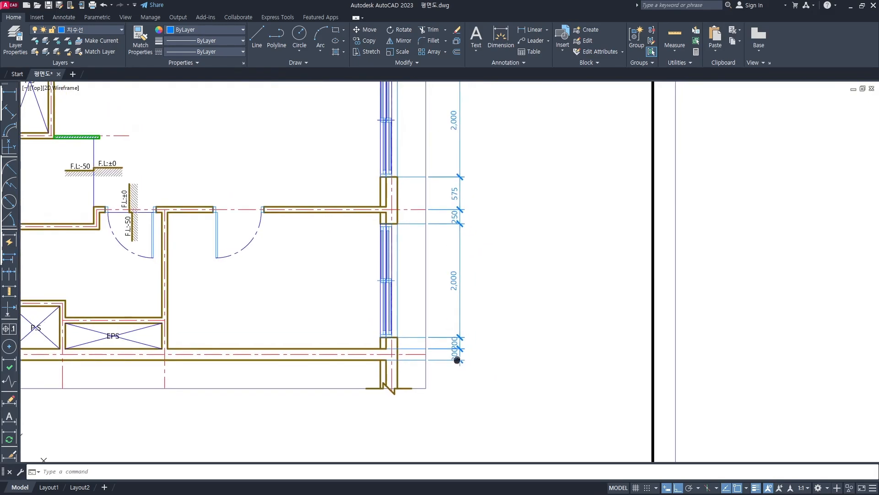
pyautogui.scroll(2, 457, 358)
pyautogui.moveTo(442, 360); pyautogui.dragTo(431, 377, button='middle')
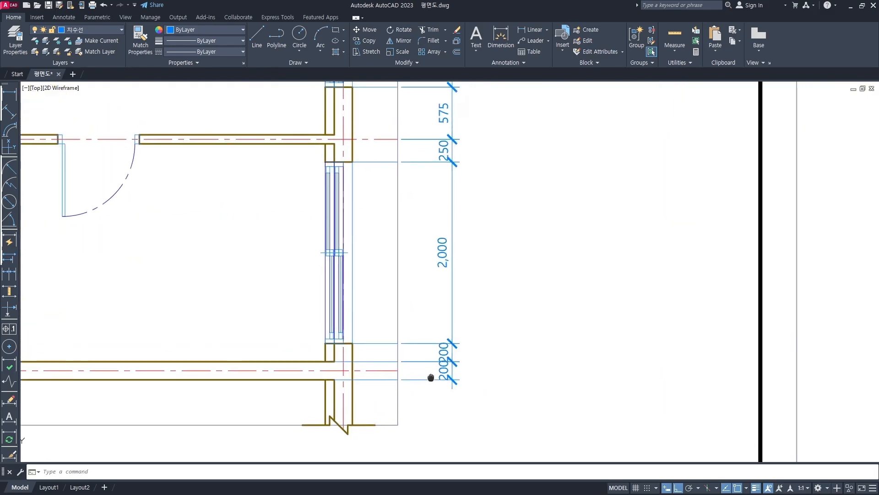
pyautogui.write('DIM')
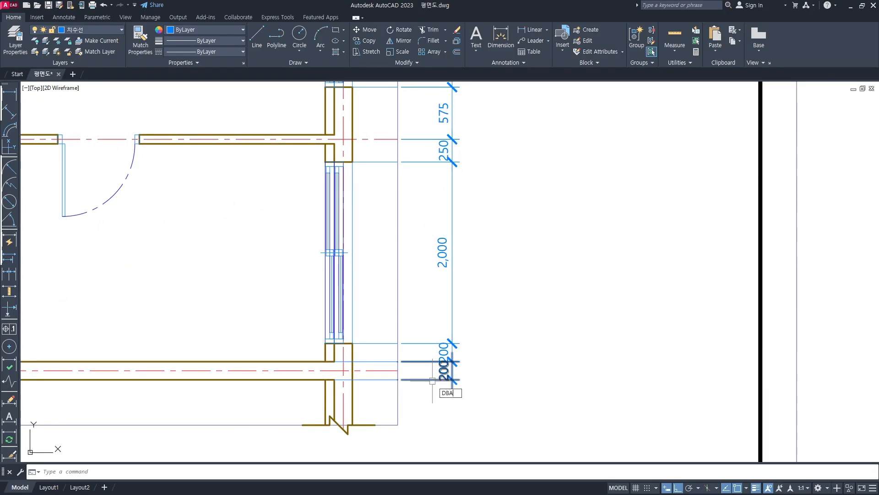
pyautogui.write('BA')
pyautogui.press('Return')
pyautogui.scroll(-4, 457, 366)
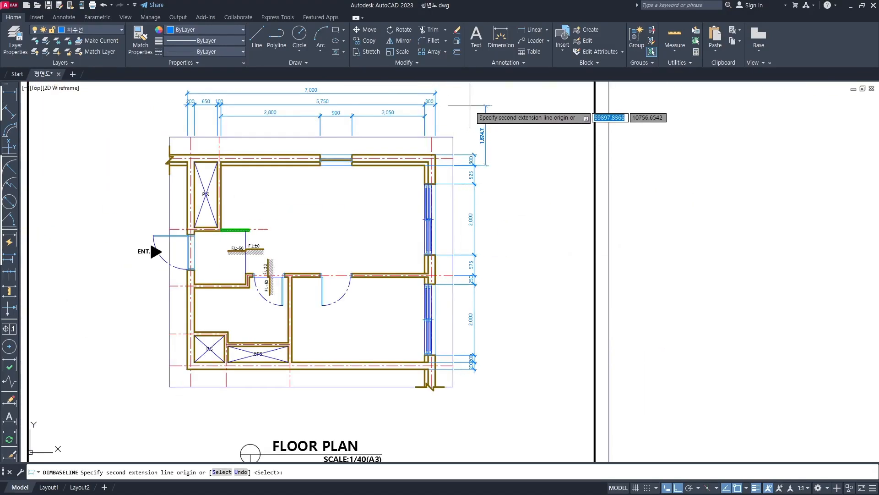
pyautogui.scroll(4, 470, 115)
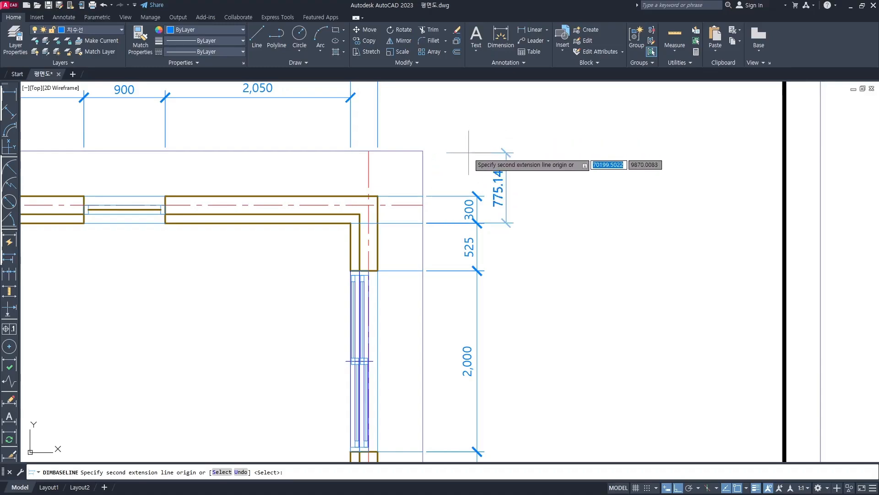
pyautogui.press('Return')
pyautogui.scroll(-5, 500, 257)
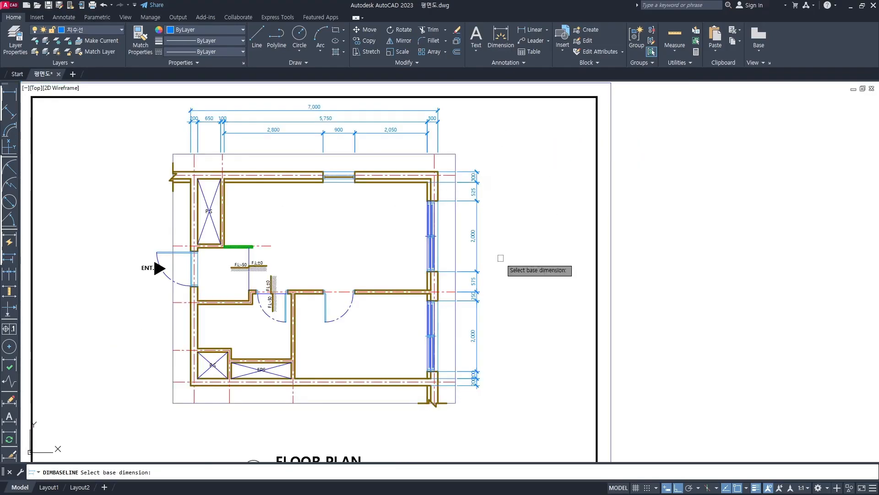
pyautogui.scroll(4, 483, 322)
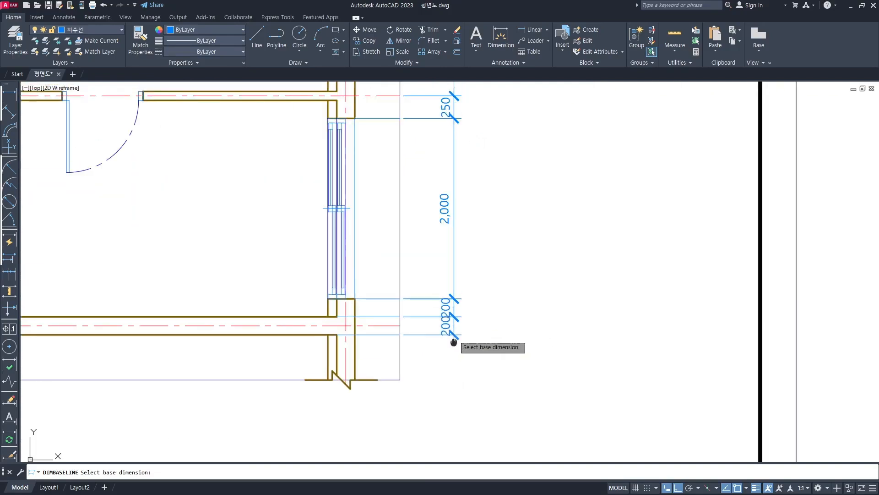
pyautogui.scroll(2, 419, 360)
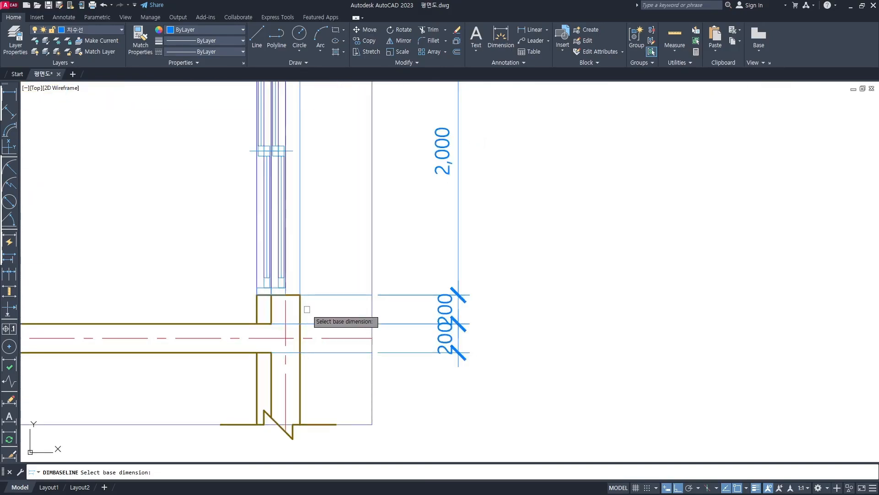
pyautogui.moveTo(303, 293); pyautogui.dragTo(305, 342)
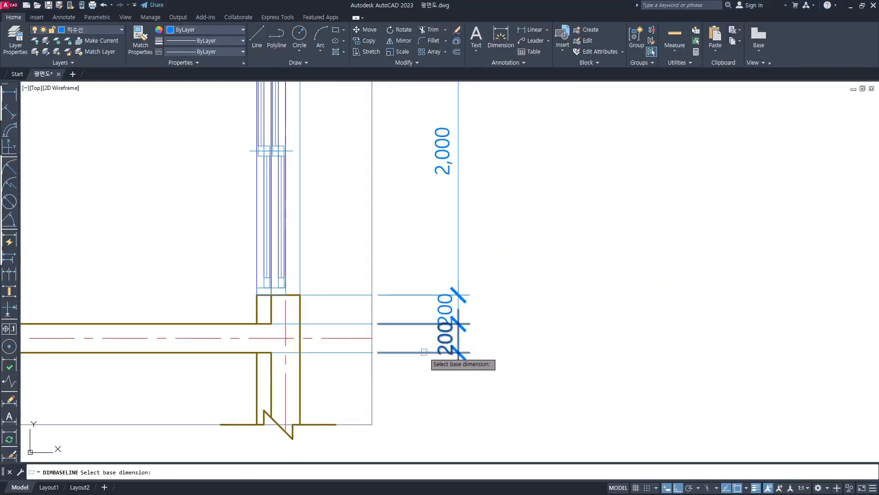
pyautogui.click(424, 351)
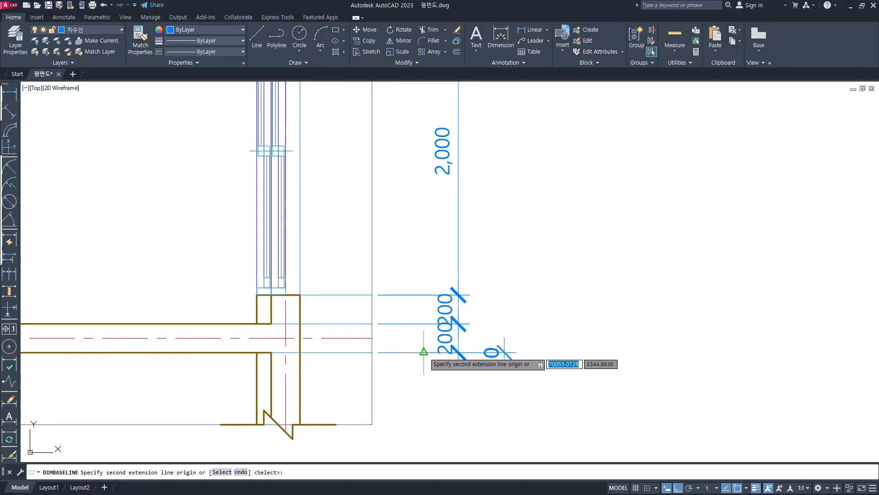
pyautogui.click(373, 294)
pyautogui.press('Return')
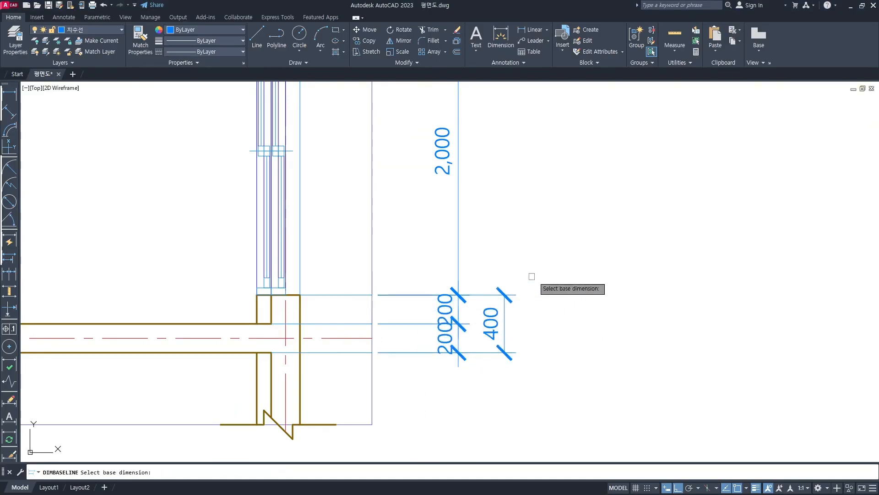
pyautogui.scroll(-2, 522, 284)
pyautogui.moveTo(517, 293); pyautogui.dragTo(507, 334, button='middle')
pyautogui.press('Escape')
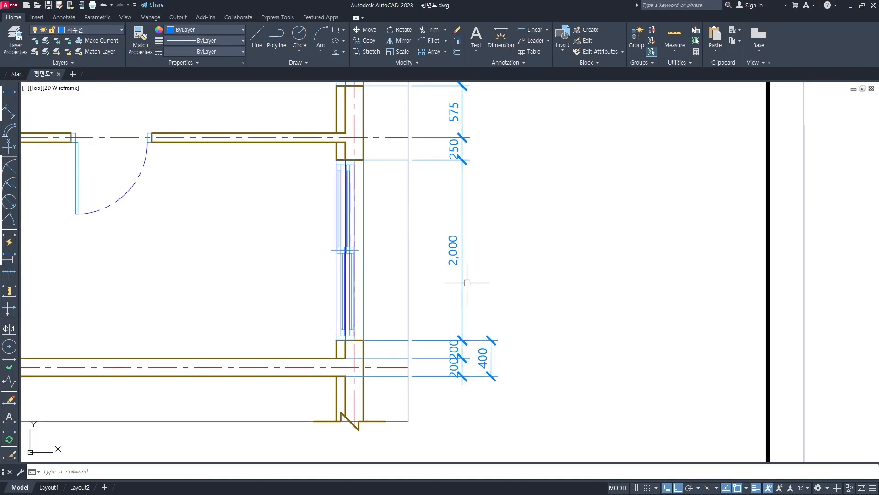
pyautogui.click(466, 296)
pyautogui.press('Escape')
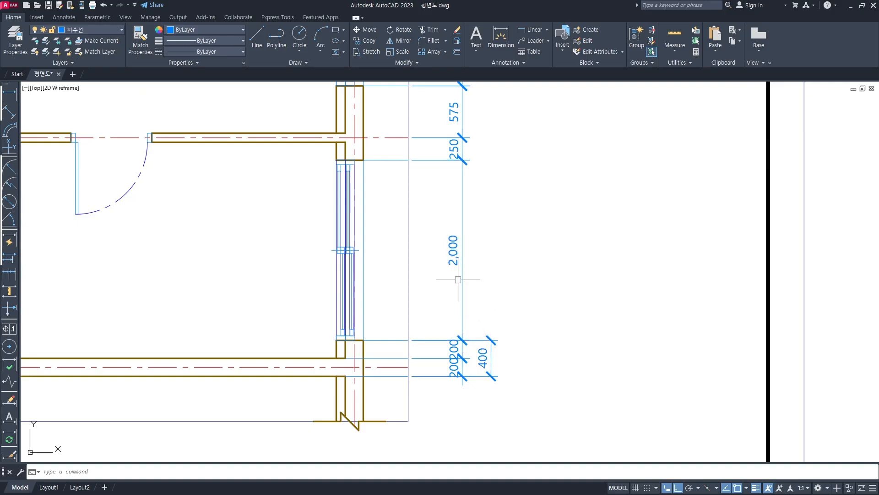
pyautogui.click(464, 273)
pyautogui.press('Escape')
# Step: Continue the outer dimension row up to the lower window's top edge and on to the upper window's bottom edge
pyautogui.moveTo(505, 303); pyautogui.dragTo(507, 331, button='middle')
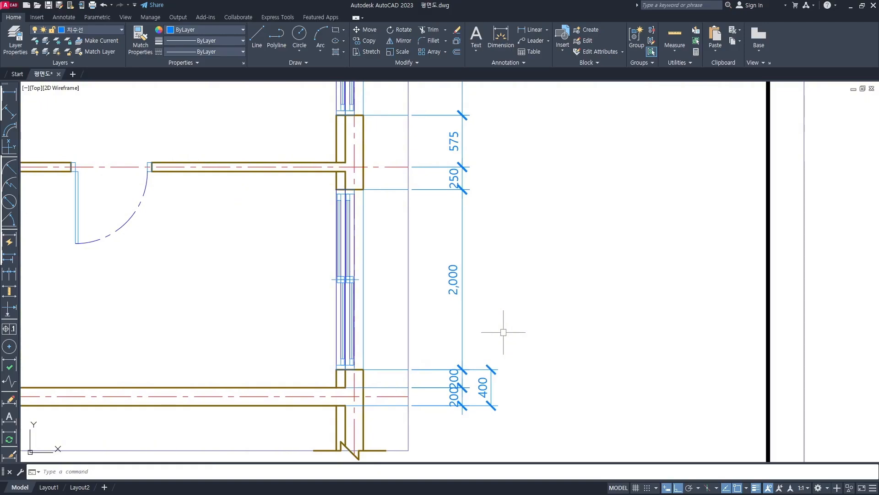
pyautogui.press('Return')
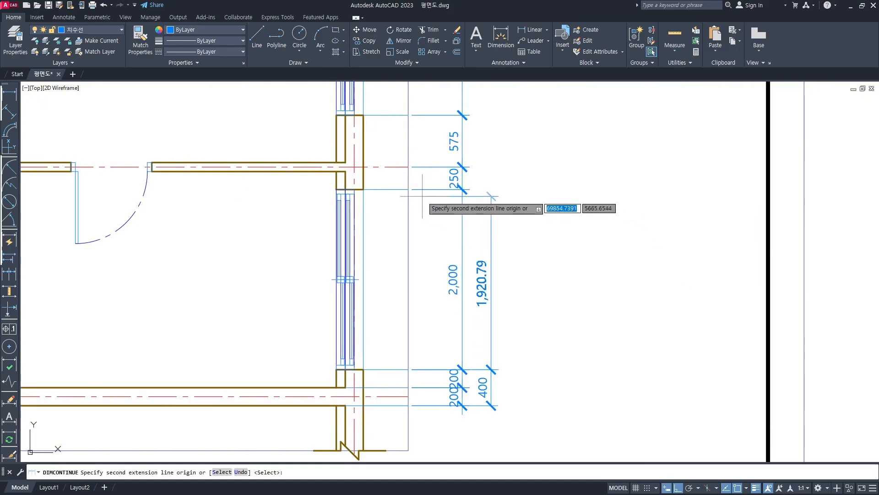
pyautogui.moveTo(409, 191); pyautogui.dragTo(405, 232, button='middle')
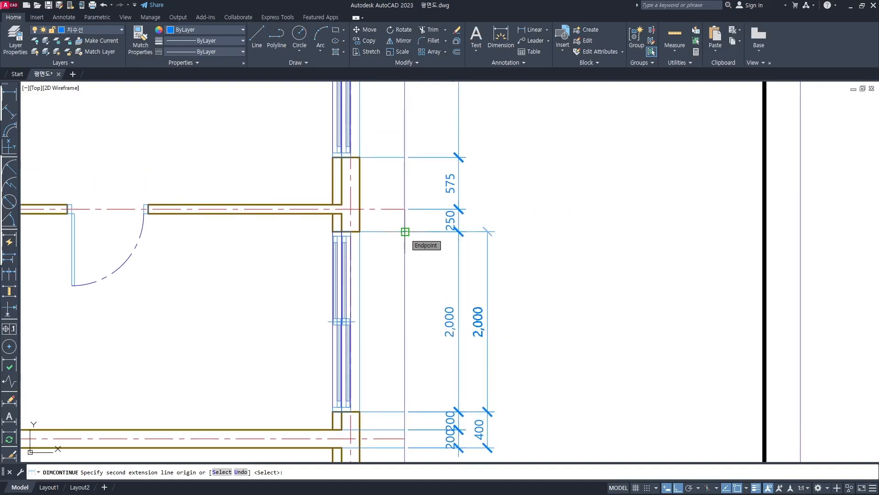
pyautogui.click(405, 232)
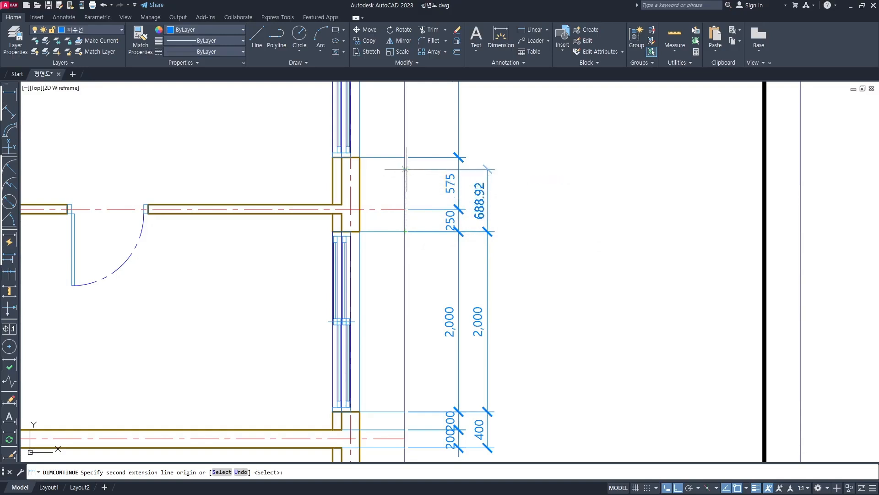
pyautogui.scroll(4, 403, 157)
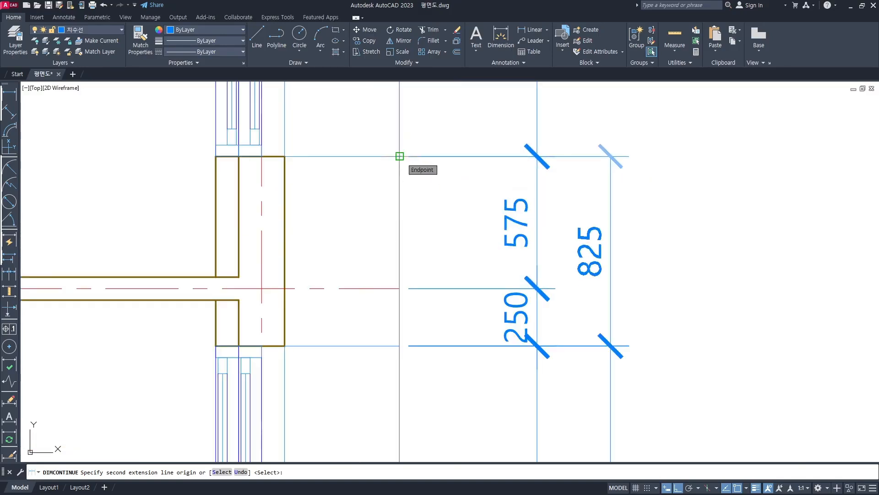
pyautogui.click(399, 156)
pyautogui.scroll(-4, 424, 201)
pyautogui.moveTo(424, 198); pyautogui.dragTo(444, 339, button='middle')
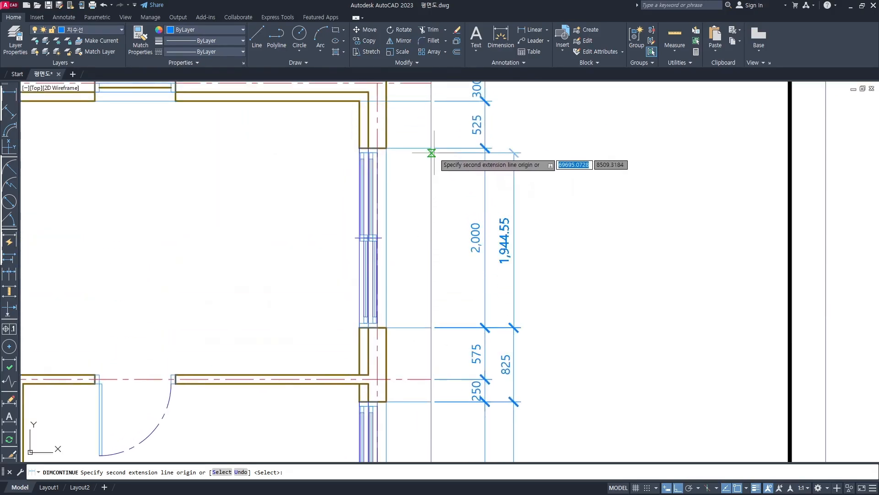
# Step: Continue the outer dimension row past the upper window's top edge to the top wall's outer face, and end the command
pyautogui.moveTo(432, 147); pyautogui.dragTo(425, 253, button='middle')
pyautogui.scroll(3, 424, 201)
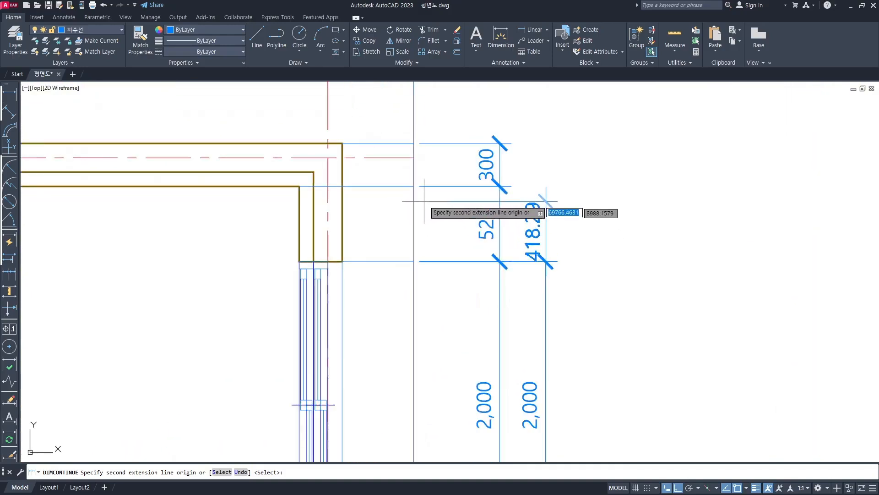
pyautogui.click(414, 143)
pyautogui.press('Escape')
# Step: Delete the two duplicate 2,000 window dimensions from the inner vertical dimension row
pyautogui.scroll(-5, 539, 180)
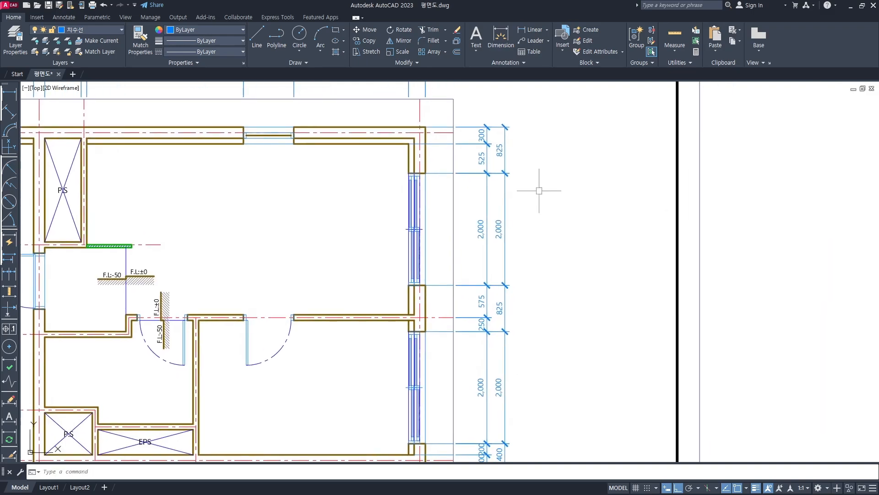
pyautogui.moveTo(547, 199); pyautogui.dragTo(533, 177, button='middle')
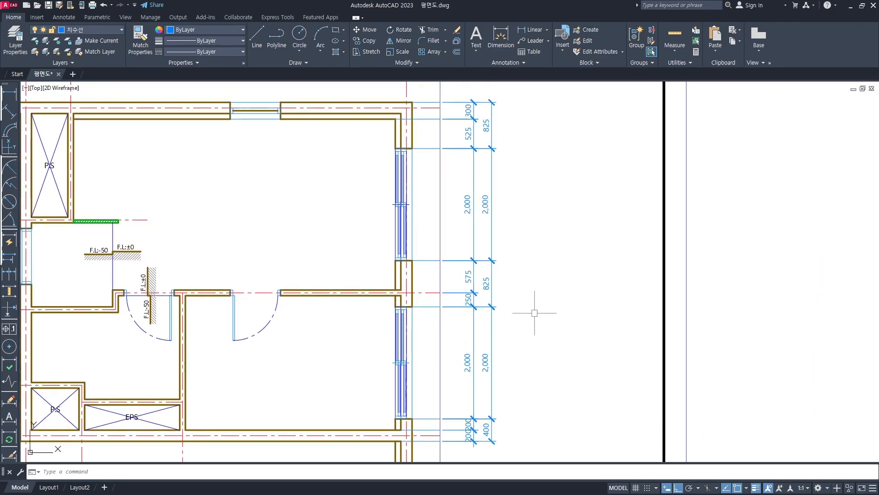
pyautogui.click(467, 362)
pyautogui.click(466, 213)
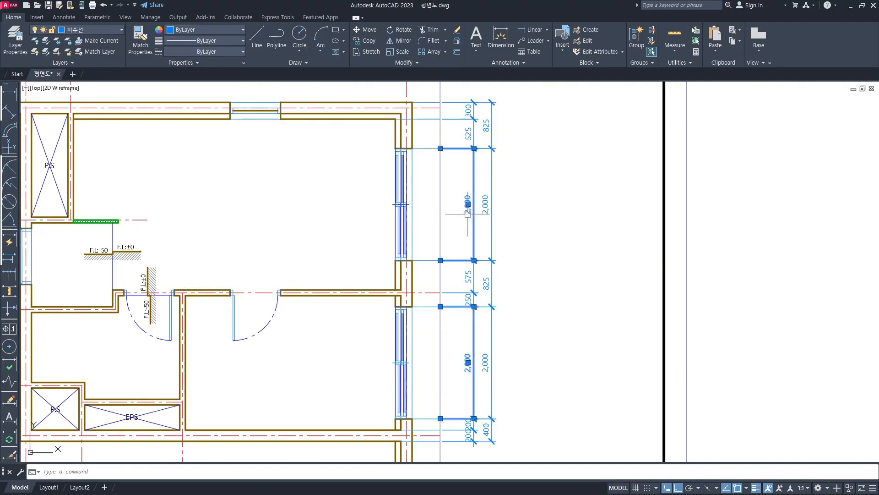
pyautogui.press('Delete')
# Step: Review the 300 wall thickness dimension at the upper corner and both vertical dimension rows against the whole floor plan
pyautogui.scroll(4, 428, 101)
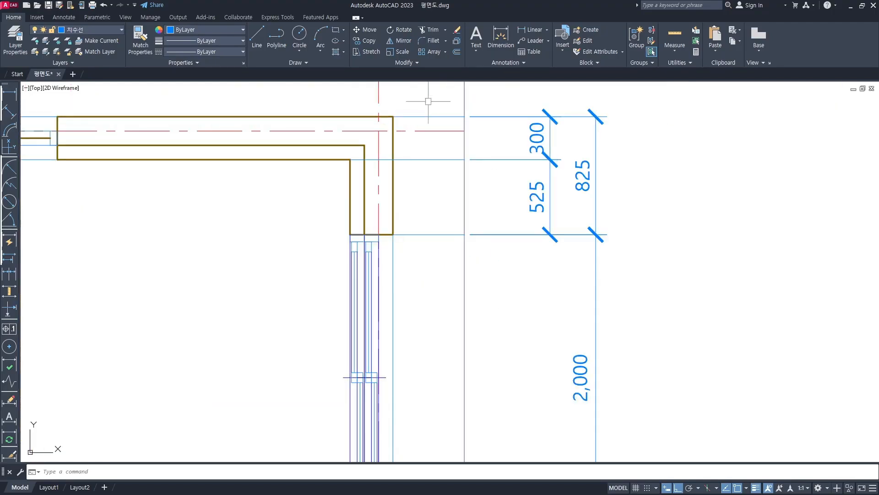
pyautogui.moveTo(538, 154); pyautogui.dragTo(524, 112)
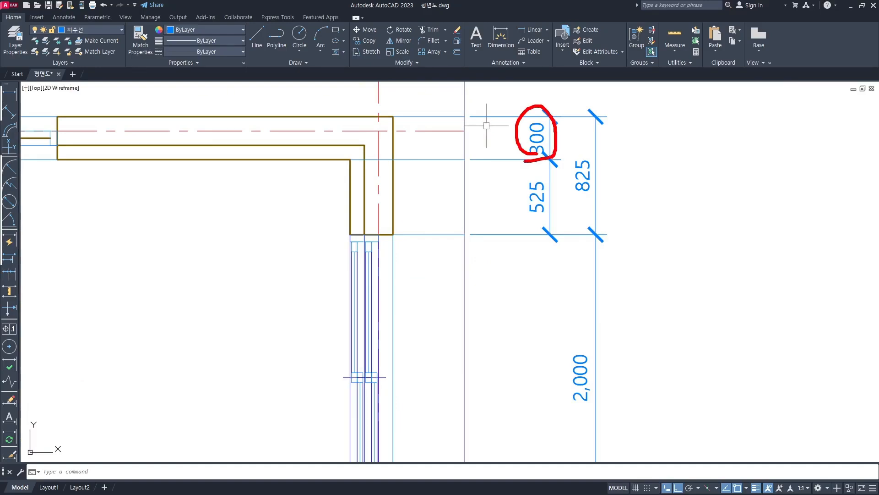
pyautogui.press('Escape')
pyautogui.scroll(-6, 526, 163)
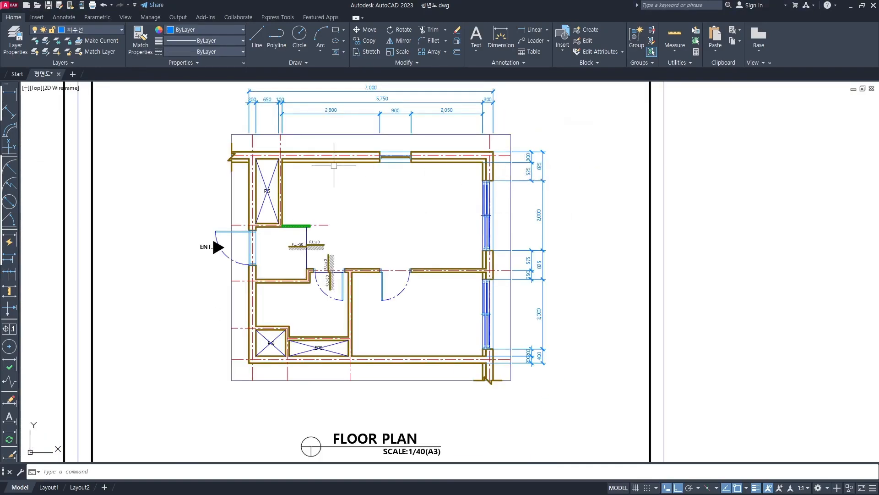
pyautogui.scroll(4, 333, 165)
pyautogui.moveTo(334, 166); pyautogui.dragTo(288, 166, button='middle')
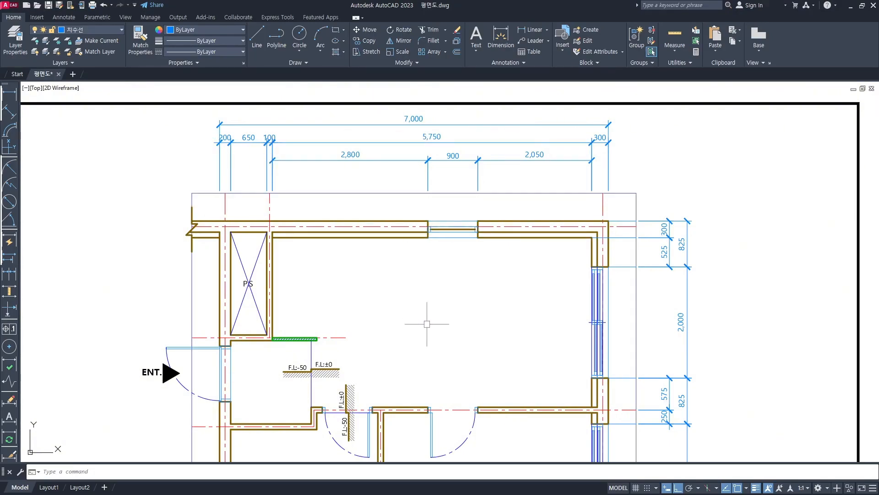
pyautogui.scroll(-5, 438, 342)
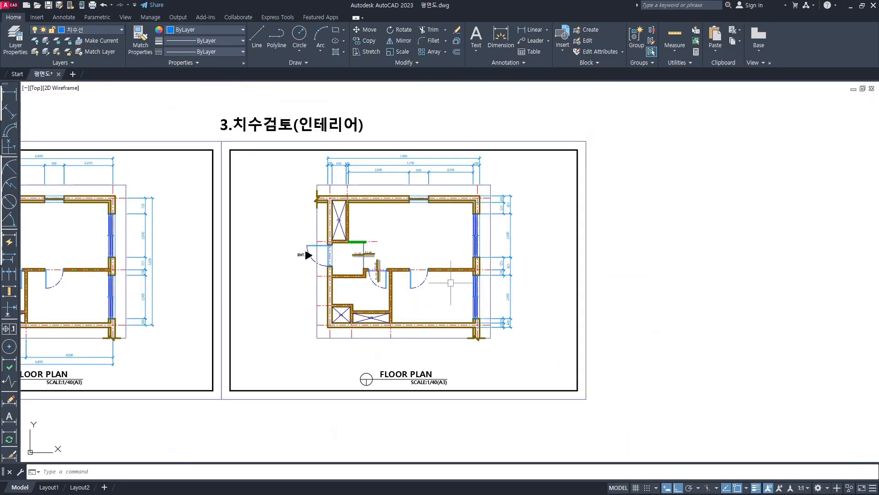
pyautogui.scroll(2, 509, 266)
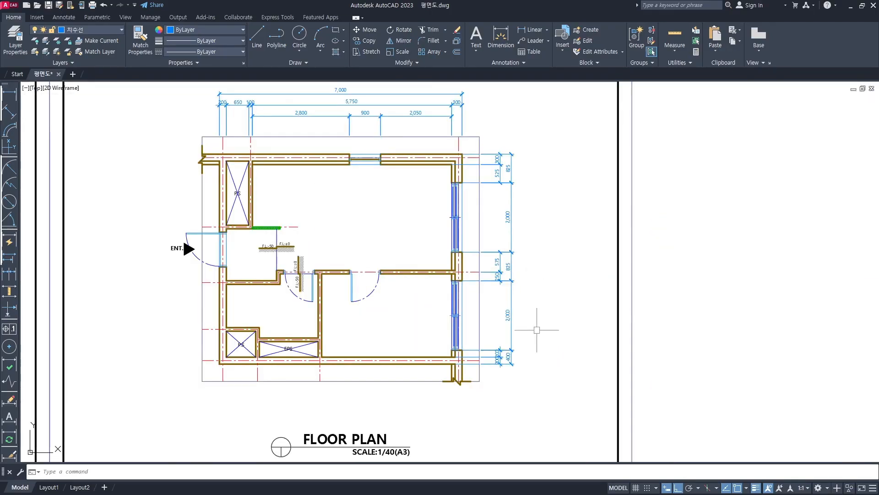
pyautogui.scroll(2, 546, 268)
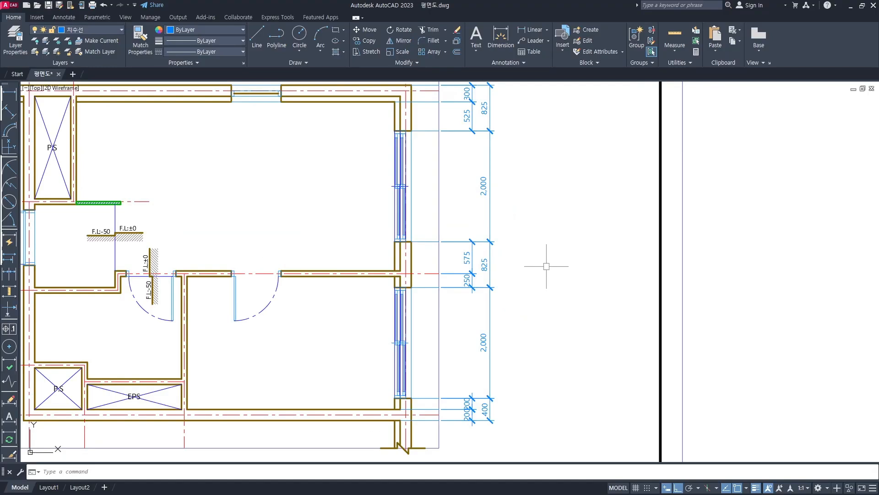
pyautogui.scroll(-2, 526, 236)
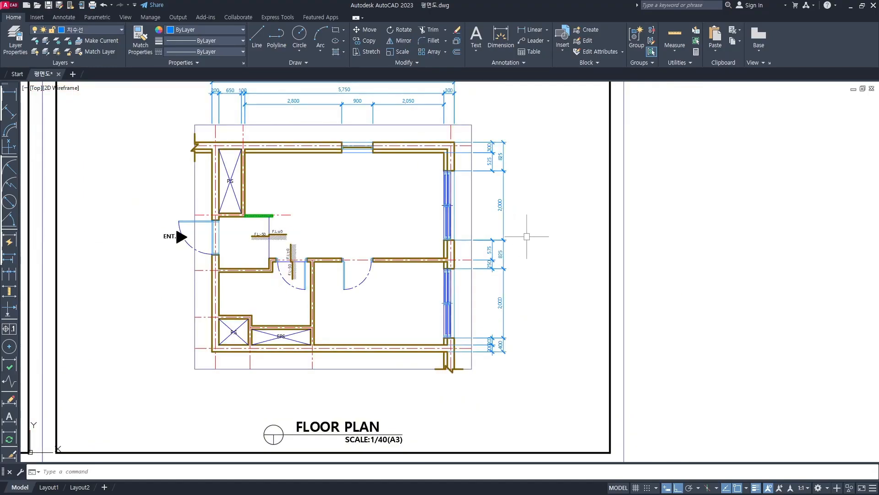
pyautogui.moveTo(527, 237); pyautogui.dragTo(449, 256, button='middle')
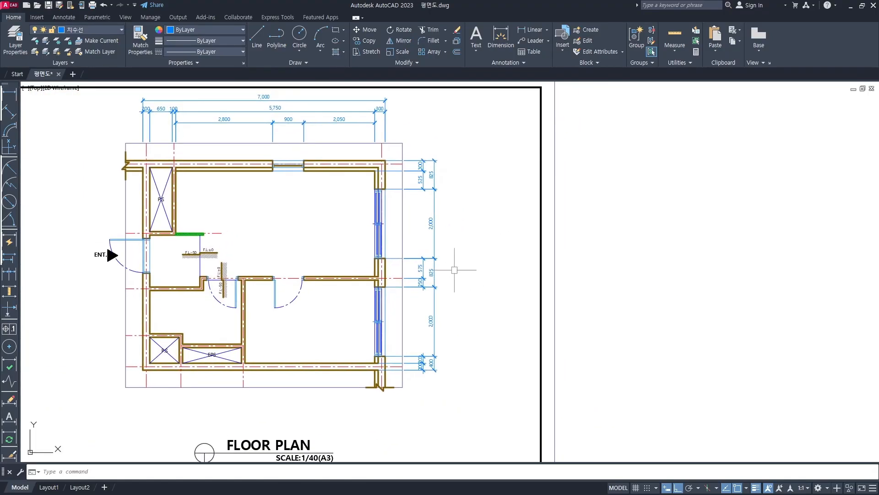
pyautogui.scroll(2, 455, 270)
pyautogui.scroll(-2, 454, 269)
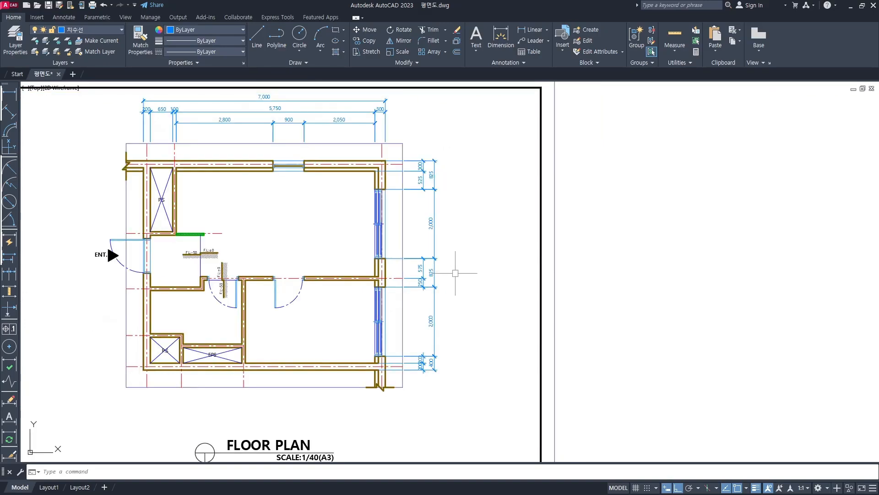
# Step: Add an overall baseline dimension from the top wall's outer face to the bottom wall's outer face, outside the existing vertical rows, and end the command
pyautogui.write('DIM')
pyautogui.write('BA')
pyautogui.press('Return')
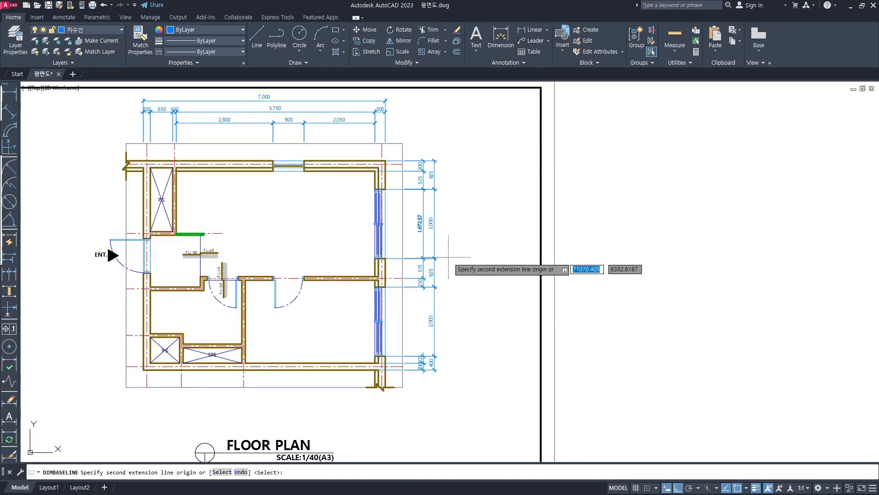
pyautogui.click(422, 161)
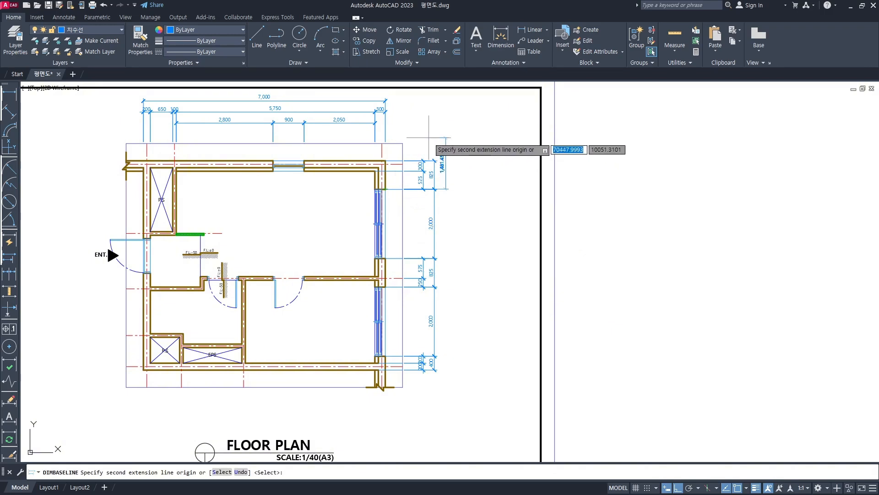
pyautogui.press('Return')
pyautogui.scroll(5, 429, 161)
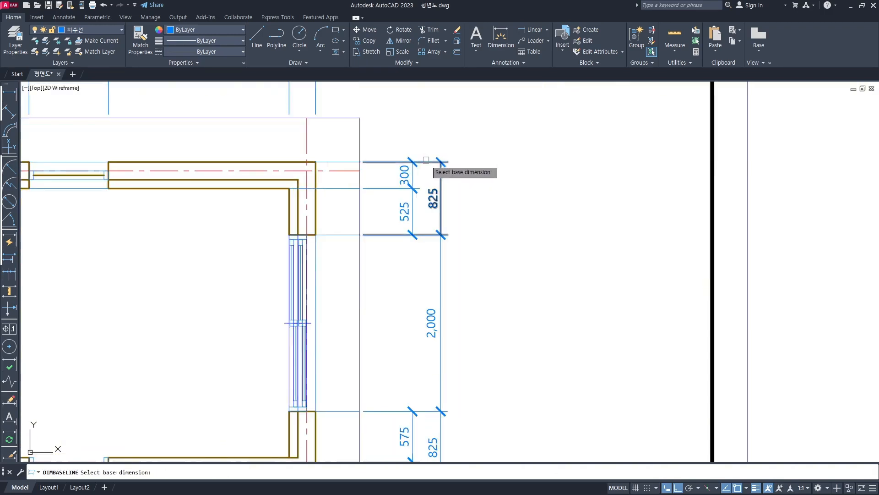
pyautogui.click(425, 160)
pyautogui.scroll(-5, 441, 274)
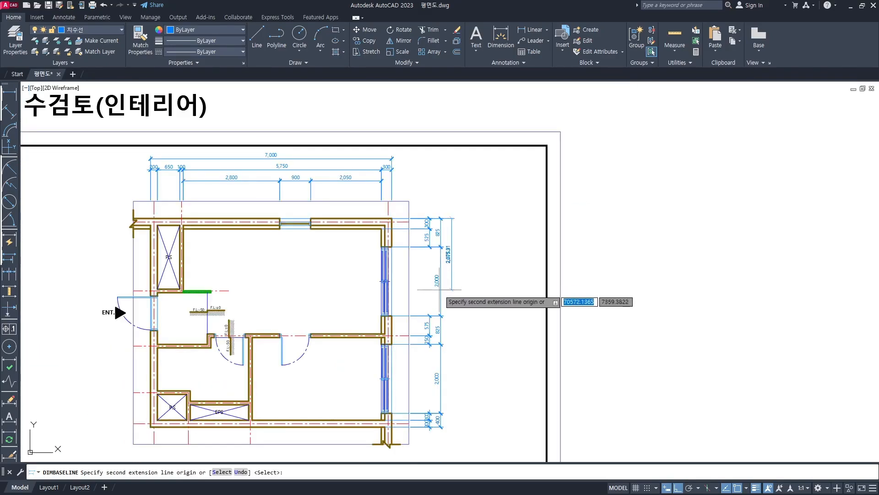
pyautogui.moveTo(440, 286); pyautogui.dragTo(445, 169, button='middle')
pyautogui.scroll(4, 447, 275)
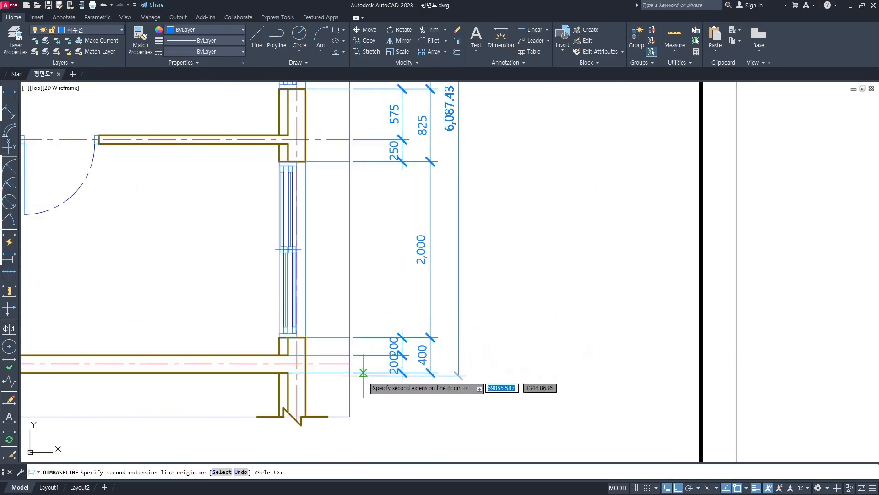
pyautogui.click(350, 371)
pyautogui.press('Return')
pyautogui.scroll(-2, 422, 378)
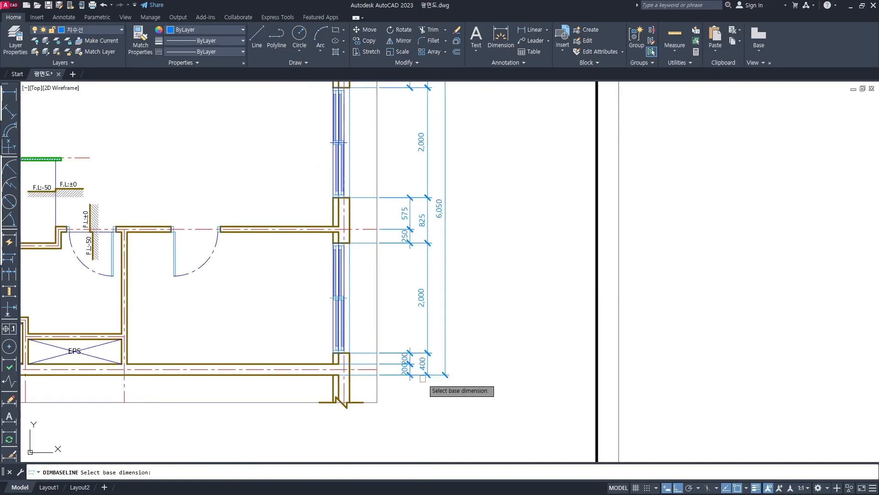
pyautogui.press('Escape')
# Step: Examine the guide lines between the wall and the vertical dimensions at the lower corner and around the lower window
pyautogui.moveTo(465, 313); pyautogui.dragTo(505, 343, button='middle')
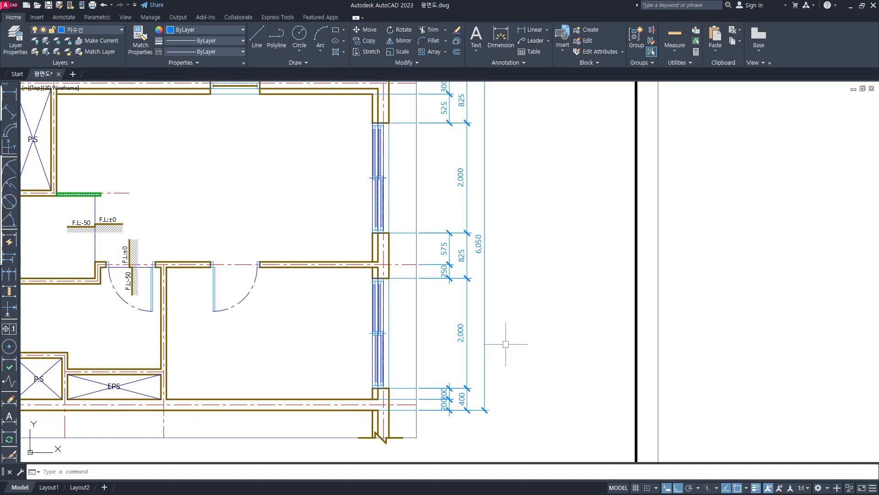
pyautogui.scroll(4, 446, 424)
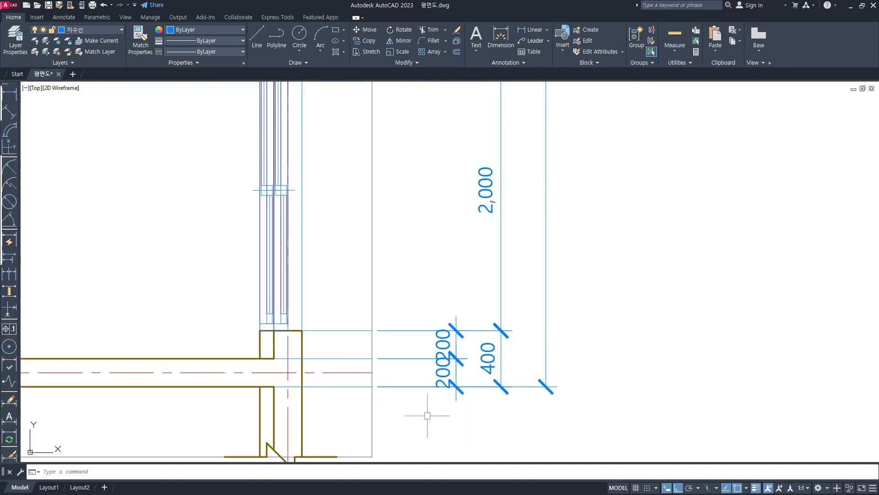
pyautogui.hotkey('ctrl', '2')
pyautogui.moveTo(344, 396); pyautogui.dragTo(370, 361)
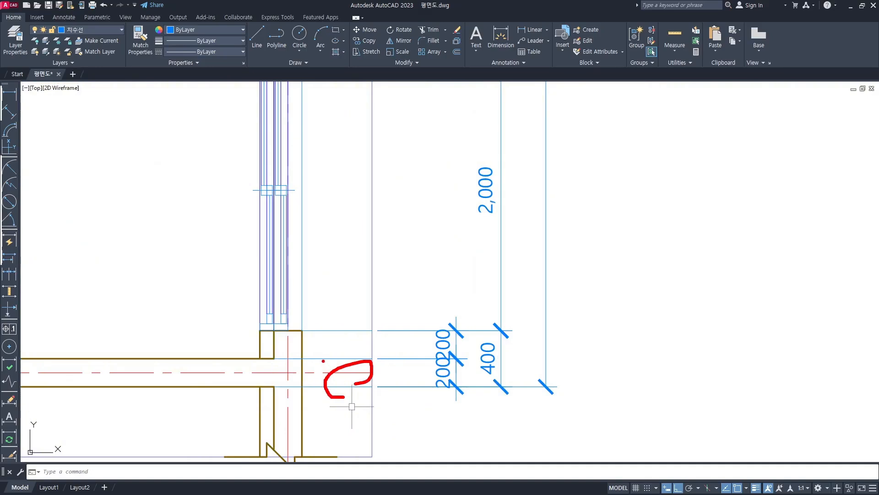
pyautogui.moveTo(314, 359)
pyautogui.mouseDown()
pyautogui.moveTo(315, 330)
pyautogui.moveTo(318, 358)
pyautogui.mouseUp()
pyautogui.press('Escape')
pyautogui.scroll(-2, 379, 302)
pyautogui.moveTo(379, 305); pyautogui.dragTo(385, 336, button='middle')
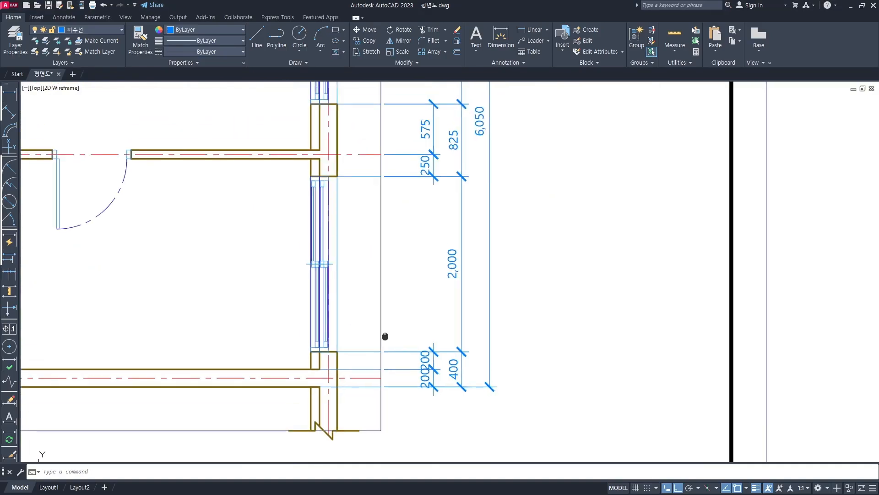
pyautogui.hotkey('ctrl', '2')
pyautogui.moveTo(356, 314); pyautogui.dragTo(355, 289)
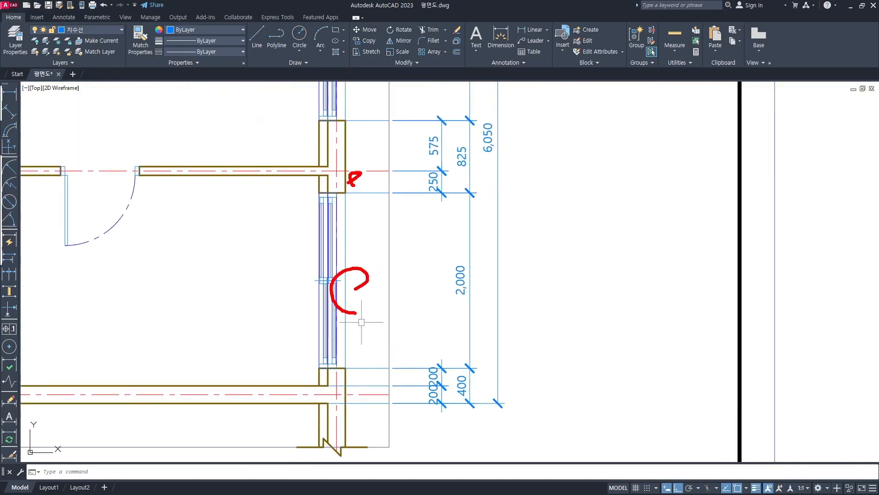
pyautogui.press('Escape')
pyautogui.scroll(-3, 448, 163)
pyautogui.moveTo(428, 233); pyautogui.dragTo(458, 259, button='middle')
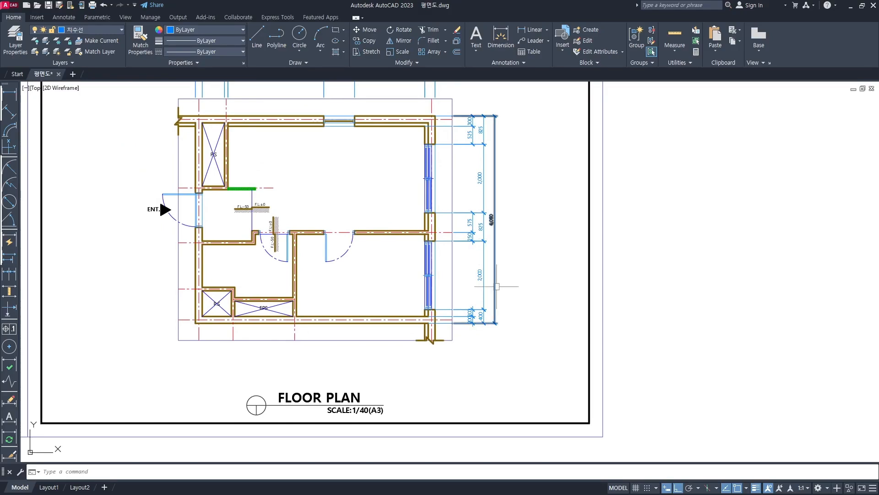
# Step: Delete the short guide lines at the lower window's top and bottom edges and at the bottom wall's outer and inner faces
pyautogui.scroll(2, 460, 245)
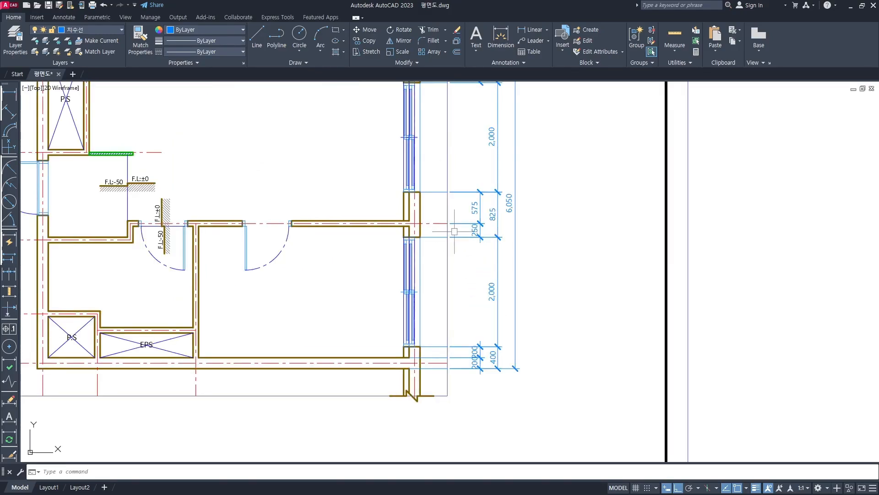
pyautogui.scroll(2, 455, 232)
pyautogui.click(439, 232)
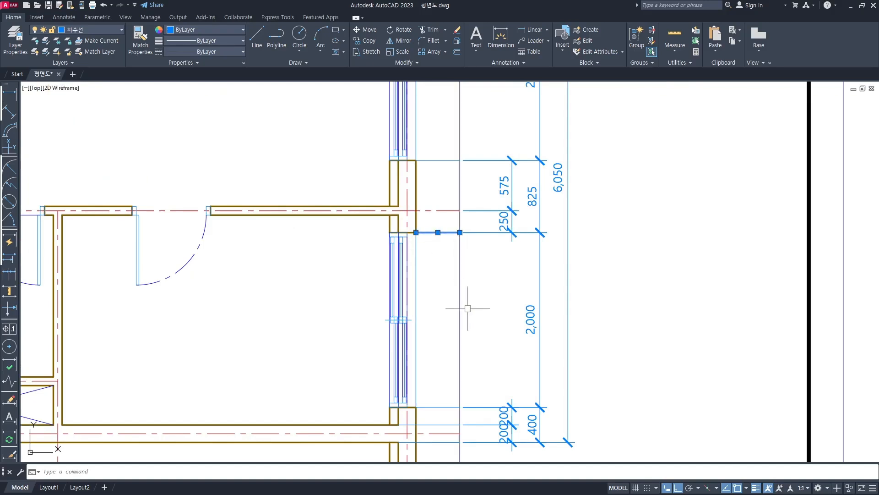
pyautogui.press('Delete')
pyautogui.moveTo(464, 344); pyautogui.dragTo(474, 287, button='middle')
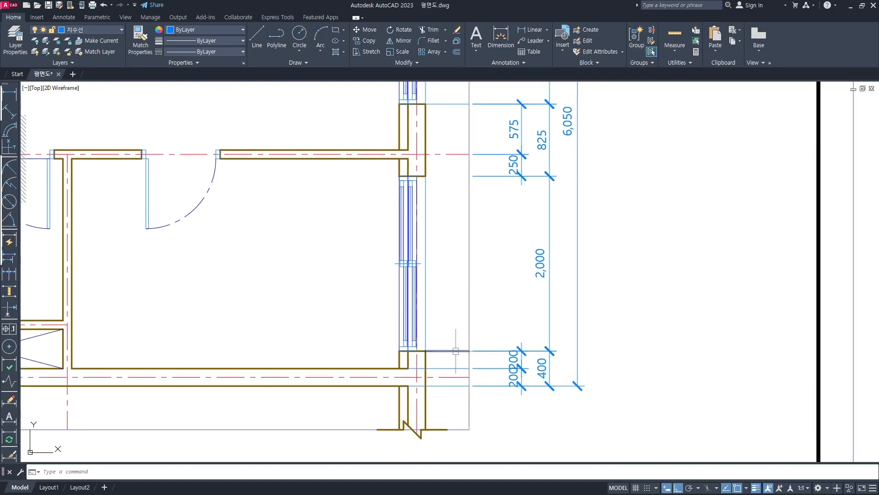
pyautogui.click(456, 351)
pyautogui.press('Delete')
pyautogui.click(453, 386)
pyautogui.press('Delete')
pyautogui.click(451, 369)
pyautogui.press('Delete')
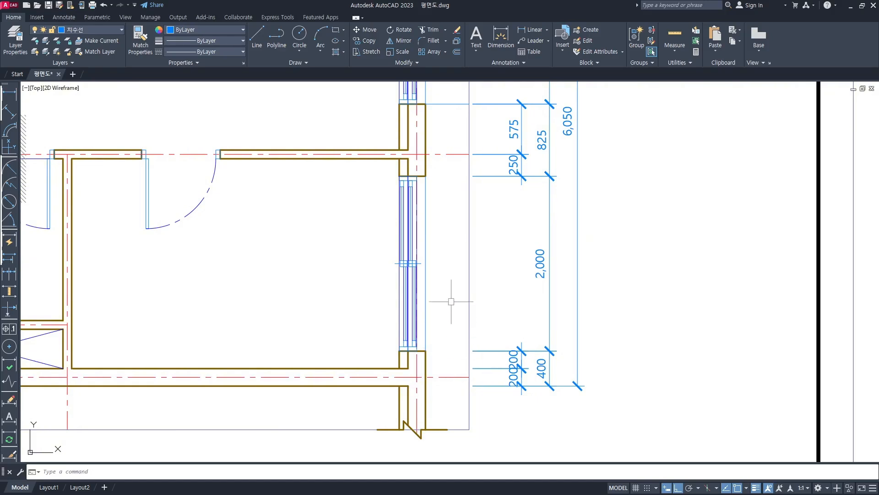
# Step: Delete the remaining guide lines at the upper window's bottom and top edges and at the top wall's inner and outer faces
pyautogui.moveTo(451, 301); pyautogui.dragTo(459, 404, button='middle')
pyautogui.click(463, 208)
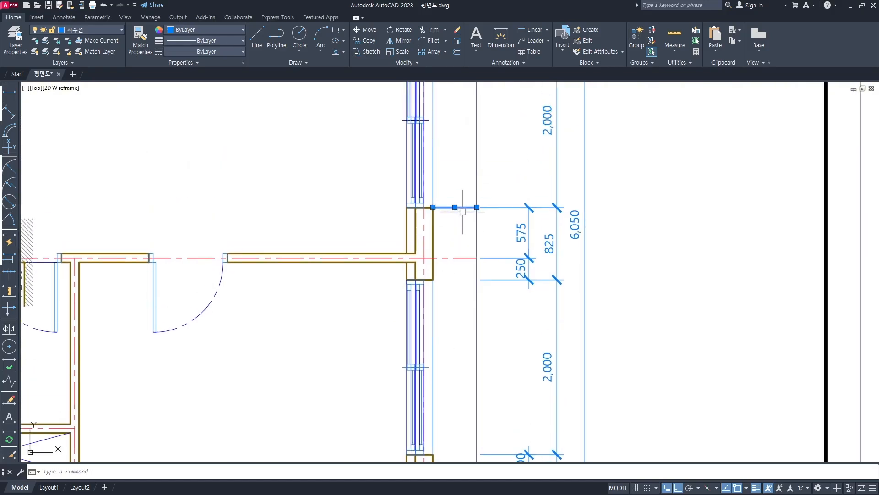
pyautogui.press('Delete')
pyautogui.scroll(-3, 457, 197)
pyautogui.scroll(2, 457, 194)
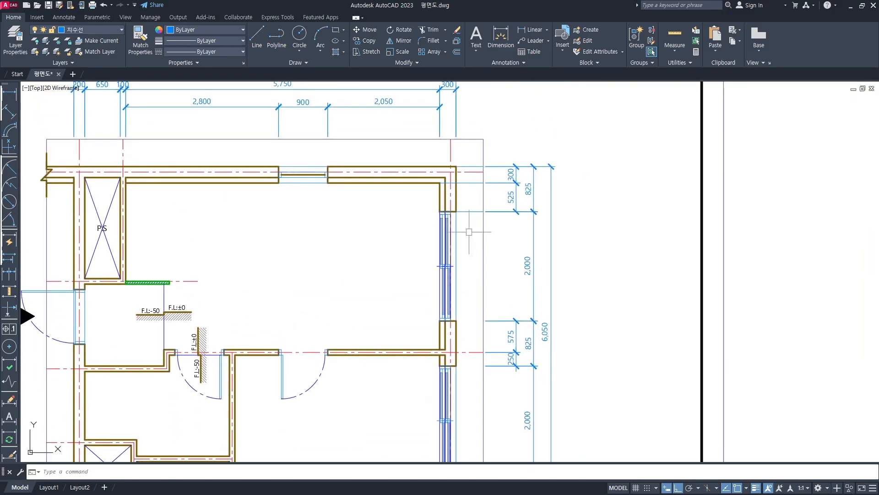
pyautogui.scroll(2, 476, 211)
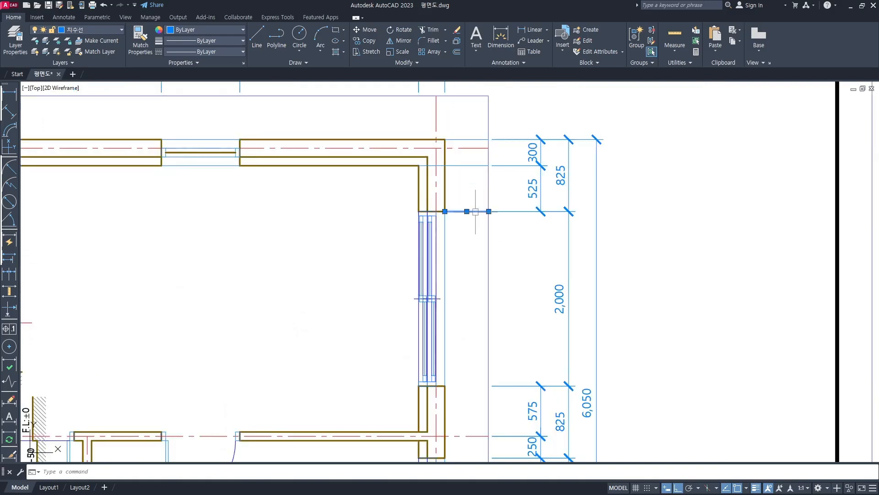
pyautogui.press('Delete')
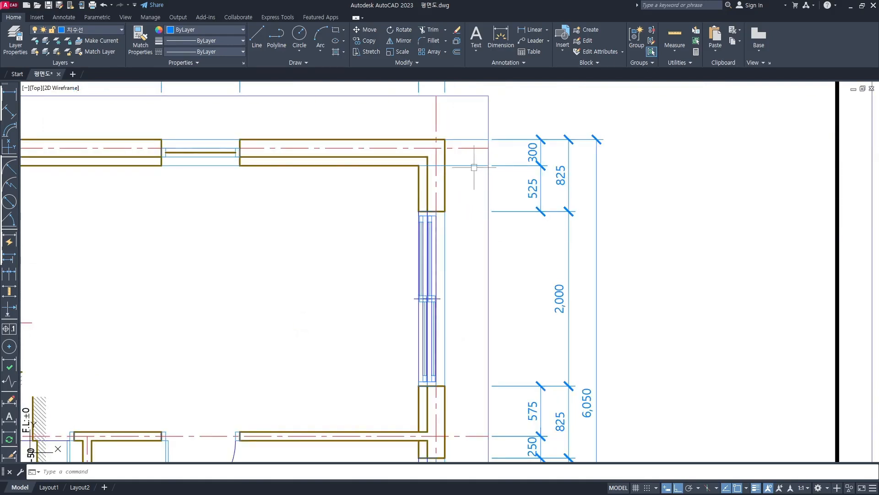
pyautogui.scroll(-6, 477, 146)
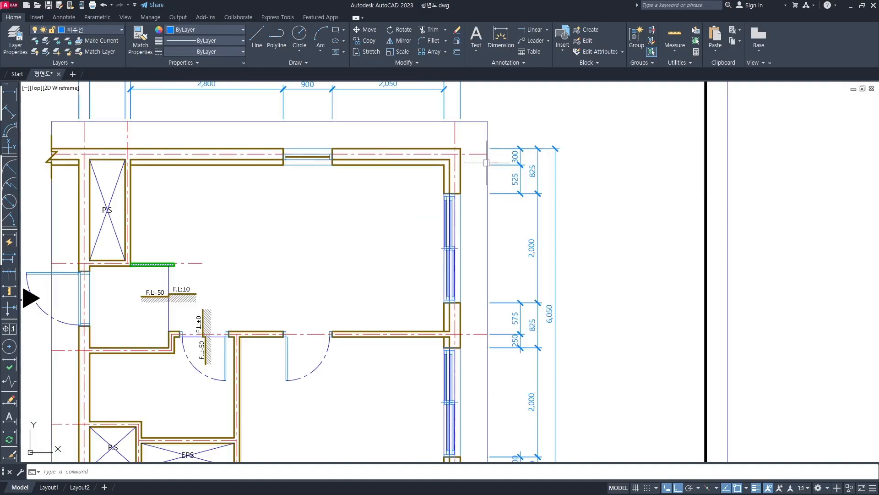
# Step: Examine the overlapping texts of the two 200 dimensions at the lower end of the inner dimension row
pyautogui.moveTo(514, 208)
pyautogui.mouseDown(button='middle')
pyautogui.moveTo(525, 150)
pyautogui.moveTo(537, 176)
pyautogui.mouseUp(button='middle')
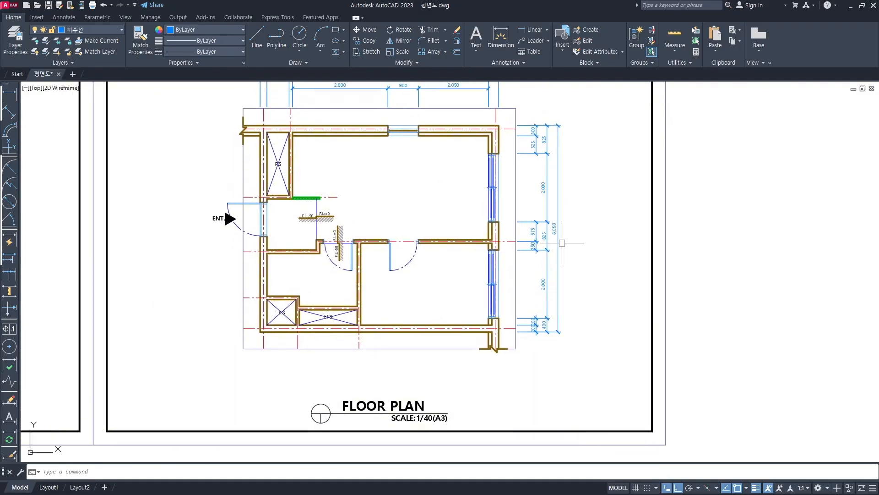
pyautogui.scroll(4, 538, 338)
pyautogui.scroll(2, 538, 338)
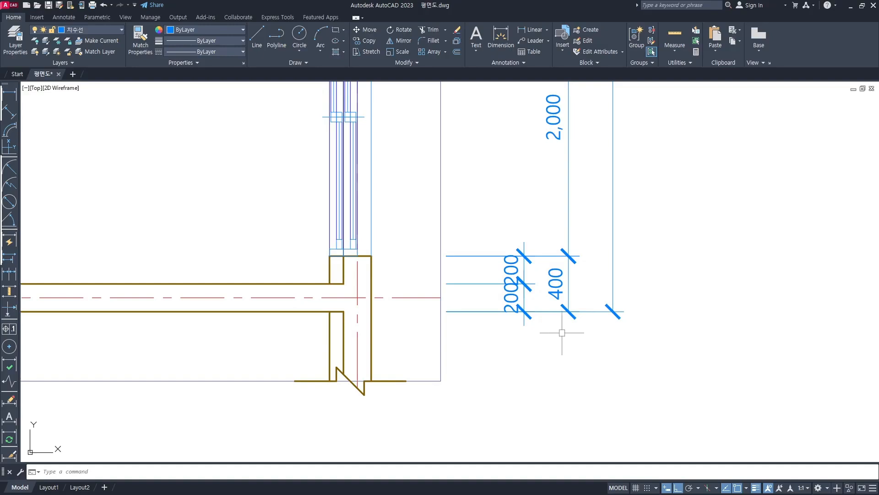
pyautogui.scroll(2, 550, 332)
pyautogui.moveTo(502, 328); pyautogui.dragTo(503, 287, button='middle')
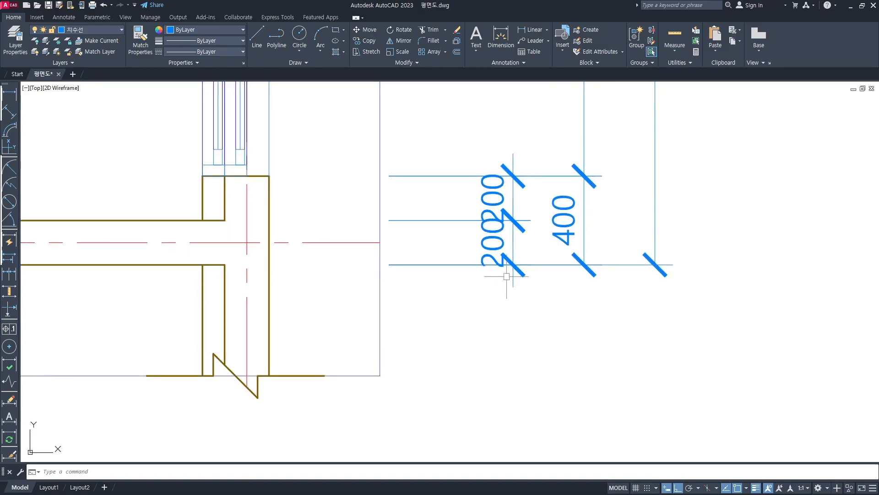
pyautogui.click(503, 244)
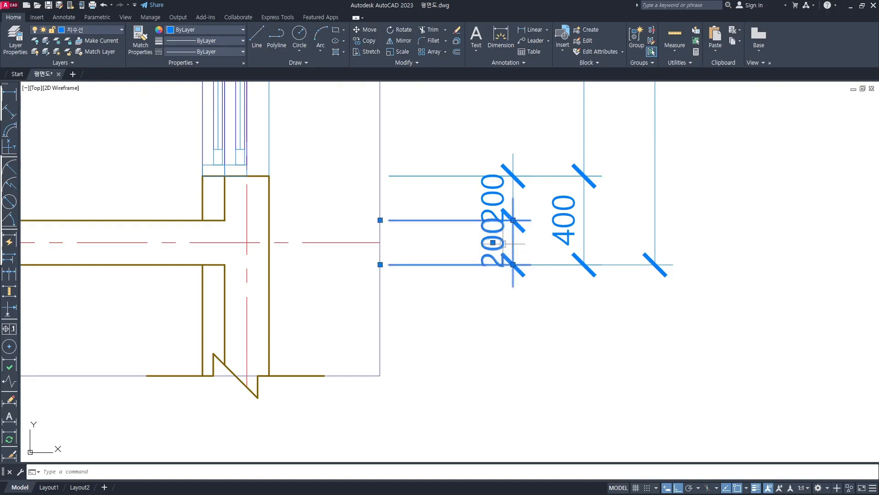
pyautogui.press('Escape')
pyautogui.scroll(-4, 487, 330)
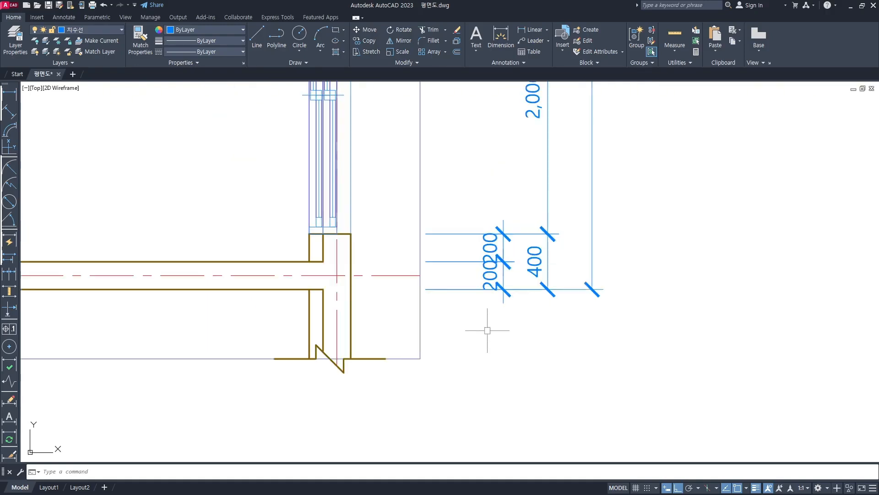
pyautogui.scroll(4, 494, 296)
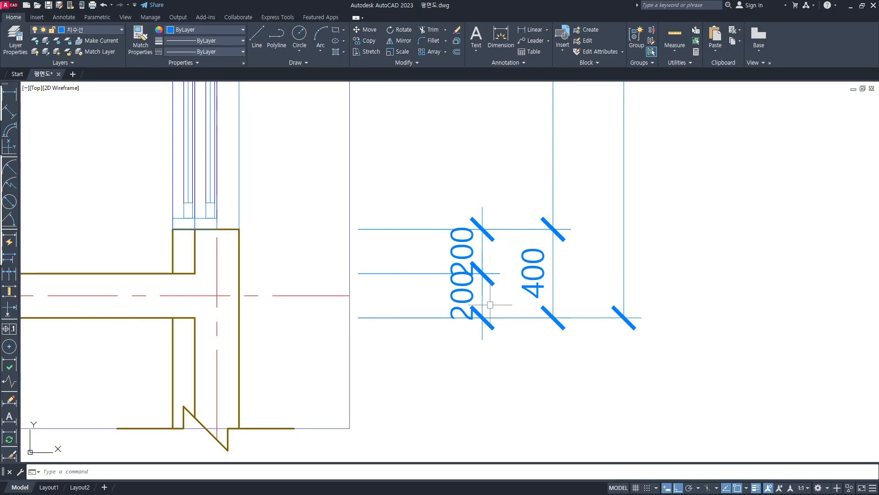
pyautogui.scroll(-3, 490, 304)
pyautogui.scroll(3, 474, 298)
pyautogui.click(476, 297)
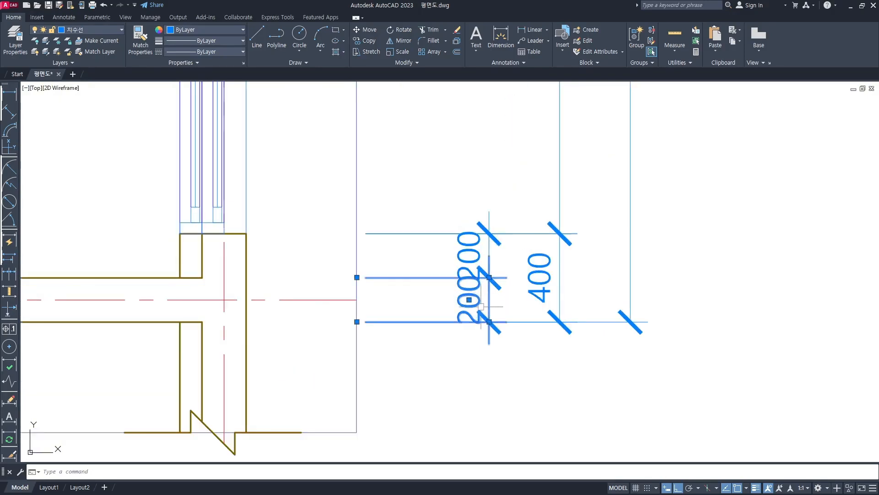
pyautogui.moveTo(472, 255); pyautogui.dragTo(480, 242, button='middle')
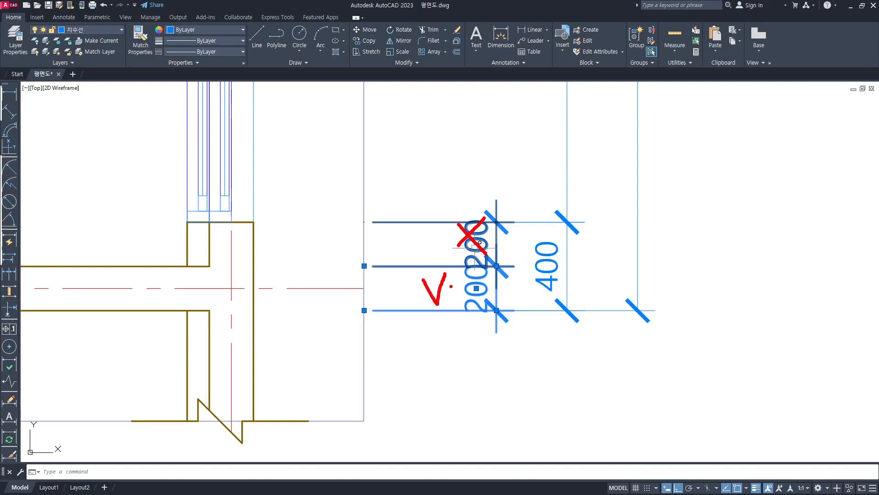
pyautogui.press('Escape')
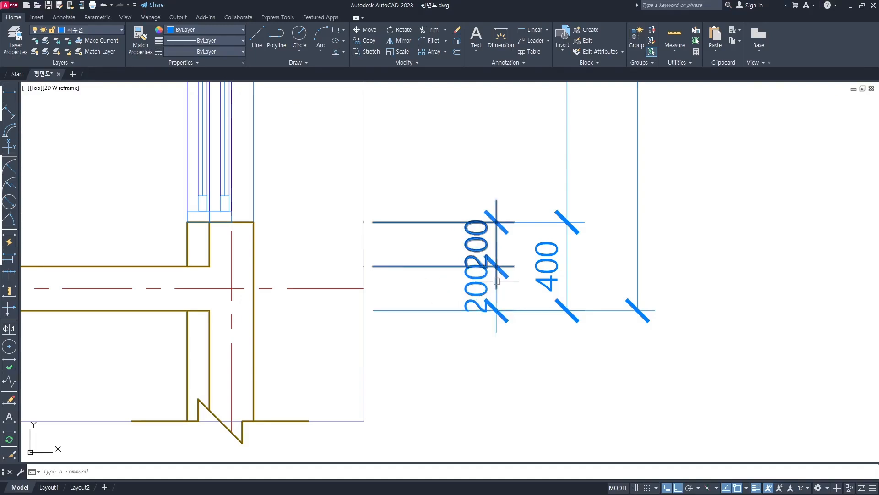
# Step: Move the lower 200 dimension's text straight down below the inner dimension row using the Move with Leader option
pyautogui.click(485, 296)
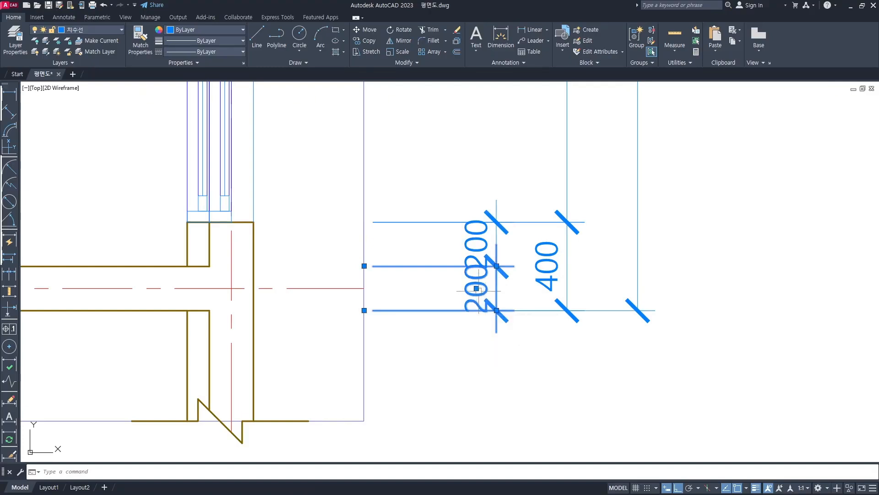
pyautogui.moveTo(476, 288)
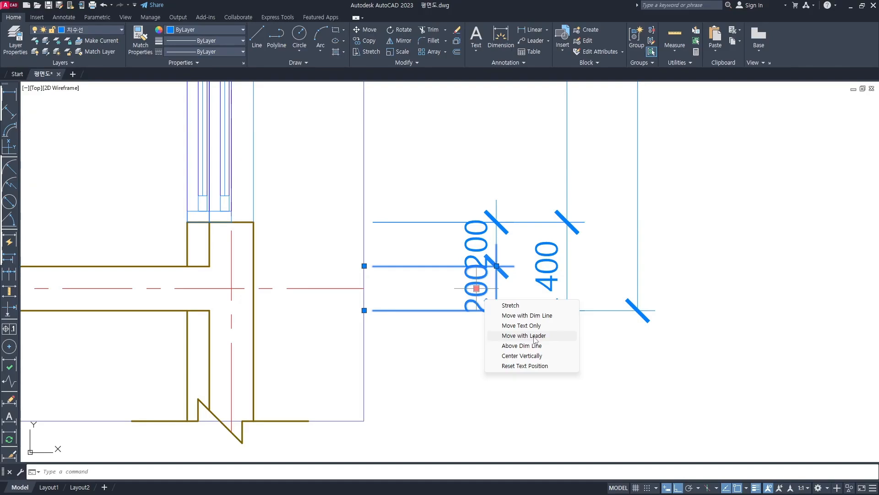
pyautogui.click(524, 335)
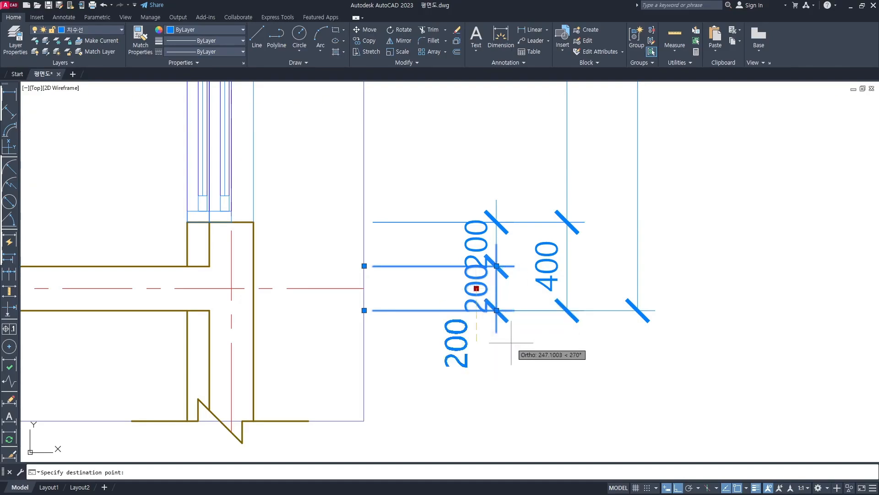
pyautogui.scroll(-2, 499, 364)
pyautogui.moveTo(499, 364); pyautogui.dragTo(490, 276, button='middle')
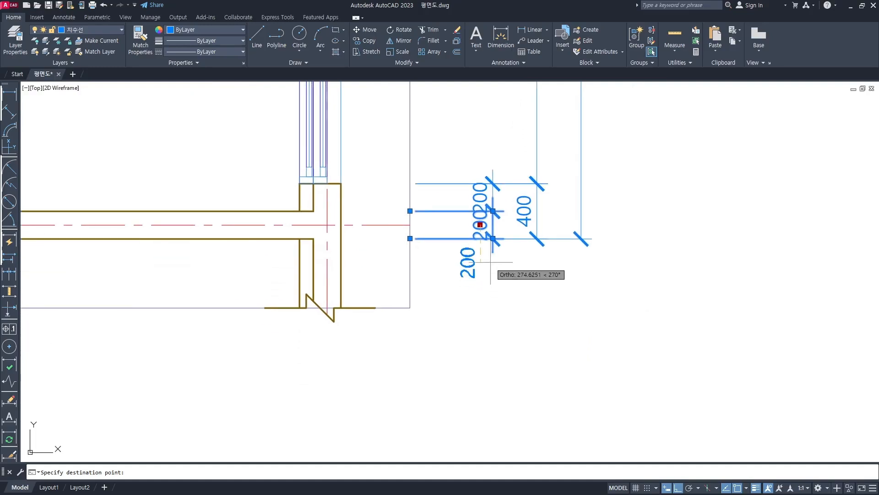
pyautogui.scroll(2, 486, 263)
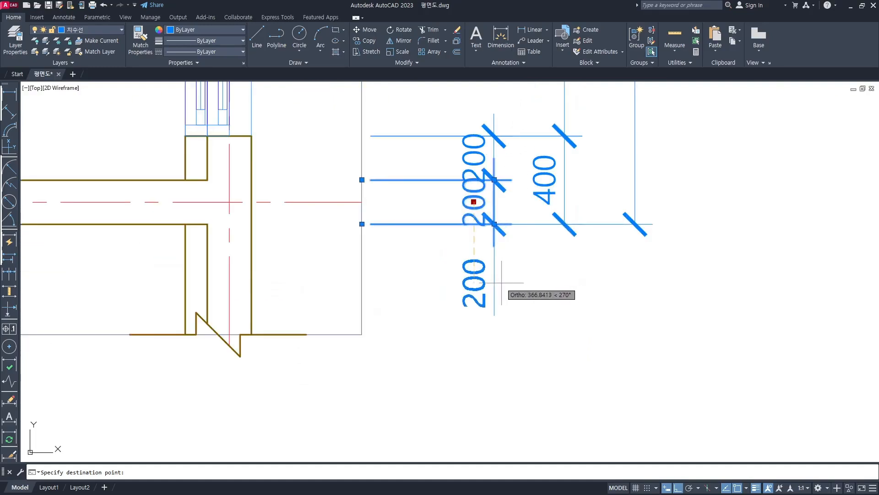
pyautogui.click(526, 282)
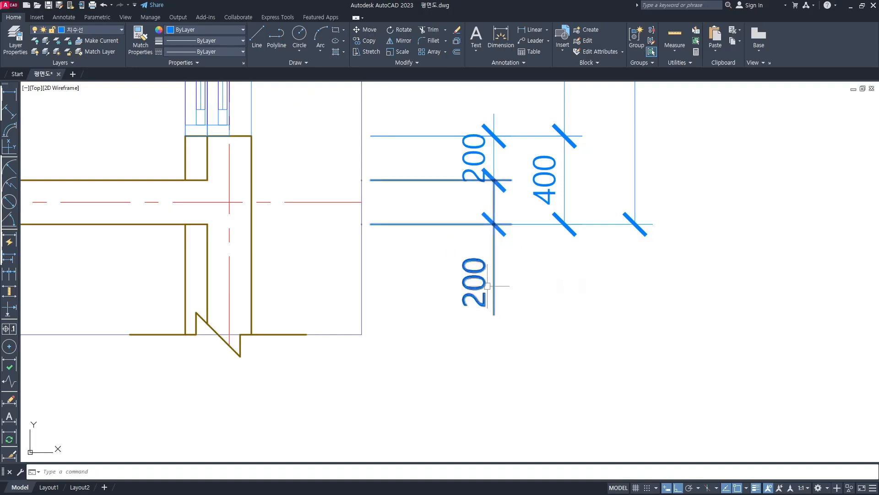
pyautogui.press('Escape')
# Step: Try to stretch the lower 200 text slightly upward by its grip, and undo that shift
pyautogui.scroll(-2, 485, 293)
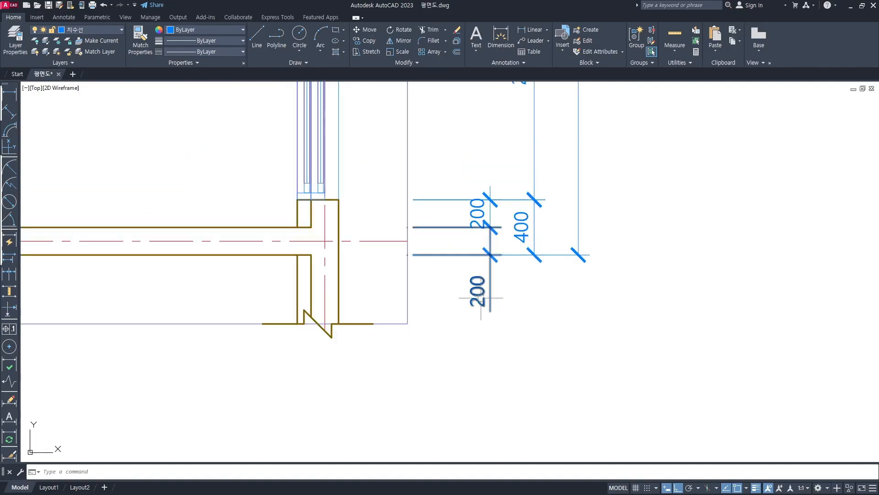
pyautogui.scroll(2, 483, 295)
pyautogui.click(481, 299)
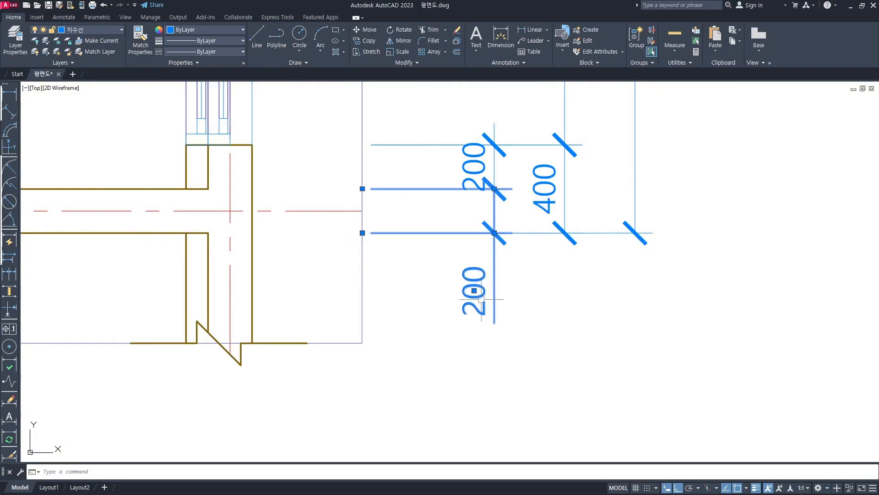
pyautogui.click(474, 291)
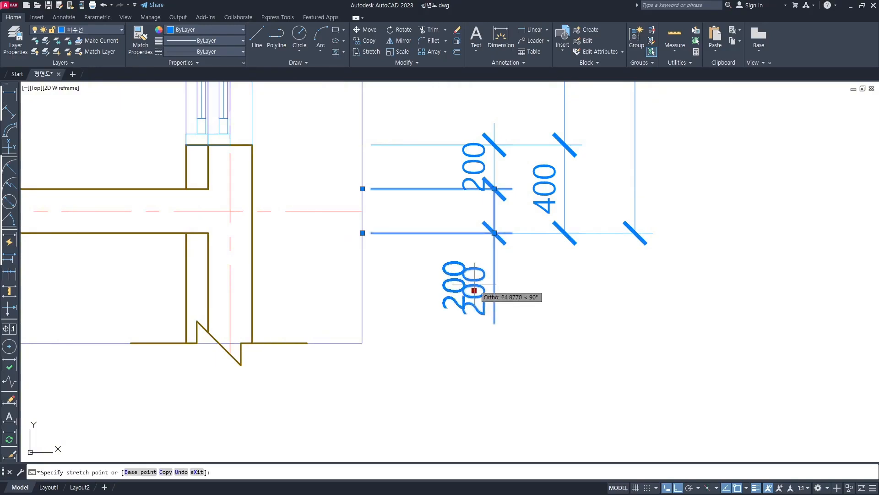
pyautogui.click(486, 277)
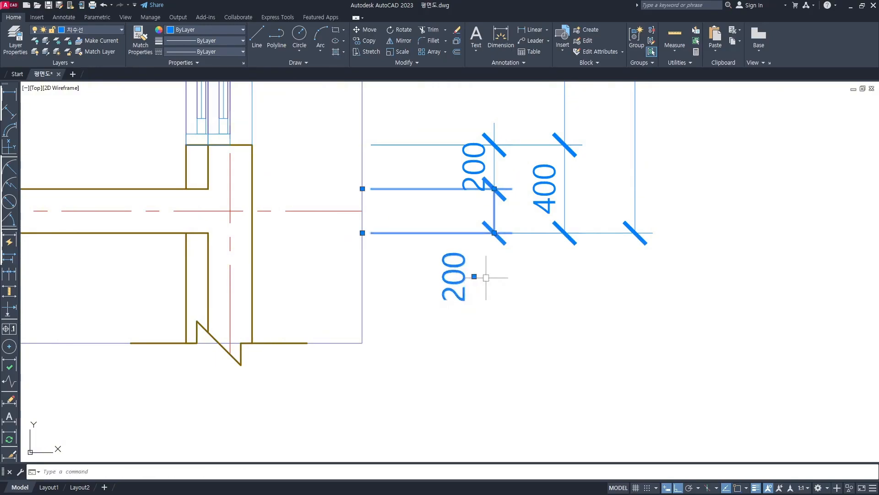
pyautogui.hotkey('ctrl', 'z')
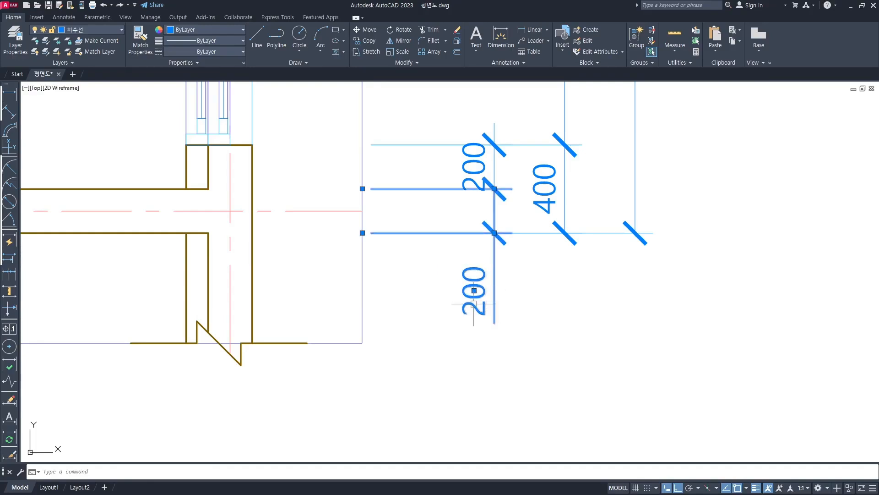
# Step: Stretch the lower 200 text further down by its grip, try moving it back up, and undo the upward move
pyautogui.click(474, 290)
pyautogui.click(502, 326)
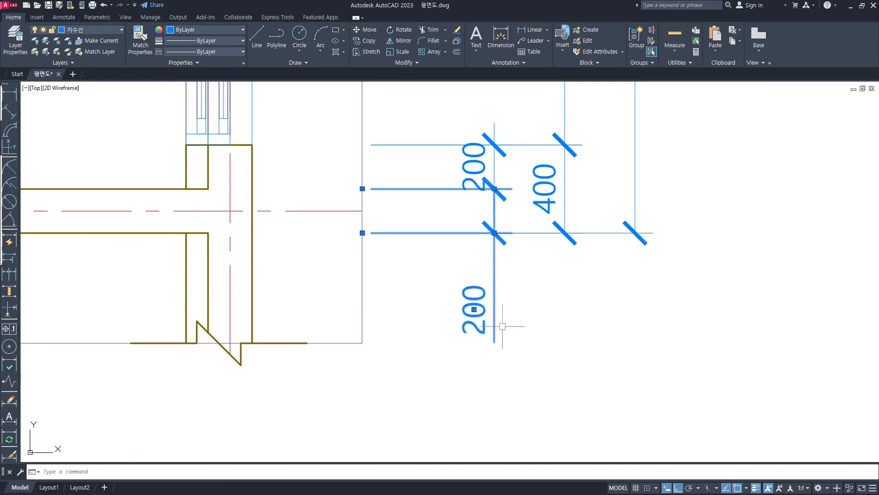
pyautogui.click(474, 309)
pyautogui.click(476, 287)
pyautogui.moveTo(479, 290)
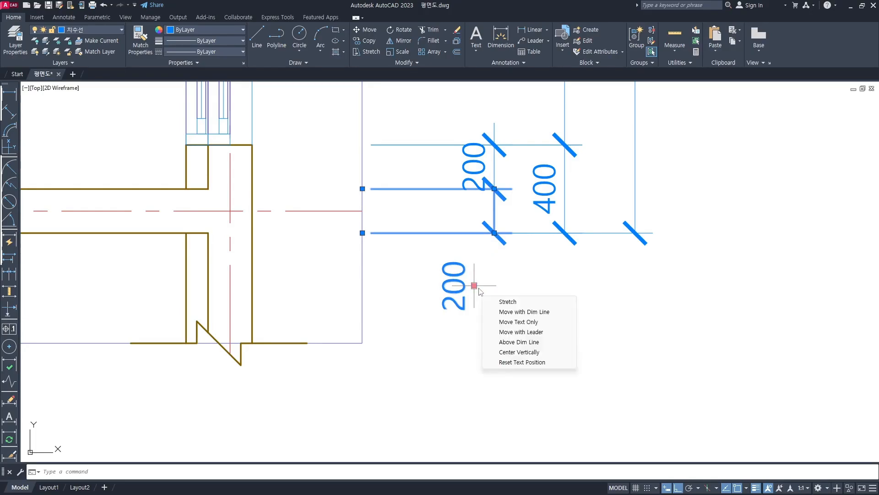
pyautogui.press('Escape')
pyautogui.press('Escape')
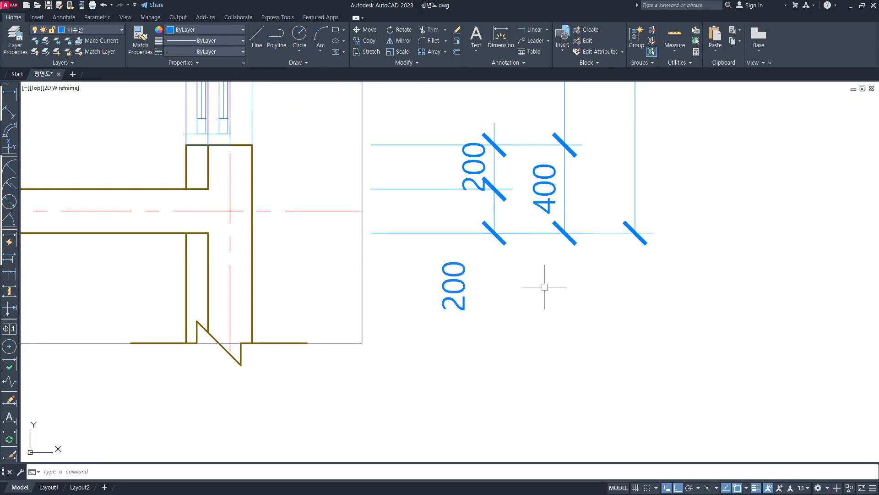
pyautogui.hotkey('ctrl', 'z')
# Step: Reset the lower 200 dimension's text position and place the text below the inner dimension row using Move with Leader
pyautogui.click(488, 310)
pyautogui.moveTo(474, 311)
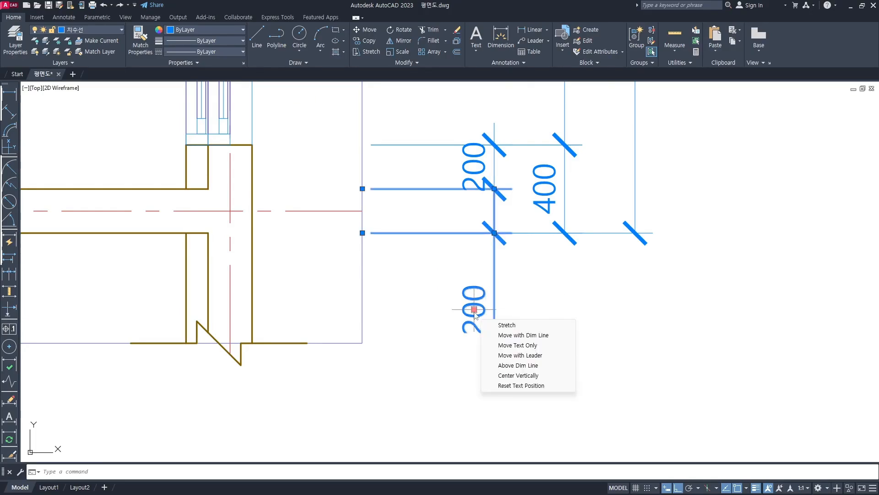
pyautogui.click(522, 385)
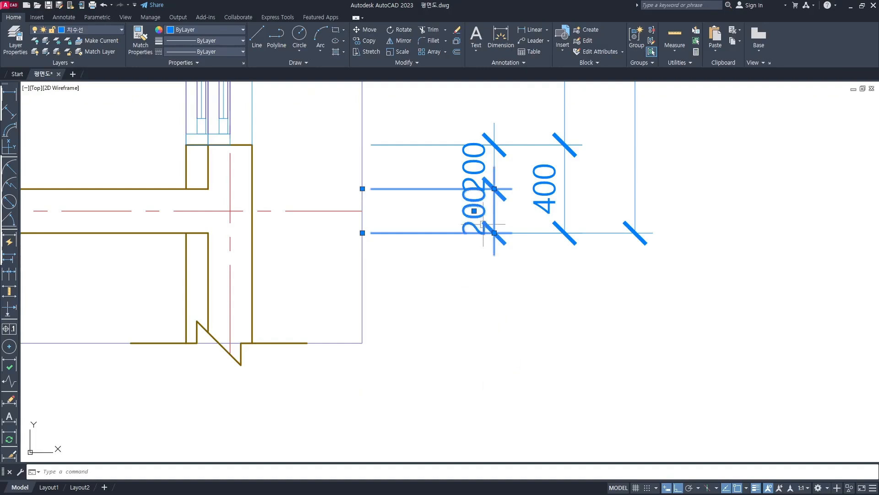
pyautogui.moveTo(474, 211)
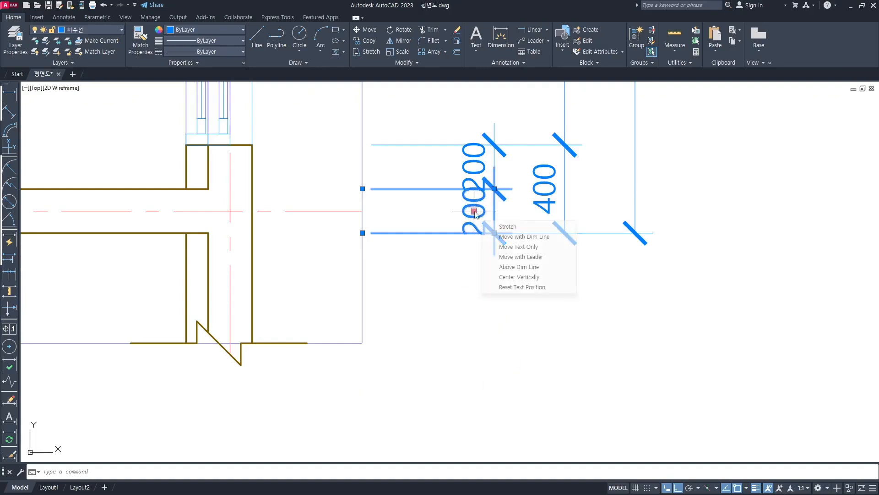
pyautogui.click(521, 256)
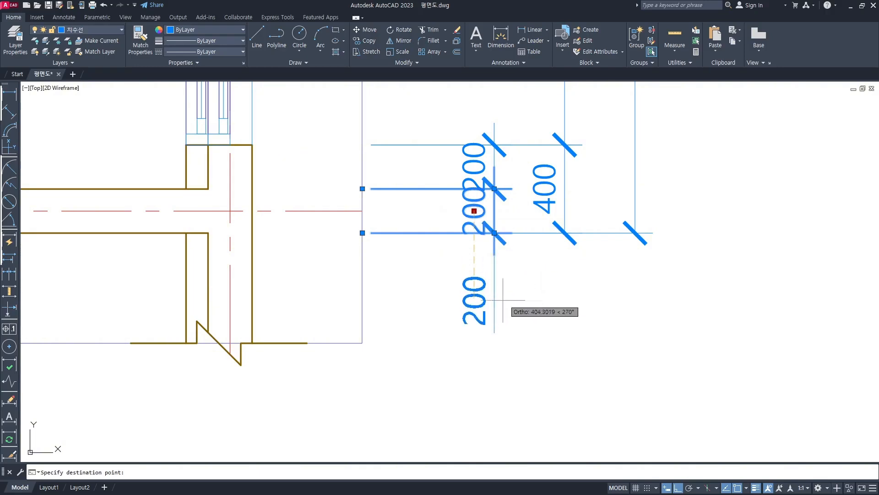
pyautogui.click(504, 296)
# Step: Examine the vertical dimension rows beside the windows and the relocated 200 text against the whole floor plan
pyautogui.scroll(-3, 506, 300)
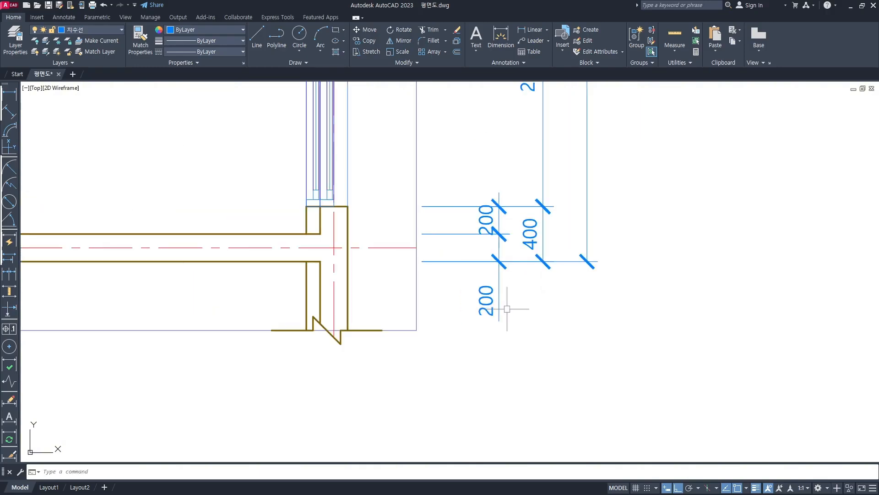
pyautogui.scroll(-2, 532, 325)
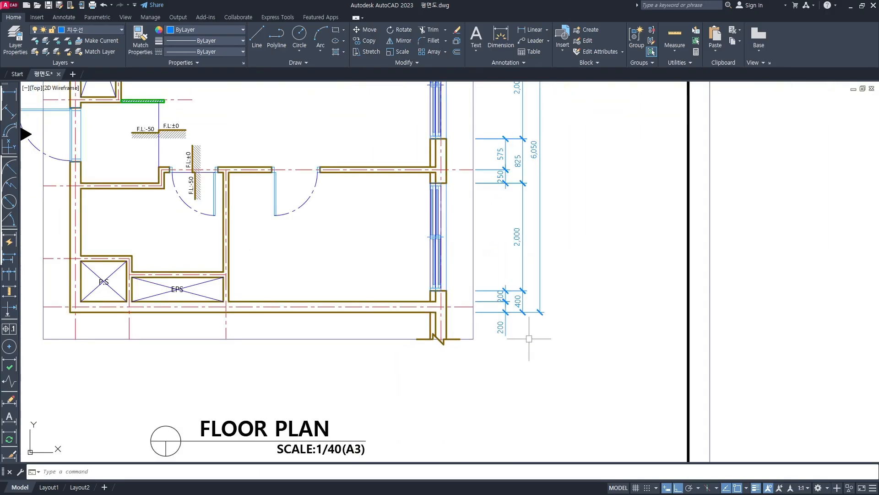
pyautogui.scroll(2, 519, 338)
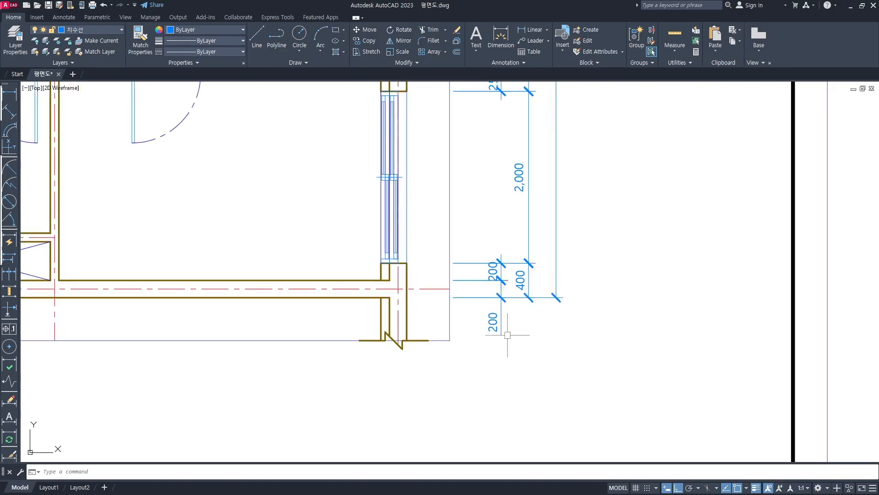
pyautogui.scroll(-5, 507, 334)
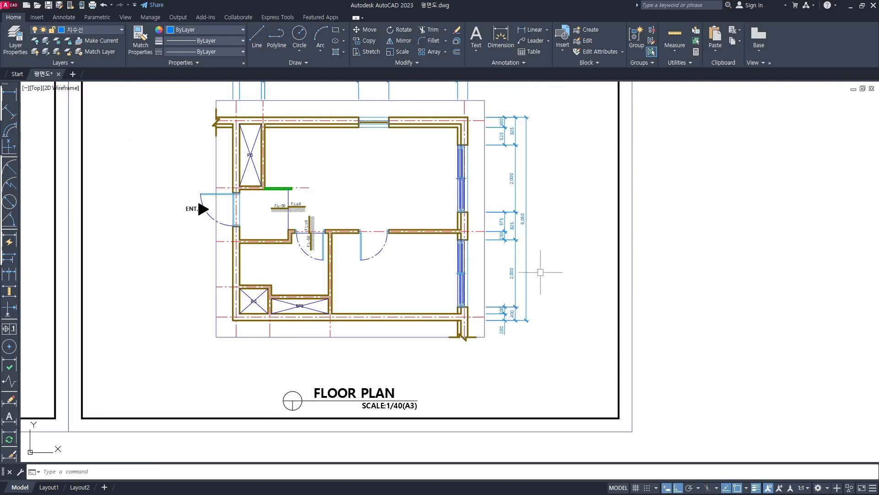
pyautogui.moveTo(559, 255)
pyautogui.mouseDown(button='middle')
pyautogui.moveTo(559, 285)
pyautogui.moveTo(583, 293)
pyautogui.mouseUp(button='middle')
pyautogui.scroll(4, 535, 355)
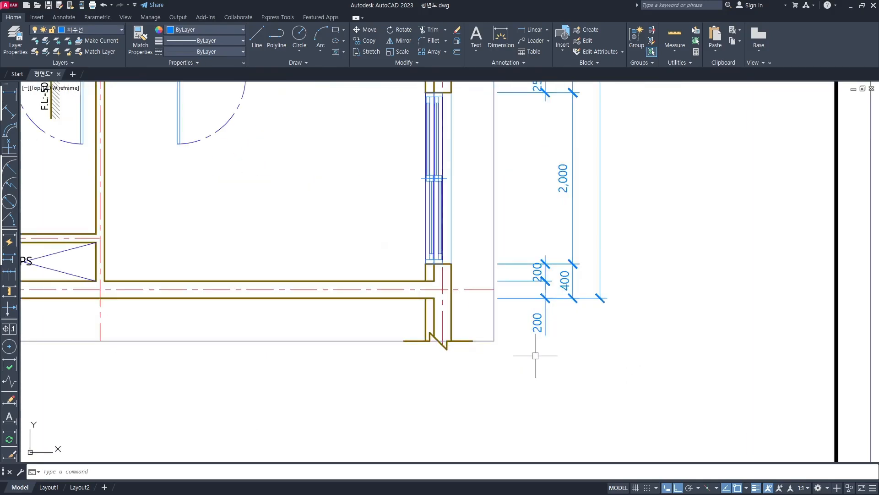
pyautogui.scroll(-5, 535, 355)
pyautogui.moveTo(418, 316); pyautogui.dragTo(524, 403, button='middle')
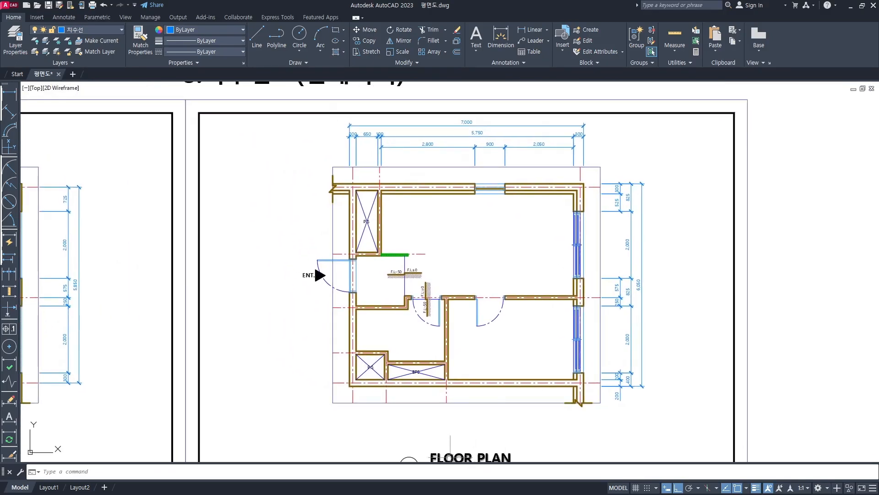
# Step: Examine the bottom wall below the P.S and EPS shafts, picking out its inner face segments and clearing the selection
pyautogui.scroll(2, 403, 440)
pyautogui.scroll(2, 404, 440)
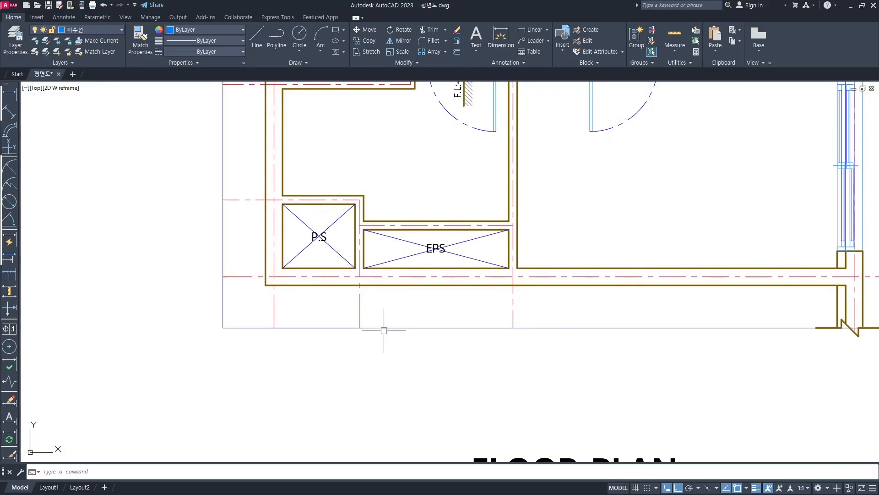
pyautogui.scroll(-2, 258, 309)
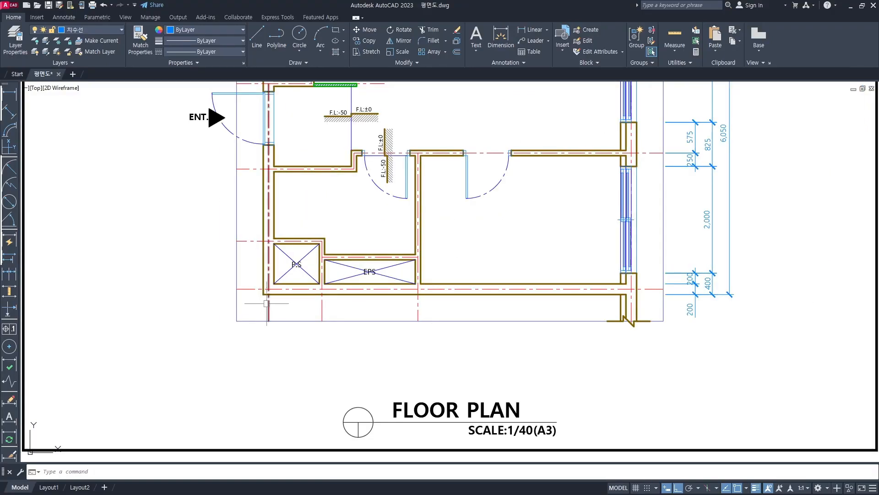
pyautogui.scroll(2, 266, 303)
pyautogui.scroll(-2, 463, 289)
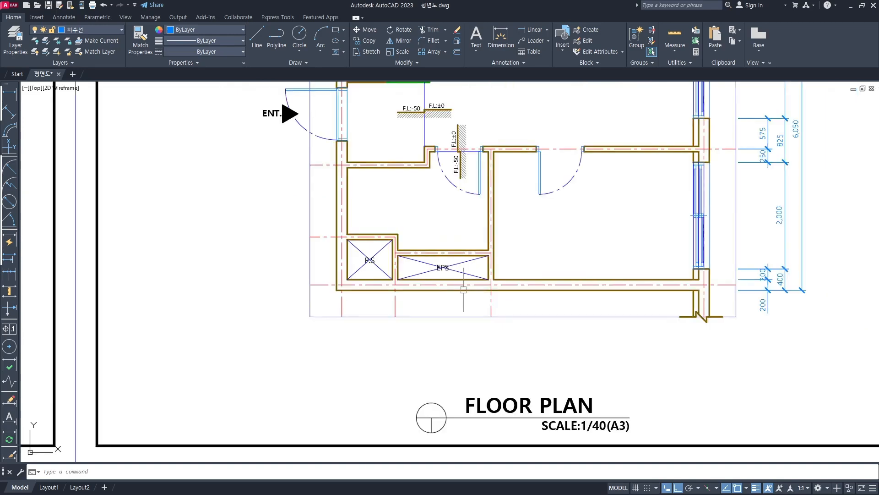
pyautogui.click(556, 279)
pyautogui.press('Escape')
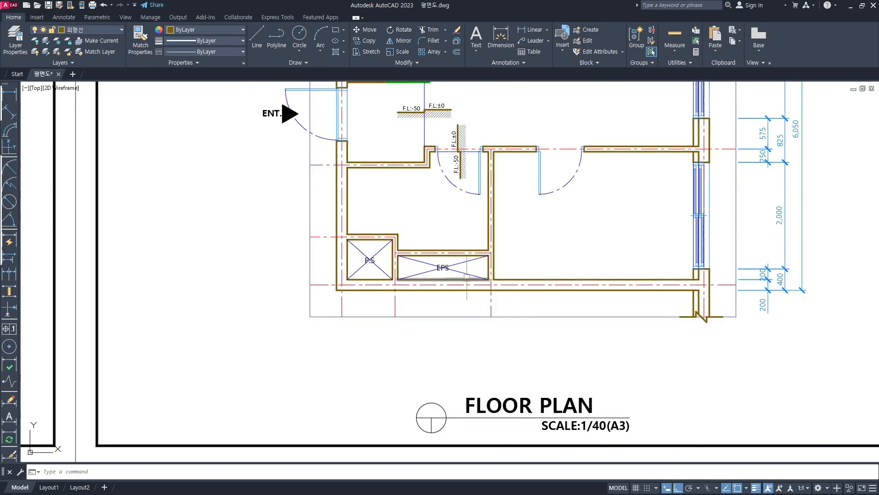
pyautogui.click(467, 278)
pyautogui.click(378, 279)
pyautogui.press('Escape')
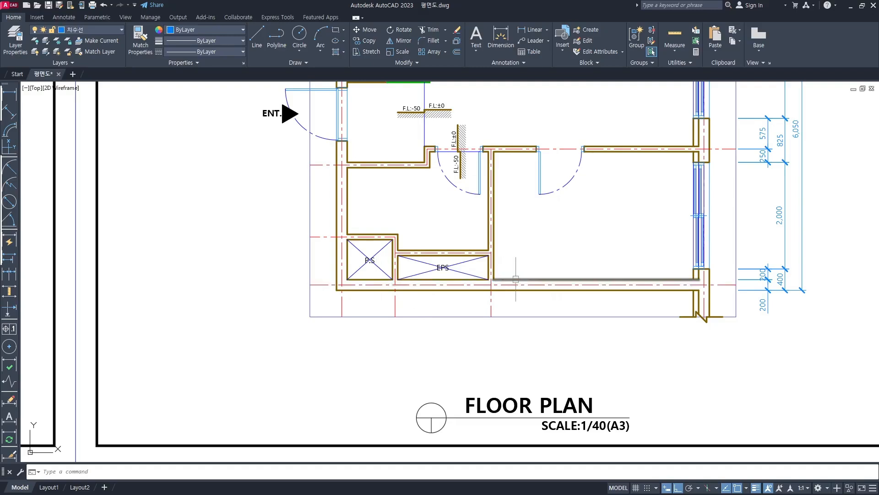
pyautogui.click(515, 278)
pyautogui.click(458, 277)
pyautogui.click(387, 274)
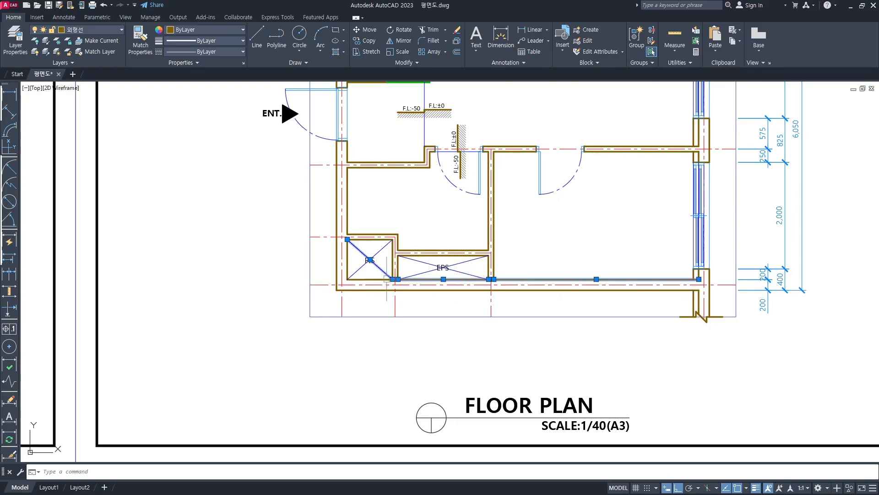
pyautogui.press('Escape')
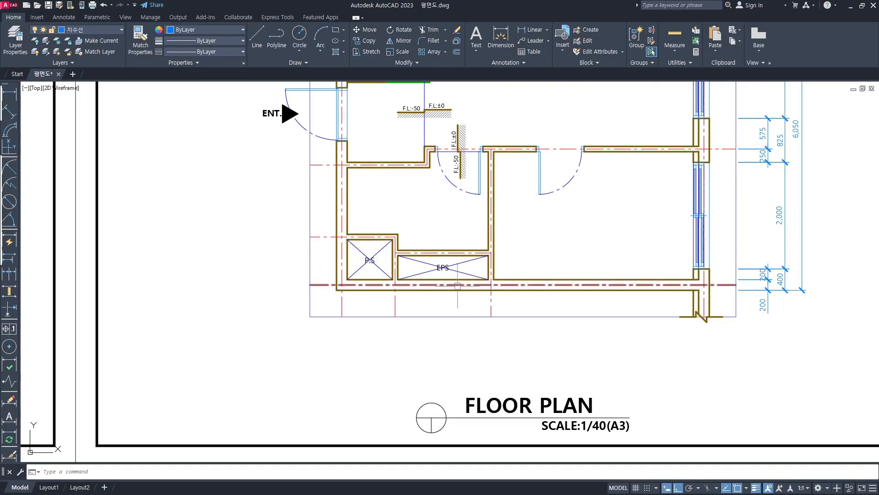
# Step: Draw a vertical guide line from the plan's lower-left outer wall corner down to the rectangular boundary line
pyautogui.scroll(-5, 457, 286)
pyautogui.scroll(5, 431, 301)
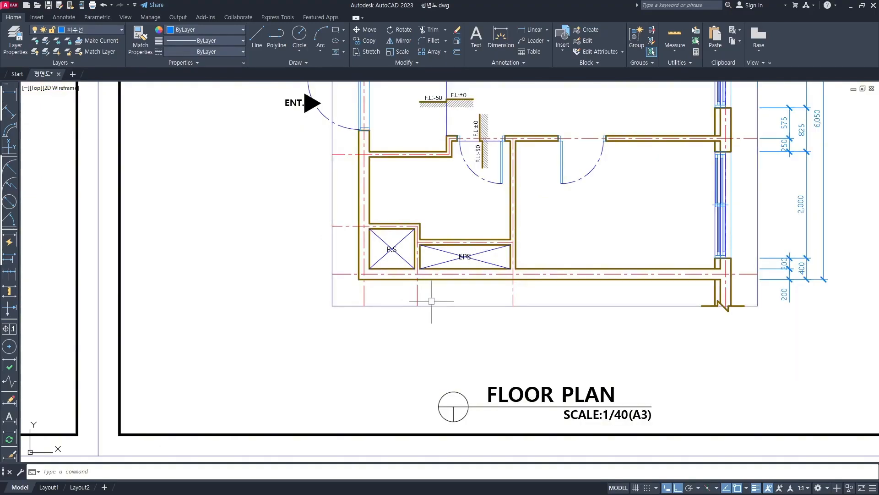
pyautogui.scroll(2, 363, 283)
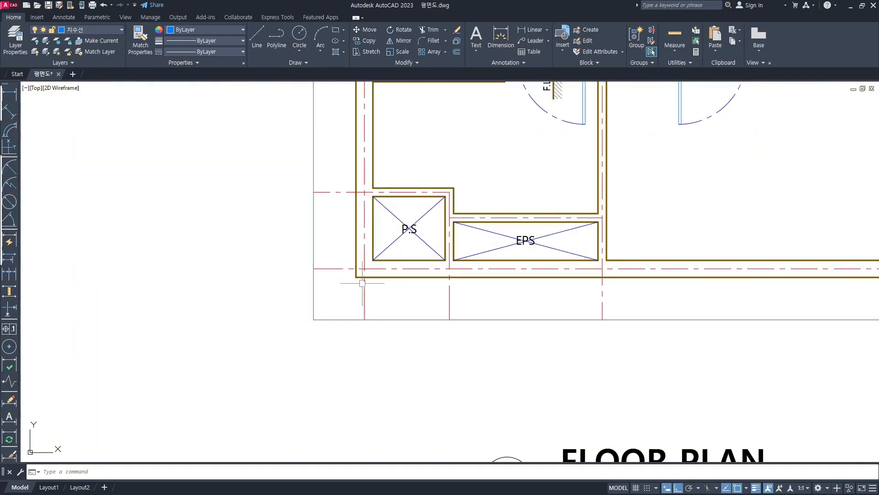
pyautogui.write('l')
pyautogui.press('space')
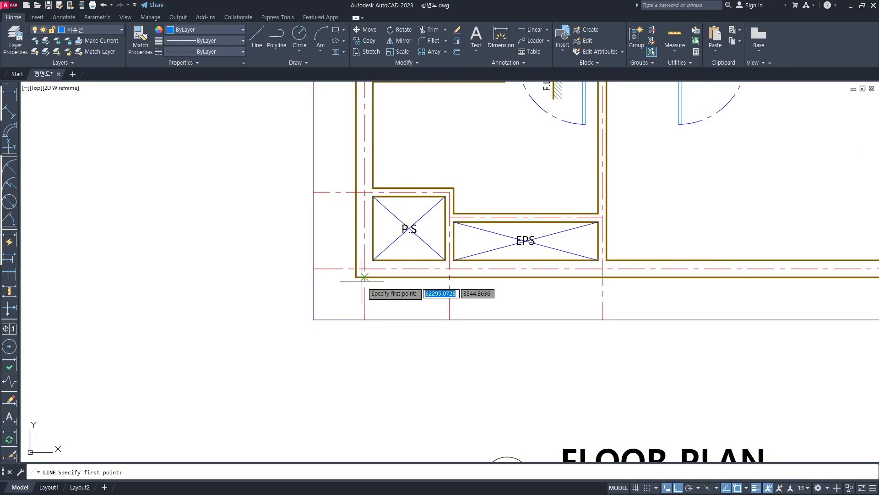
pyautogui.click(357, 276)
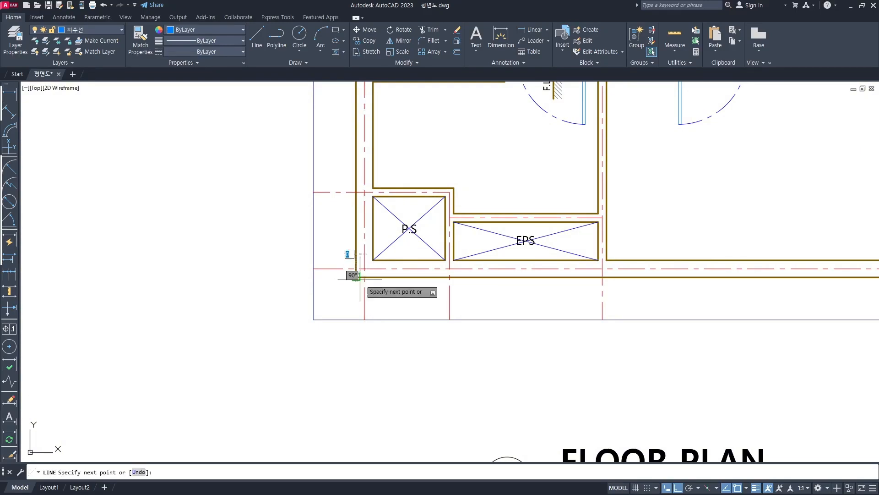
pyautogui.click(357, 319)
pyautogui.press('space')
# Step: Draw vertical guide lines from both bottom corners of the lower P.S shaft down to the boundary line
pyautogui.scroll(2, 373, 296)
pyautogui.write('l')
pyautogui.press('space')
pyautogui.click(373, 238)
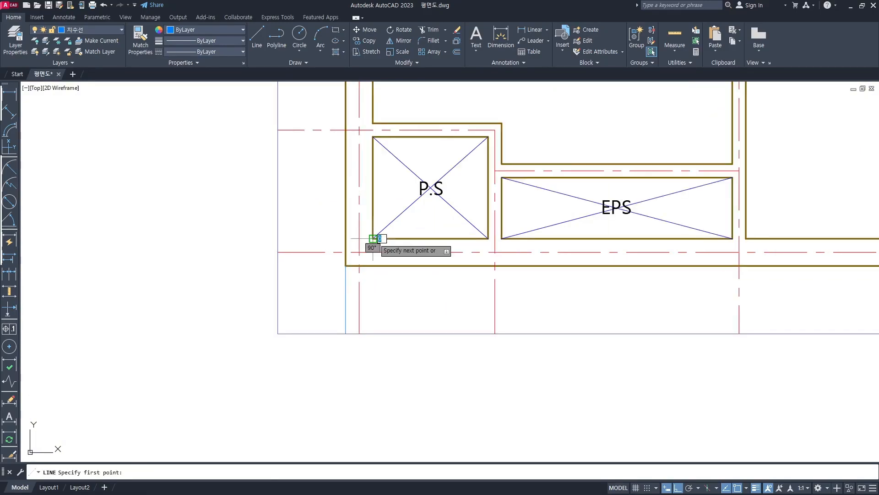
pyautogui.click(373, 333)
pyautogui.press('space')
pyautogui.write('l')
pyautogui.press('space')
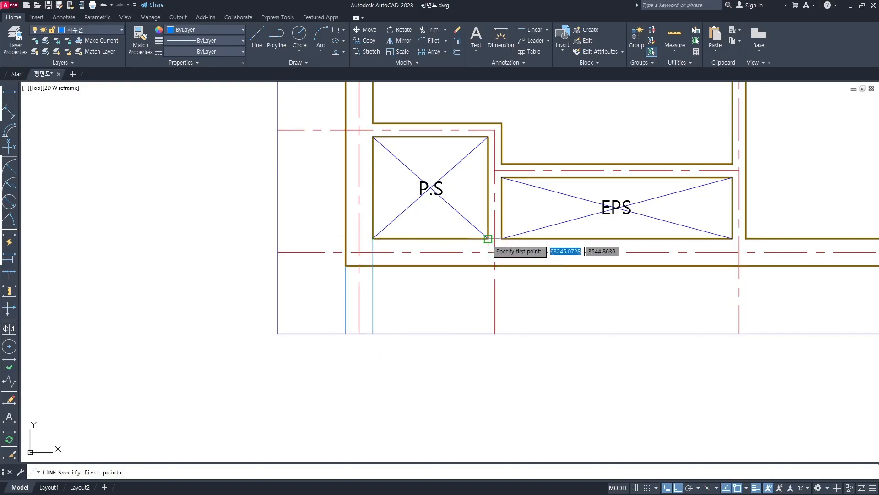
pyautogui.click(488, 238)
pyautogui.click(488, 334)
pyautogui.press('space')
# Step: Draw vertical guide lines from both bottom corners of the EPS shaft down to the boundary line
pyautogui.write('l')
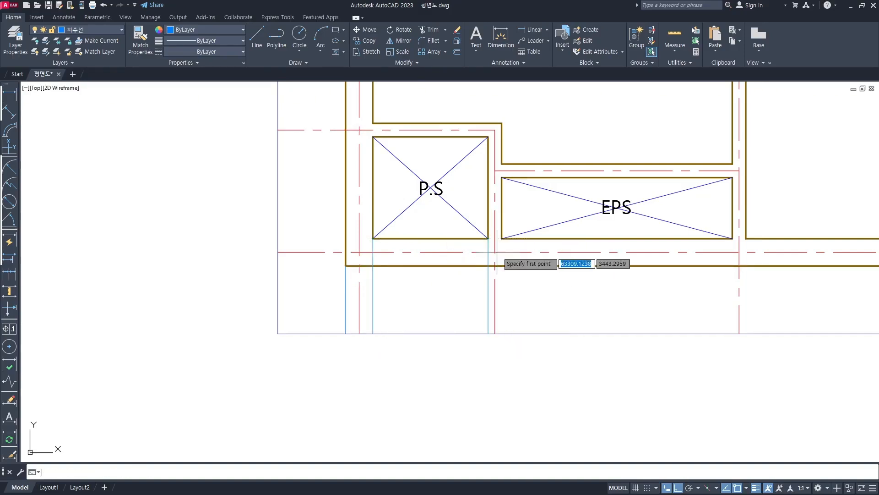
pyautogui.press('space')
pyautogui.click(501, 238)
pyautogui.click(502, 333)
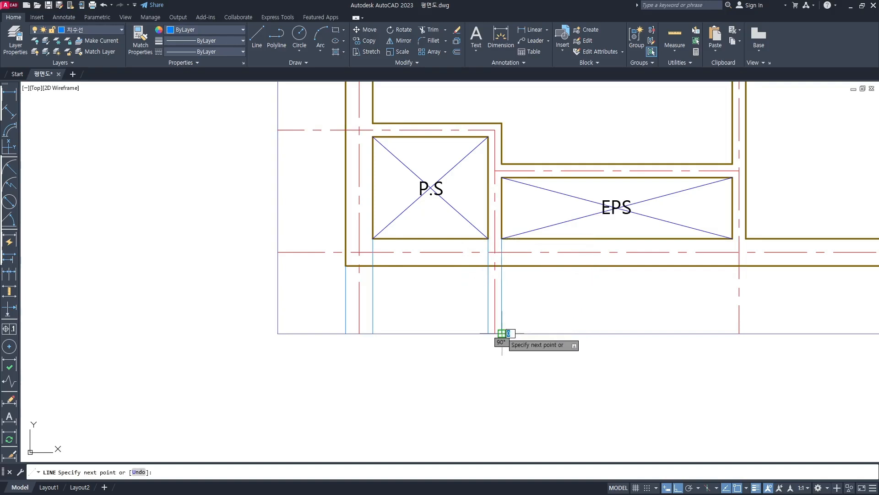
pyautogui.press('space')
pyautogui.moveTo(608, 302); pyautogui.dragTo(473, 298, button='middle')
pyautogui.write('l')
pyautogui.press('space')
pyautogui.click(597, 235)
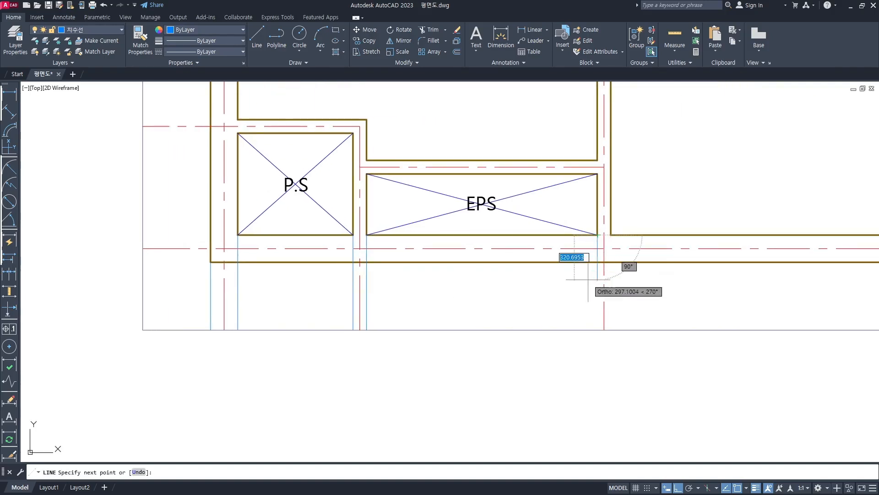
pyautogui.click(597, 330)
pyautogui.press('space')
# Step: Draw a vertical guide line from the lower-right room's inner corner beside the EPS shaft down to the boundary line
pyautogui.write('l')
pyautogui.press('space')
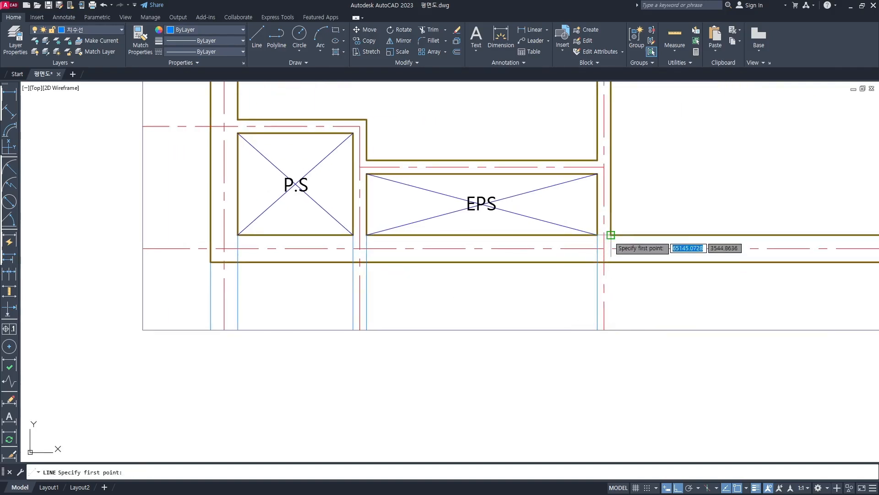
pyautogui.click(611, 234)
pyautogui.click(610, 330)
pyautogui.press('space')
# Step: Add a linear dimension across the left outer wall's thickness, placing its dimension line 600 below the boundary line
pyautogui.scroll(-5, 538, 278)
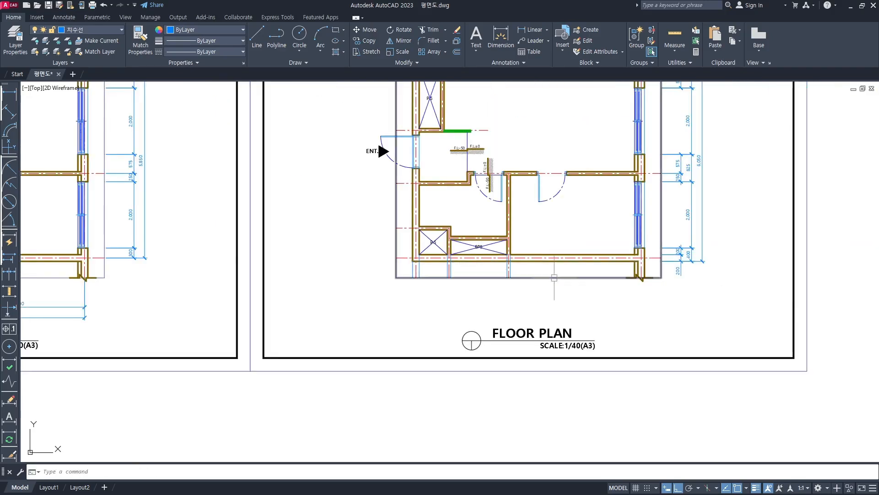
pyautogui.scroll(5, 638, 268)
pyautogui.moveTo(639, 267); pyautogui.dragTo(663, 267, button='middle')
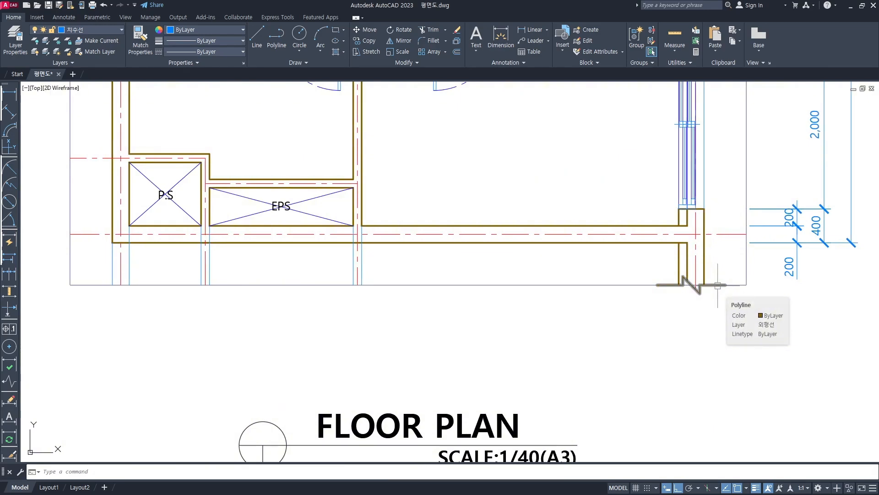
pyautogui.moveTo(271, 297); pyautogui.dragTo(329, 289, button='middle')
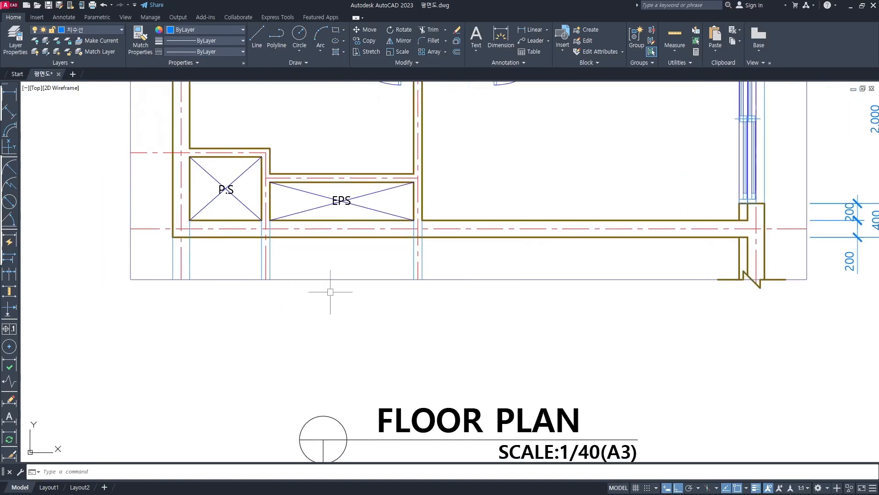
pyautogui.scroll(2, 175, 282)
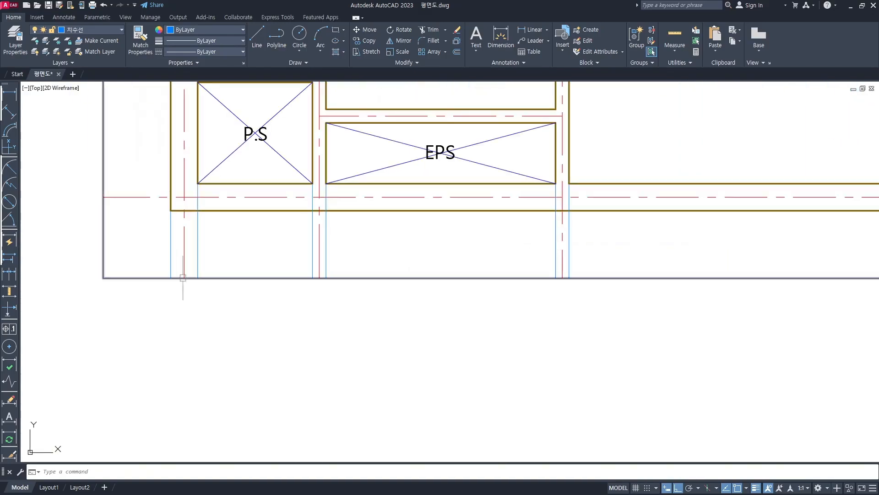
pyautogui.write('LI')
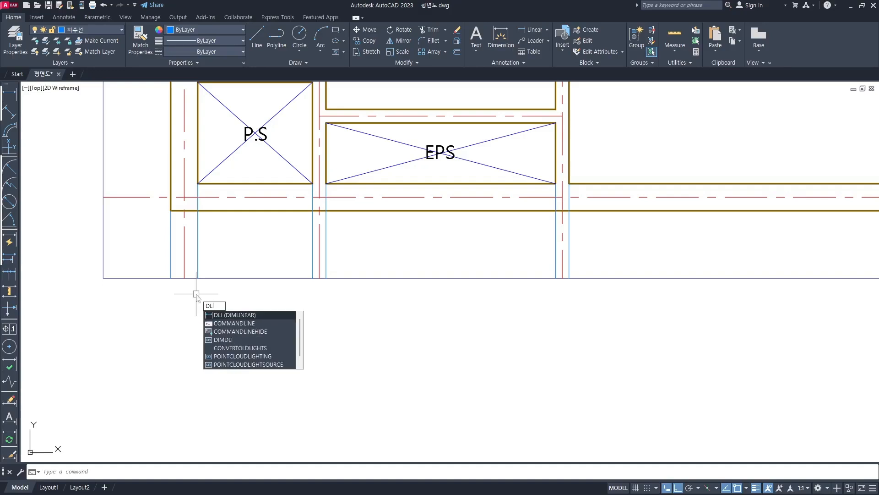
pyautogui.press('Return')
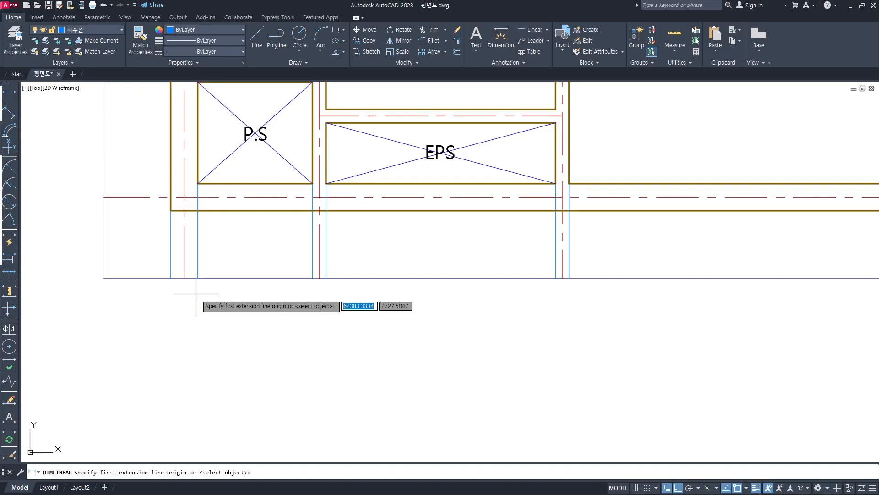
pyautogui.click(170, 277)
pyautogui.click(198, 278)
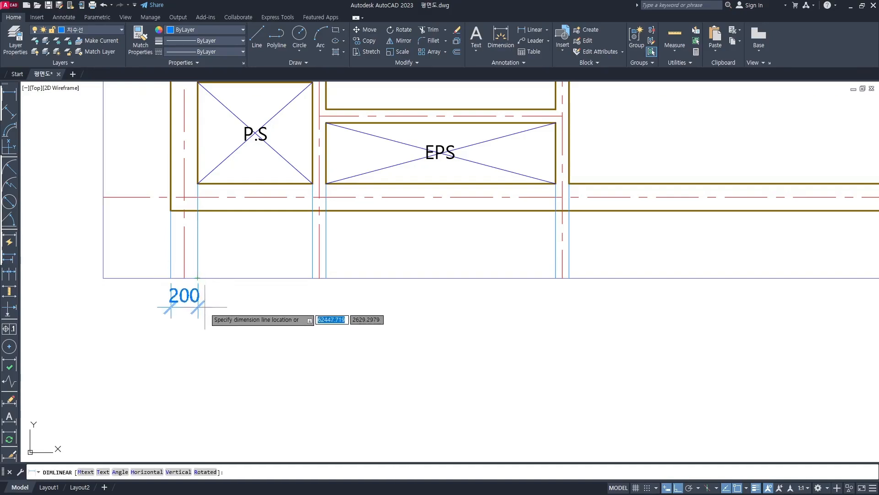
pyautogui.write('600')
pyautogui.press('Return')
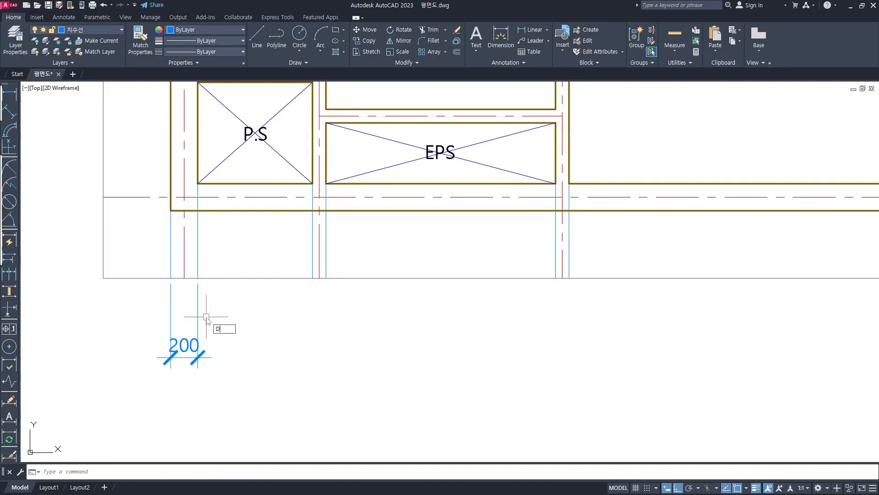
# Step: Continue the bottom dimension row across the P.S shaft, its partition, the EPS shaft and the partition beside it
pyautogui.write('DCO')
pyautogui.press('Return')
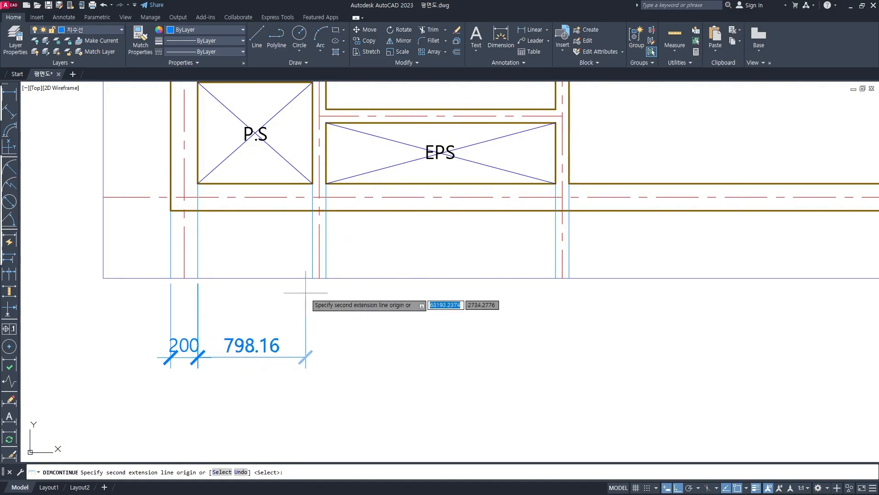
pyautogui.click(313, 277)
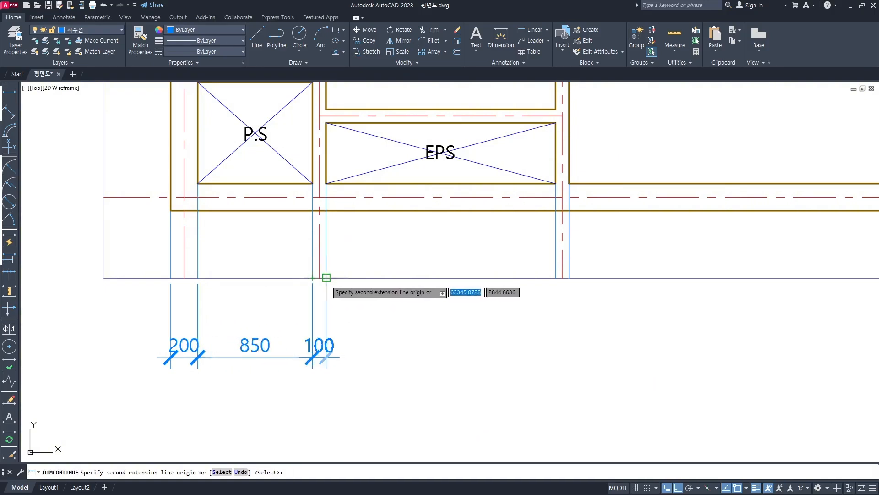
pyautogui.click(326, 278)
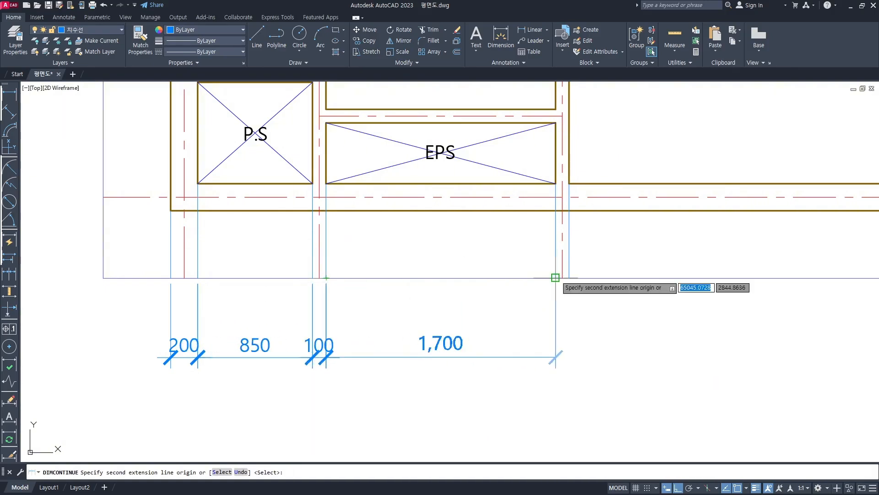
pyautogui.click(555, 277)
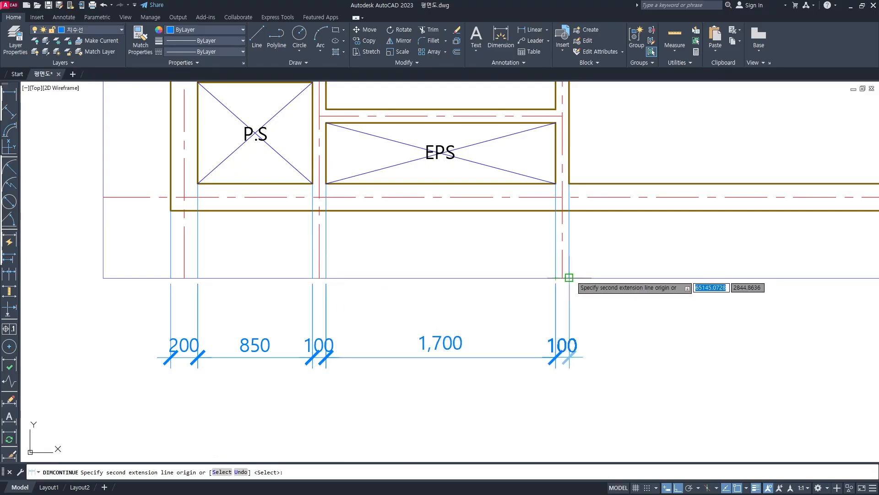
pyautogui.click(569, 278)
# Step: Continue the bottom dimension row across the lower-right room and the right outer wall, and finish the Continue Dimension command
pyautogui.scroll(-6, 575, 279)
pyautogui.scroll(4, 609, 274)
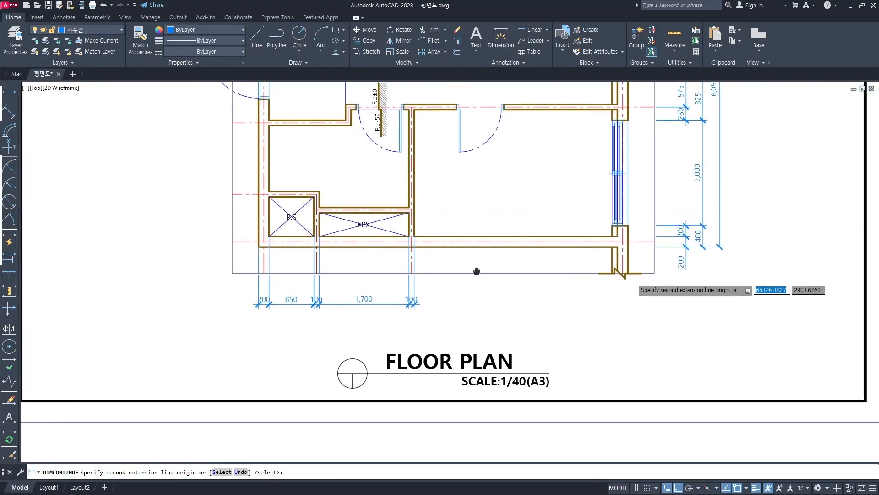
pyautogui.scroll(4, 608, 274)
pyautogui.click(614, 270)
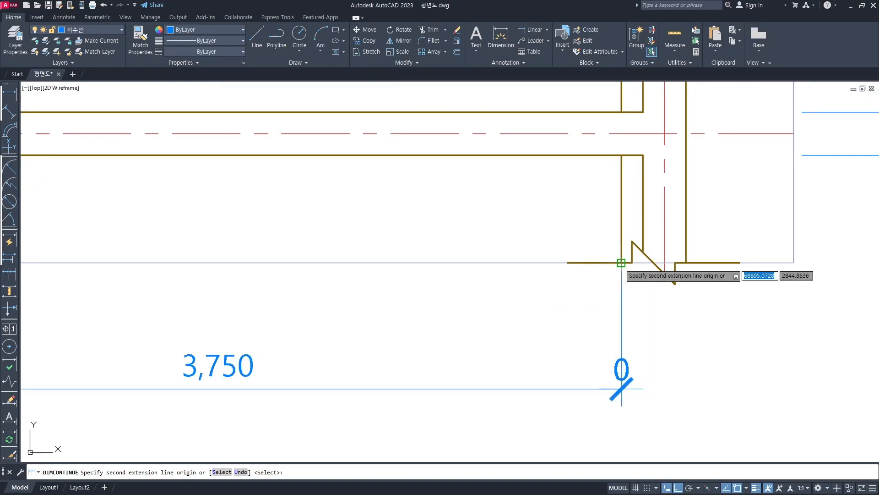
pyautogui.click(685, 262)
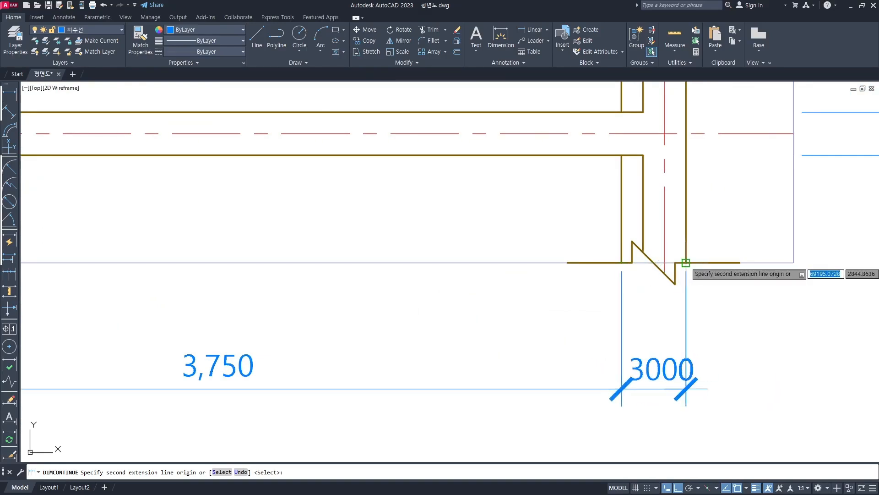
pyautogui.press('Return')
pyautogui.scroll(-5, 654, 311)
pyautogui.scroll(1, 650, 314)
pyautogui.scroll(-2, 647, 316)
pyautogui.press('Return')
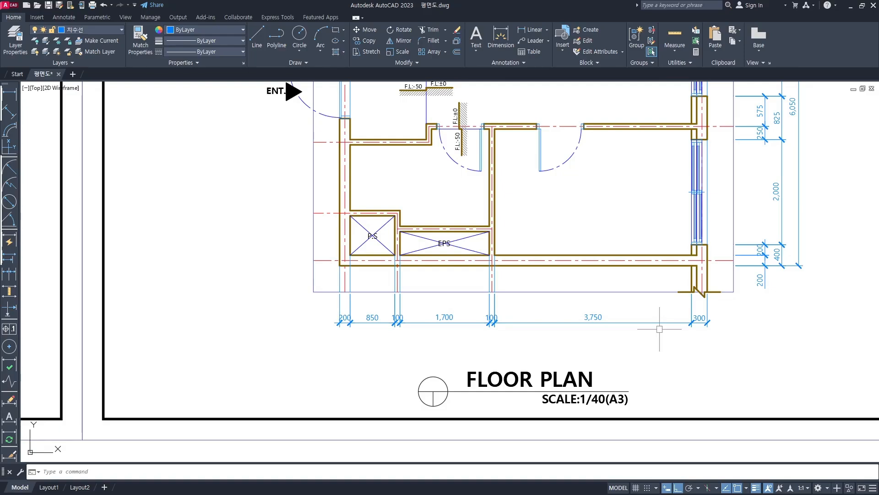
# Step: Examine the new bottom dimension row and compare it with the vertical dimension rows beside the windows
pyautogui.scroll(-3, 446, 247)
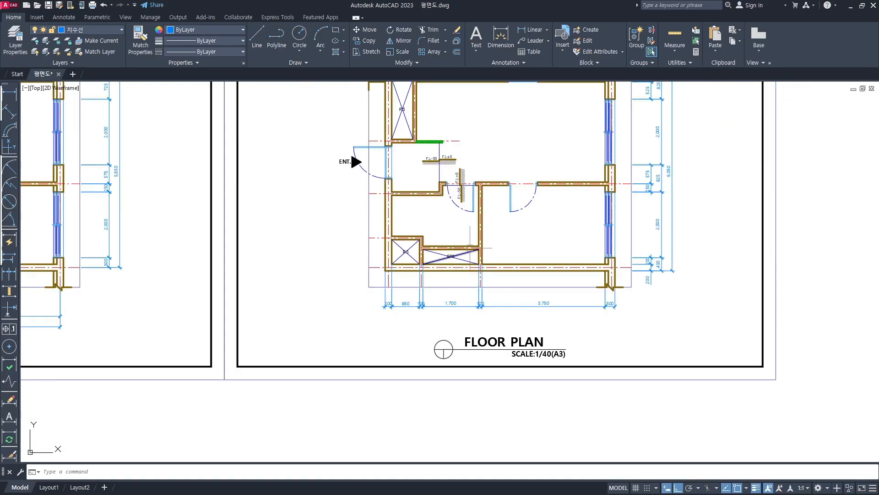
pyautogui.scroll(3, 474, 243)
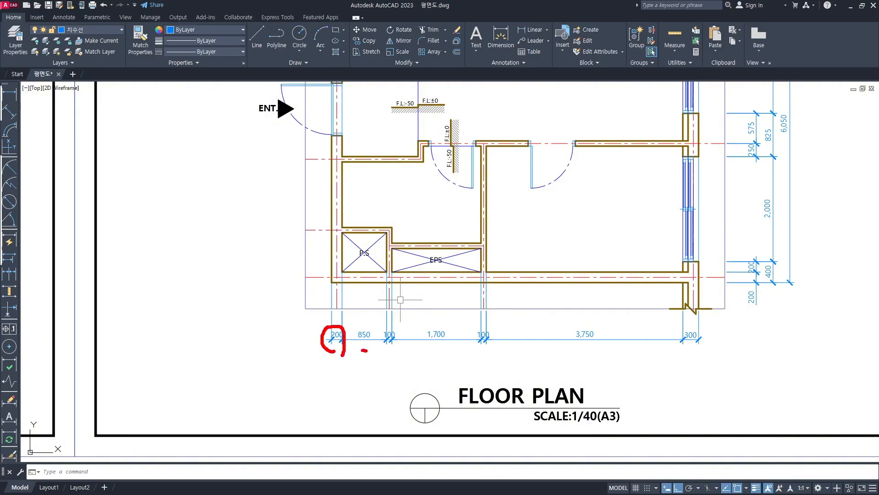
pyautogui.press('Escape')
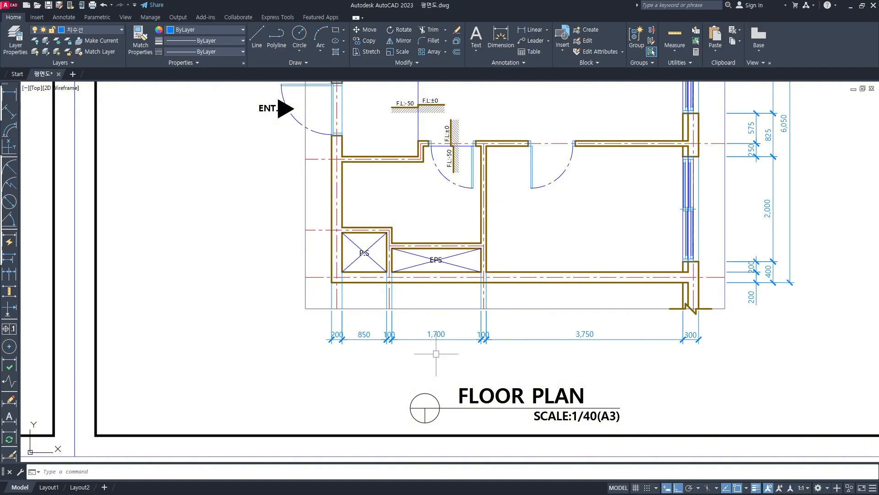
pyautogui.scroll(-2, 436, 353)
pyautogui.scroll(1, 468, 226)
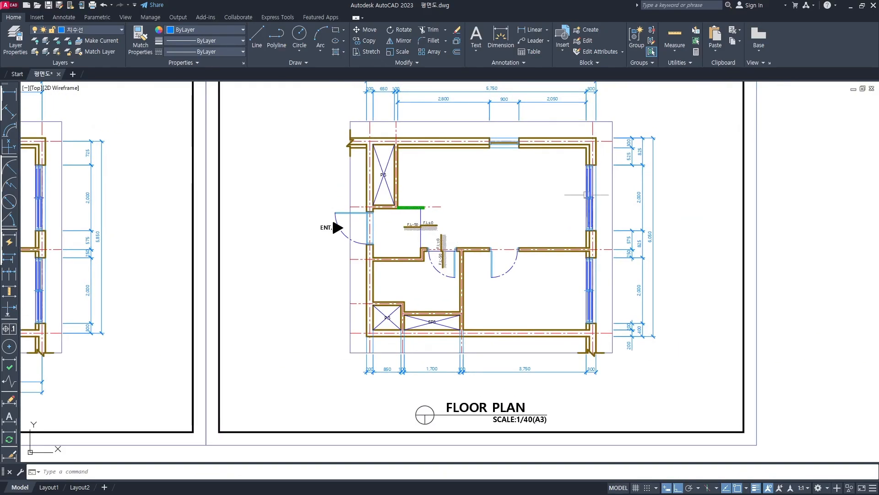
pyautogui.scroll(3, 614, 192)
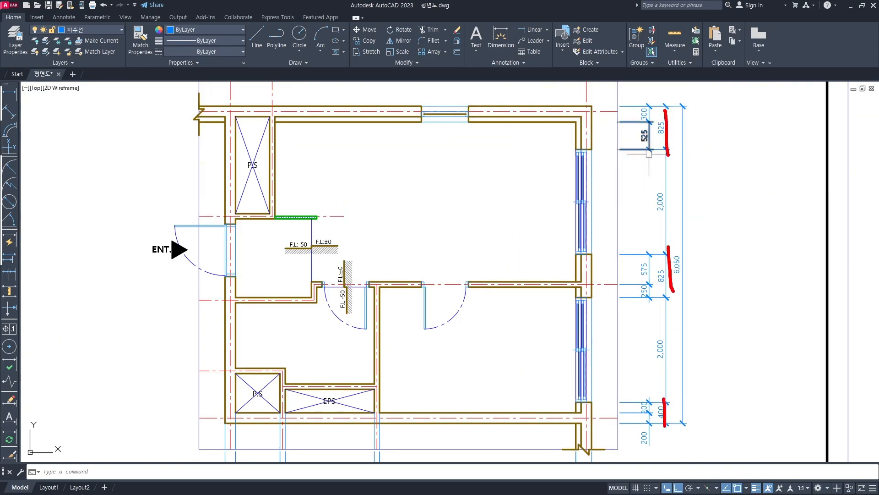
pyautogui.press('Escape')
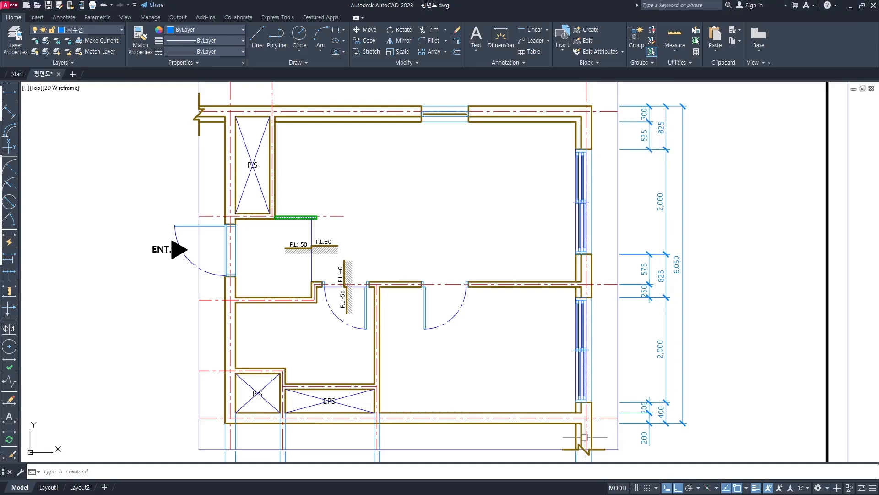
pyautogui.scroll(-2, 471, 372)
pyautogui.moveTo(484, 371); pyautogui.dragTo(529, 241, button='middle')
pyautogui.scroll(2, 545, 294)
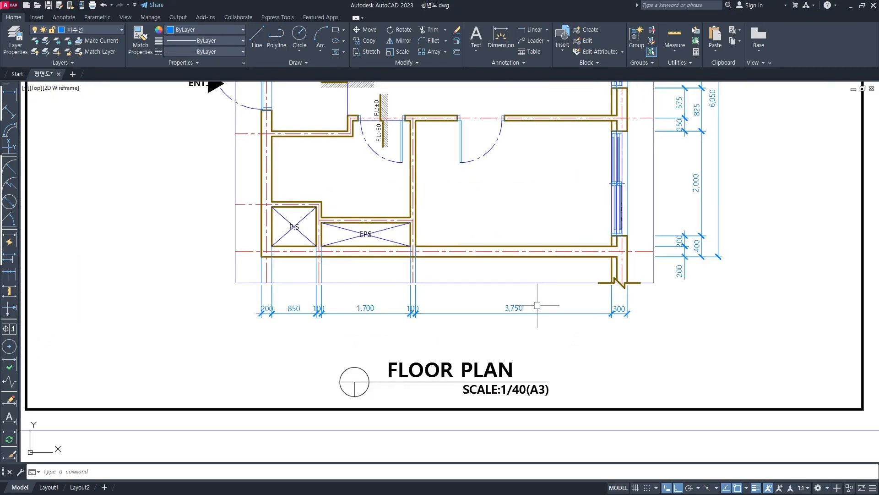
# Step: Stretch the whole bottom dimension row 300 downward, away from the boundary line
pyautogui.moveTo(545, 294); pyautogui.dragTo(595, 276, button='middle')
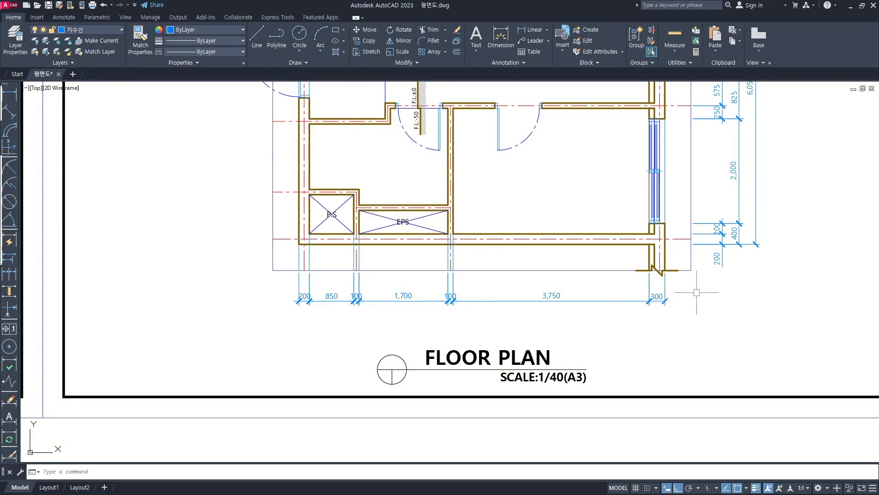
pyautogui.press('Return')
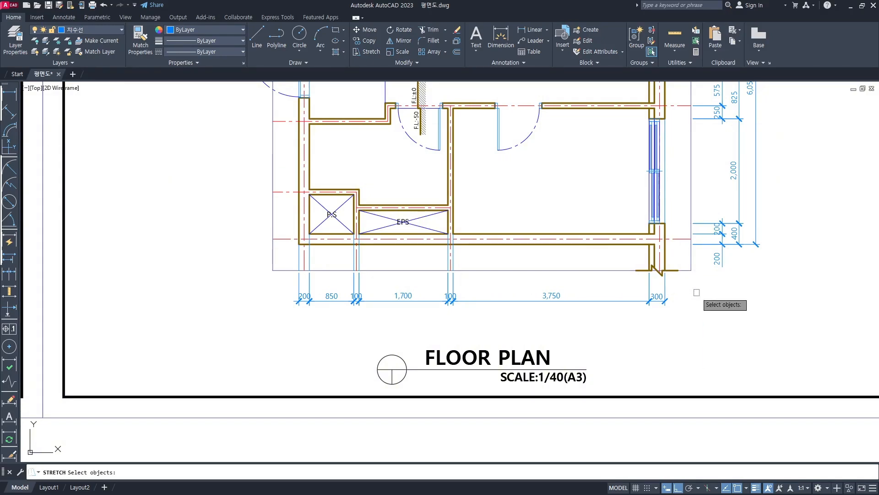
pyautogui.click(702, 286)
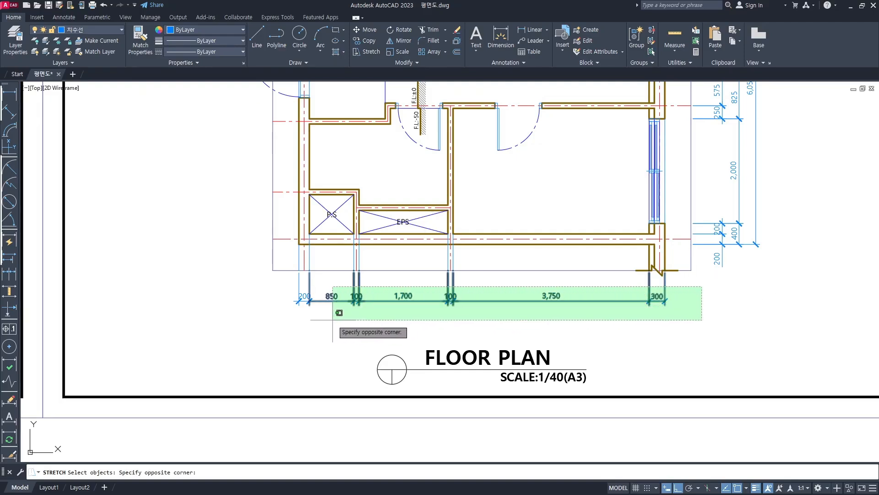
pyautogui.click(238, 324)
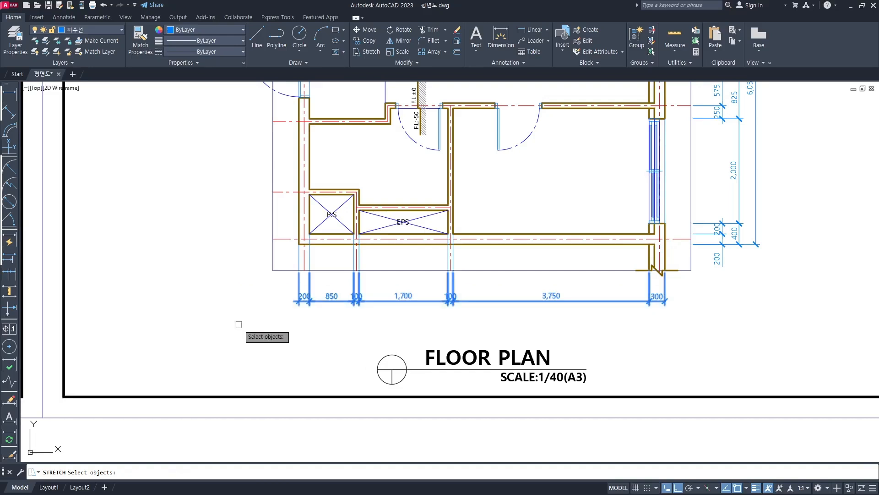
pyautogui.press('Return')
pyautogui.click(245, 316)
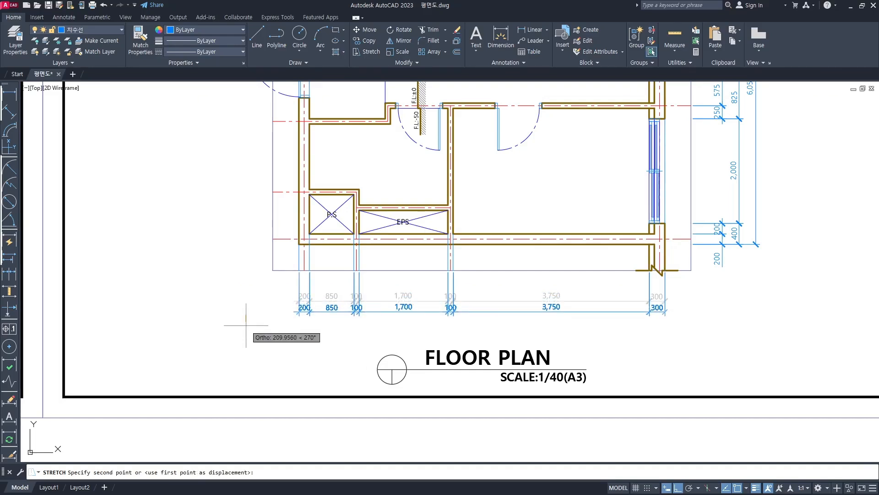
pyautogui.write('300')
pyautogui.press('Return')
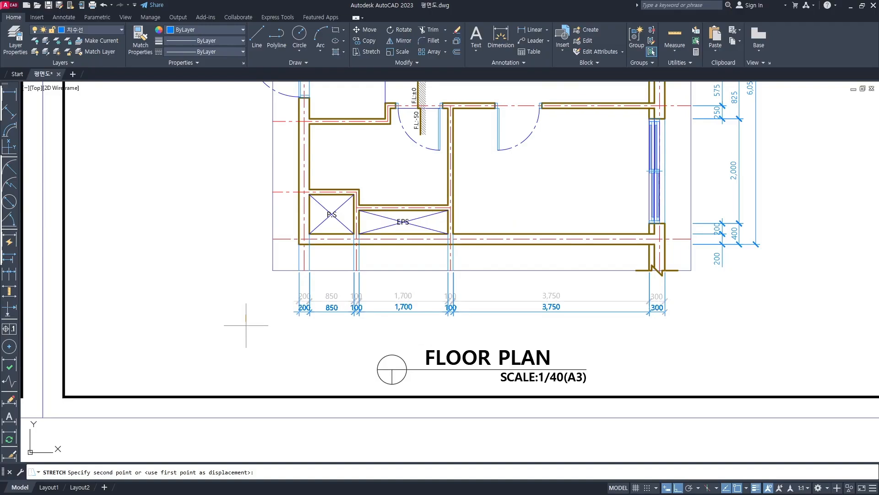
pyautogui.scroll(-2, 362, 300)
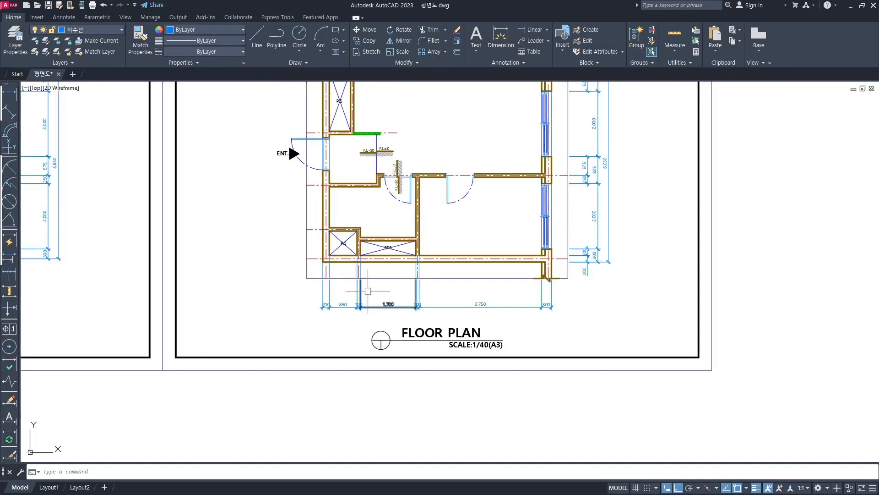
# Step: Add an overall baseline dimension below the bottom row, from the left outer wall's outer face to the right outer wall's outer face
pyautogui.scroll(2, 368, 290)
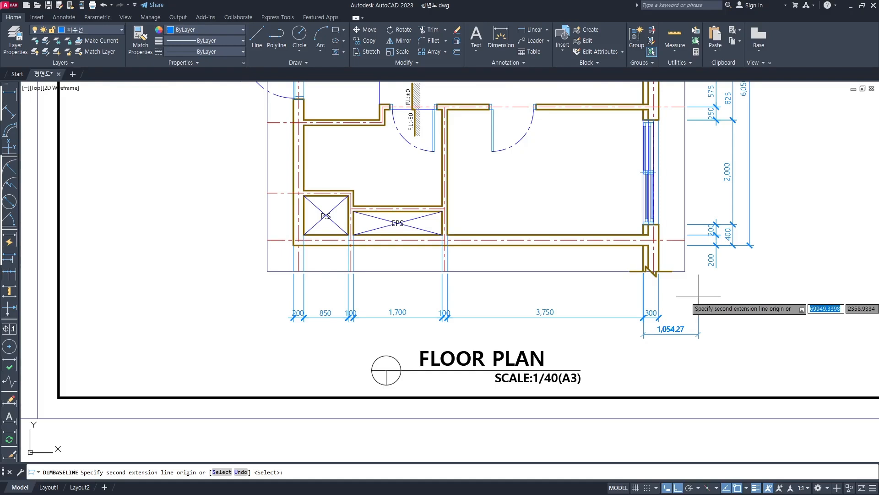
pyautogui.press('Return')
pyautogui.scroll(2, 286, 297)
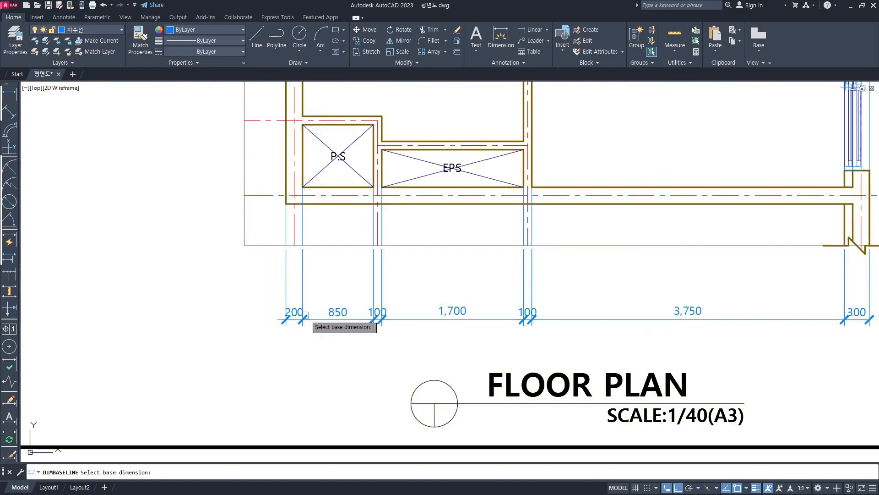
pyautogui.click(286, 296)
pyautogui.moveTo(617, 283); pyautogui.dragTo(466, 277, button='middle')
pyautogui.click(719, 239)
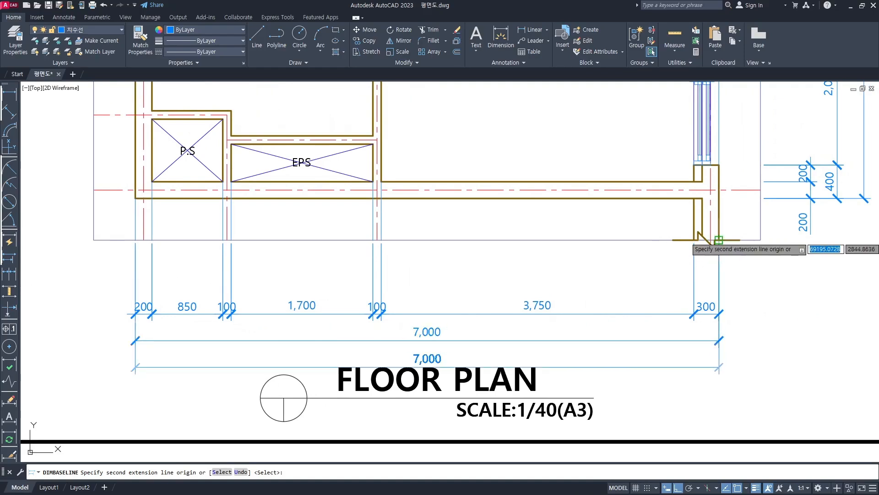
pyautogui.press('Return')
pyautogui.press('Return')
pyautogui.scroll(-2, 652, 314)
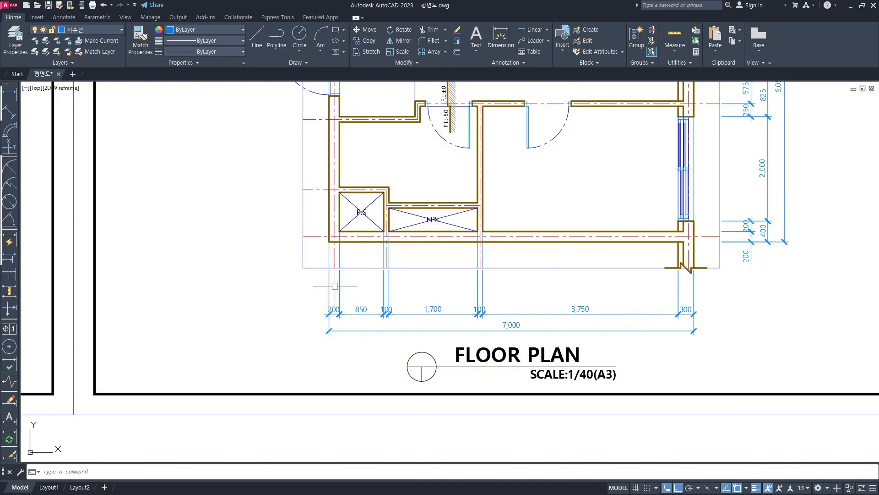
# Step: Examine the individual wall, shaft and room dimensions in the bottom row above the overall dimension
pyautogui.scroll(2, 422, 291)
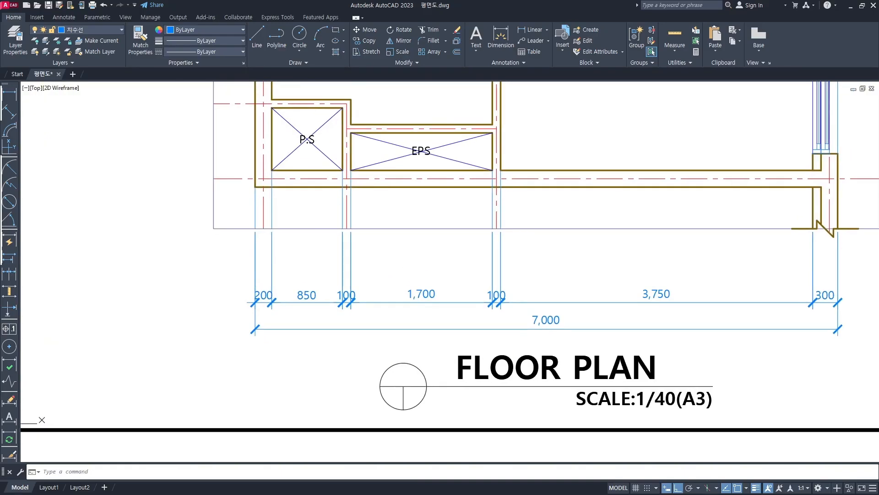
pyautogui.scroll(-2, 403, 284)
pyautogui.scroll(2, 353, 302)
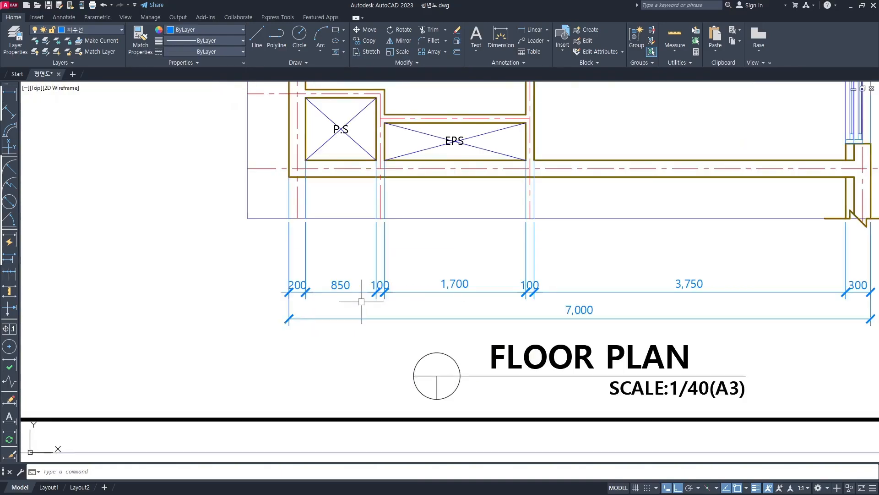
pyautogui.moveTo(273, 283)
pyautogui.mouseDown()
pyautogui.moveTo(304, 302)
pyautogui.moveTo(354, 295)
pyautogui.moveTo(396, 268)
pyautogui.mouseUp()
pyautogui.moveTo(413, 297); pyautogui.dragTo(470, 310)
pyautogui.moveTo(537, 314); pyautogui.dragTo(558, 306)
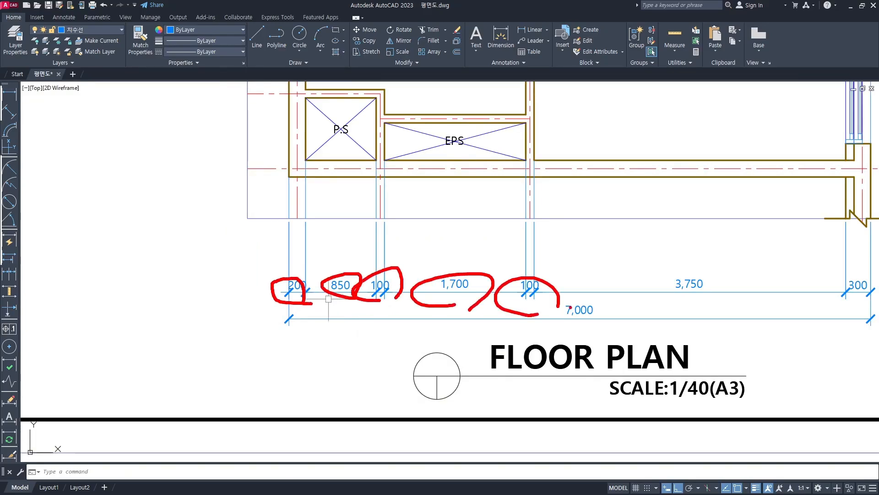
pyautogui.moveTo(734, 292)
pyautogui.mouseDown()
pyautogui.moveTo(674, 267)
pyautogui.moveTo(673, 314)
pyautogui.mouseUp()
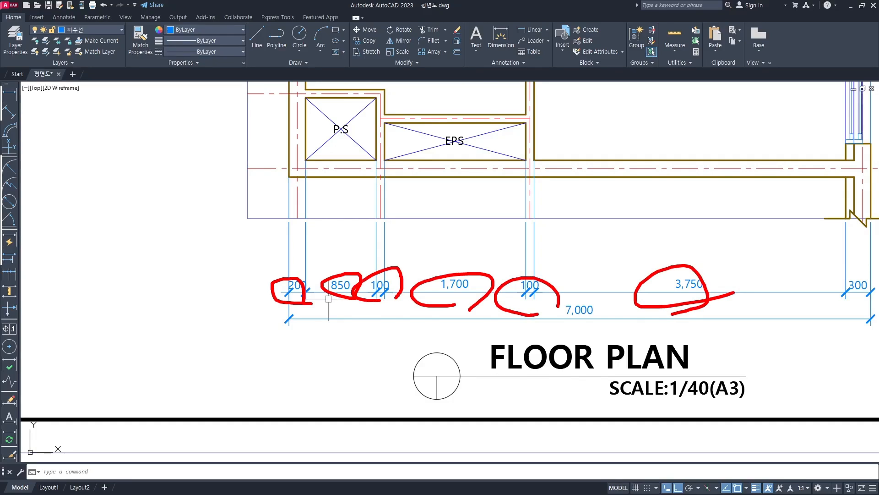
pyautogui.scroll(-3, 503, 284)
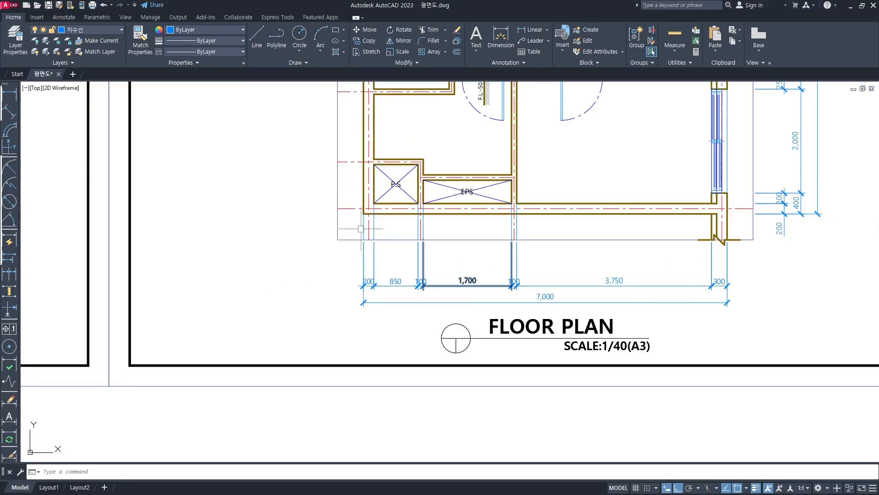
# Step: Delete the six vertical guide lines between the bottom walls and the boundary line
pyautogui.scroll(4, 361, 228)
pyautogui.click(408, 229)
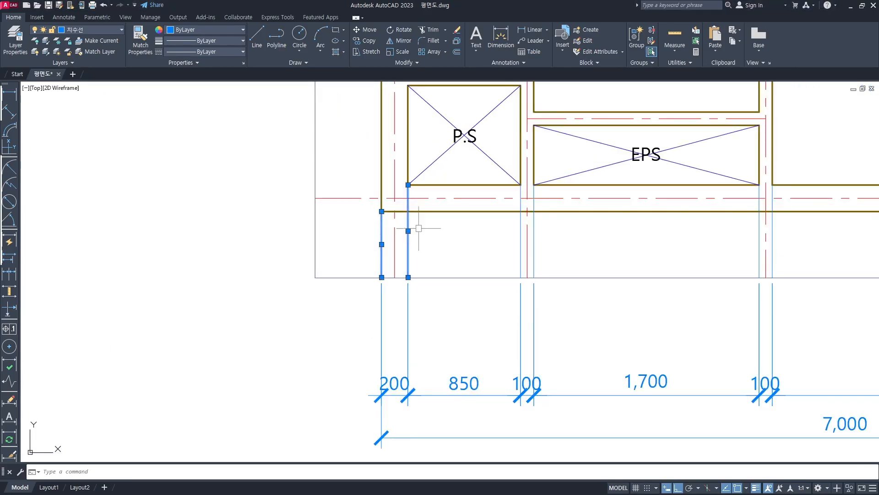
pyautogui.click(521, 227)
pyautogui.click(534, 227)
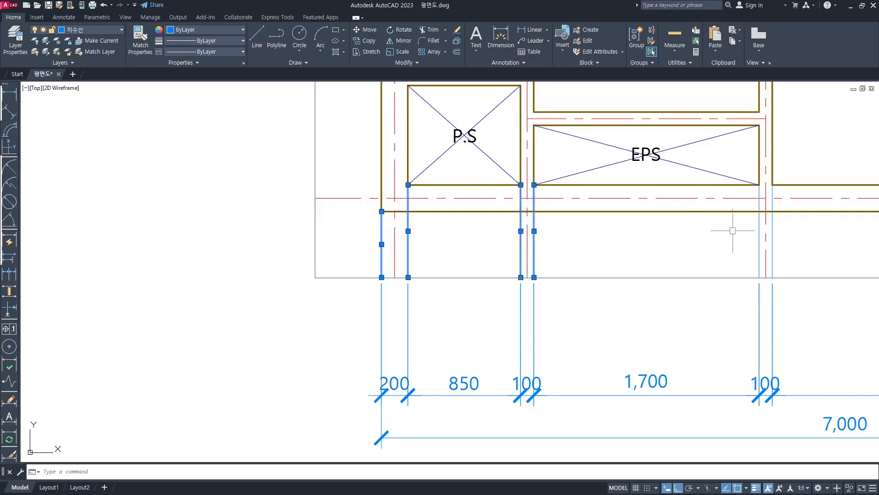
pyautogui.click(759, 227)
pyautogui.click(772, 231)
pyautogui.moveTo(786, 237); pyautogui.dragTo(481, 246, button='middle')
pyautogui.scroll(-2, 687, 255)
pyautogui.moveTo(755, 256); pyautogui.dragTo(577, 250, button='middle')
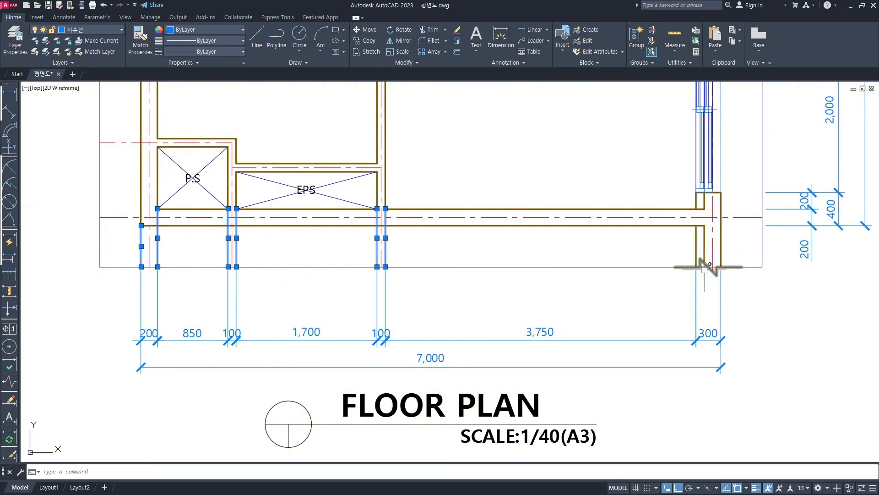
pyautogui.press('Escape')
# Step: Review the dimensioned interior plan and examine its undimensioned left side around the entrance and P.S shafts
pyautogui.scroll(-4, 465, 309)
pyautogui.moveTo(469, 293); pyautogui.dragTo(516, 308, button='middle')
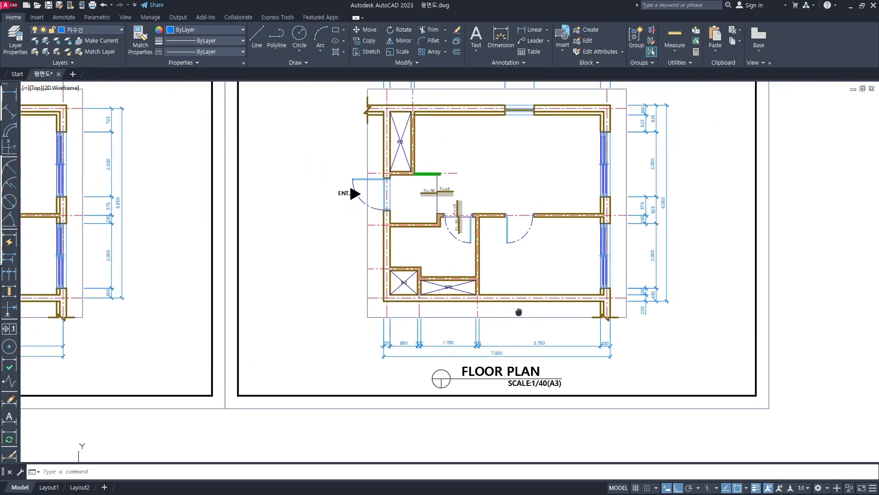
pyautogui.scroll(-2, 517, 265)
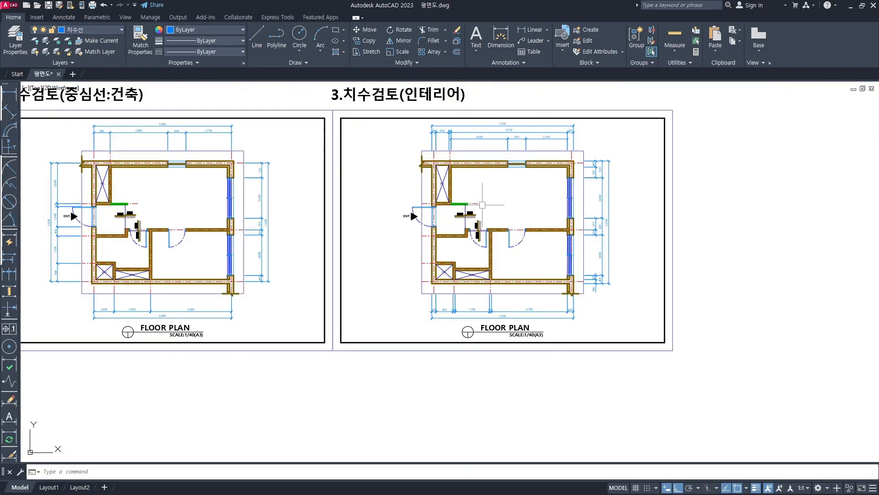
pyautogui.scroll(2, 510, 229)
pyautogui.moveTo(515, 212); pyautogui.dragTo(524, 212, button='middle')
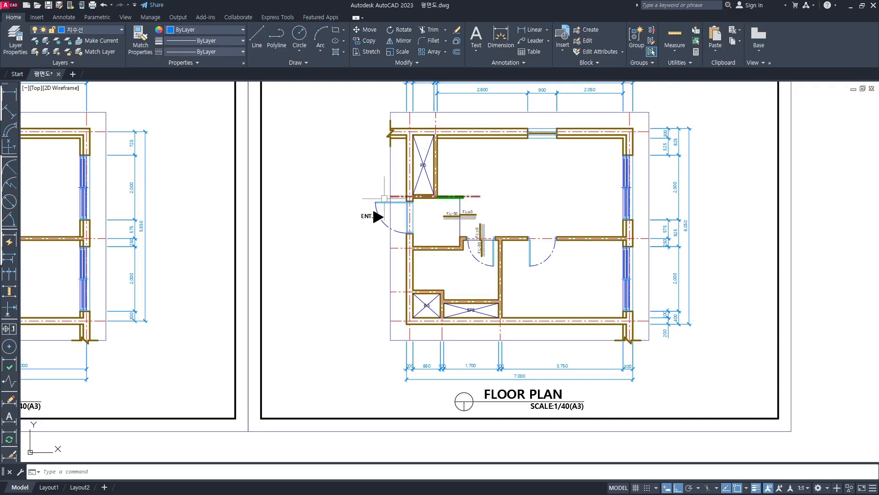
pyautogui.scroll(4, 358, 219)
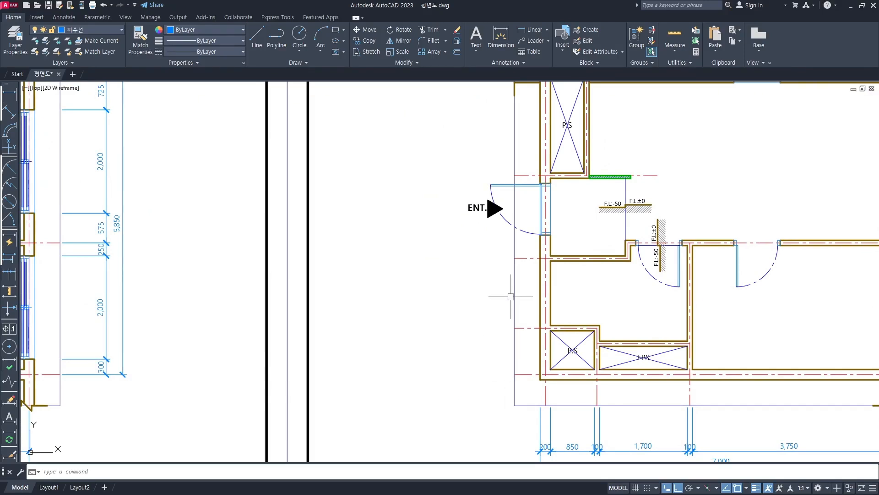
pyautogui.moveTo(529, 364); pyautogui.dragTo(513, 369, button='middle')
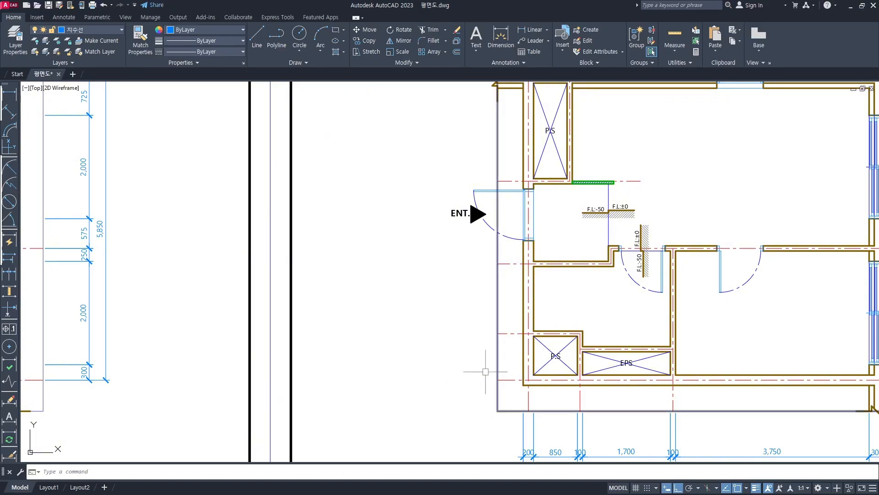
# Step: Examine the left-side vertical dimensions around the entrance in the centerline-based architectural plan as a reference
pyautogui.scroll(-3, 508, 356)
pyautogui.moveTo(375, 338); pyautogui.dragTo(688, 319)
pyautogui.scroll(2, 230, 262)
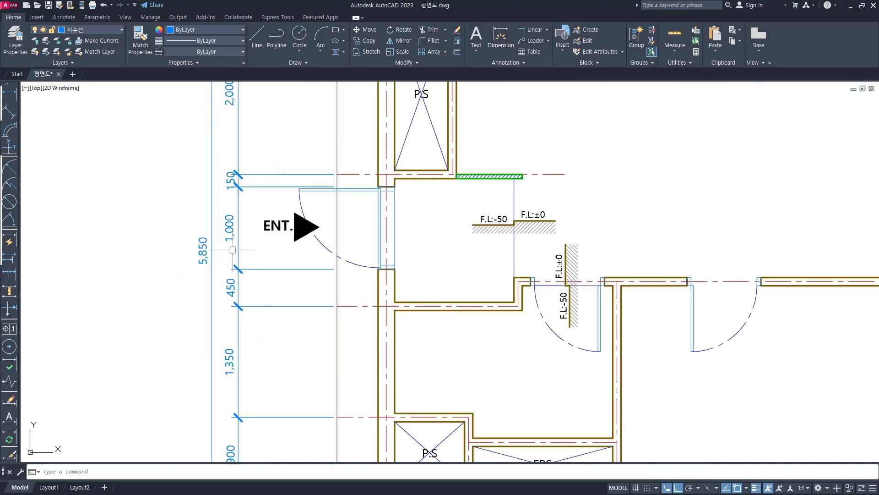
pyautogui.moveTo(238, 190); pyautogui.dragTo(228, 260)
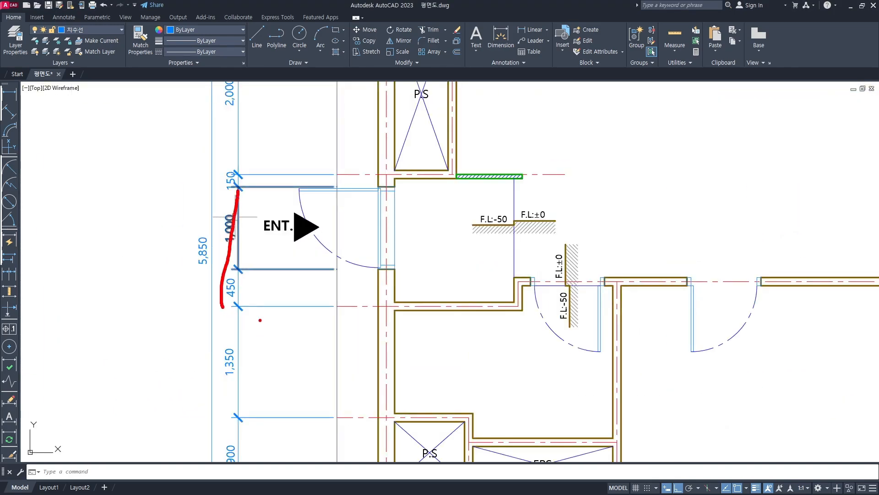
pyautogui.scroll(-2, 283, 286)
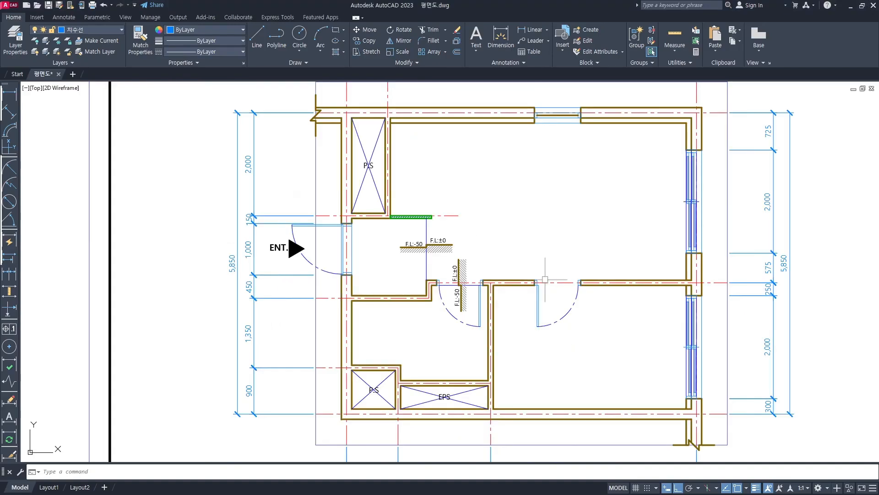
pyautogui.scroll(-1, 415, 316)
pyautogui.scroll(-1, 521, 298)
pyautogui.click(744, 309)
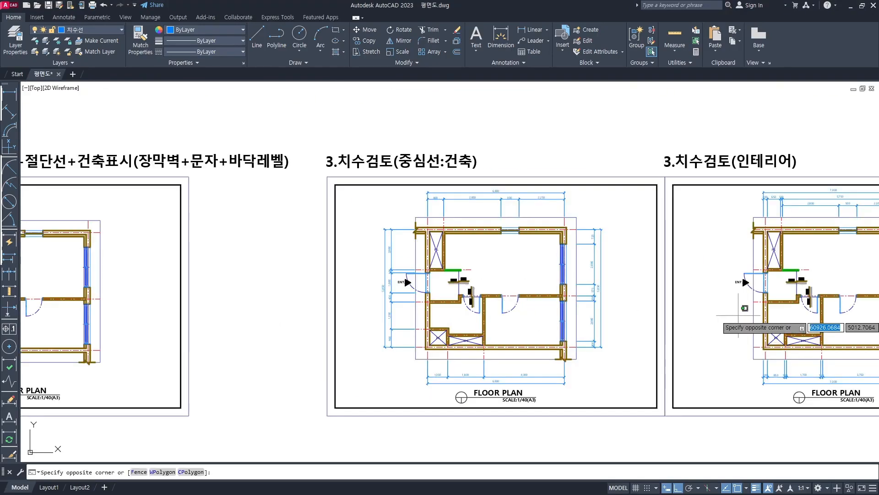
pyautogui.click(741, 311)
# Step: Examine the entrance door opening and the left outer wall down to the lower P.S shaft in the interior plan
pyautogui.moveTo(729, 323); pyautogui.dragTo(495, 298, button='middle')
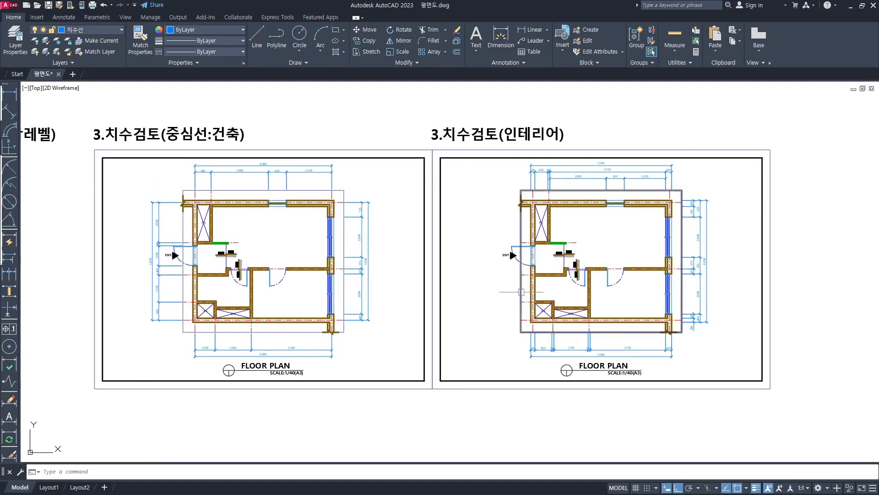
pyautogui.scroll(3, 521, 279)
pyautogui.scroll(2, 521, 280)
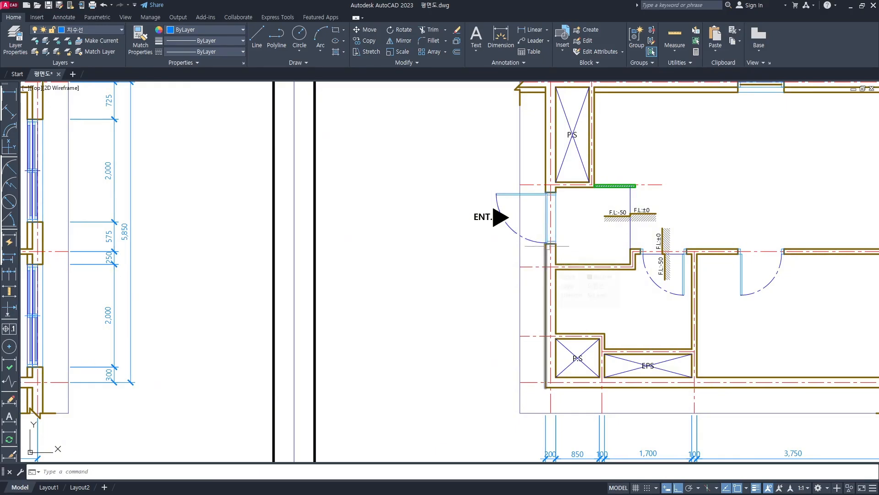
pyautogui.moveTo(530, 185); pyautogui.dragTo(526, 198, button='middle')
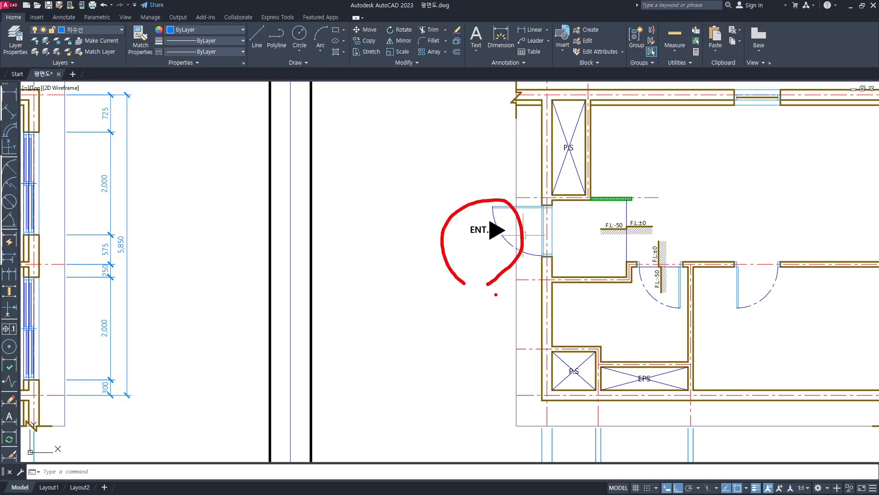
pyautogui.moveTo(539, 247); pyautogui.dragTo(570, 250, button='middle')
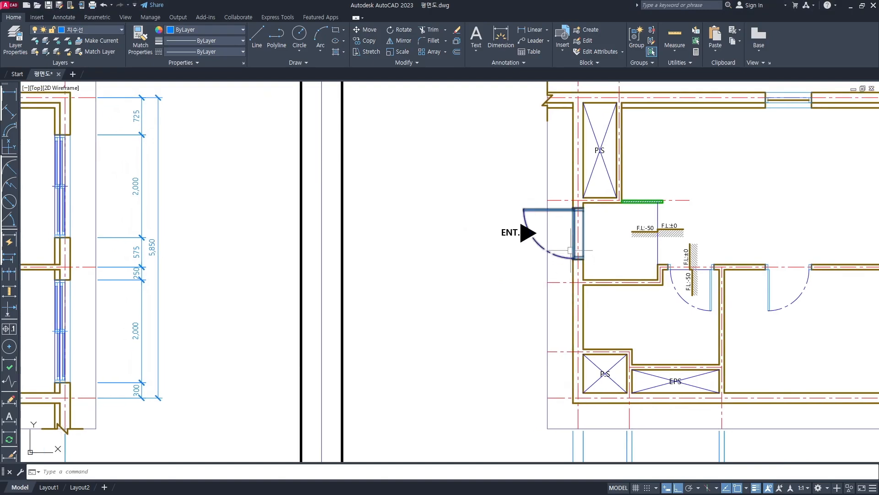
pyautogui.scroll(2, 555, 222)
pyautogui.scroll(2, 591, 198)
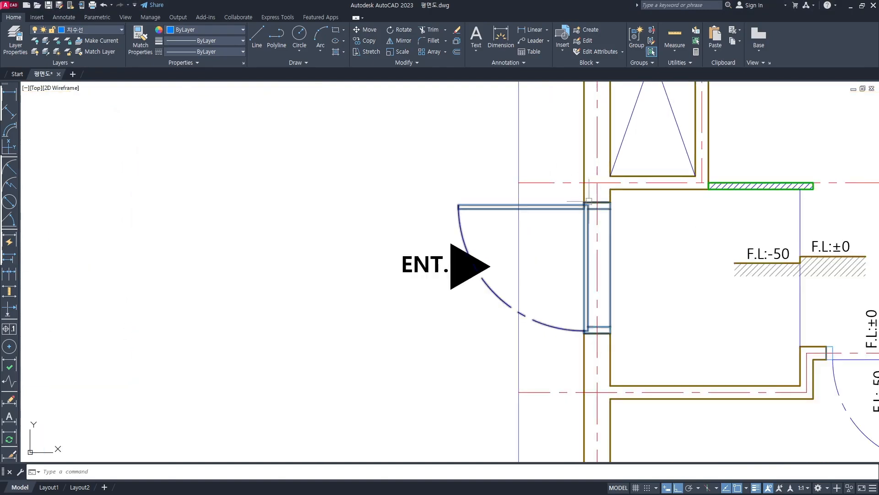
pyautogui.scroll(-4, 589, 201)
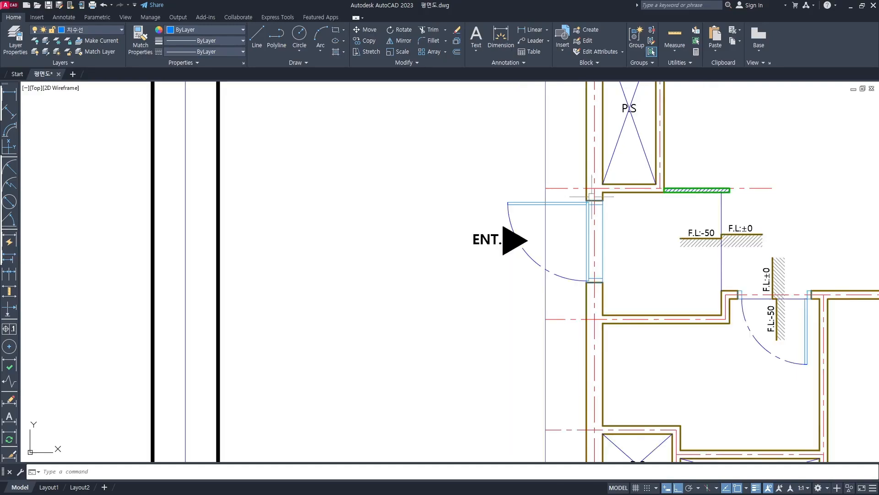
pyautogui.scroll(4, 587, 350)
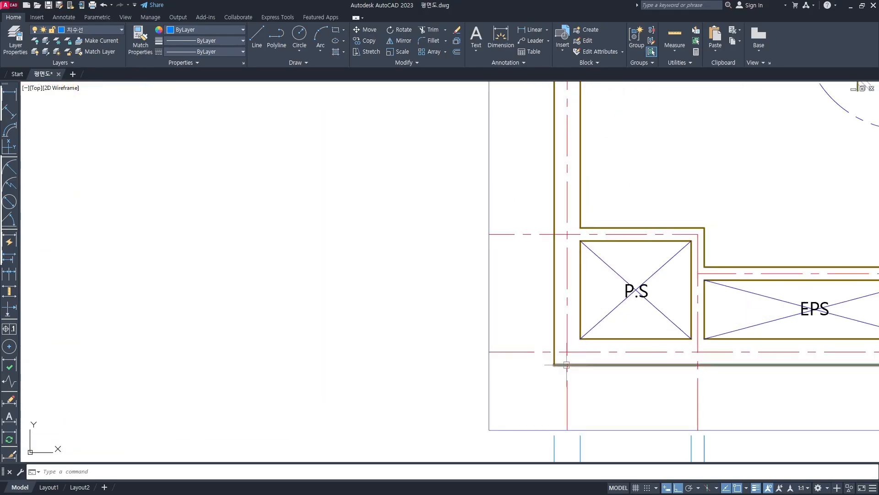
# Step: Draw horizontal guide lines from the outer wall's lower-left corner and the lower P.S shaft's bottom-left corner to the left boundary line
pyautogui.press('Escape')
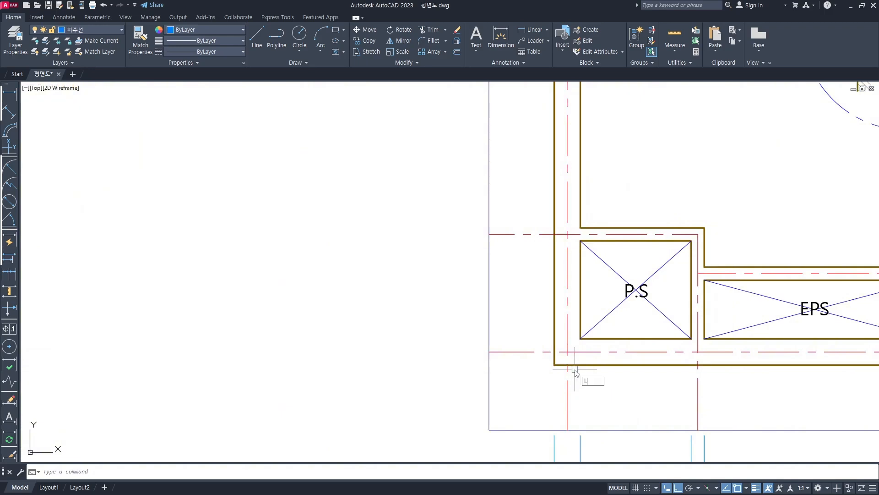
pyautogui.press('Return')
pyautogui.click(555, 365)
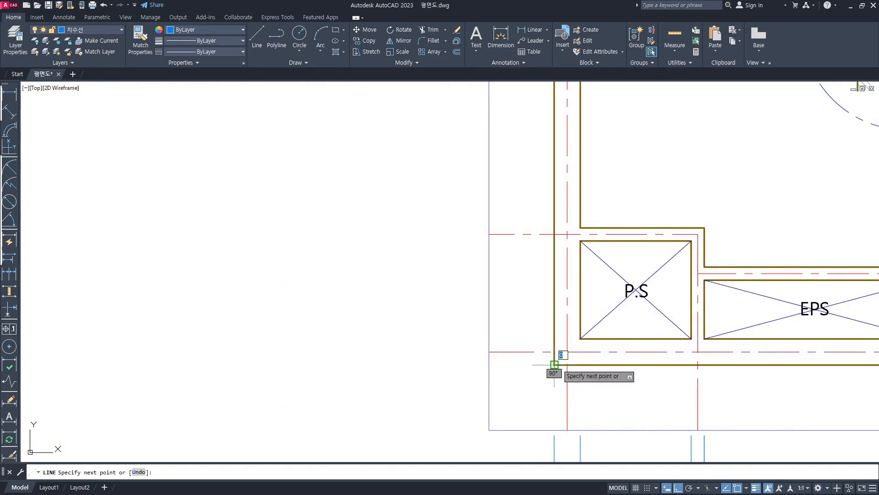
pyautogui.click(488, 365)
pyautogui.press('Return')
pyautogui.press('Return')
pyautogui.click(580, 339)
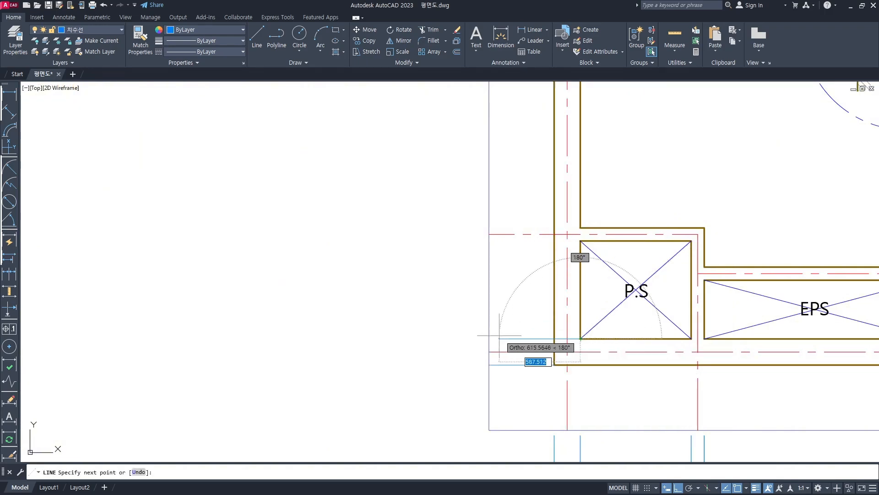
pyautogui.click(489, 338)
pyautogui.press('Return')
# Step: Draw horizontal guide lines from both faces of the wall above the lower P.S shaft to the left boundary line
pyautogui.moveTo(583, 242); pyautogui.dragTo(622, 281, button='middle')
pyautogui.press('Return')
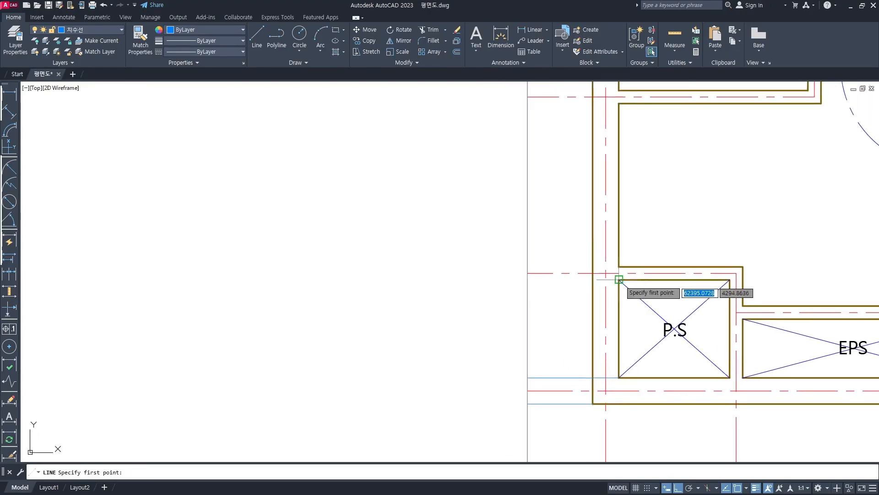
pyautogui.click(619, 279)
pyautogui.click(528, 279)
pyautogui.press('Return')
pyautogui.press('Return')
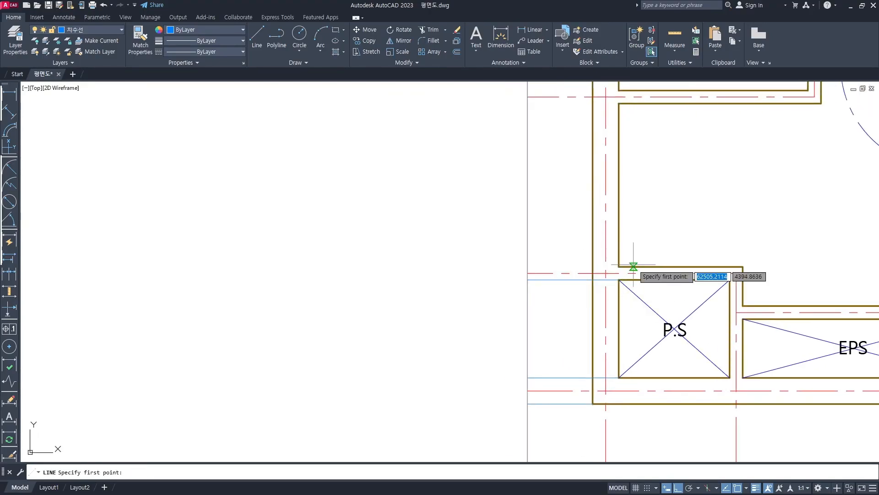
pyautogui.click(618, 266)
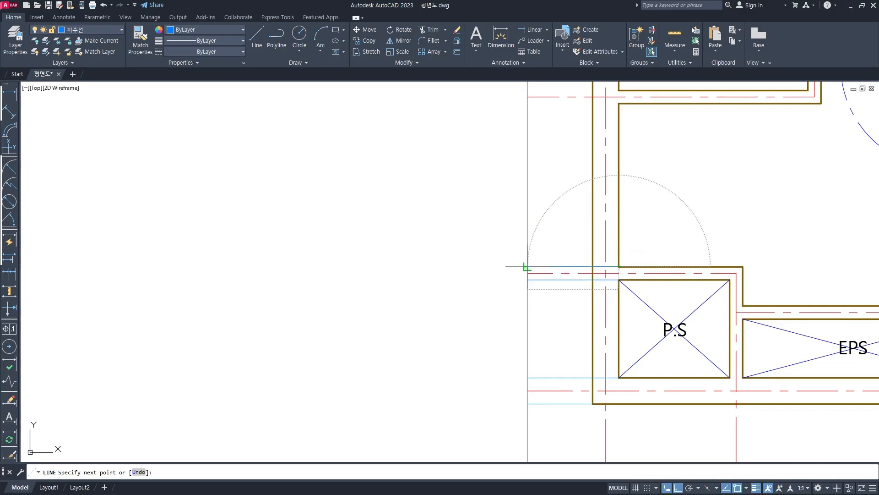
pyautogui.click(528, 266)
pyautogui.press('Return')
# Step: Draw horizontal guide lines from both faces of the interior wall below the entrance to the left boundary line
pyautogui.scroll(-2, 576, 238)
pyautogui.moveTo(575, 200); pyautogui.dragTo(591, 261, button='middle')
pyautogui.scroll(4, 635, 215)
pyautogui.press('Return')
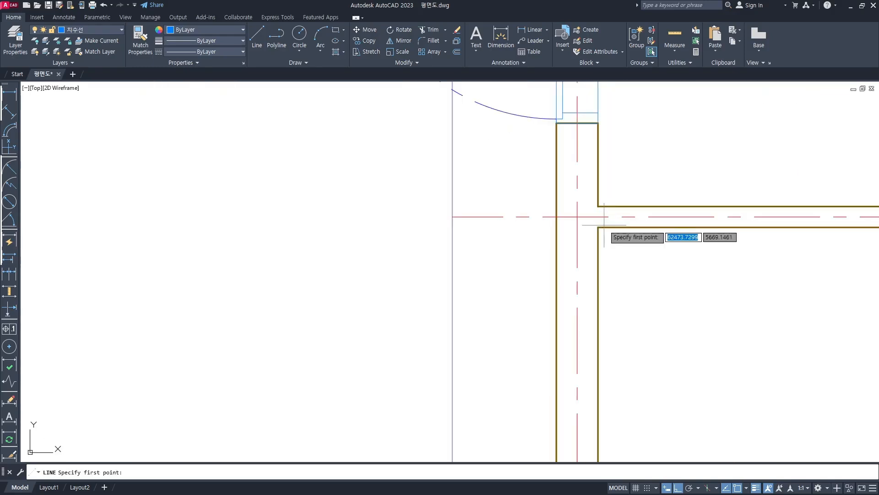
pyautogui.click(598, 226)
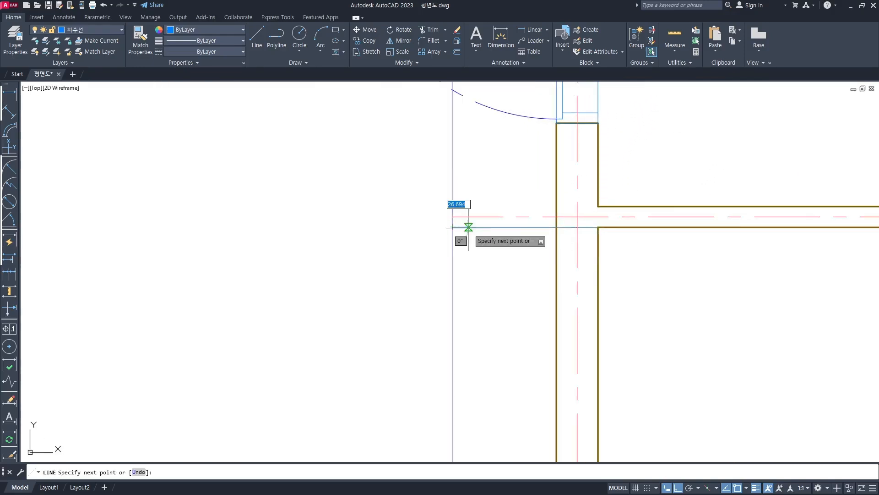
pyautogui.click(598, 206)
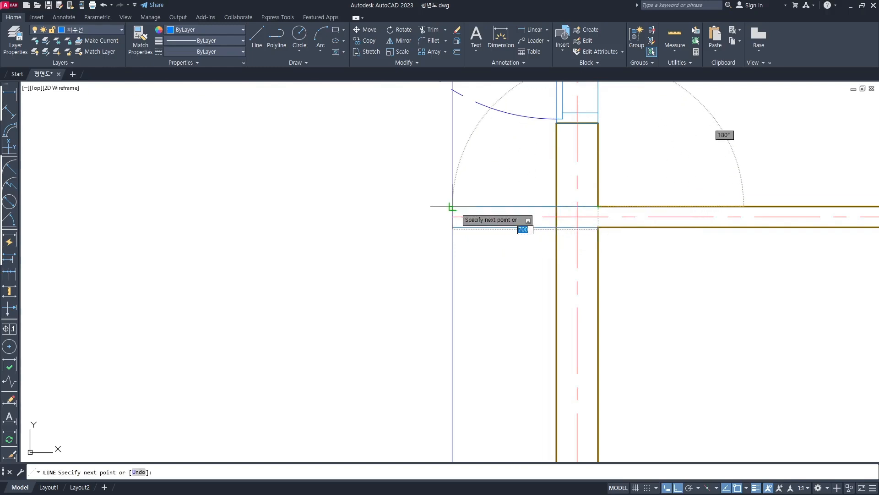
pyautogui.click(452, 206)
pyautogui.press('Return')
# Step: Draw a horizontal guide line from the lower wall end of the entrance opening to the left boundary line
pyautogui.scroll(-3, 576, 261)
pyautogui.scroll(3, 584, 266)
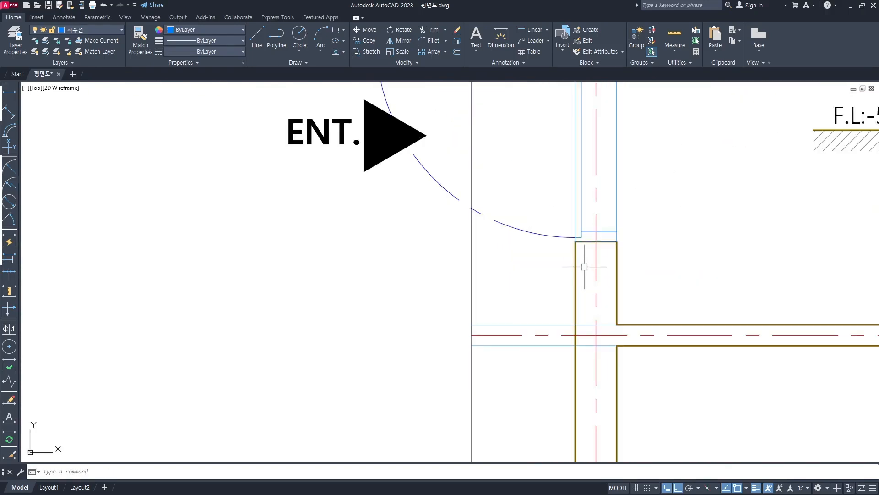
pyautogui.scroll(2, 582, 250)
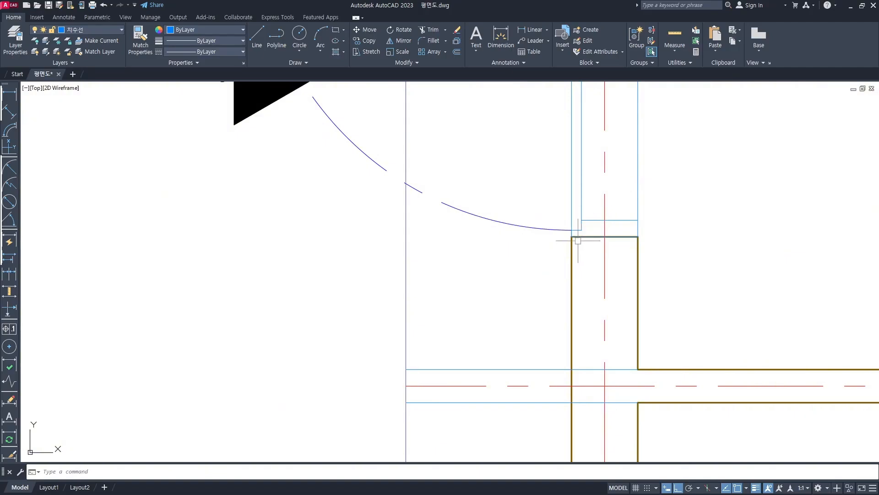
pyautogui.press('l')
pyautogui.press('Return')
pyautogui.click(571, 237)
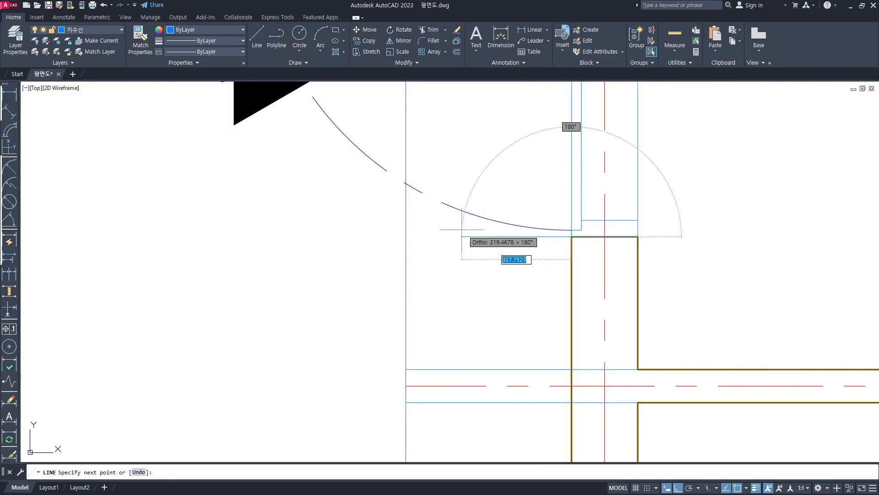
pyautogui.click(406, 236)
pyautogui.press('Return')
# Step: Draw a horizontal guide line from the upper wall end of the entrance opening to the left boundary line
pyautogui.scroll(-3, 537, 249)
pyautogui.moveTo(556, 118); pyautogui.dragTo(588, 189, button='middle')
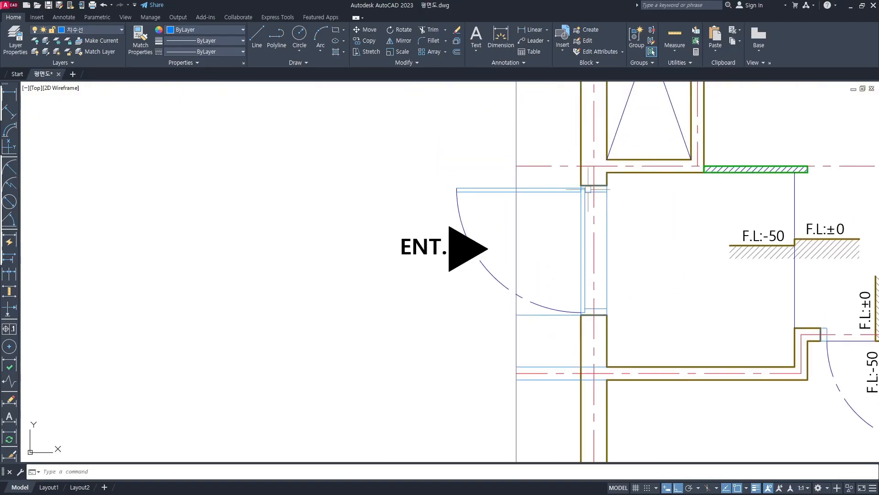
pyautogui.scroll(3, 588, 189)
pyautogui.press('l')
pyautogui.press('Return')
pyautogui.click(569, 179)
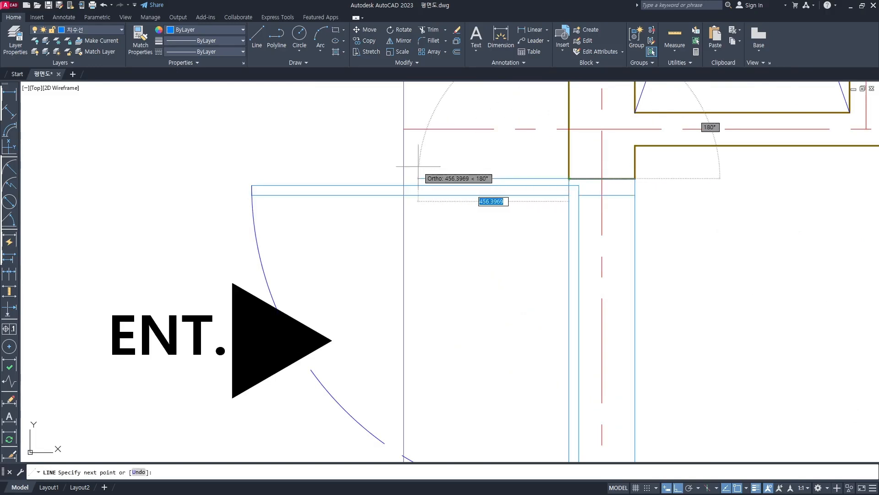
pyautogui.click(403, 179)
pyautogui.press('Return')
# Step: Draw horizontal guide lines from both faces of the wall between the entrance and the upper P.S shaft to the left boundary line
pyautogui.scroll(-3, 491, 163)
pyautogui.moveTo(515, 151); pyautogui.dragTo(569, 230, button='middle')
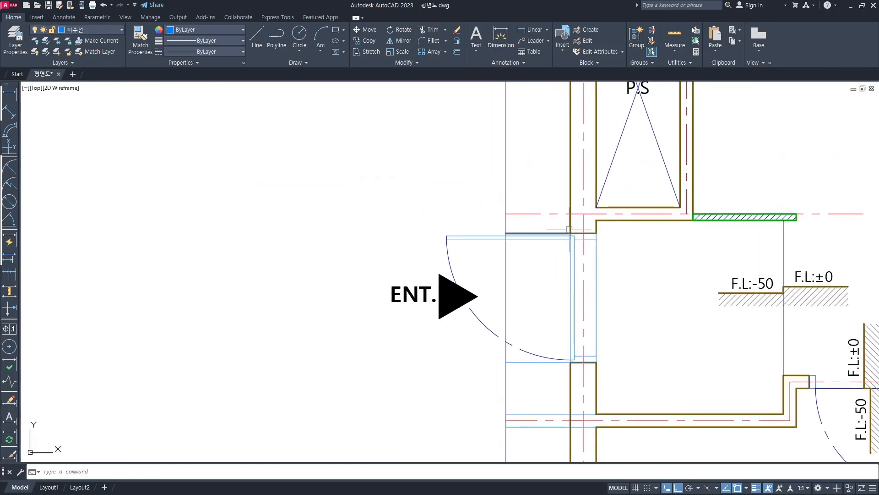
pyautogui.scroll(3, 569, 230)
pyautogui.press('l')
pyautogui.press('Return')
pyautogui.click(590, 221)
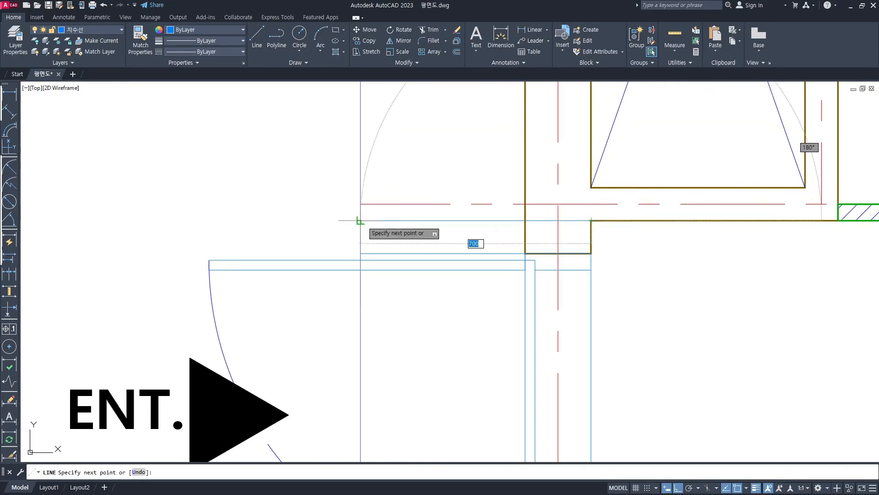
pyautogui.press('Escape')
pyautogui.press('Return')
pyautogui.click(591, 188)
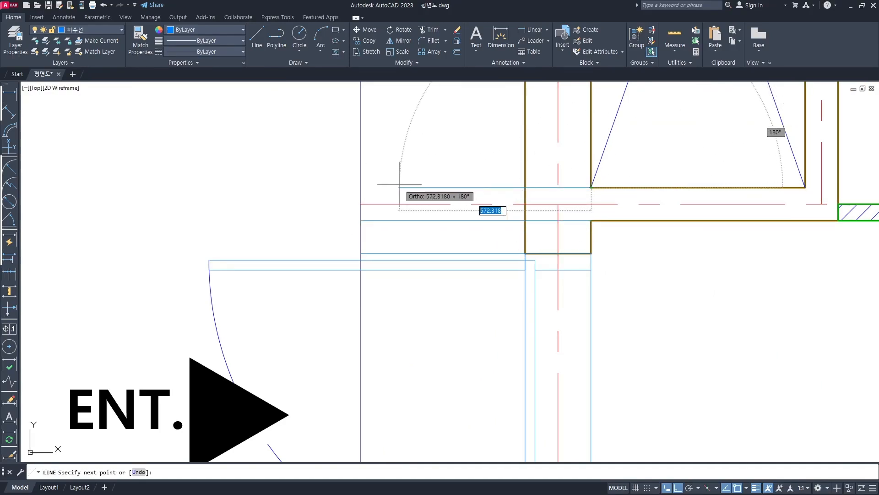
pyautogui.click(361, 188)
pyautogui.press('Return')
# Step: Examine the upper wall lines and the break line beside the upper P.S shaft for the remaining dimension points
pyautogui.scroll(-4, 517, 183)
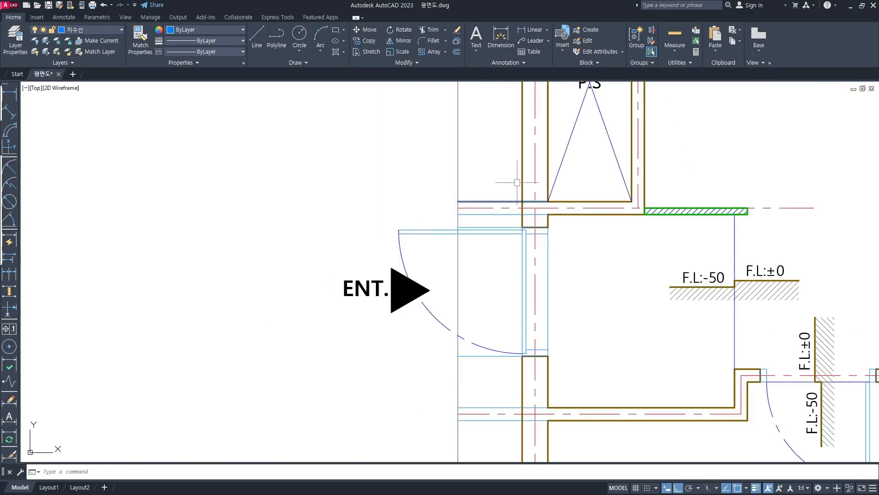
pyautogui.scroll(-3, 517, 182)
pyautogui.scroll(2, 555, 147)
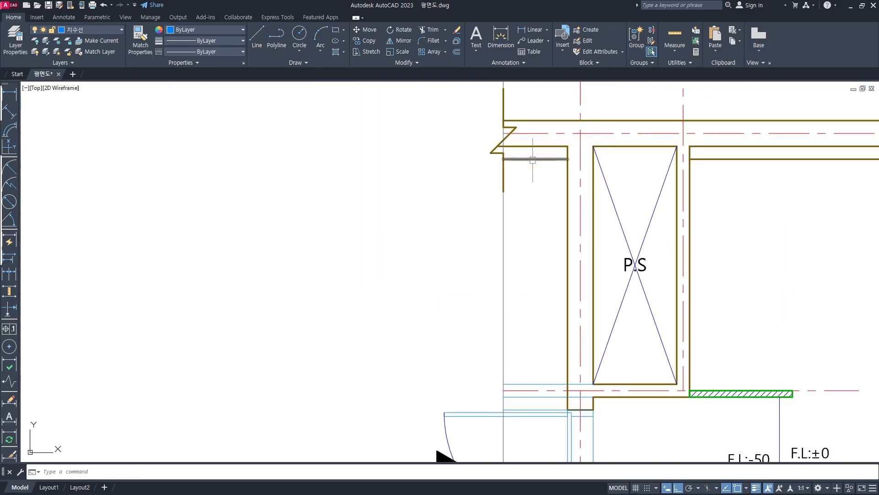
pyautogui.scroll(2, 551, 155)
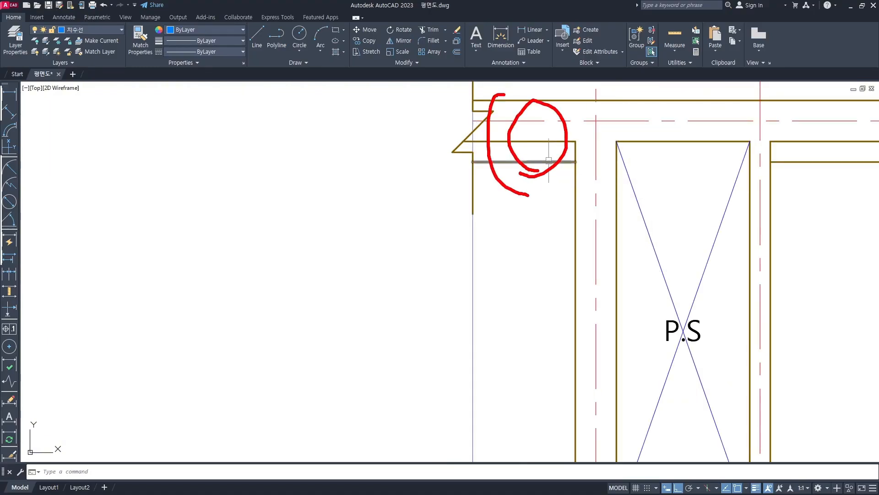
pyautogui.scroll(-3, 596, 174)
pyautogui.scroll(1, 589, 183)
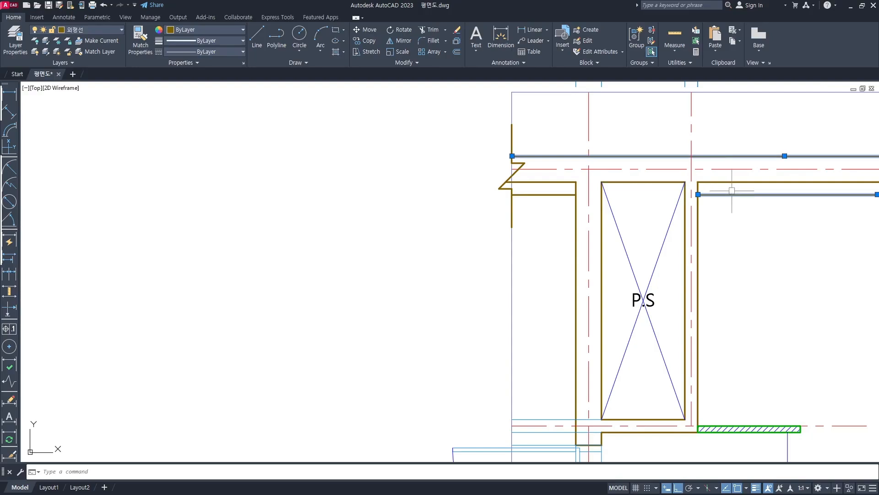
pyautogui.press('Escape')
pyautogui.click(738, 187)
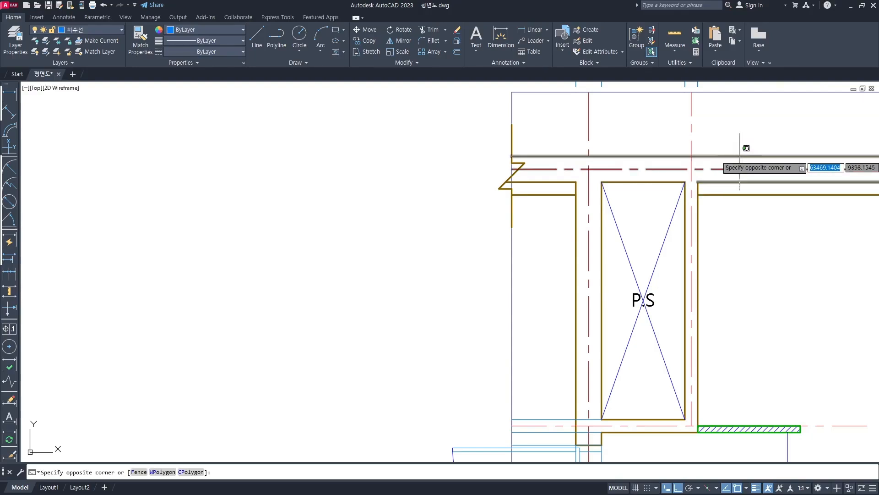
pyautogui.click(743, 146)
pyautogui.press('Escape')
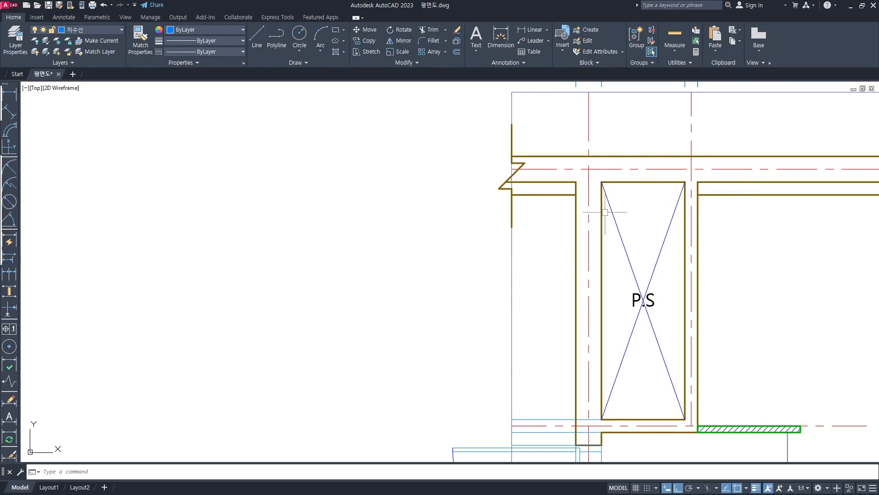
# Step: Place a vertical linear dimension across the bottom outer wall's thickness, outside the left boundary line
pyautogui.scroll(-4, 492, 230)
pyautogui.moveTo(549, 302); pyautogui.dragTo(547, 129, button='middle')
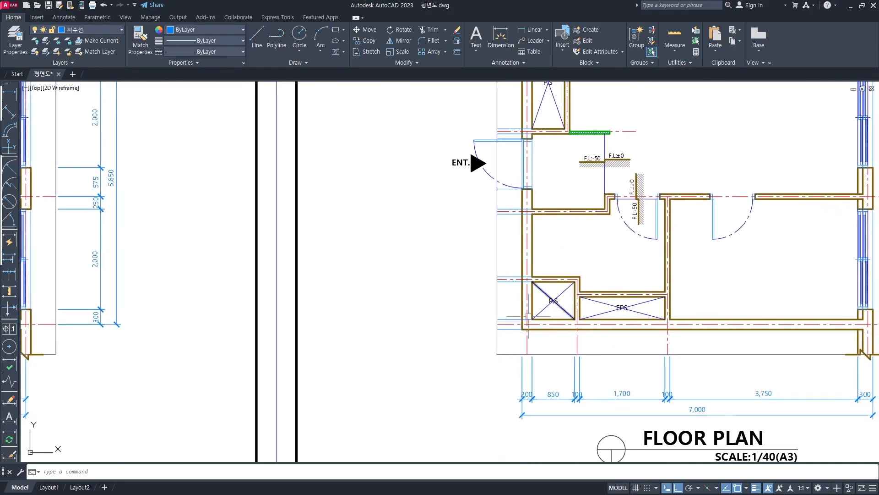
pyautogui.scroll(4, 527, 316)
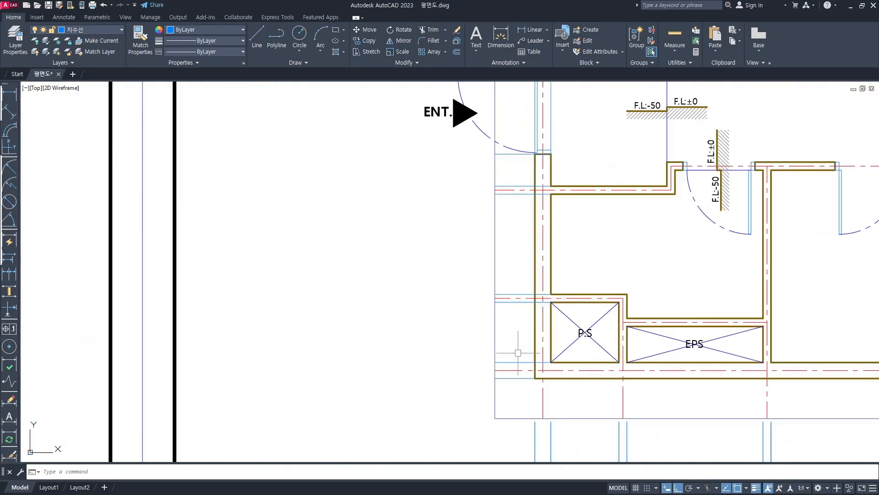
pyautogui.moveTo(511, 365); pyautogui.dragTo(522, 394, button='middle')
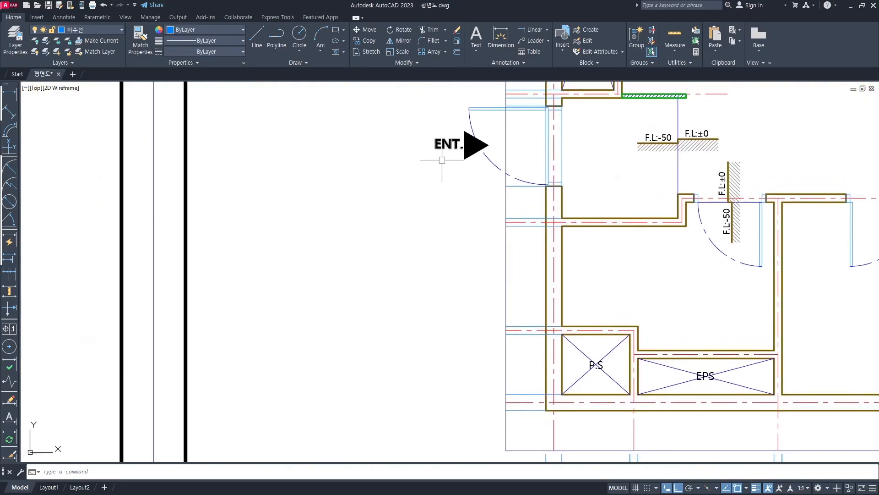
pyautogui.scroll(-3, 485, 302)
pyautogui.scroll(2, 485, 302)
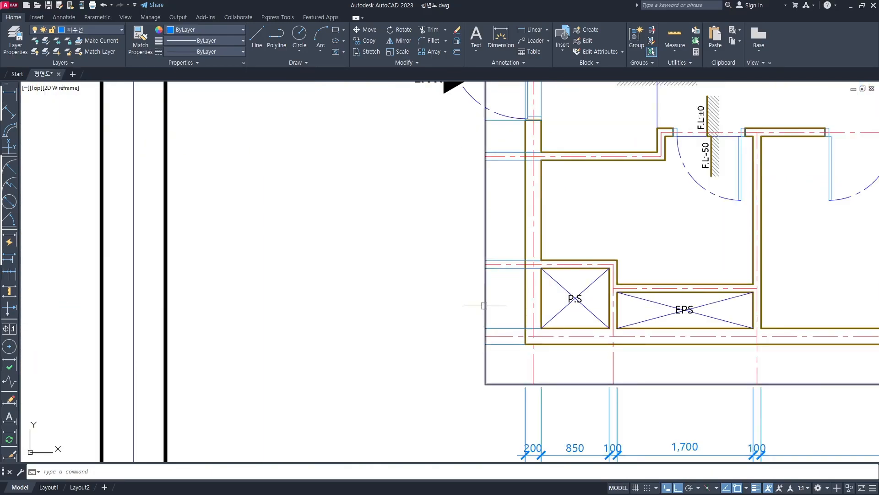
pyautogui.write('DLI')
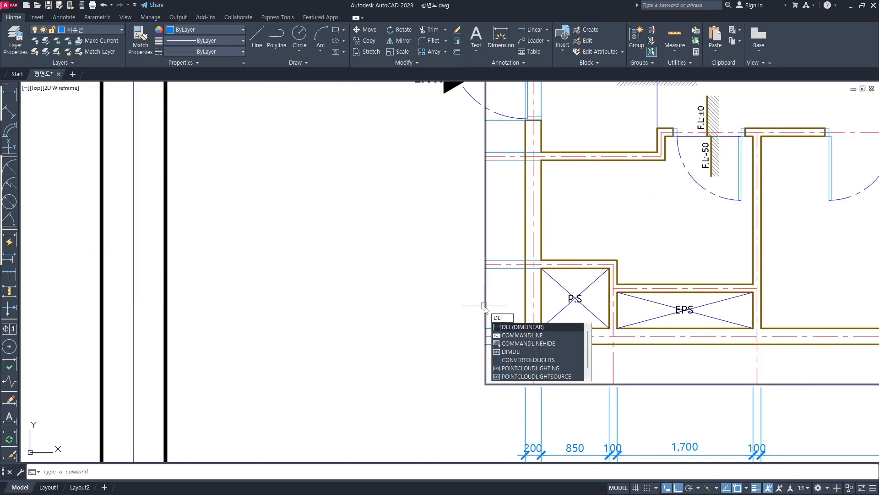
pyautogui.press('Return')
pyautogui.scroll(4, 476, 339)
pyautogui.click(475, 347)
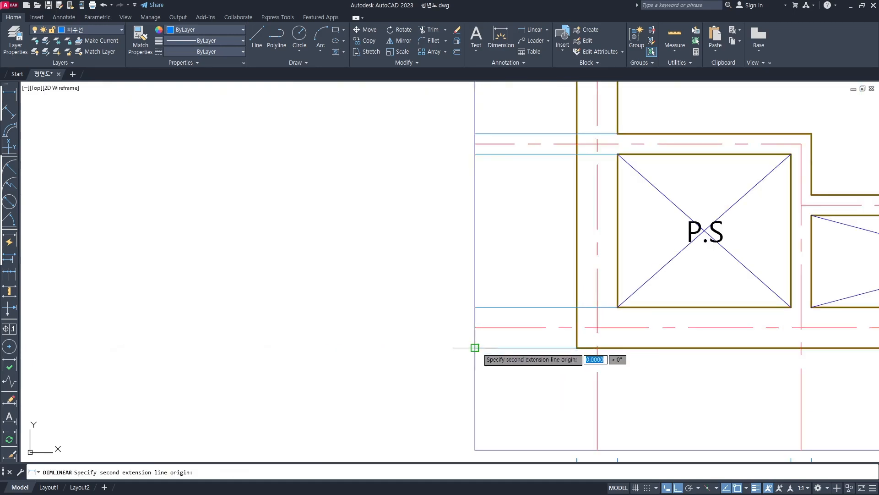
pyautogui.click(475, 307)
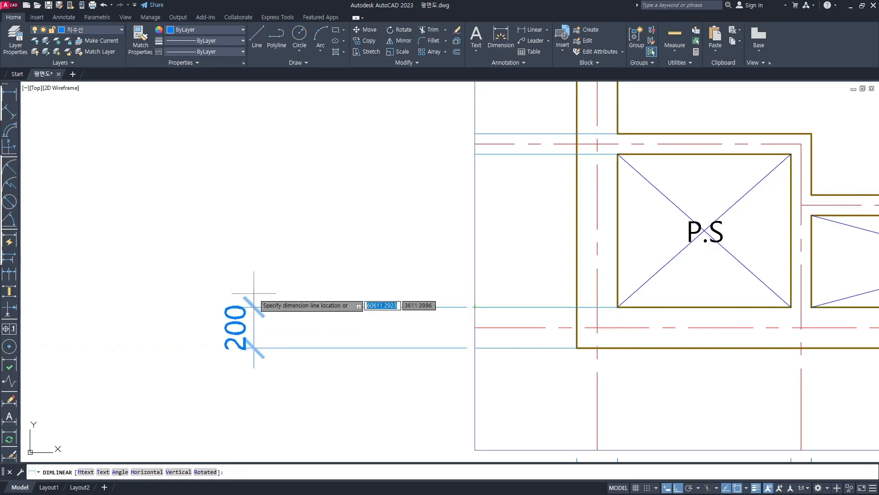
pyautogui.press('Return')
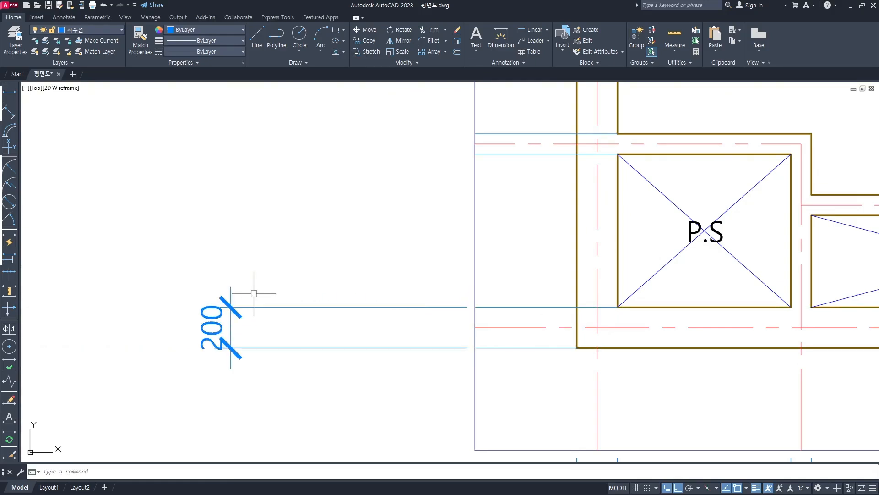
# Step: Continue the vertical dimension chain upward from the bottom wall dimension to both faces of the lower P.S shaft's upper wall and of the wall below the entrance
pyautogui.scroll(-4, 254, 293)
pyautogui.moveTo(253, 293); pyautogui.dragTo(351, 342, button='middle')
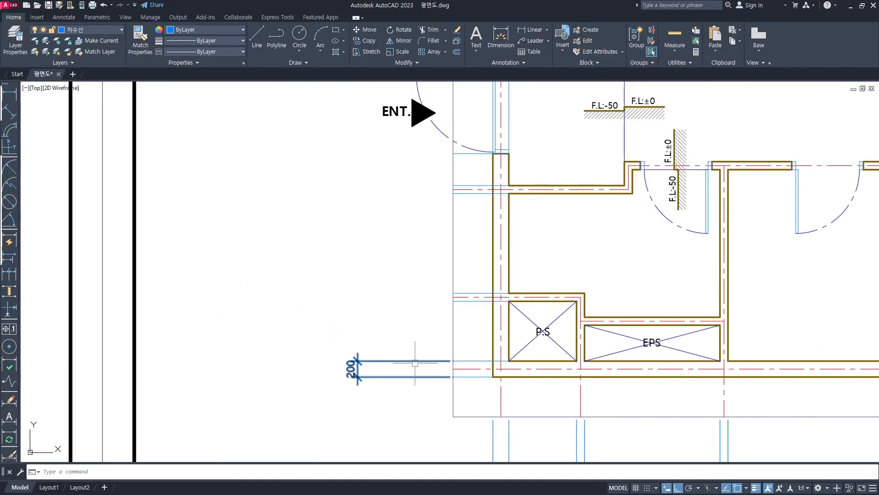
pyautogui.write('DIMCO')
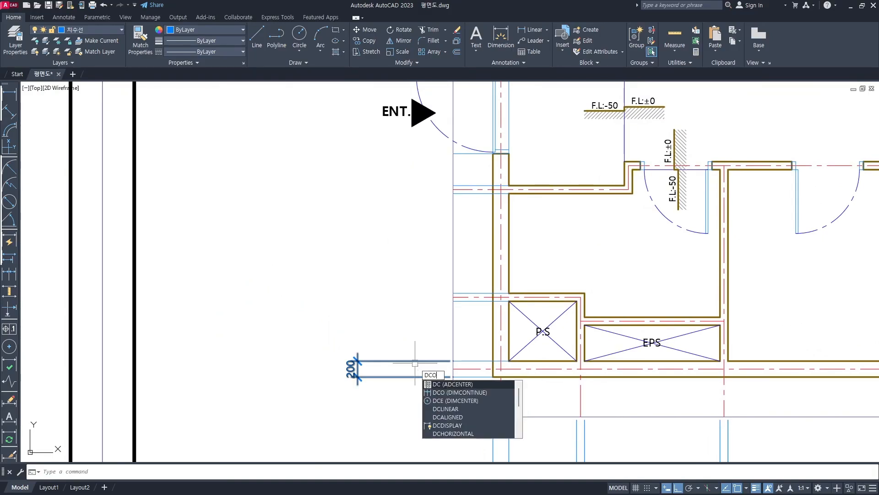
pyautogui.press('Return')
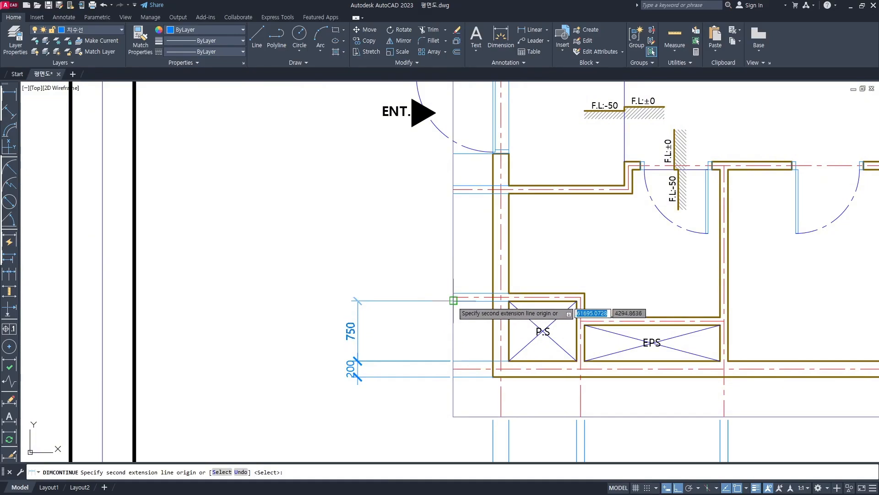
pyautogui.click(454, 300)
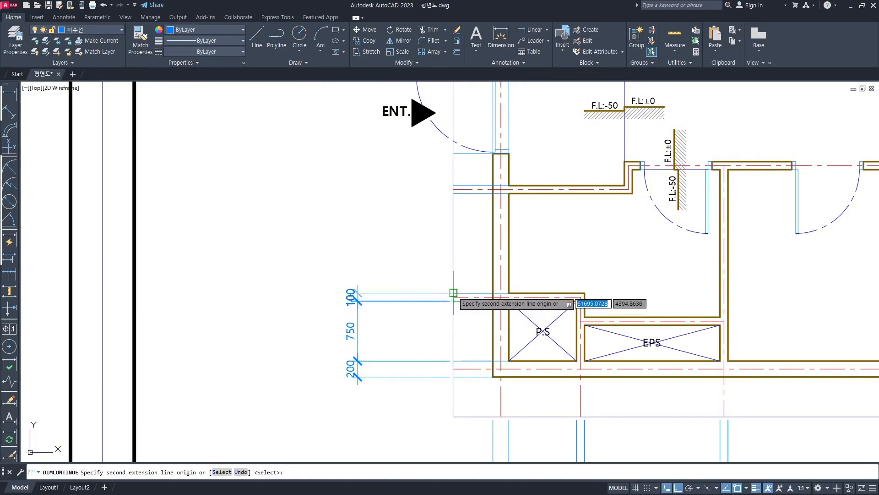
pyautogui.click(453, 292)
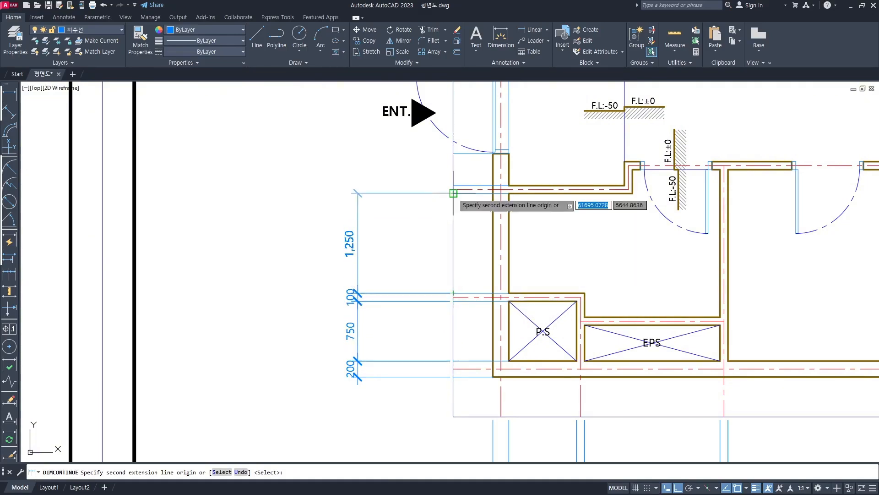
pyautogui.click(454, 193)
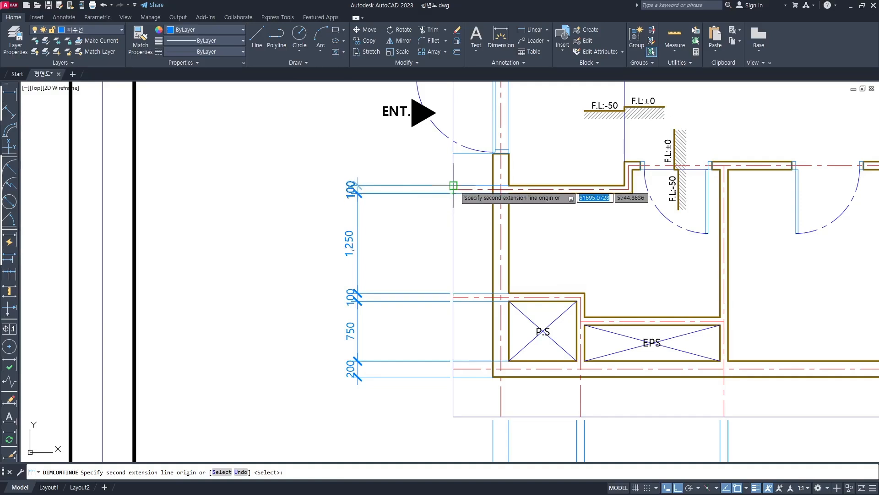
pyautogui.click(453, 186)
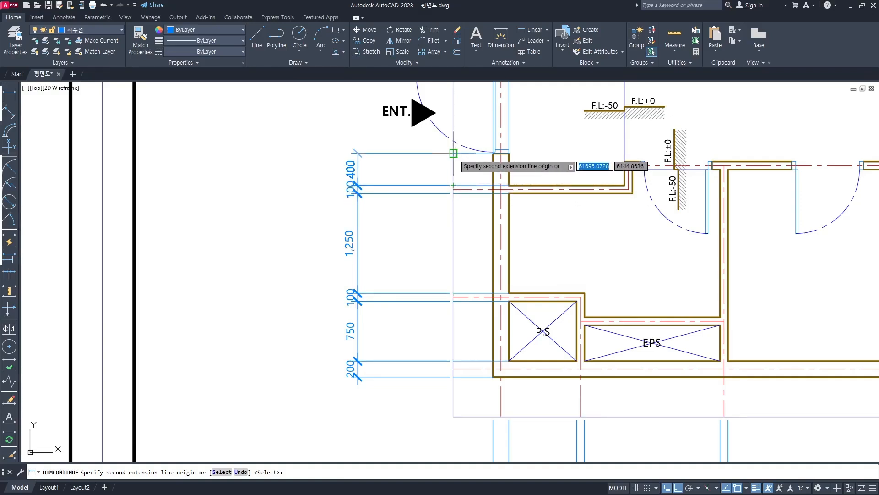
# Step: Continue the chain across both ends of the entrance opening and both faces of the wall beneath the upper P.S shaft
pyautogui.moveTo(454, 153); pyautogui.dragTo(472, 256, button='middle')
pyautogui.scroll(2, 476, 179)
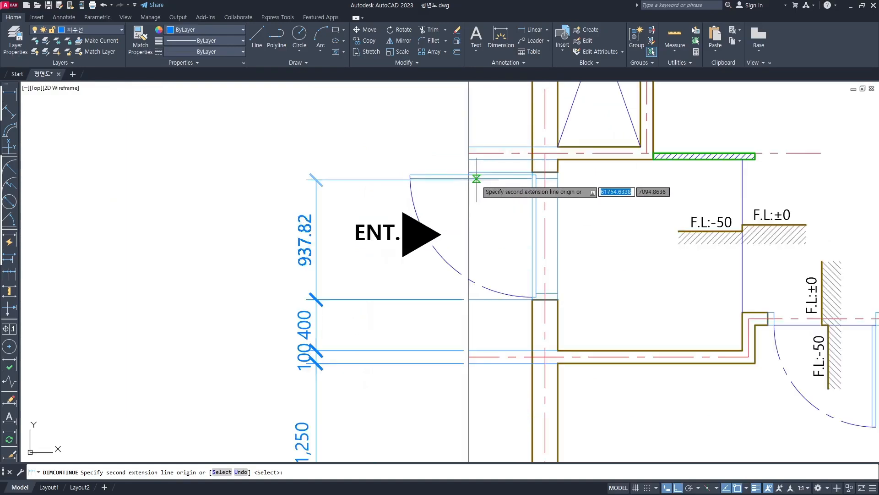
pyautogui.click(464, 167)
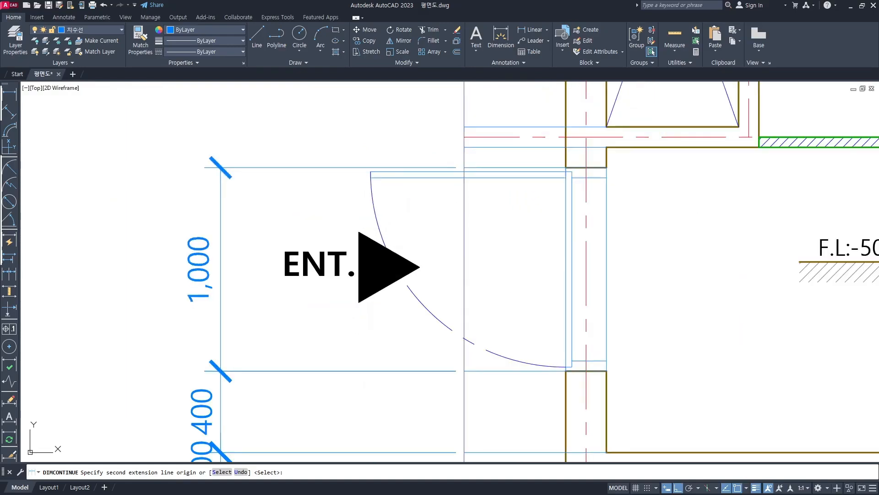
pyautogui.click(464, 147)
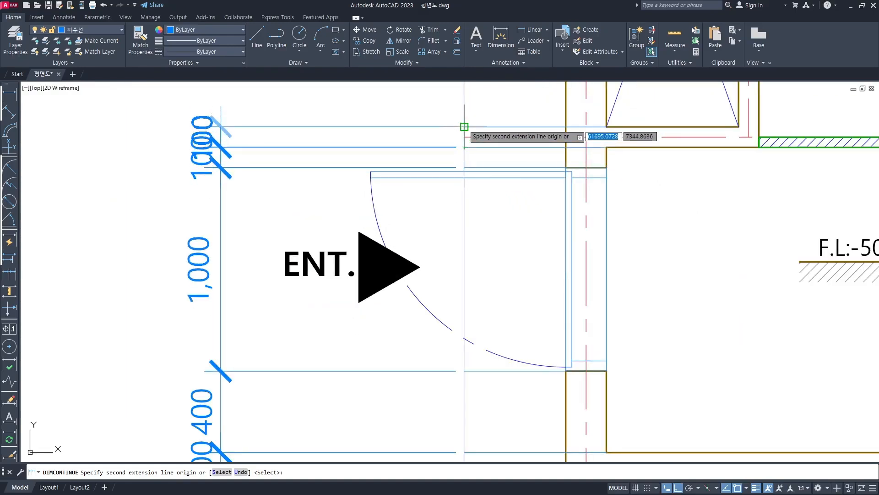
pyautogui.click(463, 126)
# Step: Continue the chain to the inner and outer faces of the top outer wall at the break line, completing the continued dimensions
pyautogui.scroll(-4, 453, 155)
pyautogui.moveTo(446, 169); pyautogui.dragTo(442, 269, button='middle')
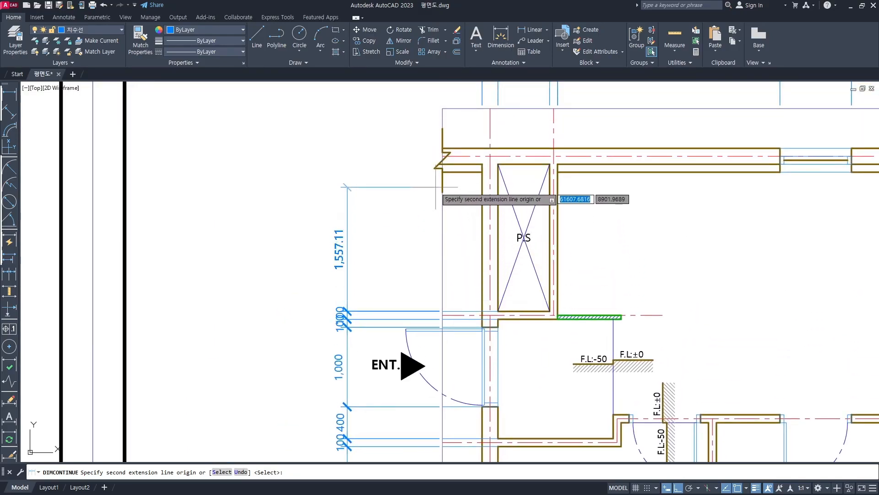
pyautogui.scroll(4, 435, 184)
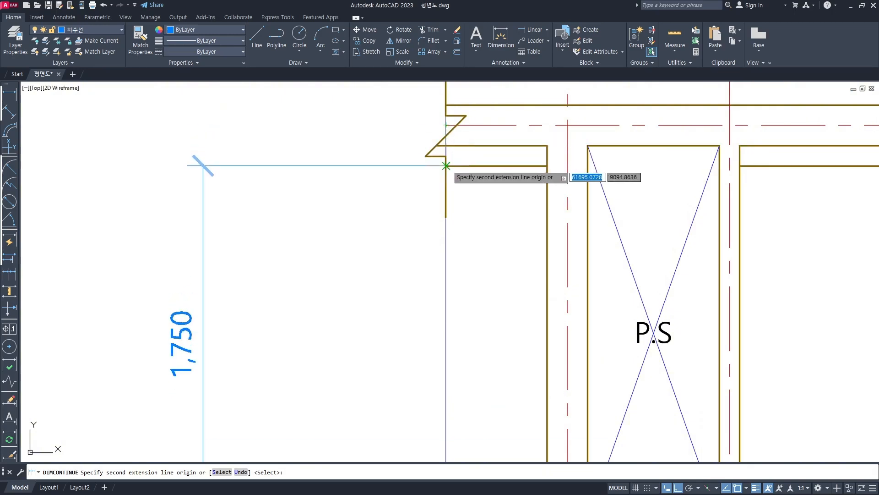
pyautogui.click(446, 165)
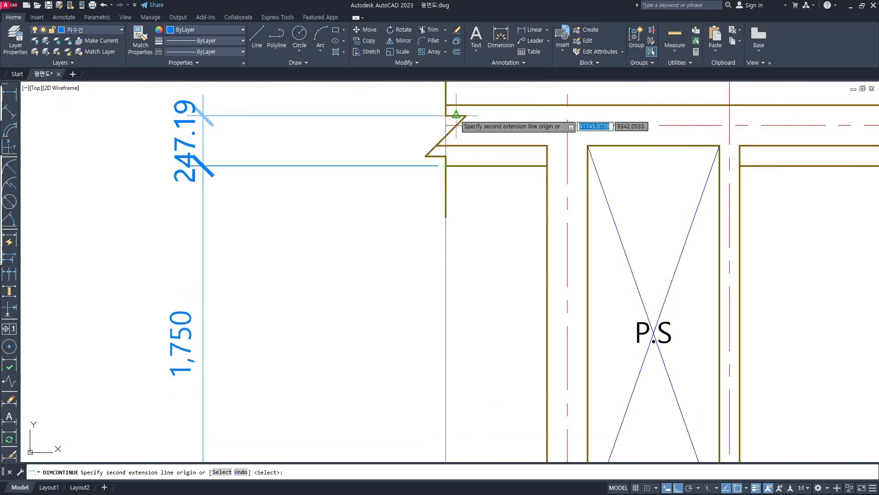
pyautogui.press('Return')
pyautogui.scroll(-4, 380, 208)
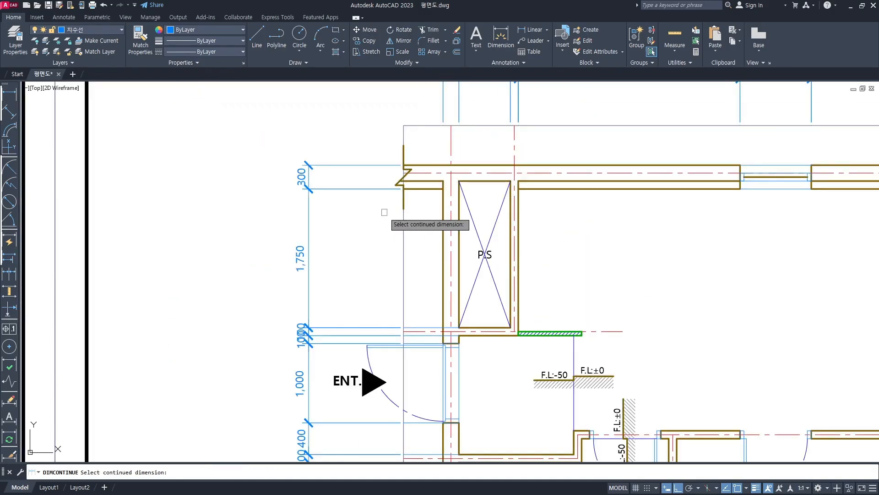
pyautogui.moveTo(366, 260); pyautogui.dragTo(389, 187, button='middle')
pyautogui.press('Return')
# Step: Examine the crowded short dimension texts in the left chain, just above the entrance opening
pyautogui.scroll(2, 332, 267)
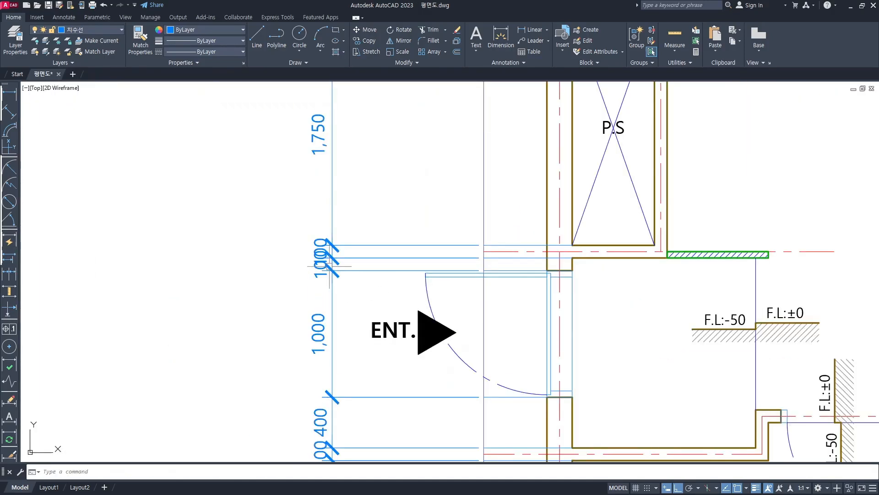
pyautogui.scroll(-2, 394, 267)
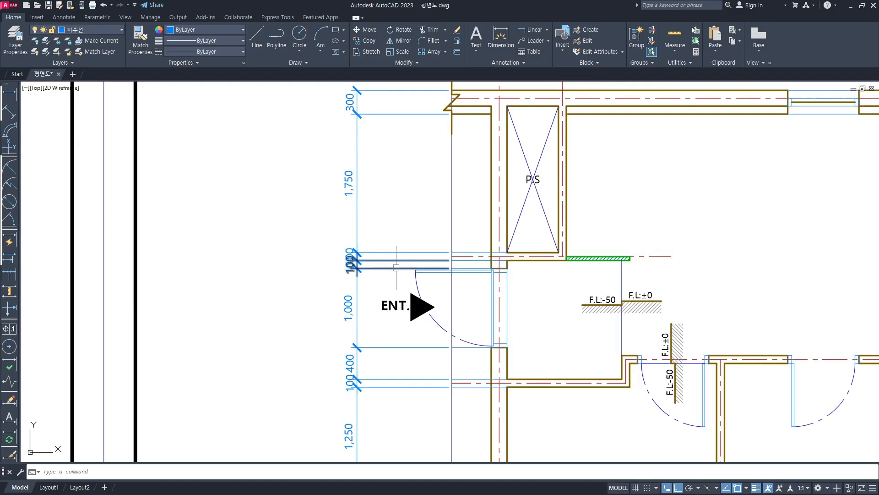
pyautogui.scroll(-3, 397, 267)
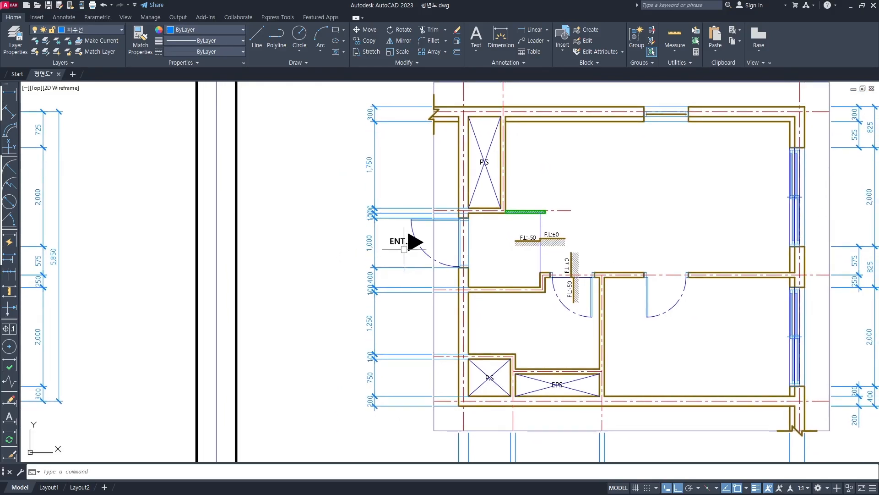
pyautogui.scroll(4, 358, 220)
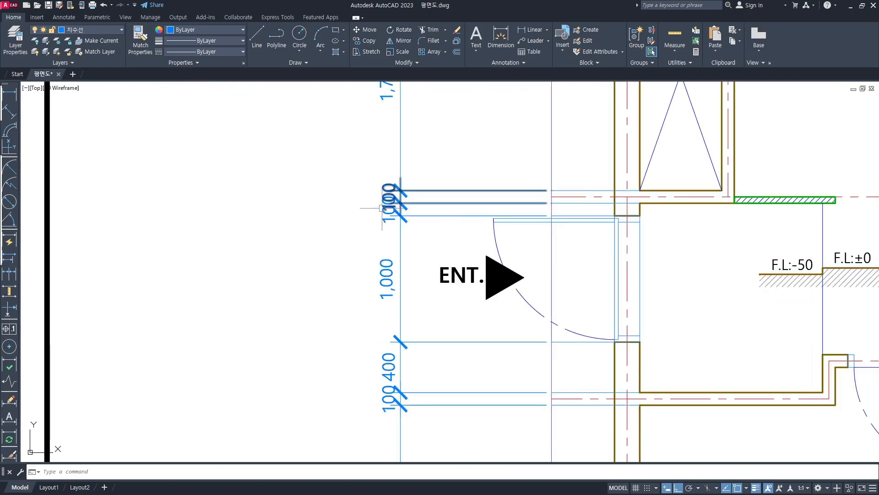
pyautogui.scroll(2, 381, 197)
pyautogui.scroll(-2, 381, 198)
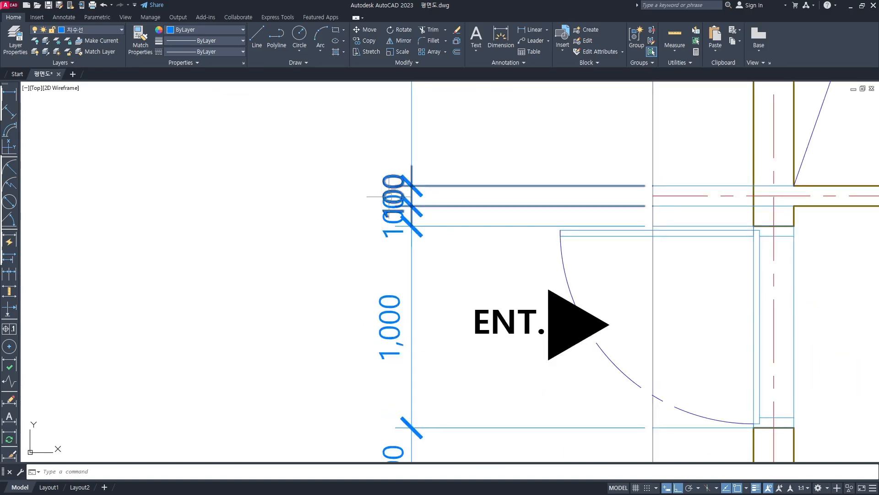
pyautogui.click(390, 215)
pyautogui.scroll(-2, 386, 217)
pyautogui.press('Escape')
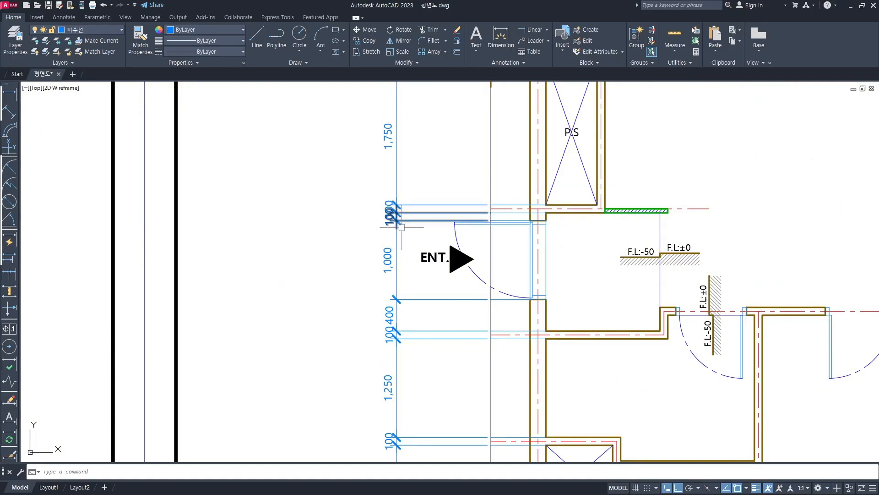
# Step: Review the whole left-side dimension chain against the interior floor plan, checking the wall and entrance segments for overlapping text
pyautogui.scroll(-3, 420, 244)
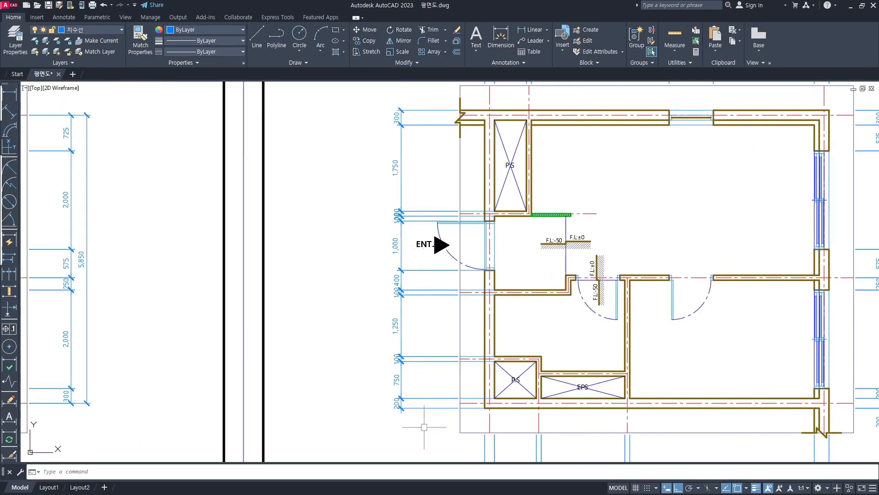
pyautogui.moveTo(423, 421); pyautogui.dragTo(425, 403, button='middle')
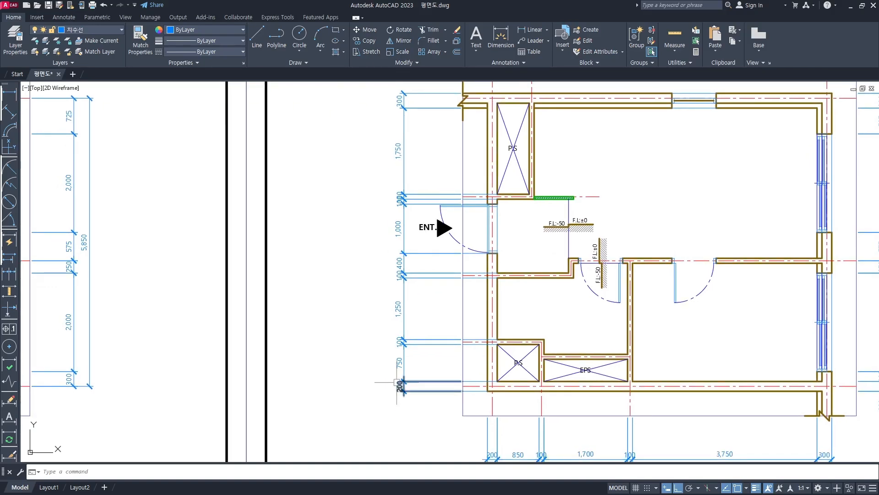
pyautogui.moveTo(409, 362); pyautogui.dragTo(421, 385, button='middle')
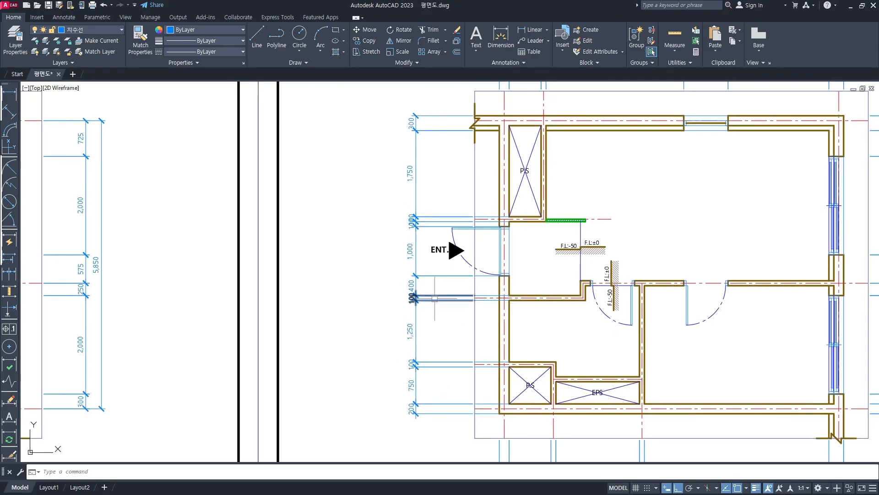
pyautogui.moveTo(413, 313); pyautogui.dragTo(455, 308, button='middle')
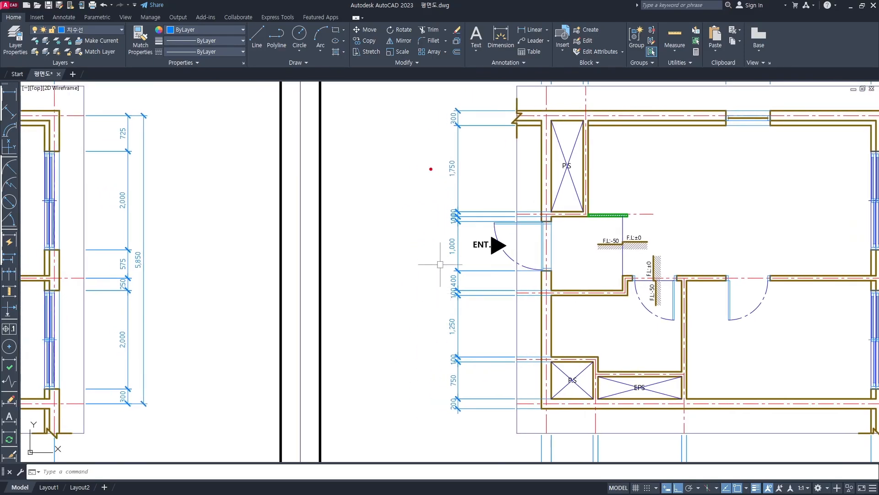
pyautogui.scroll(2, 457, 204)
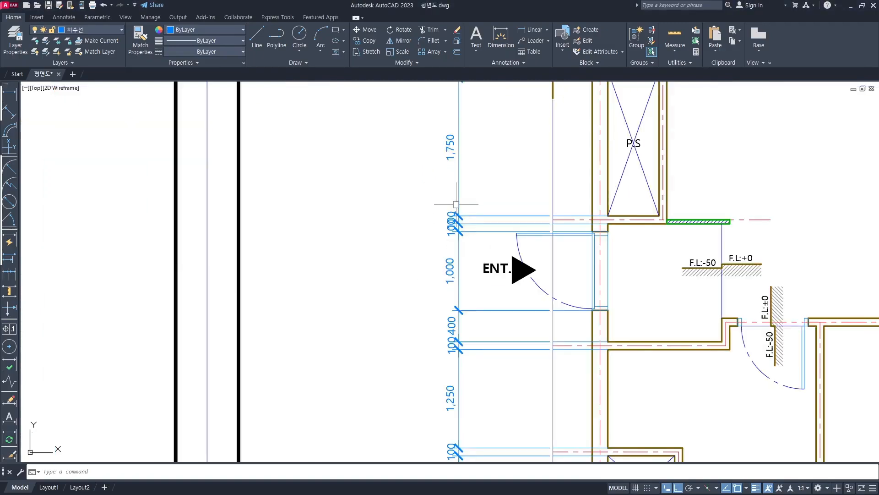
pyautogui.click(446, 224)
pyautogui.scroll(-6, 448, 228)
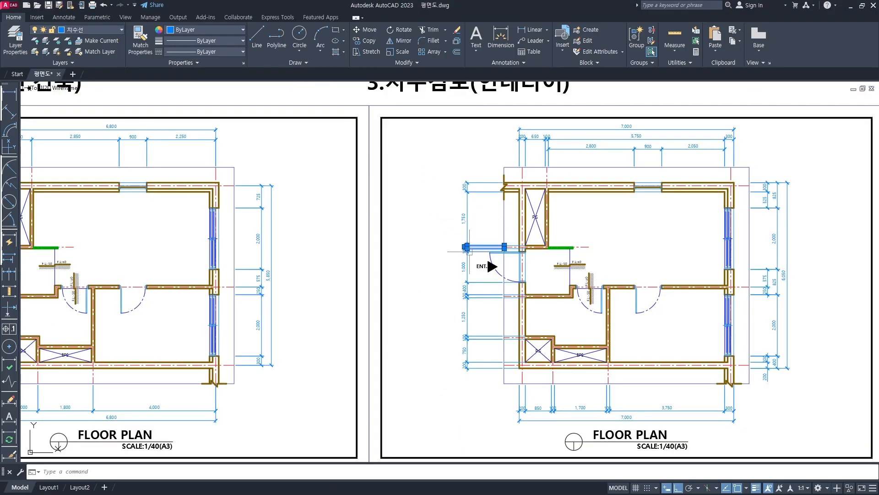
pyautogui.moveTo(488, 268); pyautogui.dragTo(483, 257, button='middle')
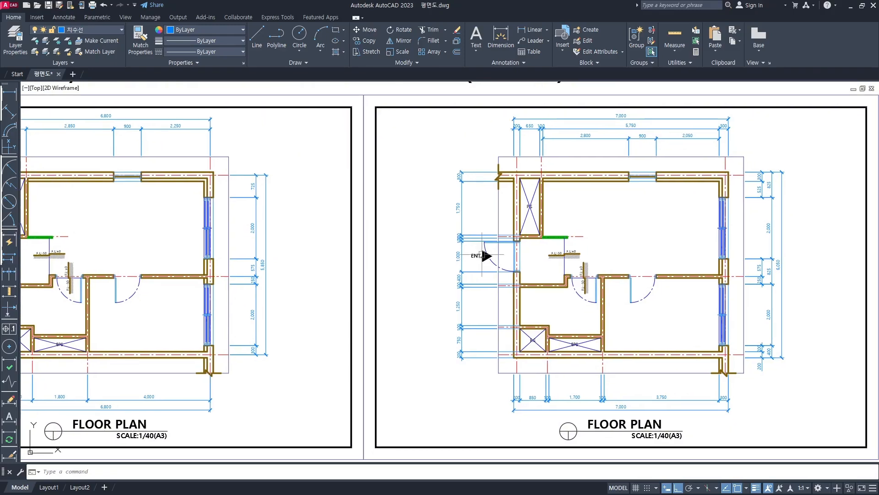
pyautogui.scroll(2, 485, 247)
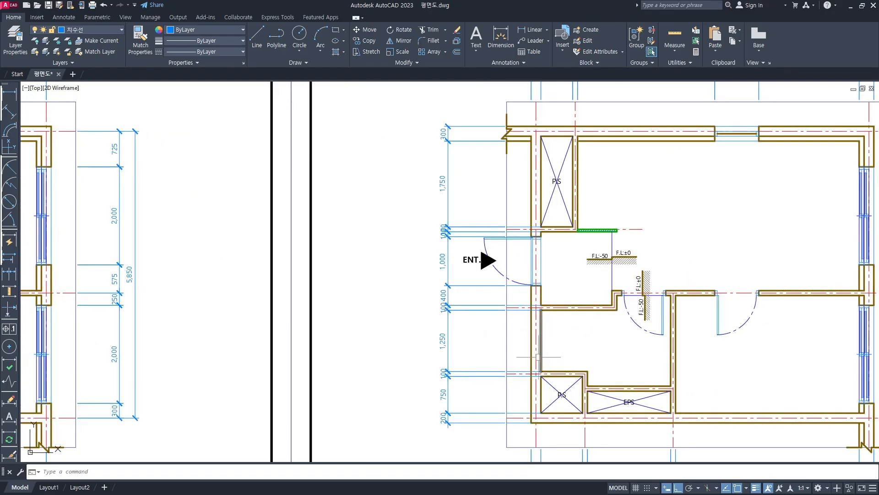
pyautogui.scroll(-1, 459, 304)
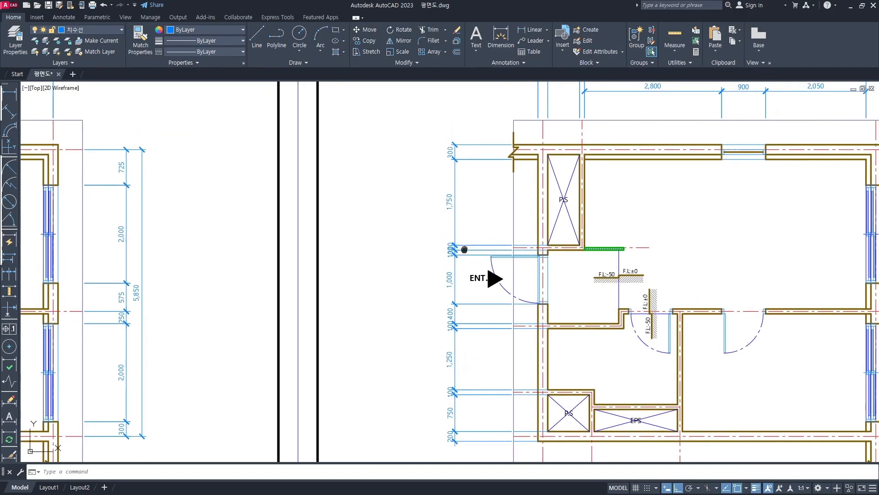
pyautogui.scroll(-1, 464, 238)
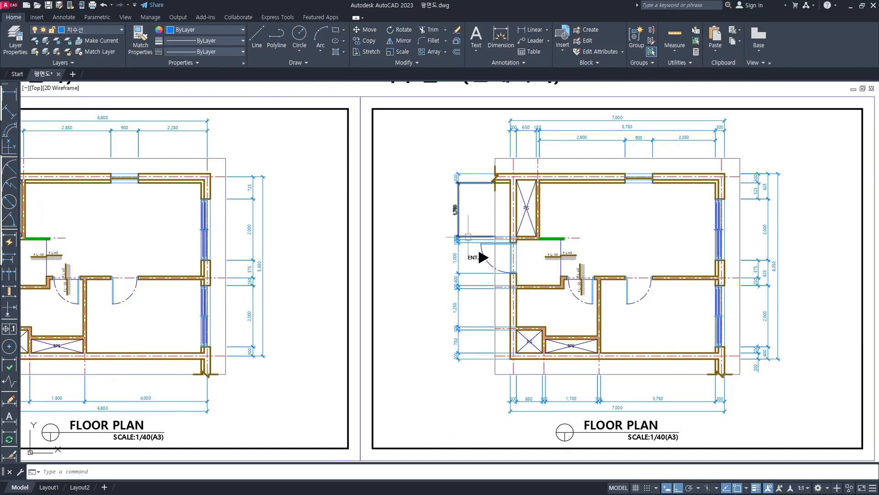
pyautogui.scroll(2, 492, 261)
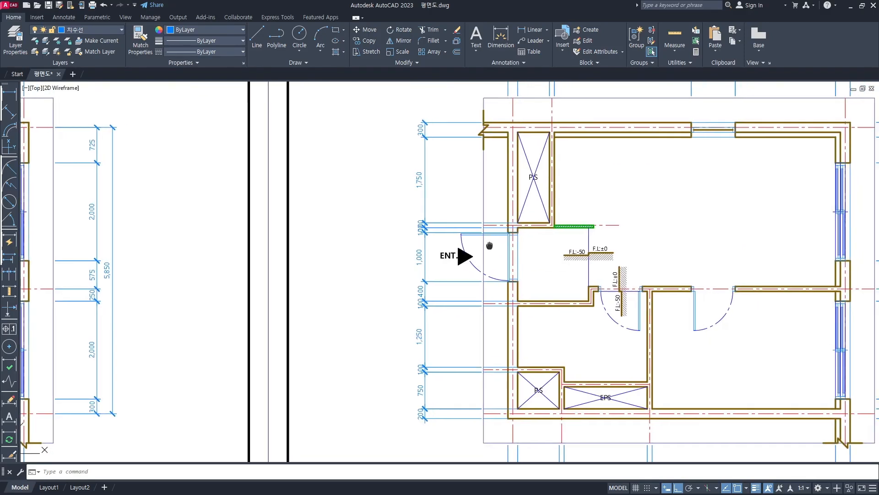
pyautogui.scroll(1, 526, 241)
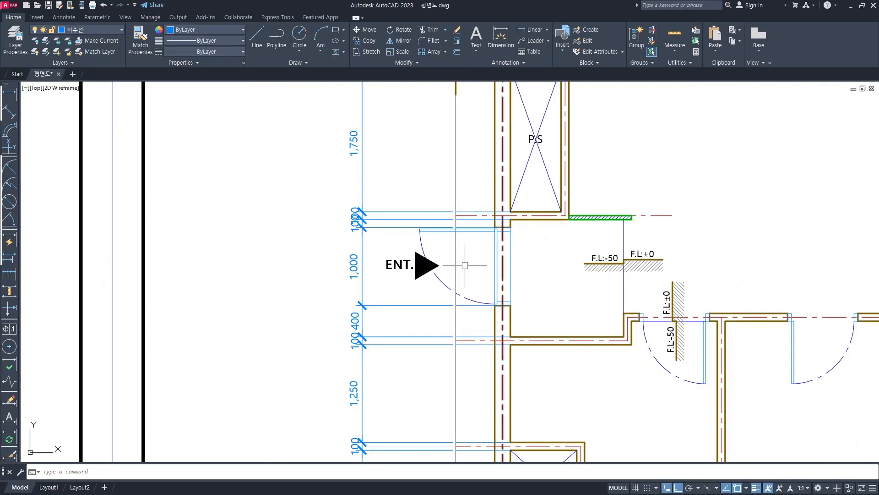
pyautogui.scroll(1, 453, 263)
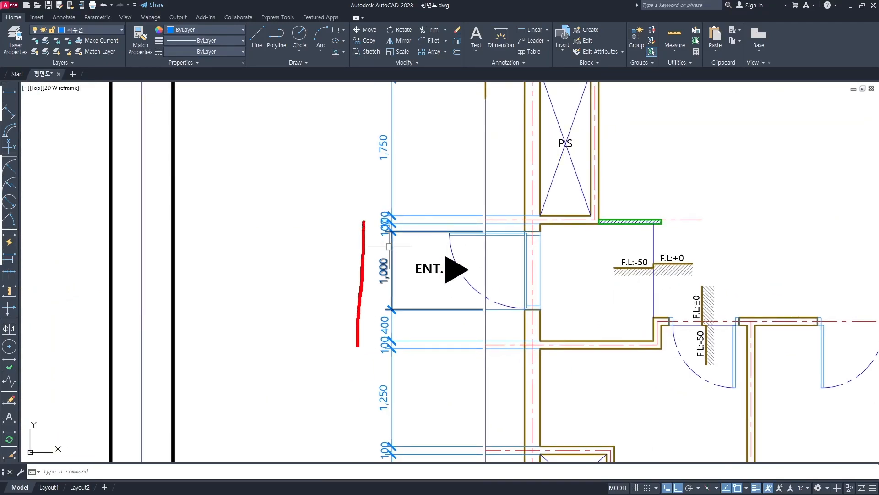
pyautogui.scroll(-3, 403, 256)
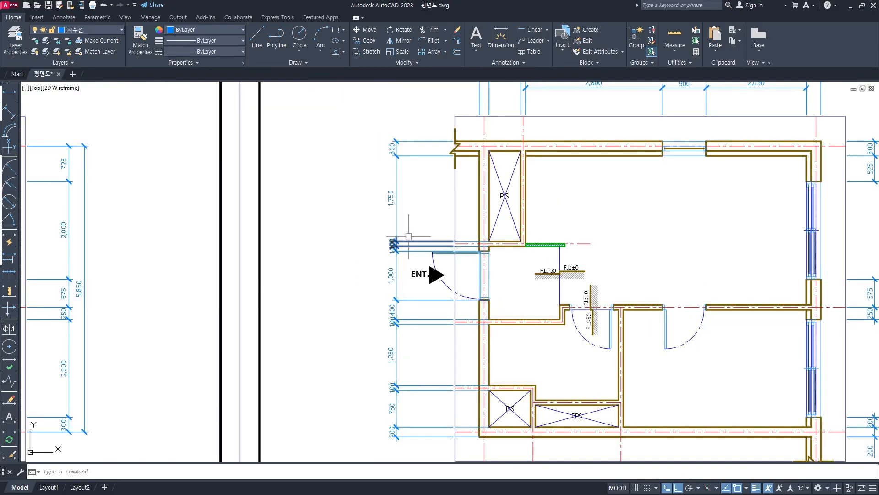
pyautogui.scroll(2, 424, 197)
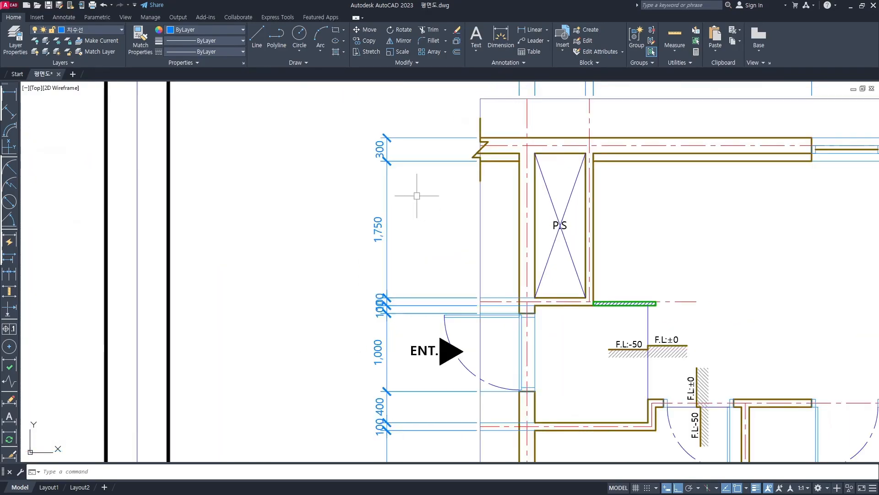
# Step: Examine the left-side dimension chain from the entrance down to the bottom outer wall, looking for segments needing a second dimension row
pyautogui.scroll(-2, 408, 193)
pyautogui.scroll(1, 407, 254)
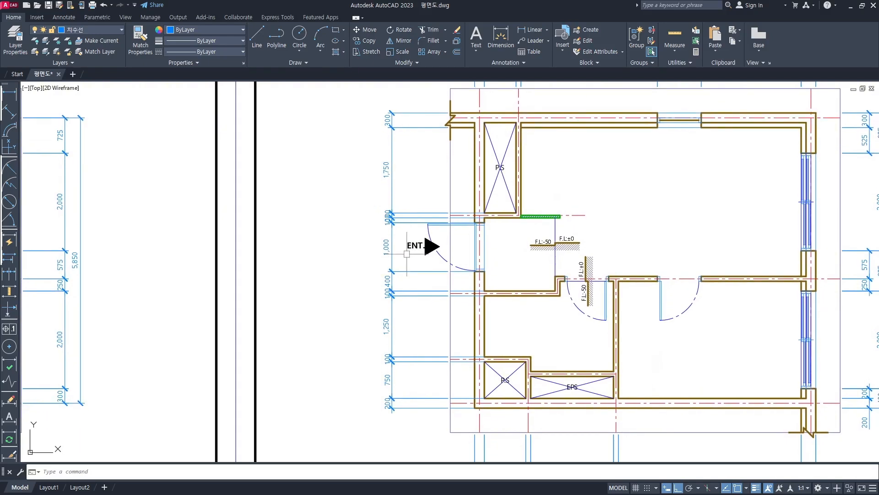
pyautogui.scroll(2, 389, 316)
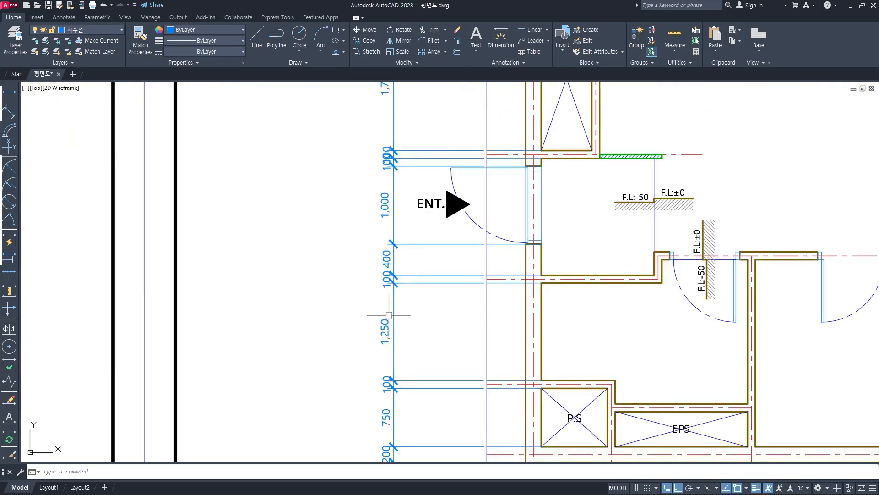
pyautogui.moveTo(396, 310); pyautogui.dragTo(406, 310, button='middle')
pyautogui.moveTo(387, 248); pyautogui.dragTo(394, 269, button='middle')
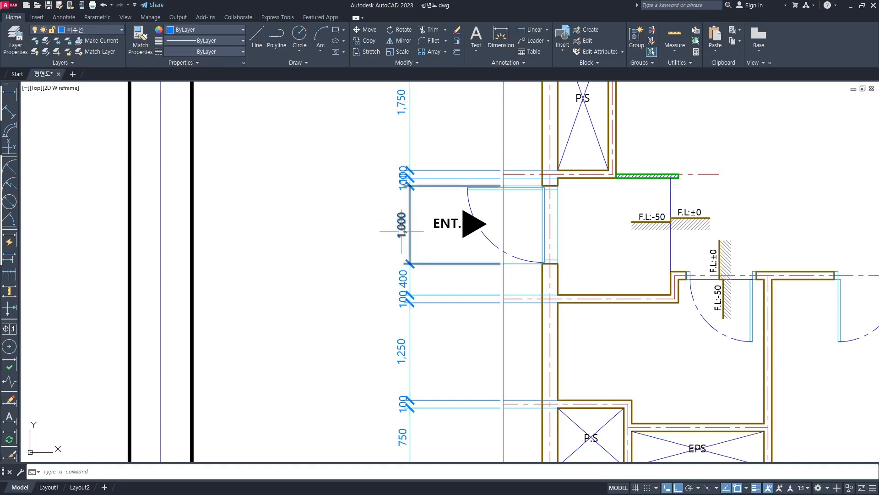
pyautogui.moveTo(432, 277); pyautogui.dragTo(444, 234, button='middle')
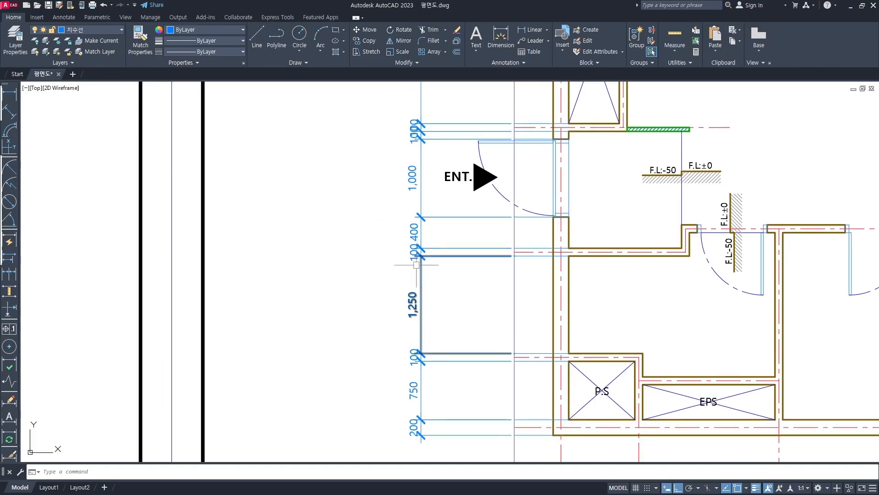
pyautogui.scroll(-5, 395, 271)
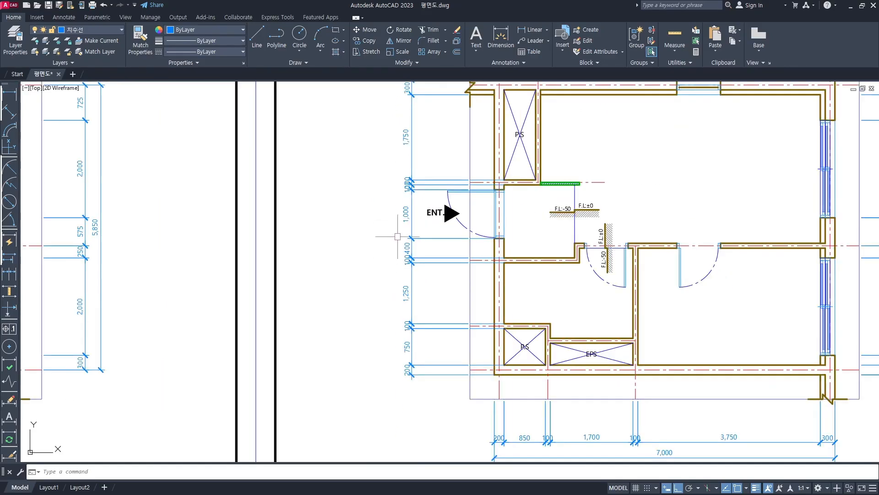
pyautogui.scroll(5, 432, 269)
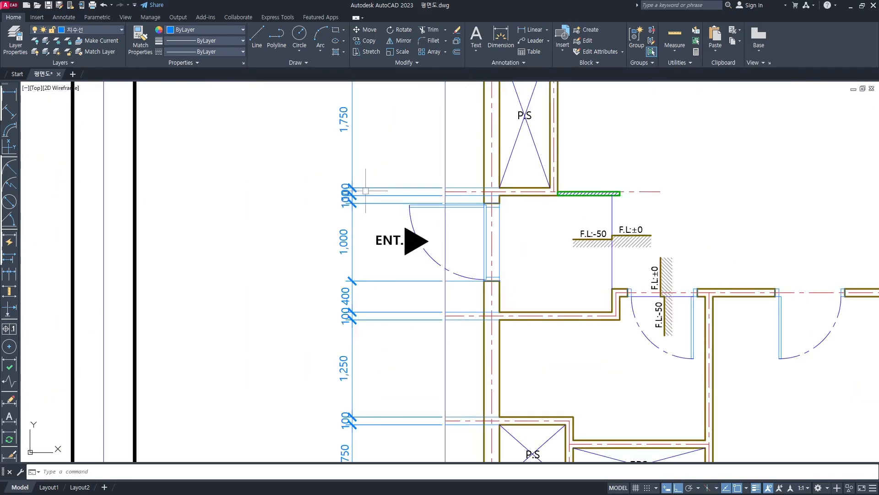
pyautogui.scroll(2, 339, 189)
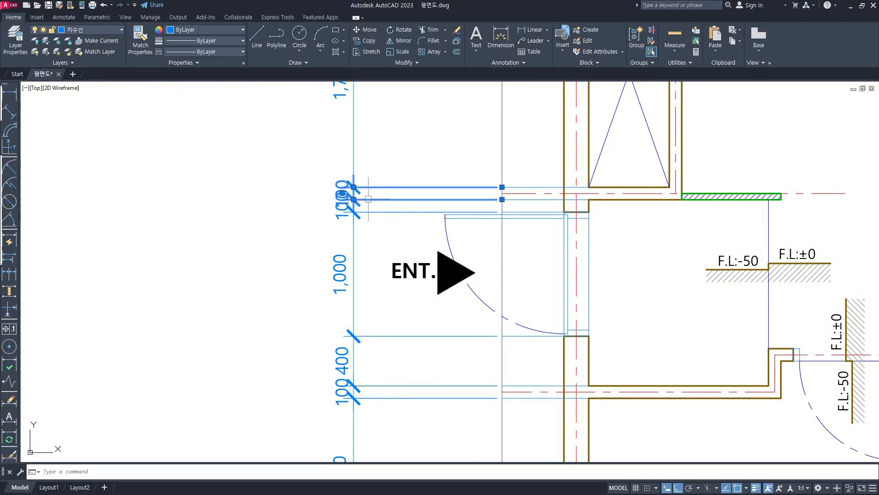
pyautogui.scroll(-4, 379, 207)
pyautogui.scroll(-2, 380, 209)
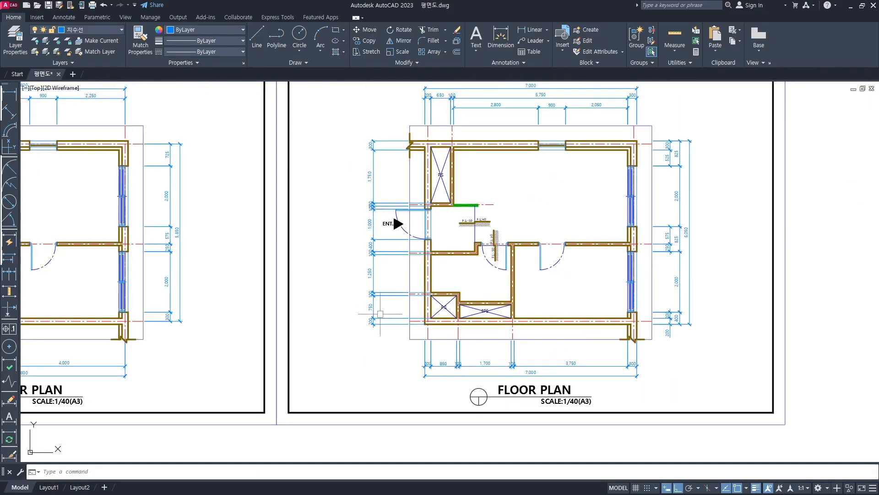
pyautogui.scroll(5, 378, 320)
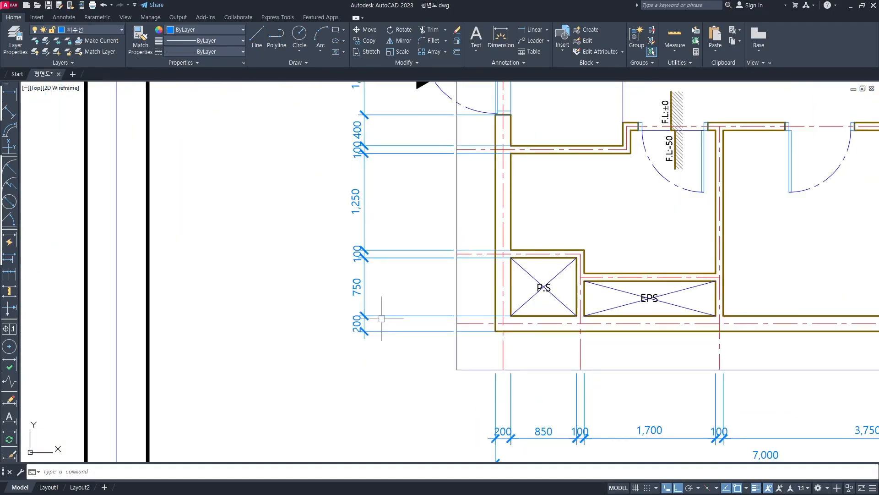
pyautogui.moveTo(381, 318); pyautogui.dragTo(407, 349, button='middle')
pyautogui.scroll(-5, 402, 346)
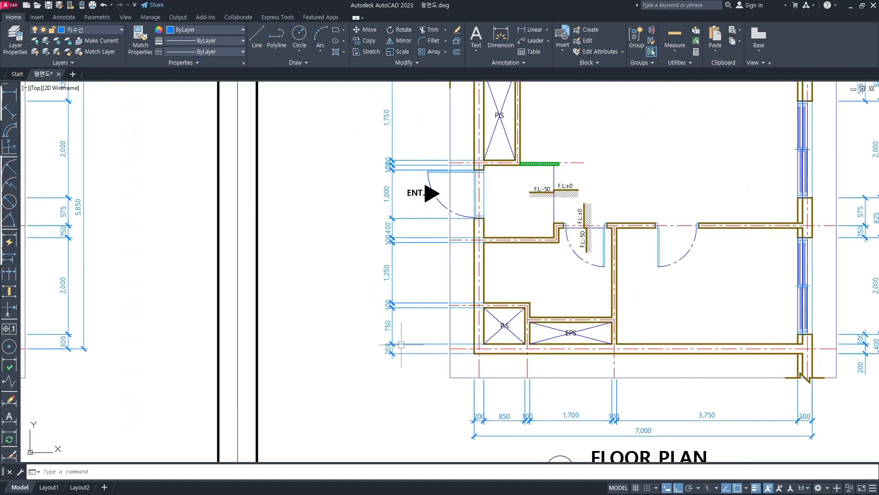
pyautogui.scroll(4, 392, 334)
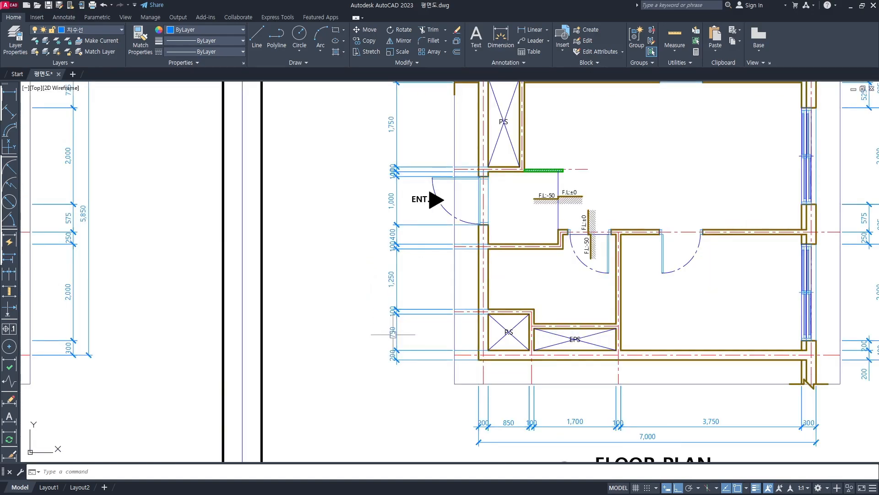
pyautogui.moveTo(393, 334); pyautogui.dragTo(384, 356, button='middle')
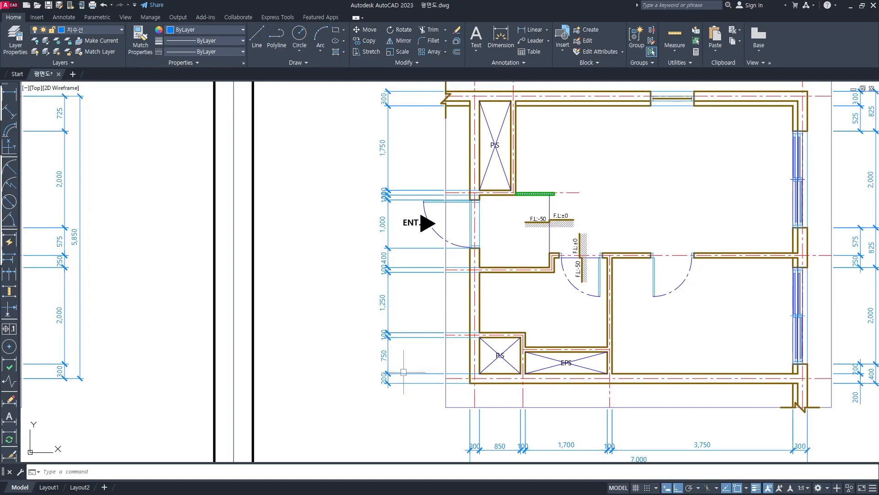
# Step: Add a baseline dimension for the bottom outer wall's thickness, using the chain's lowest dimension as base and the wall's inner face as second origin
pyautogui.write('DBAS')
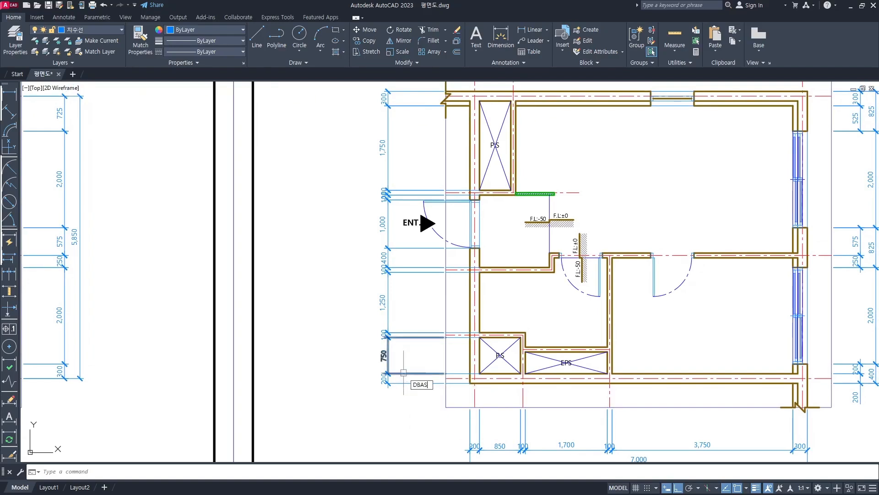
pyautogui.press('BackSpace')
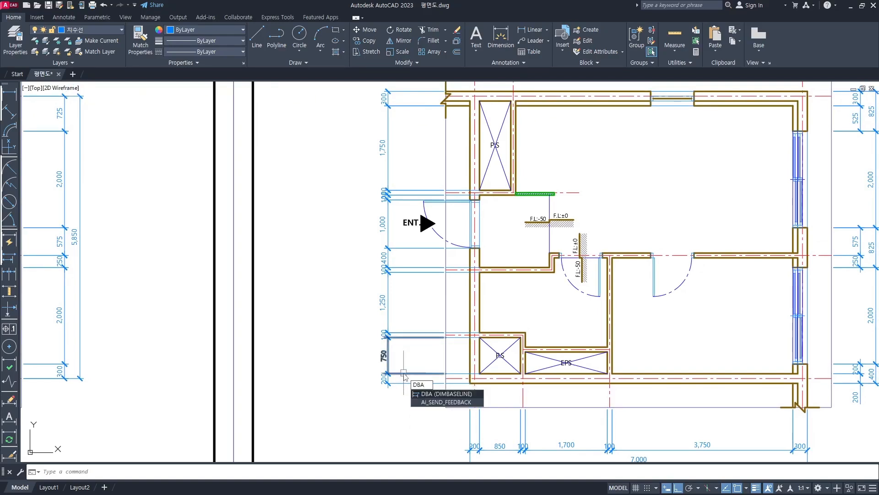
pyautogui.press('Return')
pyautogui.moveTo(365, 119); pyautogui.dragTo(390, 169, button='middle')
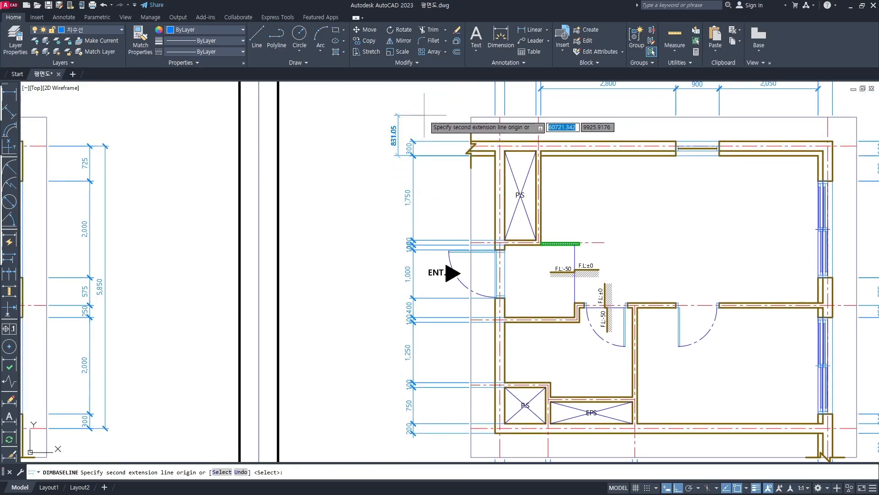
pyautogui.press('Return')
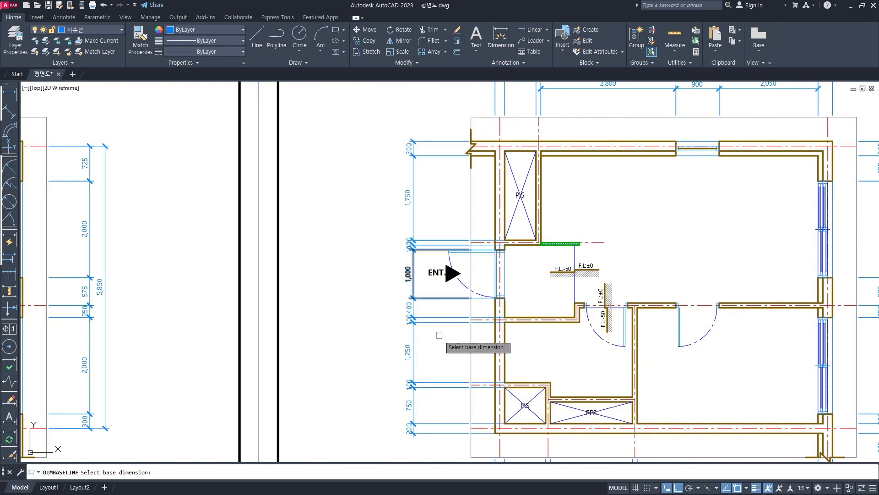
pyautogui.moveTo(433, 403); pyautogui.dragTo(431, 287, button='middle')
pyautogui.scroll(5, 452, 315)
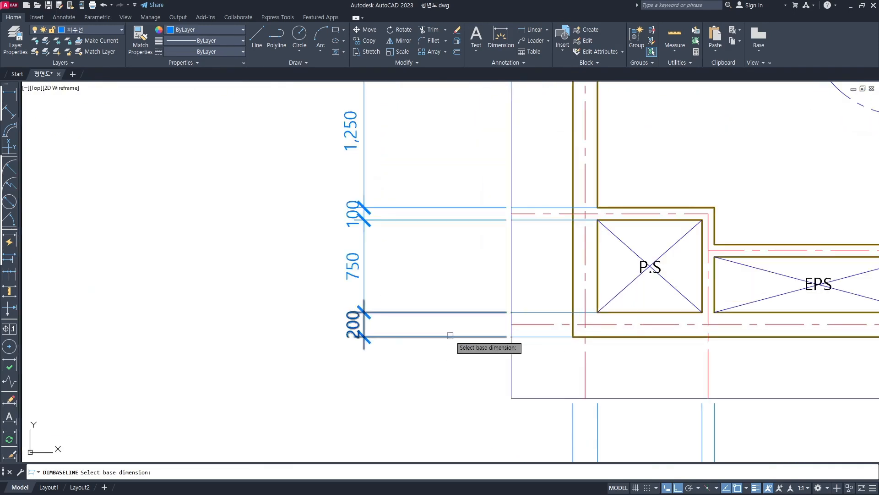
pyautogui.click(450, 336)
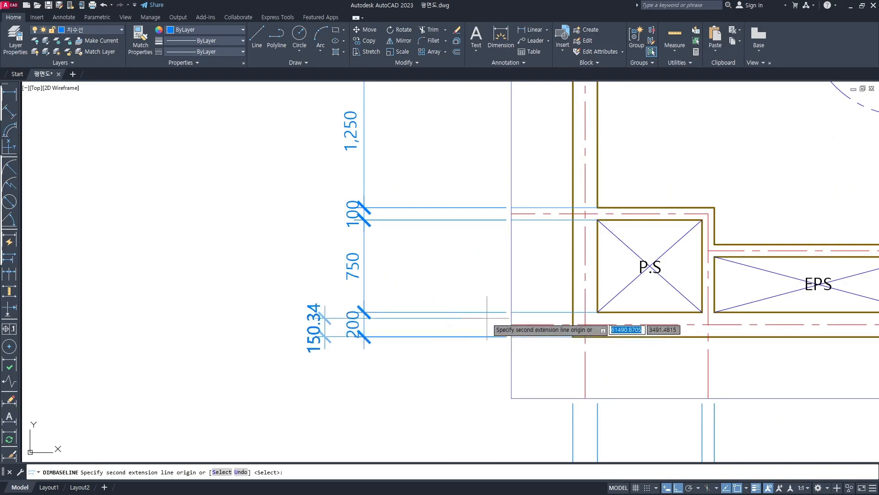
pyautogui.click(512, 312)
pyautogui.press('Return')
pyautogui.press('Return')
pyautogui.scroll(-2, 406, 369)
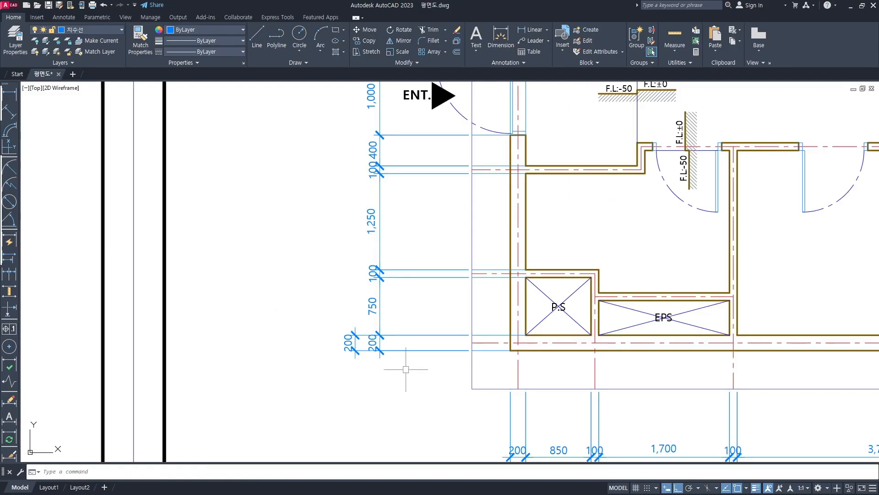
# Step: Delete the original bottom outer wall thickness dimension from the inner row of the left-side chain
pyautogui.scroll(2, 392, 347)
pyautogui.click(373, 339)
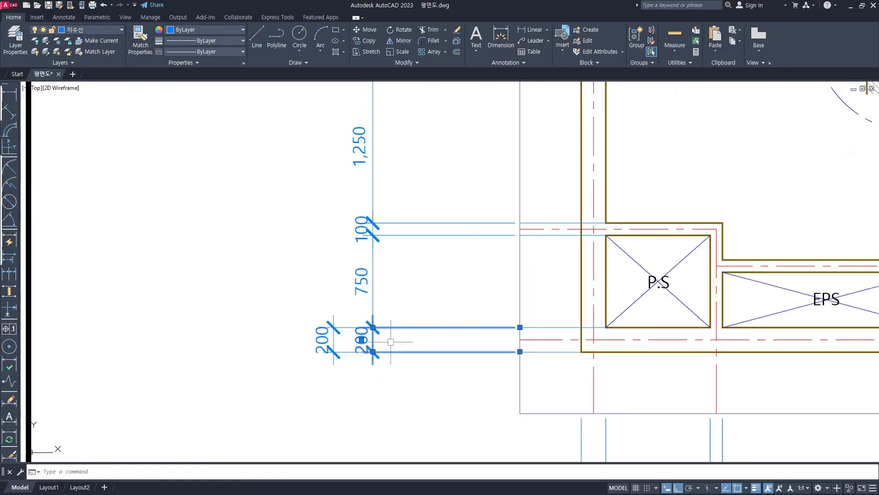
pyautogui.press('Delete')
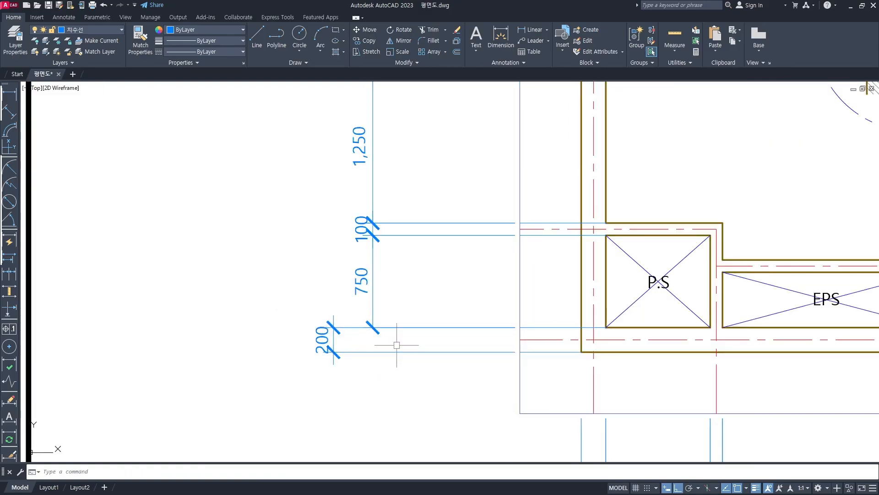
# Step: Continue the new outer row from the bottom wall dimension across the lower P.S shaft and both faces of the wall above it
pyautogui.scroll(-2, 394, 345)
pyautogui.moveTo(389, 334)
pyautogui.mouseDown(button='middle')
pyautogui.moveTo(405, 379)
pyautogui.moveTo(416, 374)
pyautogui.moveTo(416, 384)
pyautogui.mouseUp(button='middle')
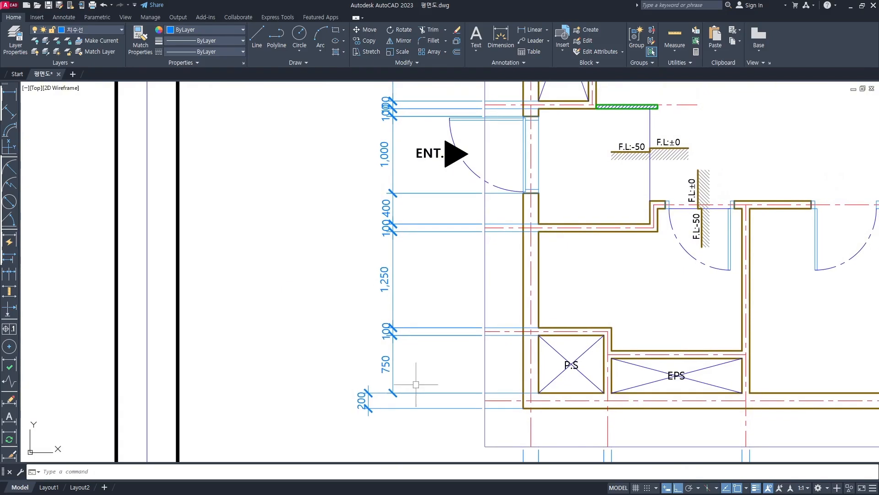
pyautogui.scroll(2, 383, 388)
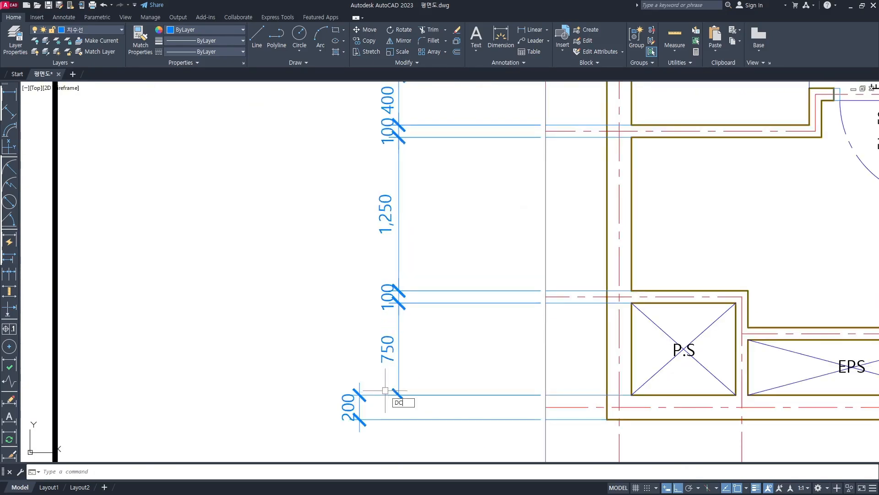
pyautogui.press('Return')
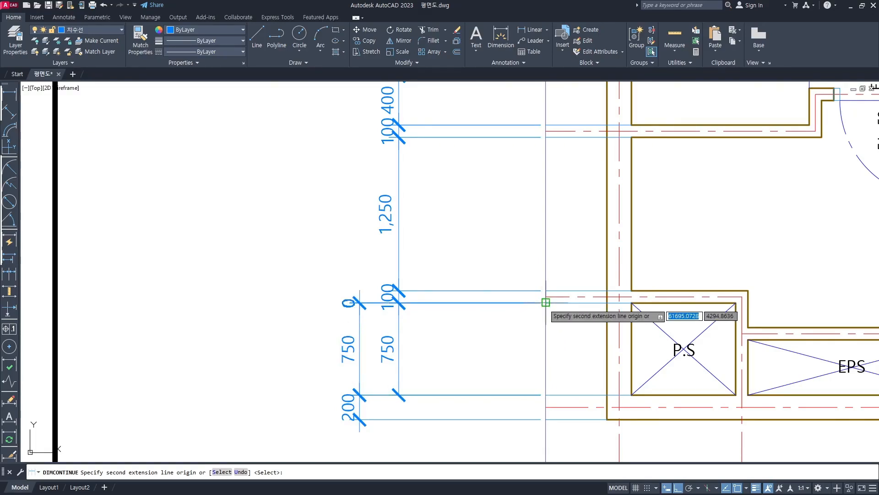
pyautogui.click(545, 302)
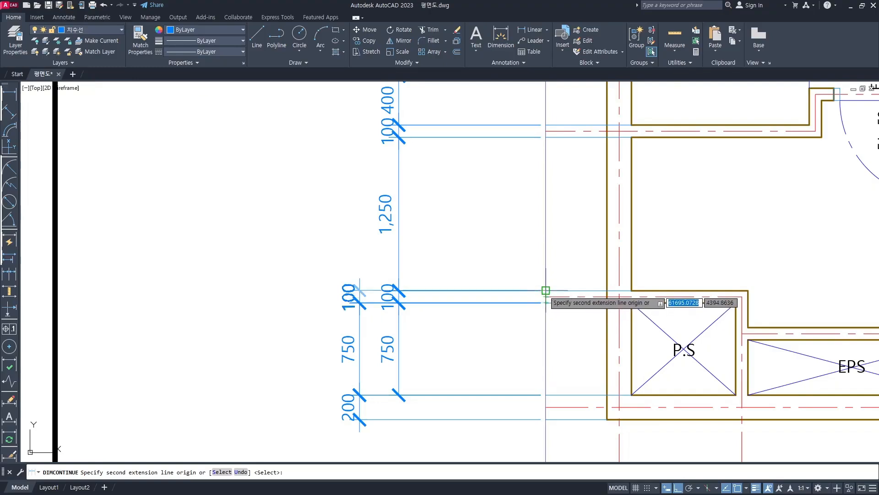
pyautogui.click(545, 290)
# Step: Continue the outer row across both faces of the wall below the entrance, up to the lower face of the wall beneath the upper P.S shaft
pyautogui.moveTo(538, 233); pyautogui.dragTo(553, 318, button='middle')
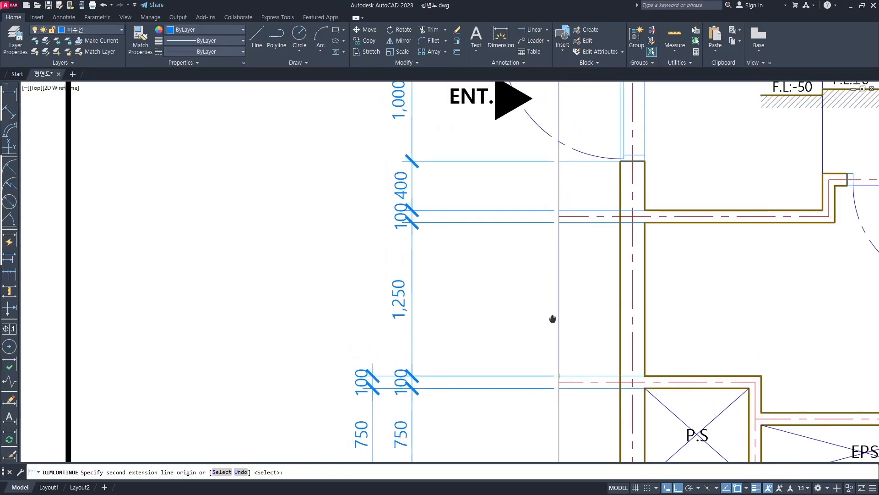
pyautogui.click(559, 223)
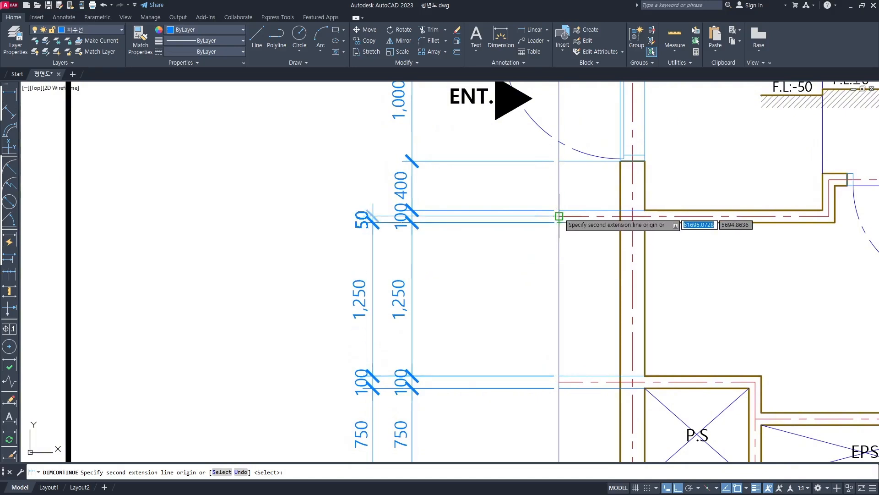
pyautogui.moveTo(560, 200); pyautogui.dragTo(555, 306, button='middle')
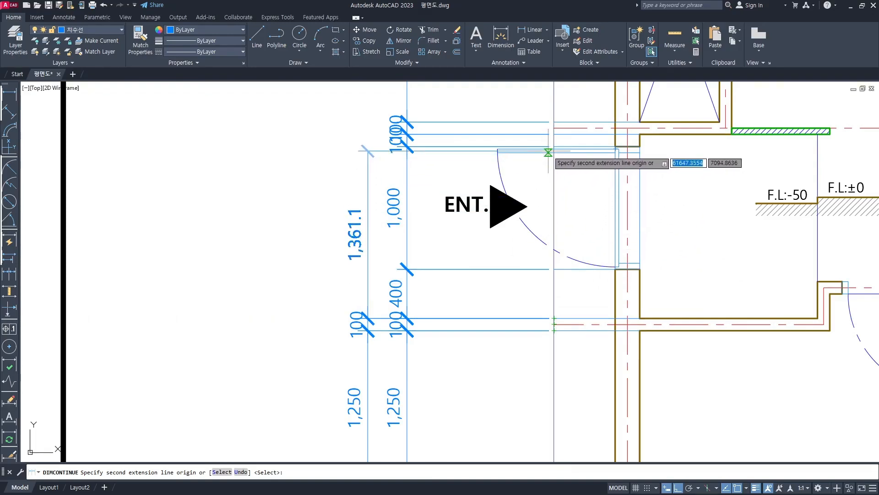
pyautogui.moveTo(544, 151); pyautogui.dragTo(548, 177, button='middle')
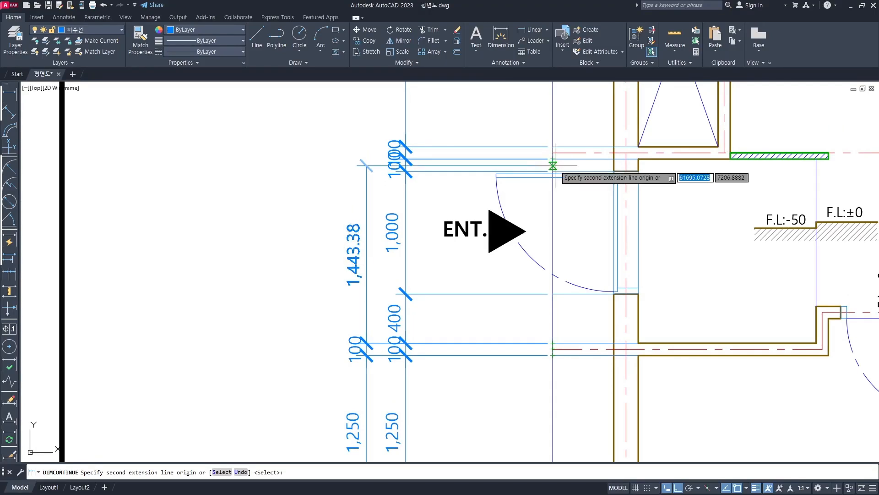
pyautogui.scroll(2, 547, 174)
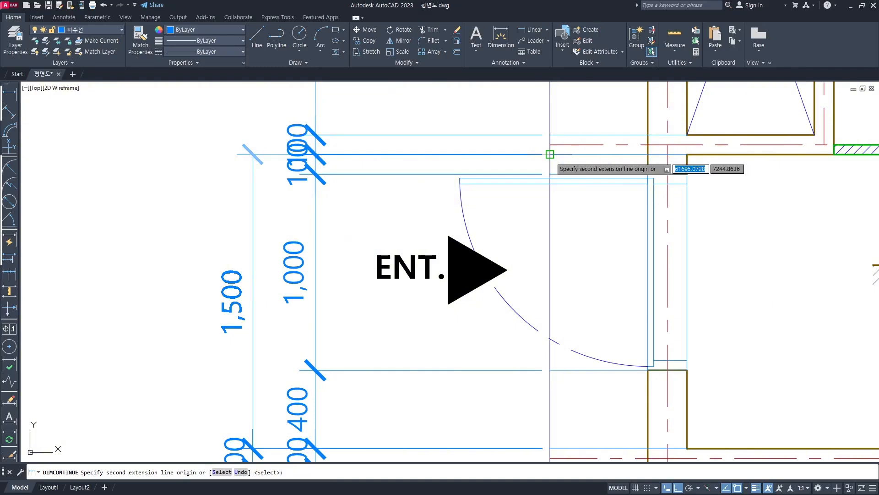
pyautogui.moveTo(550, 154); pyautogui.dragTo(551, 183, button='middle')
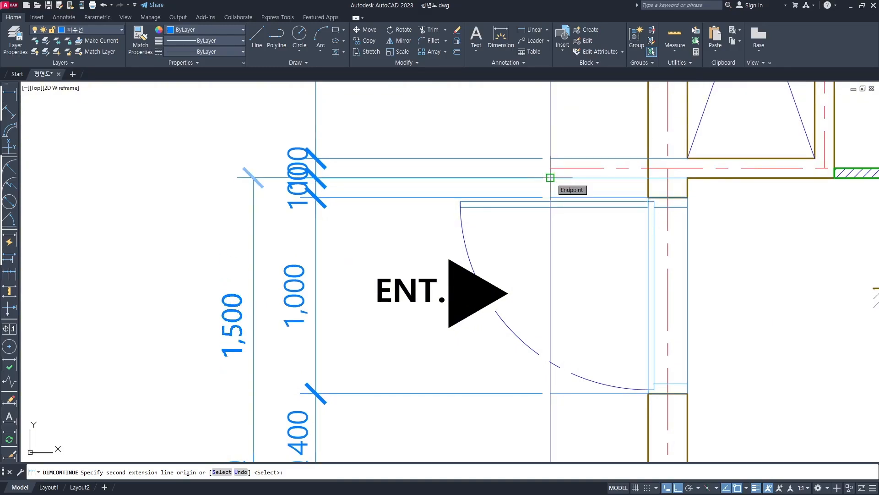
pyautogui.click(551, 177)
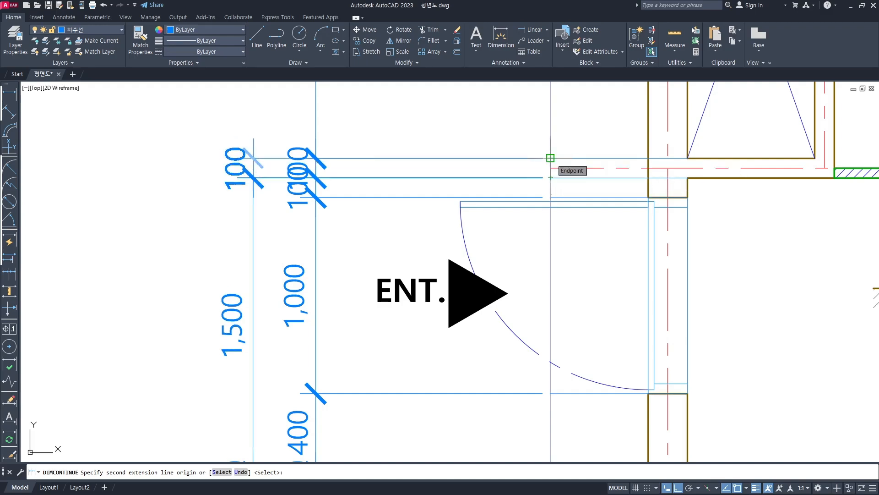
# Step: Continue the outer row over the wall beneath the upper P.S shaft to both faces of the top outer wall, completing the row
pyautogui.scroll(-4, 550, 160)
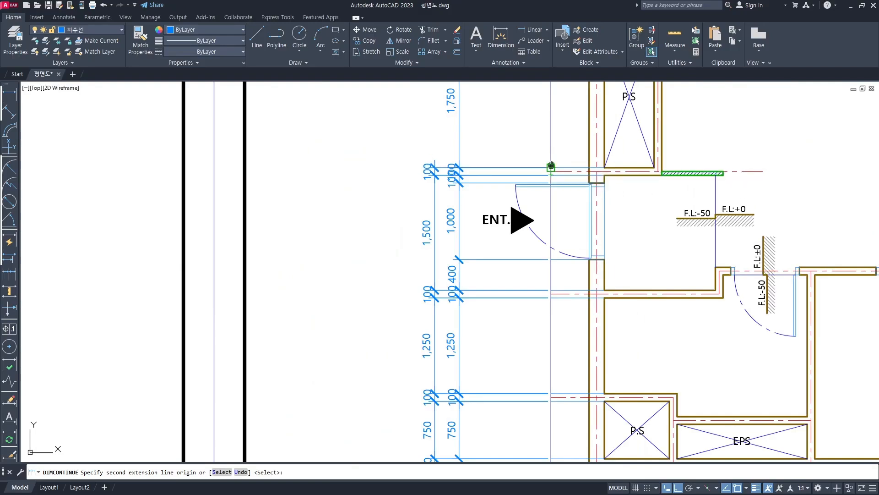
pyautogui.moveTo(551, 166)
pyautogui.mouseDown(button='middle')
pyautogui.moveTo(518, 244)
pyautogui.moveTo(519, 280)
pyautogui.mouseUp(button='middle')
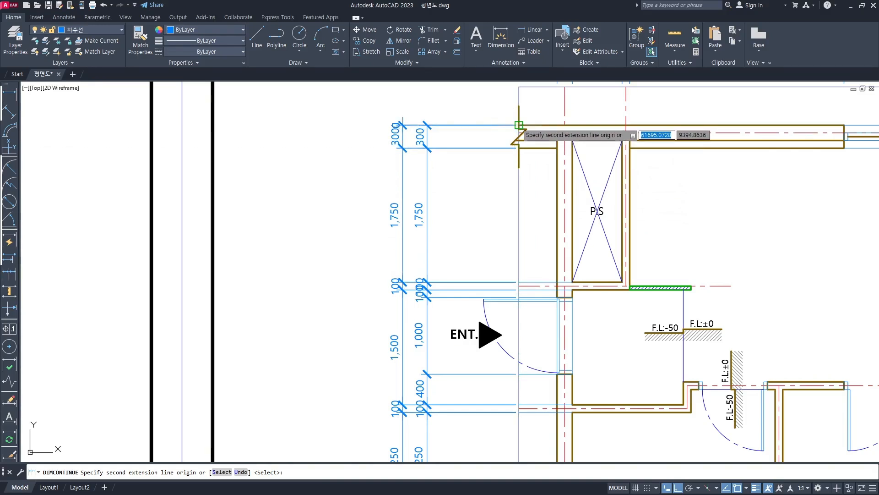
pyautogui.press('Return')
pyautogui.press('Return')
pyautogui.scroll(-2, 472, 133)
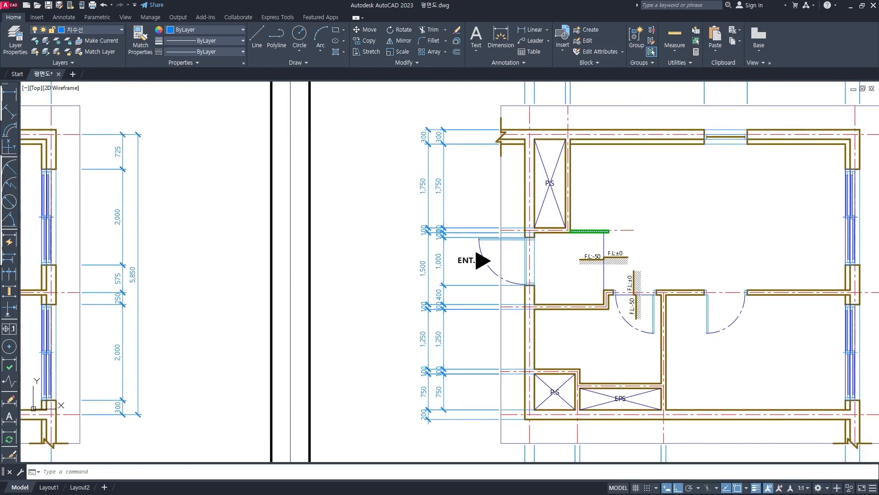
# Step: Delete the inner left-side dimensions above the entrance: top outer wall, upper P.S shaft span and the wall beneath the shaft
pyautogui.scroll(2, 454, 251)
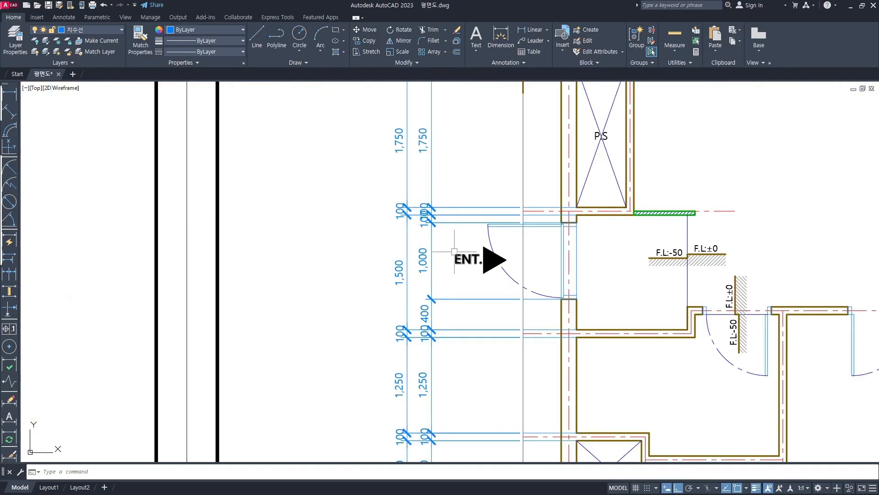
pyautogui.scroll(-2, 451, 214)
pyautogui.moveTo(451, 214); pyautogui.dragTo(456, 252, button='middle')
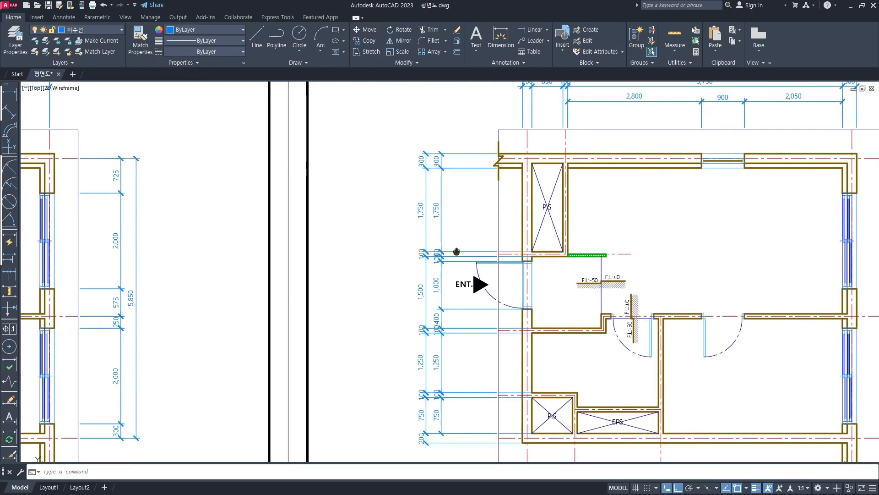
pyautogui.scroll(2, 438, 173)
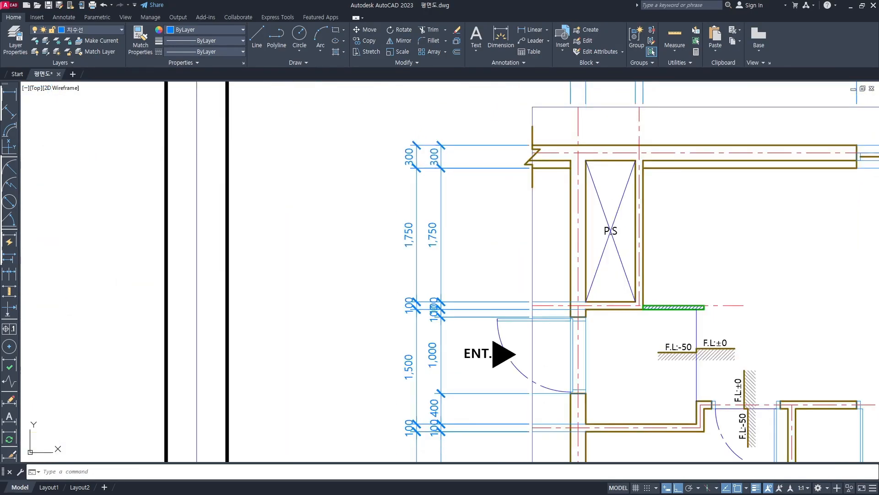
pyautogui.click(449, 167)
pyautogui.press('Escape')
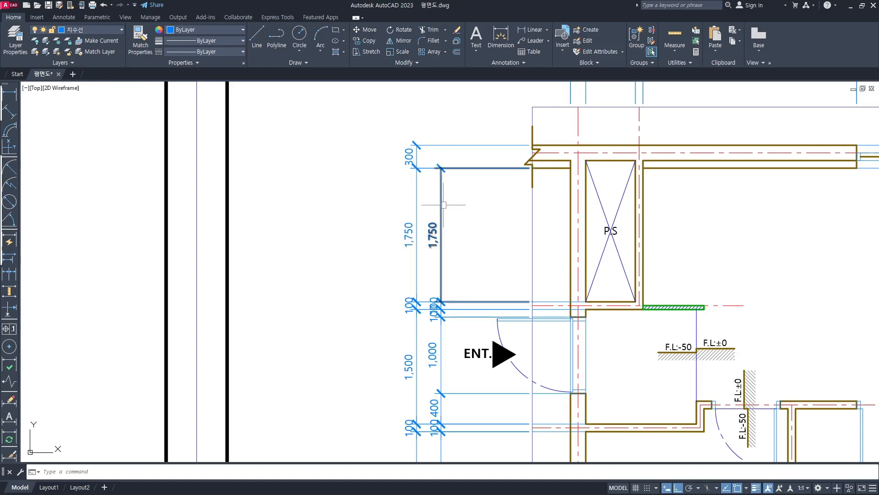
pyautogui.moveTo(457, 275); pyautogui.dragTo(464, 223, button='middle')
pyautogui.scroll(4, 448, 252)
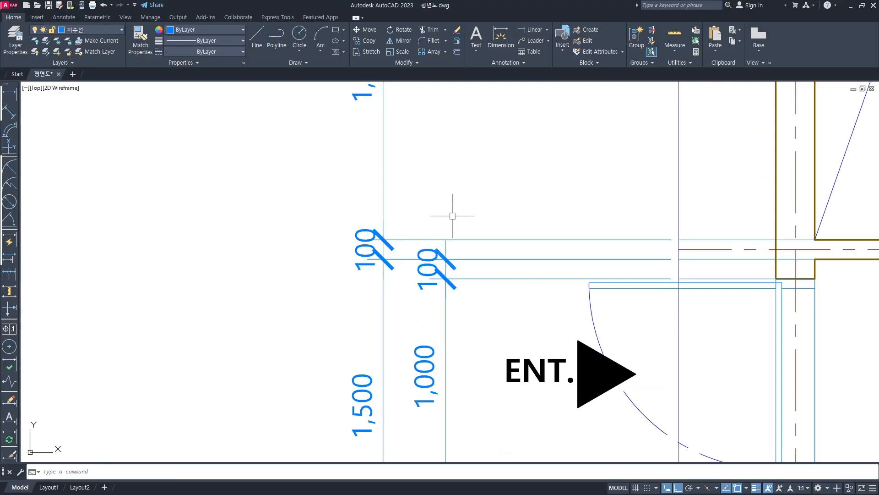
pyautogui.scroll(-4, 455, 216)
pyautogui.moveTo(463, 256); pyautogui.dragTo(472, 225, button='middle')
pyautogui.scroll(-3, 450, 273)
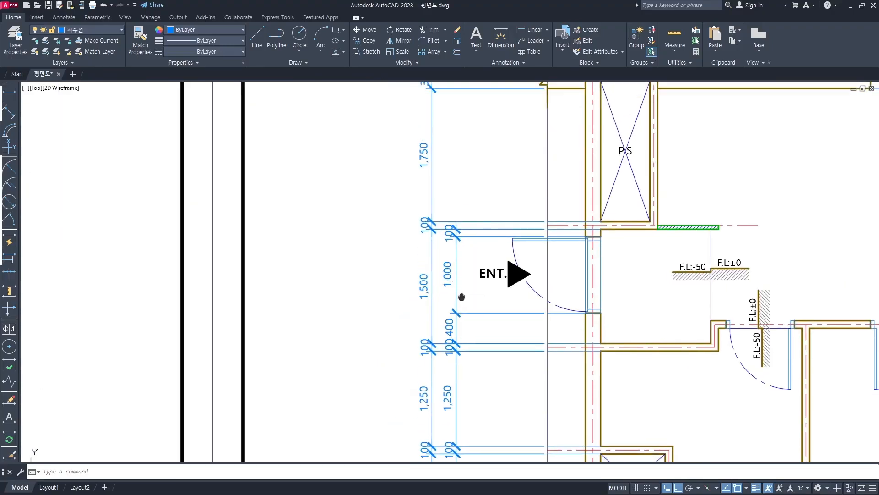
pyautogui.scroll(2, 450, 248)
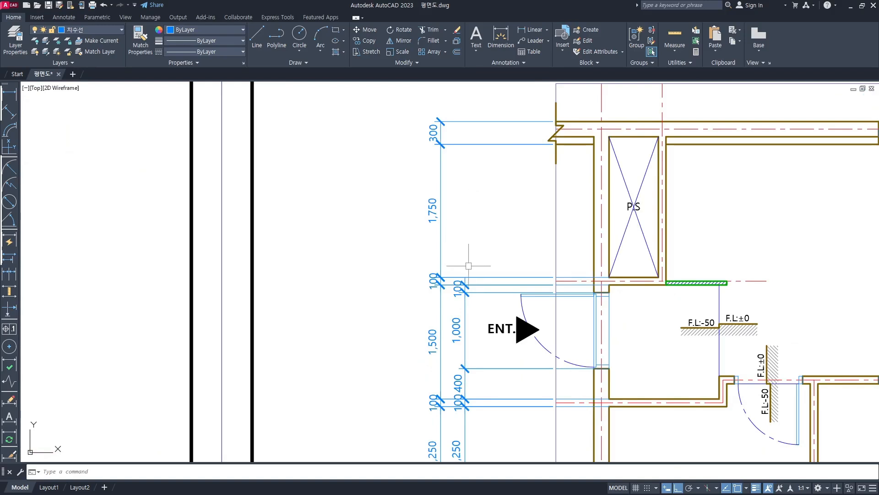
pyautogui.moveTo(469, 266); pyautogui.dragTo(456, 205, button='middle')
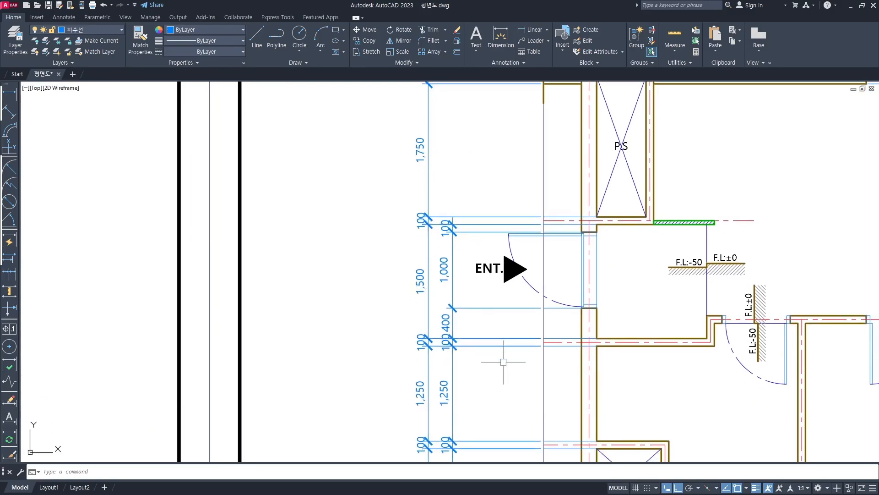
pyautogui.moveTo(489, 383); pyautogui.dragTo(465, 281, button='middle')
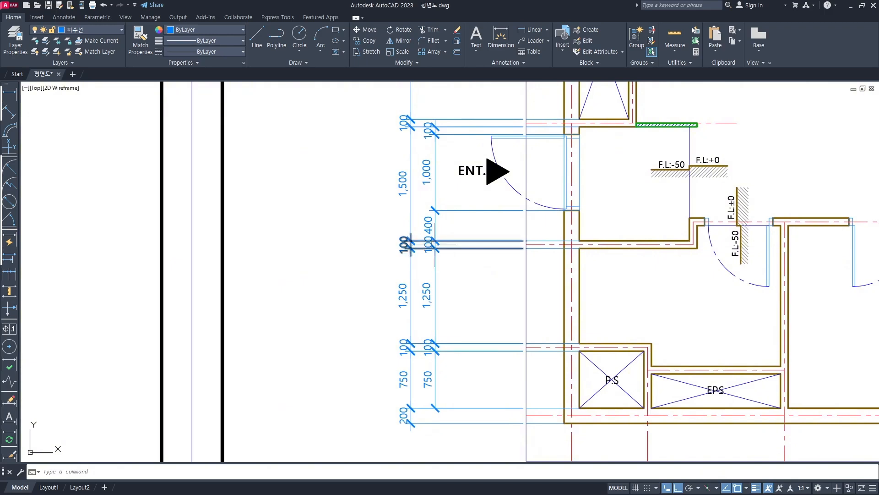
pyautogui.scroll(2, 428, 130)
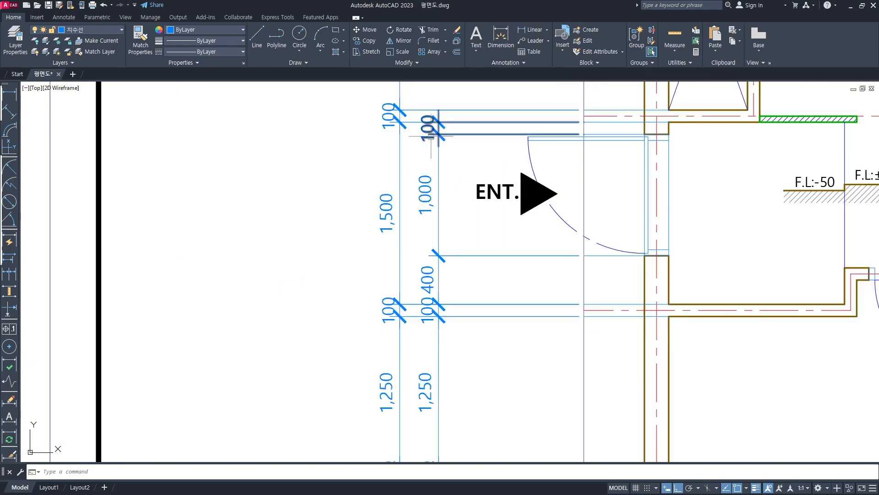
pyautogui.click(435, 135)
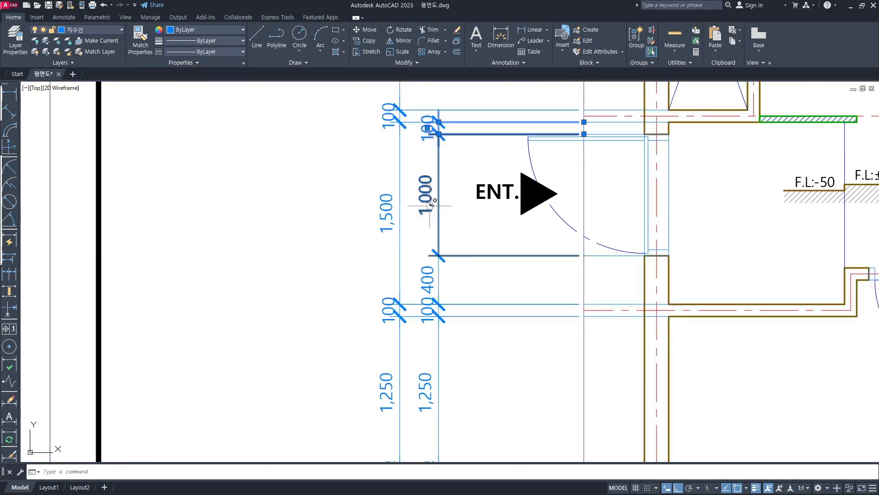
pyautogui.click(431, 197)
pyautogui.click(427, 282)
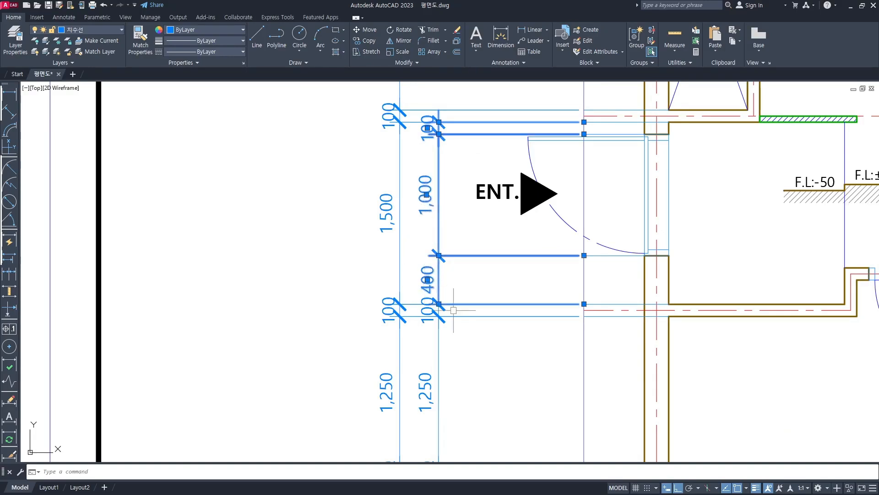
pyautogui.press('Escape')
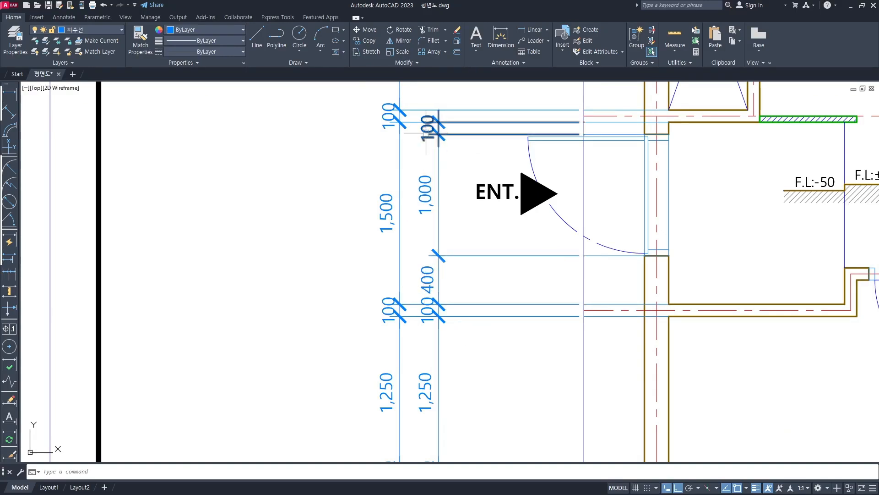
pyautogui.click(426, 134)
pyautogui.click(428, 197)
pyautogui.click(429, 284)
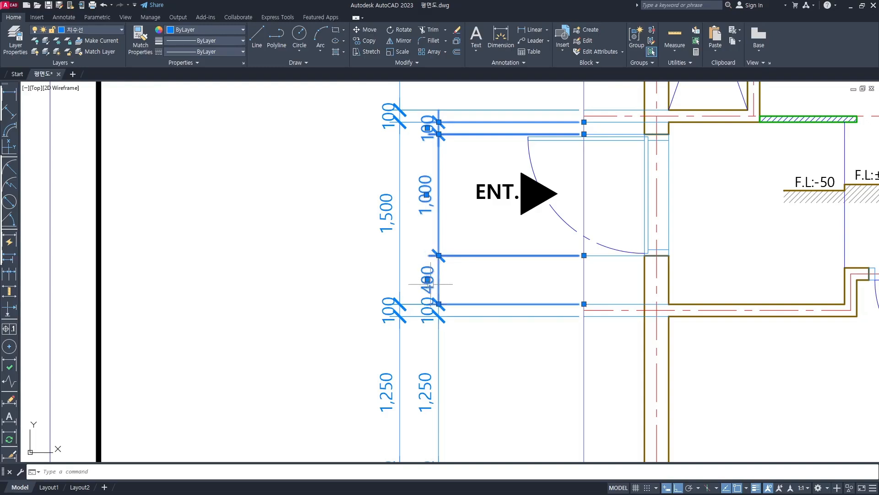
pyautogui.press('Escape')
# Step: Delete the inner-row dimensions from the wall below the entrance down to the lower P.S shaft, keeping the outer row
pyautogui.scroll(2, 425, 325)
pyautogui.click(377, 303)
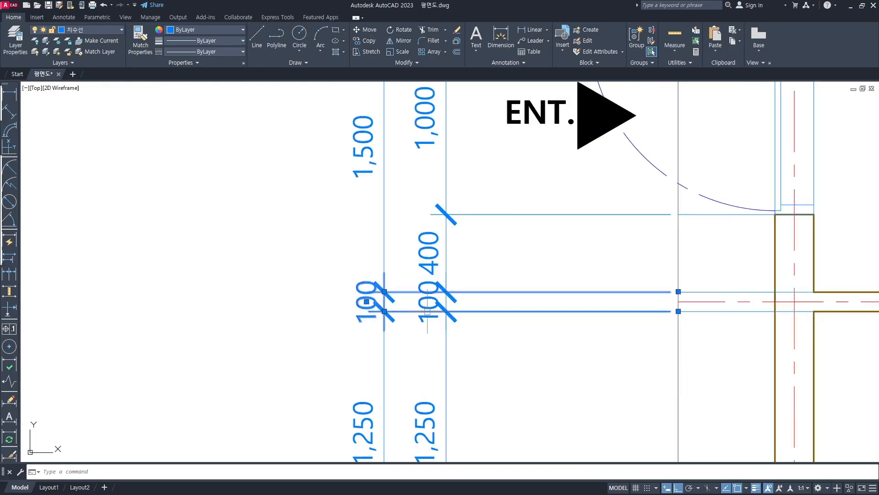
pyautogui.press('Escape')
pyautogui.click(439, 303)
pyautogui.press('Delete')
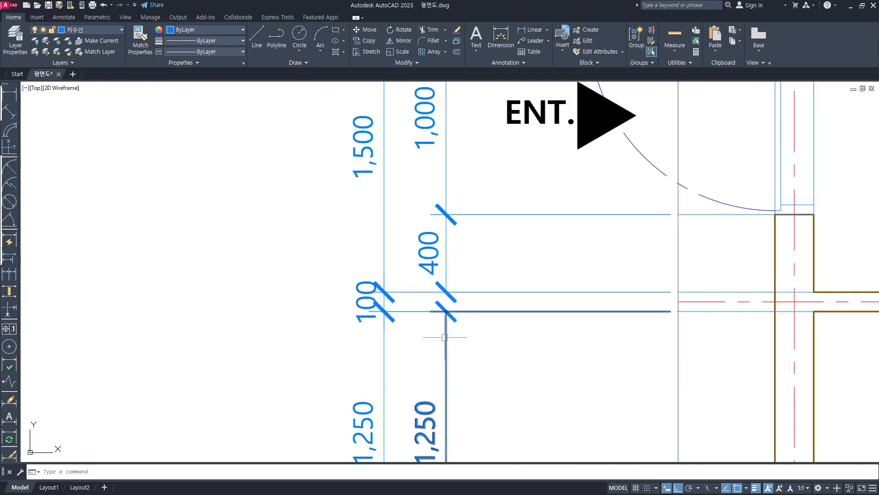
pyautogui.scroll(-2, 447, 334)
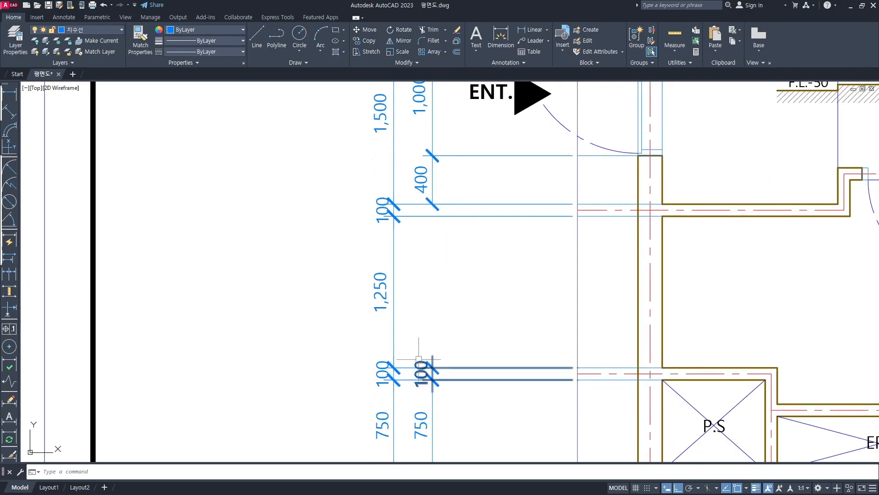
pyautogui.moveTo(441, 363); pyautogui.dragTo(458, 242, button='middle')
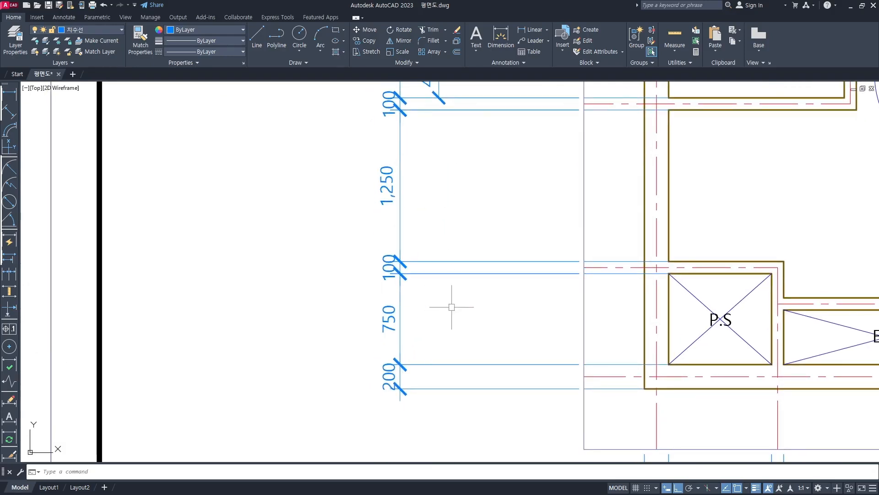
# Step: Add an overall baseline dimension from the top outer wall's dimension to the outer face of the bottom wall
pyautogui.scroll(-3, 452, 304)
pyautogui.moveTo(471, 287)
pyautogui.mouseDown(button='middle')
pyautogui.moveTo(471, 345)
pyautogui.moveTo(448, 327)
pyautogui.mouseUp(button='middle')
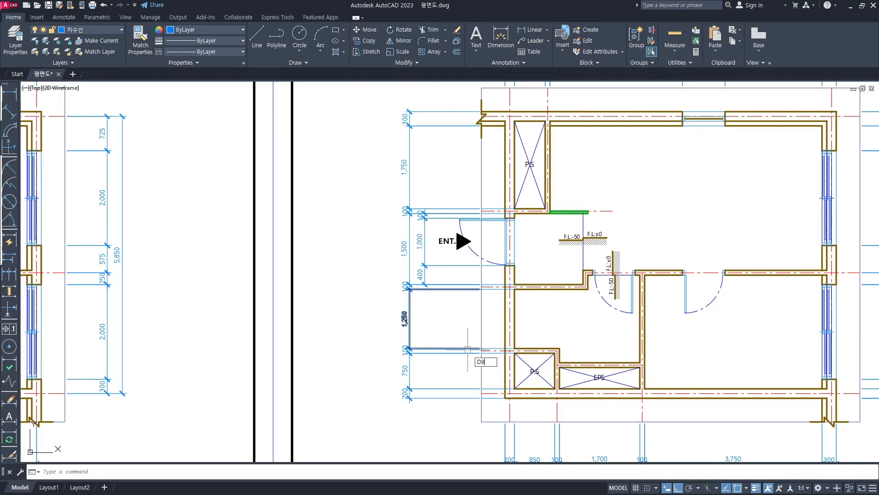
pyautogui.press('Return')
pyautogui.moveTo(422, 130); pyautogui.dragTo(423, 150, button='middle')
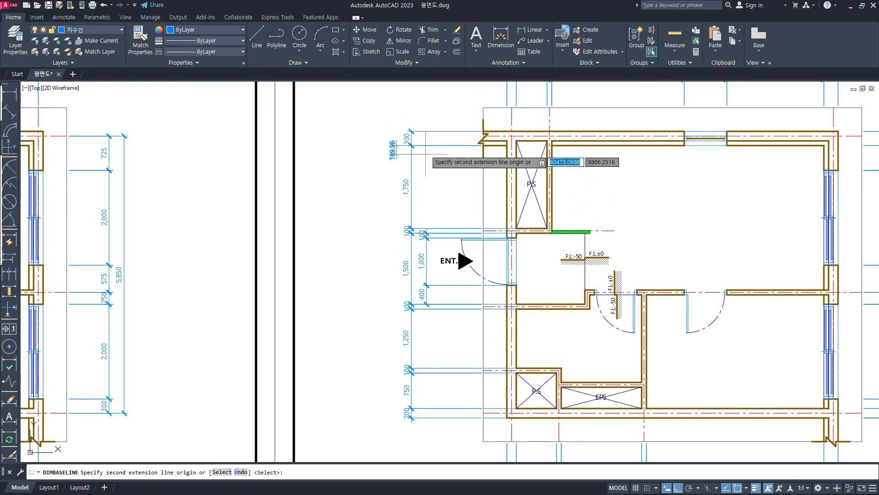
pyautogui.press('Return')
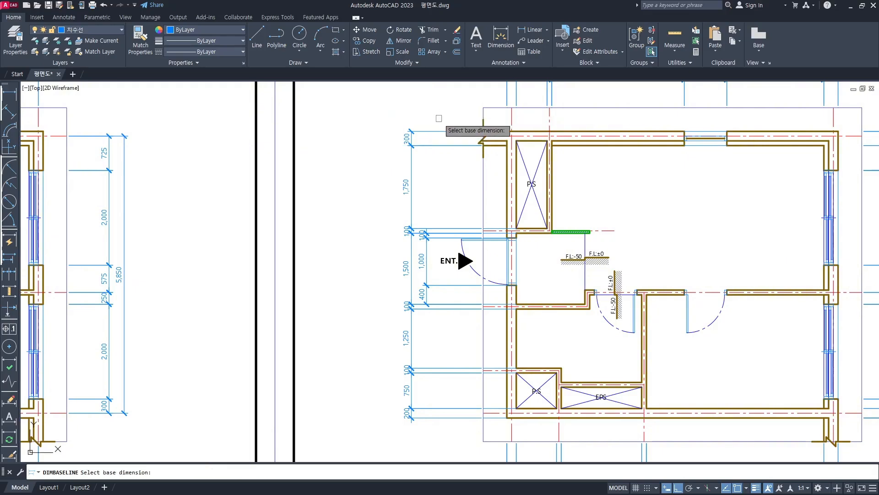
pyautogui.click(439, 129)
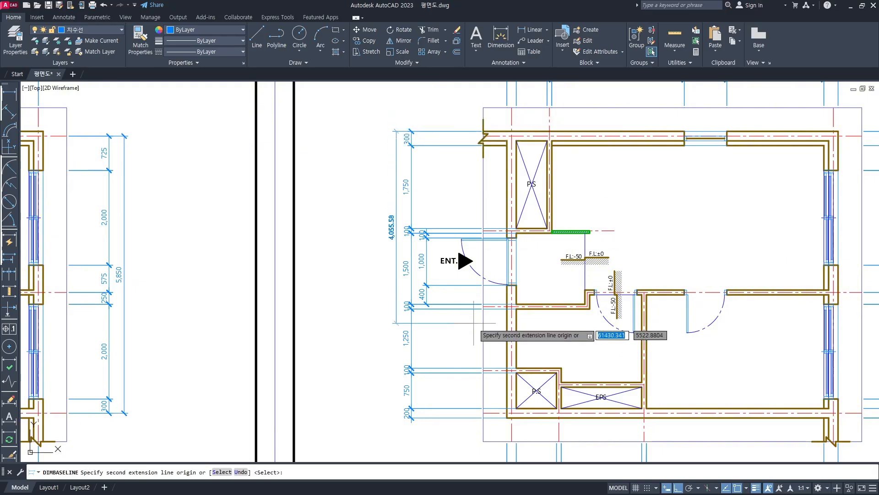
pyautogui.click(484, 418)
pyautogui.press('Return')
pyautogui.press('Return')
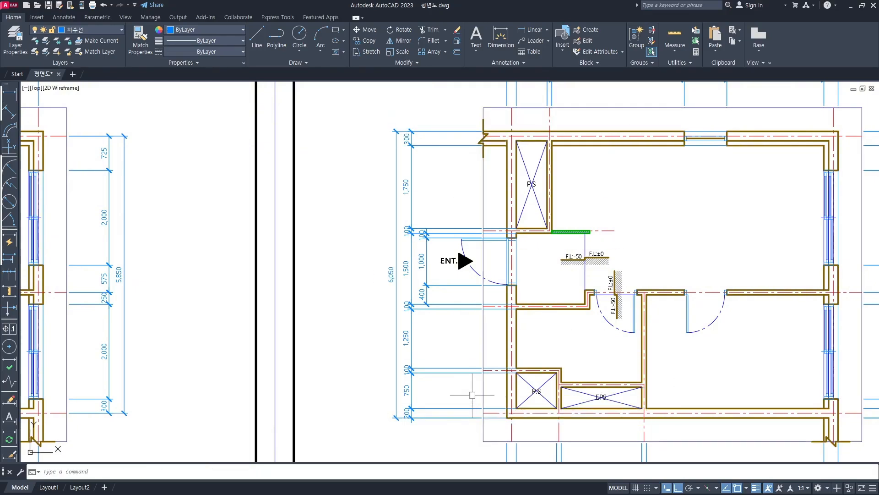
# Step: Delete the short horizontal guide lines beside the entrance, from the wall beneath the upper P.S shaft to the wall below the door
pyautogui.moveTo(471, 394); pyautogui.dragTo(451, 382, button='middle')
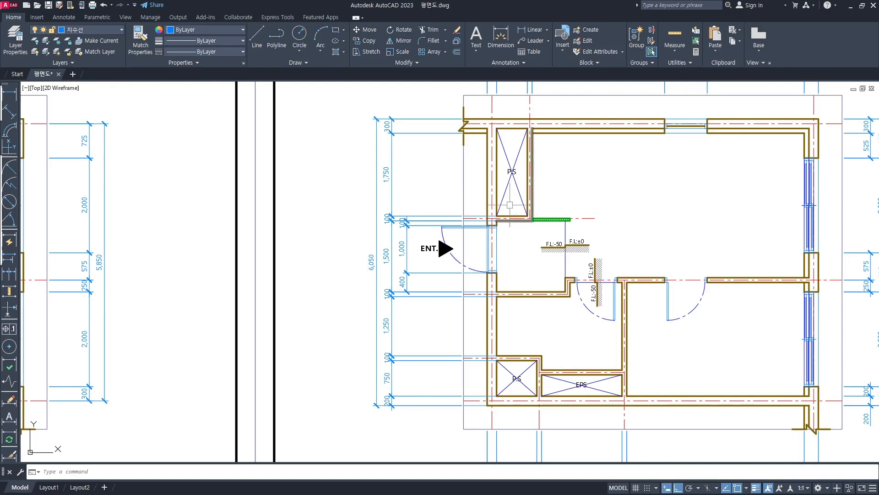
pyautogui.scroll(2, 476, 212)
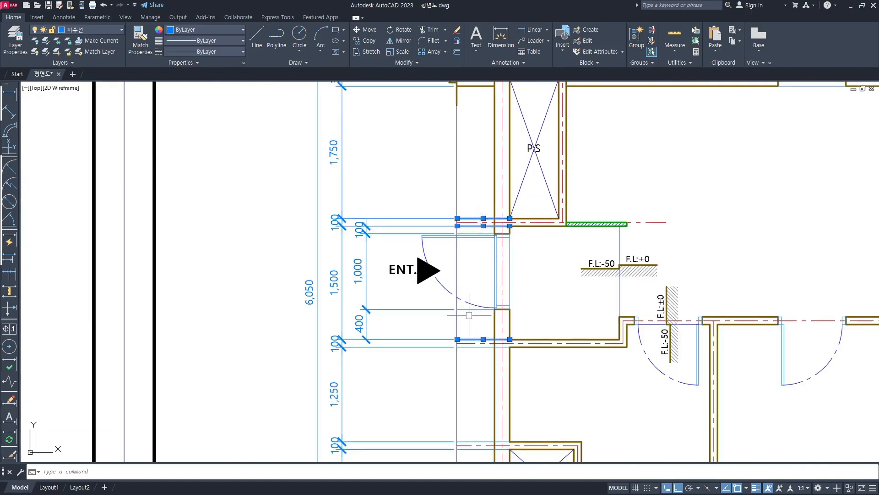
pyautogui.scroll(2, 471, 232)
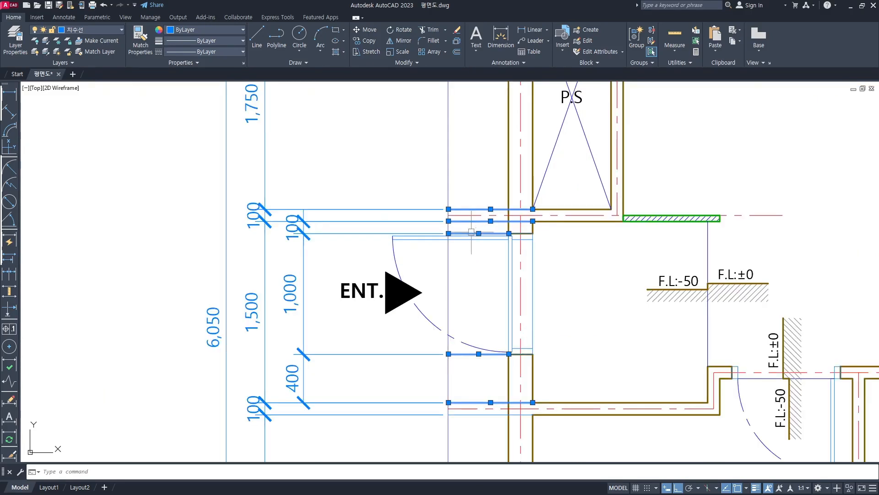
pyautogui.press('Escape')
pyautogui.scroll(-4, 476, 257)
# Step: Delete the remaining guide lines at the lower face of the wall below the entrance, the lower P.S shaft and the bottom wall
pyautogui.scroll(4, 485, 293)
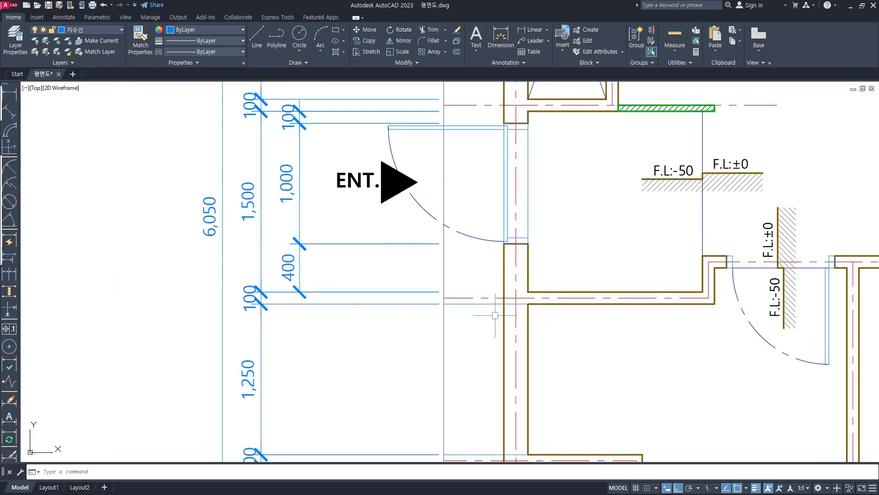
pyautogui.click(489, 303)
pyautogui.press('Delete')
pyautogui.moveTo(491, 330); pyautogui.dragTo(469, 200, button='middle')
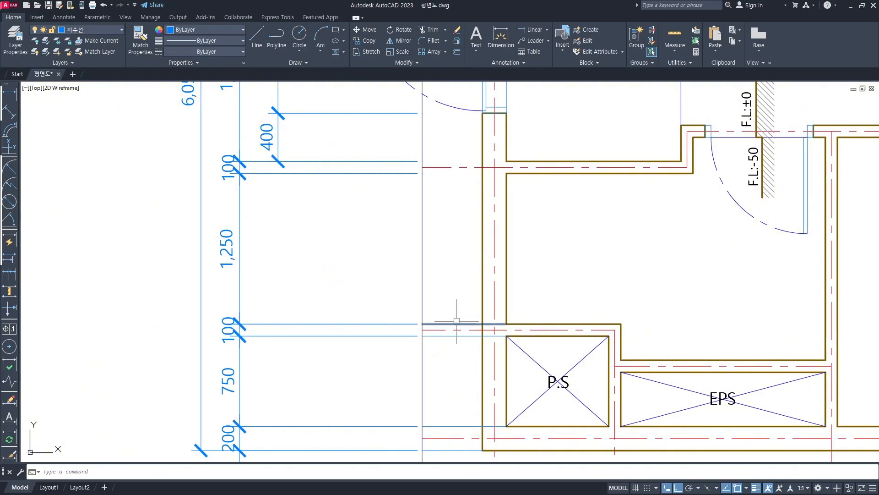
pyautogui.press('Delete')
pyautogui.moveTo(455, 371); pyautogui.dragTo(449, 288, button='middle')
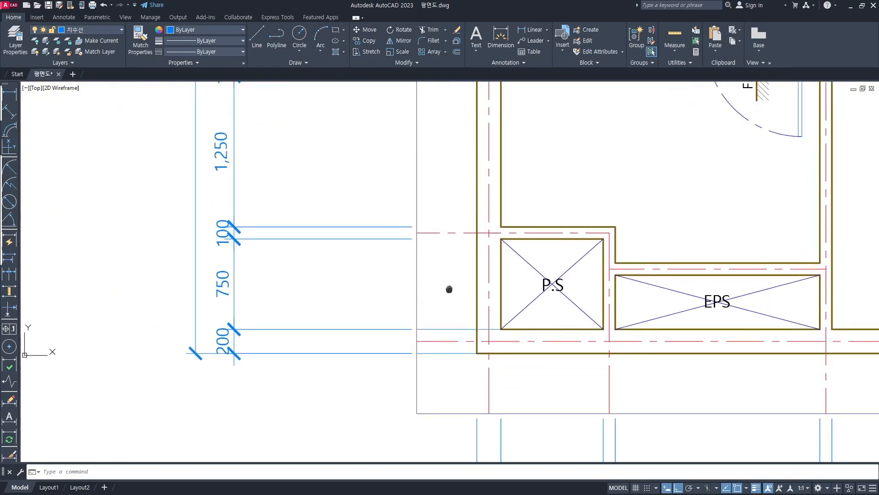
pyautogui.click(458, 328)
pyautogui.press('Delete')
# Step: Review the dimension chains around the interior floor plan and compare them with the centreline-based plan beside it
pyautogui.scroll(-6, 455, 351)
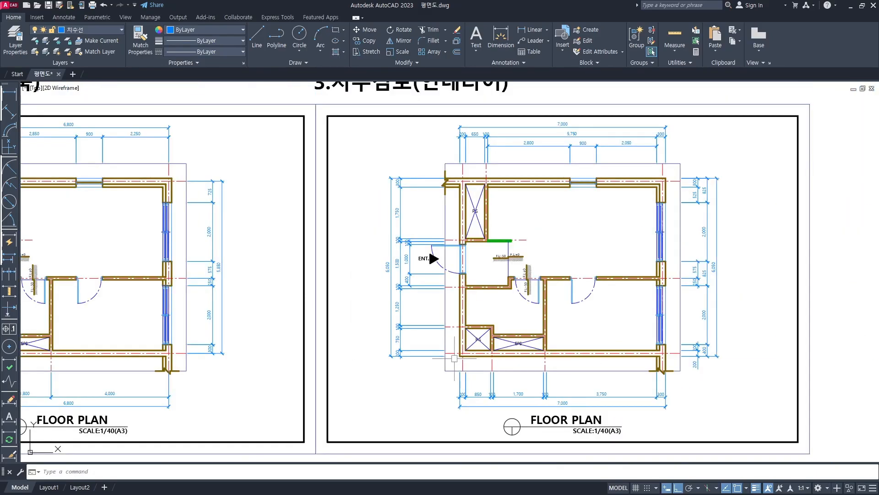
pyautogui.moveTo(468, 327); pyautogui.dragTo(452, 343, button='middle')
pyautogui.scroll(2, 522, 309)
pyautogui.moveTo(522, 310); pyautogui.dragTo(479, 302, button='middle')
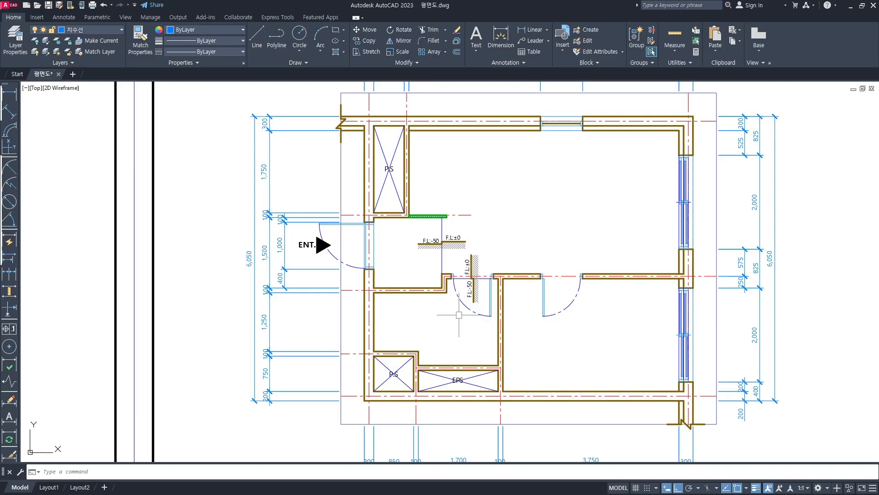
pyautogui.scroll(-3, 531, 243)
pyautogui.moveTo(551, 250); pyautogui.dragTo(522, 243, button='middle')
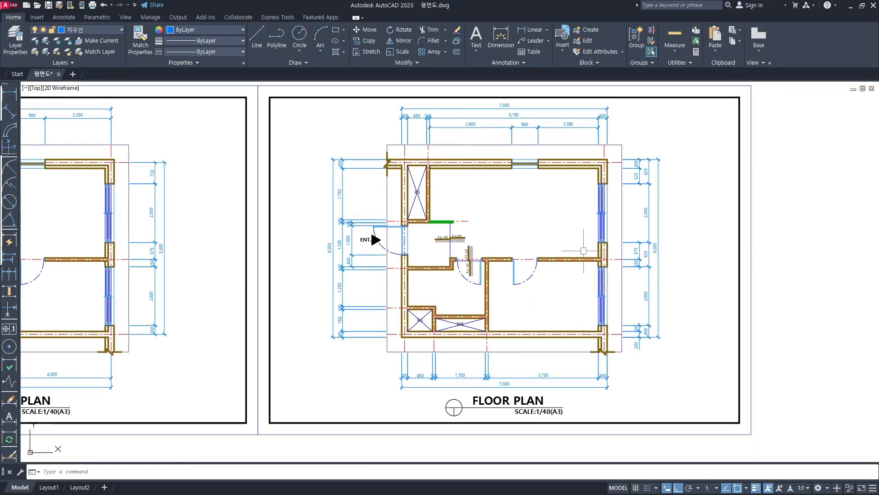
pyautogui.scroll(-1, 586, 250)
pyautogui.scroll(-2, 476, 233)
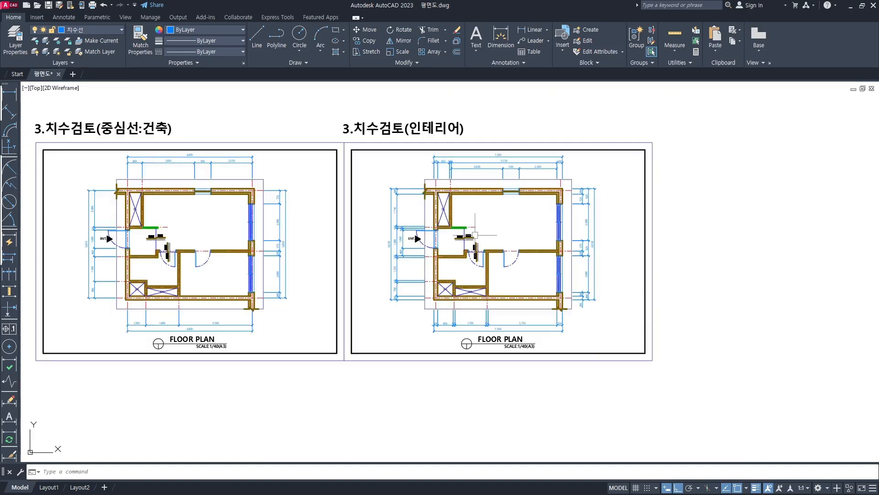
pyautogui.scroll(2, 470, 222)
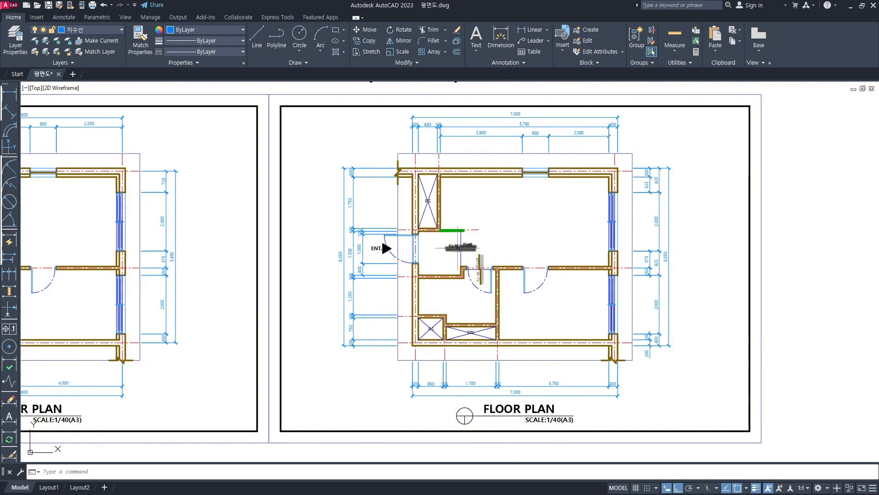
pyautogui.scroll(2, 458, 198)
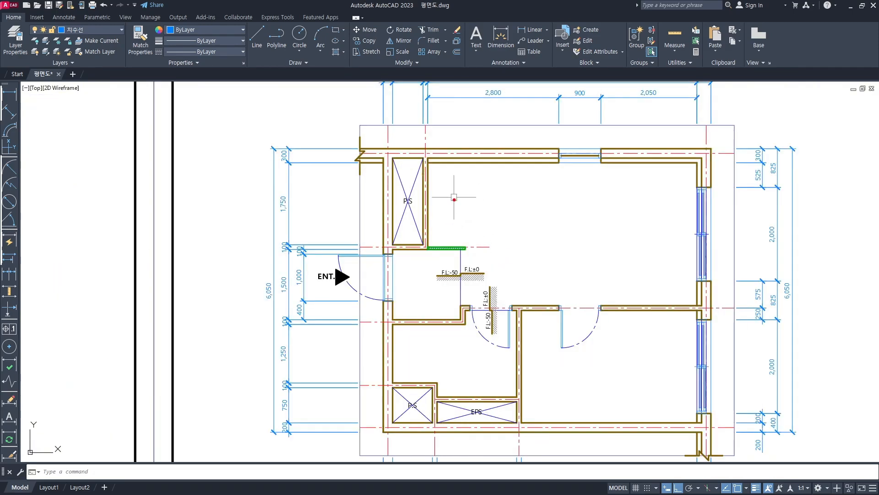
# Step: Examine the finished wall faces and nearby dimensions around the upper P.S shaft and the entrance
pyautogui.scroll(-3, 455, 198)
pyautogui.scroll(5, 472, 202)
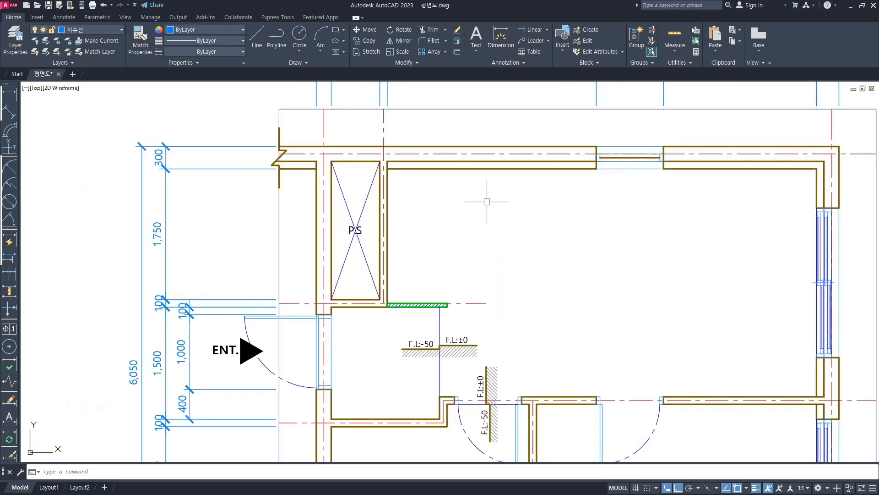
pyautogui.scroll(-2, 487, 202)
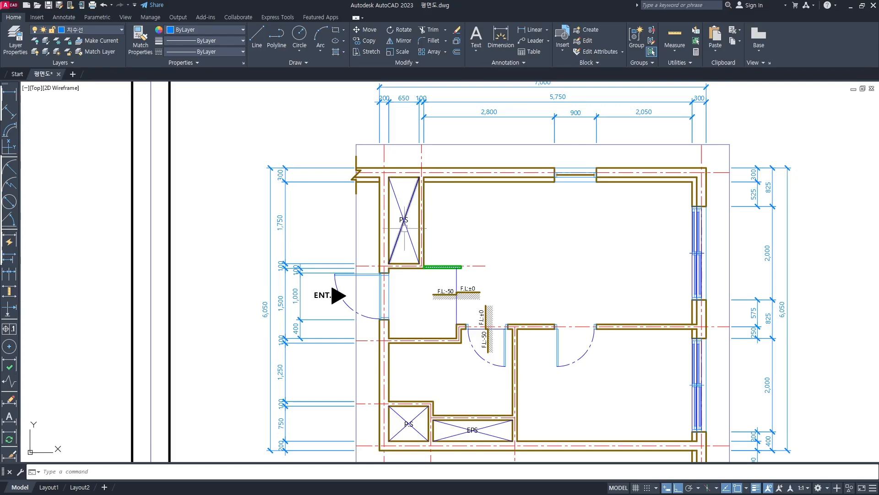
pyautogui.scroll(2, 433, 222)
pyautogui.click(422, 212)
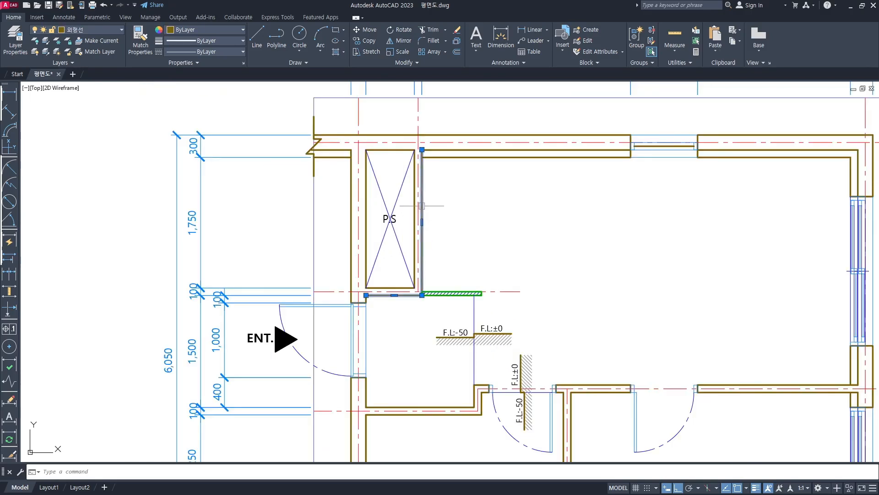
pyautogui.press('Escape')
pyautogui.scroll(-2, 427, 231)
pyautogui.scroll(4, 407, 284)
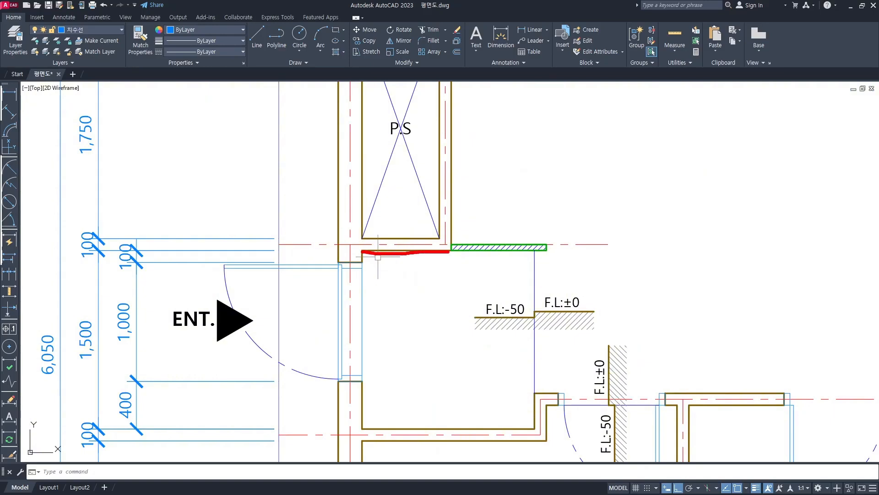
pyautogui.scroll(-1, 443, 262)
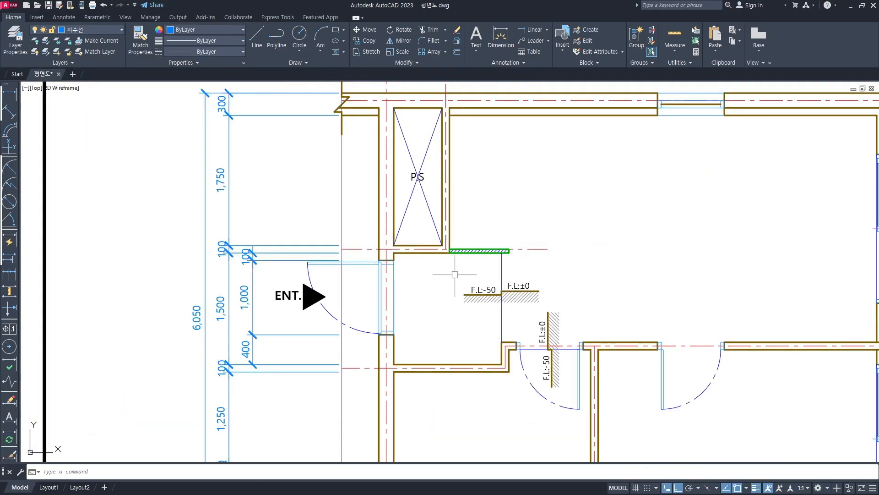
pyautogui.scroll(2, 424, 256)
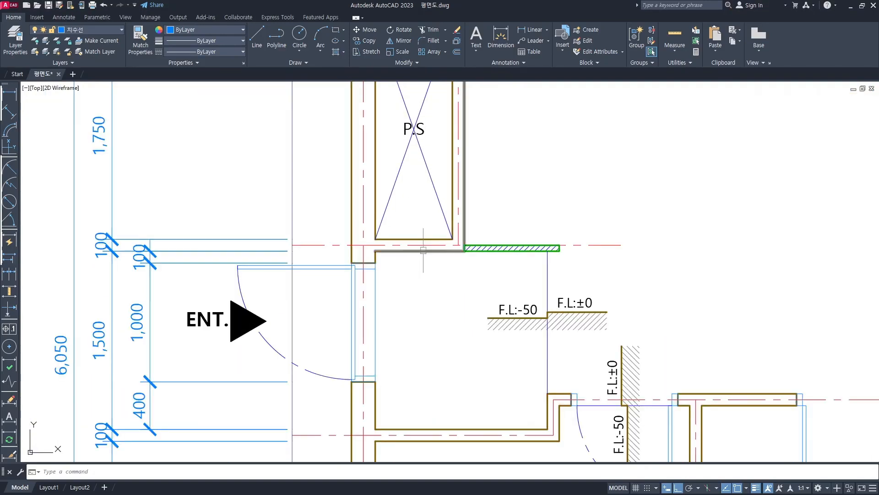
pyautogui.click(446, 248)
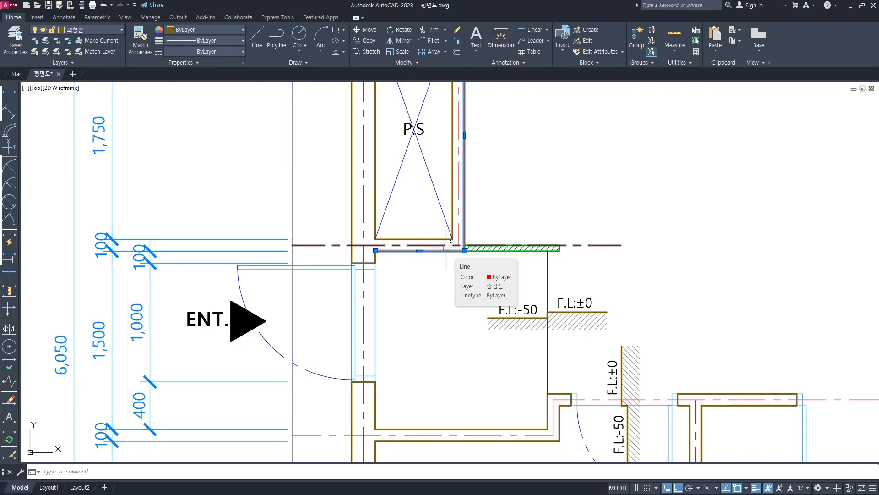
pyautogui.scroll(-6, 451, 242)
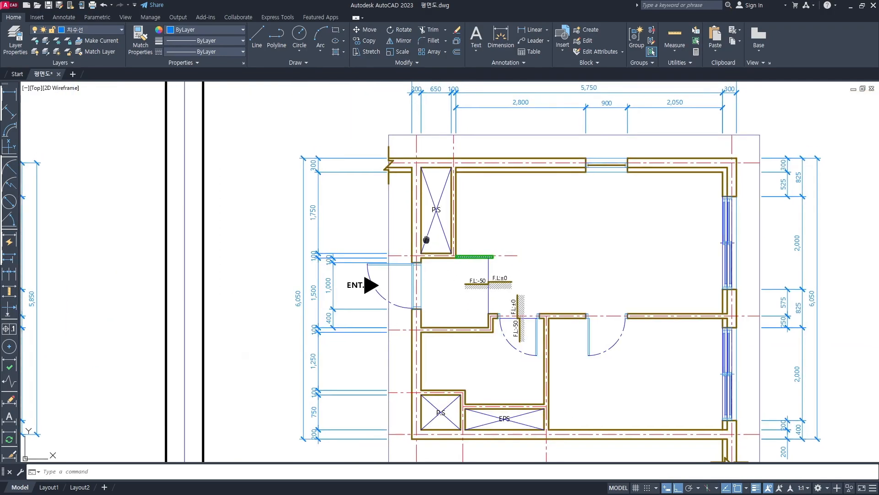
pyautogui.press('Escape')
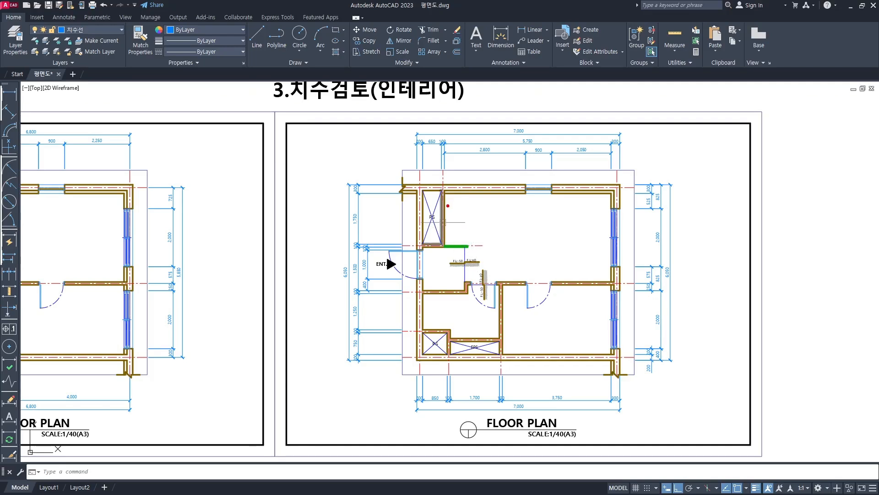
pyautogui.moveTo(450, 193)
pyautogui.mouseDown()
pyautogui.moveTo(451, 254)
pyautogui.moveTo(465, 252)
pyautogui.mouseUp()
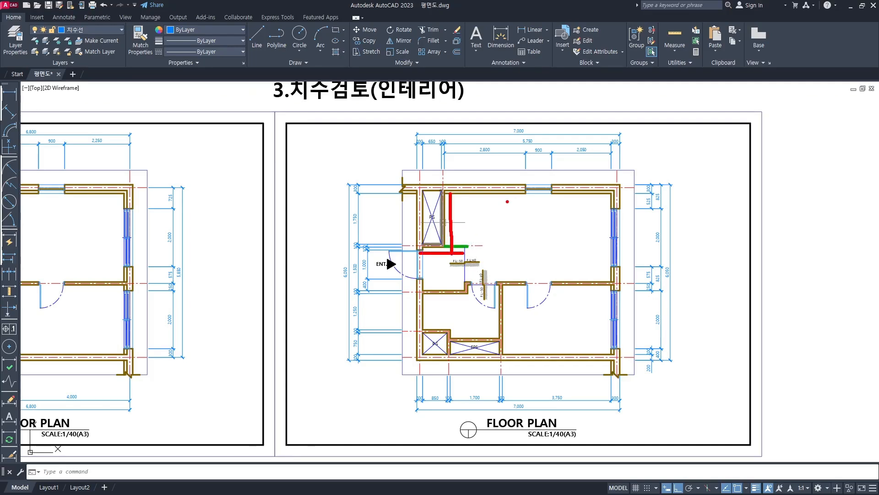
pyautogui.moveTo(458, 206)
pyautogui.mouseDown()
pyautogui.moveTo(634, 207)
pyautogui.moveTo(610, 280)
pyautogui.mouseUp()
pyautogui.moveTo(496, 273); pyautogui.dragTo(620, 274)
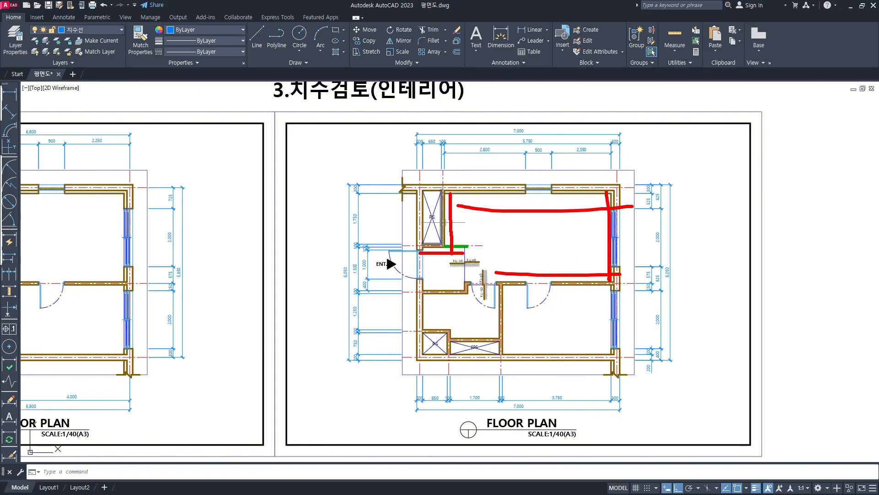
pyautogui.press('Escape')
pyautogui.scroll(5, 540, 281)
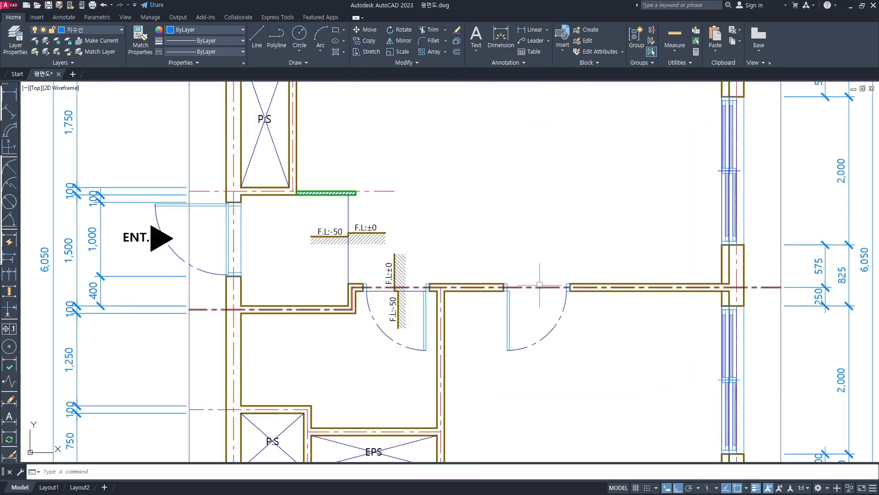
pyautogui.hotkey('ctrl', '2')
pyautogui.moveTo(504, 270); pyautogui.dragTo(510, 297)
pyautogui.moveTo(573, 262); pyautogui.dragTo(573, 295)
pyautogui.moveTo(453, 273); pyautogui.dragTo(535, 259)
pyautogui.moveTo(561, 268); pyautogui.dragTo(665, 246)
pyautogui.press('Escape')
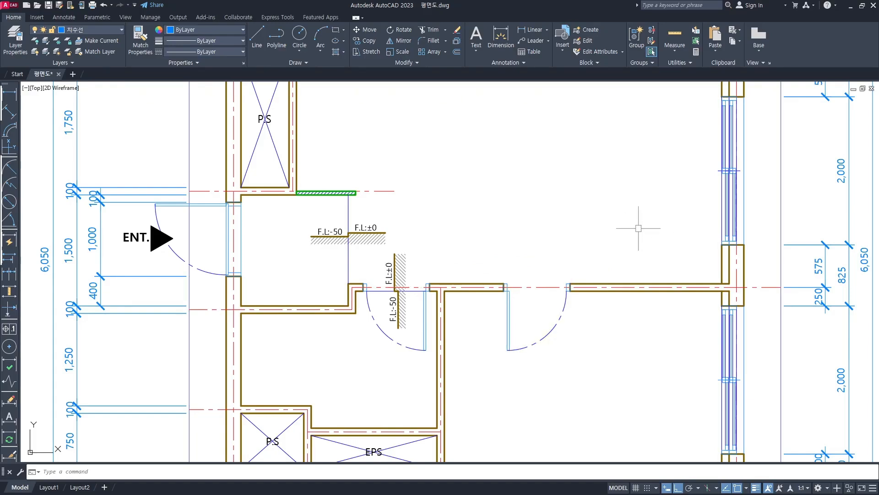
# Step: Check the whole interior floor plan sheet once more and save the drawing
pyautogui.scroll(-4, 630, 261)
pyautogui.moveTo(640, 266); pyautogui.dragTo(581, 287, button='middle')
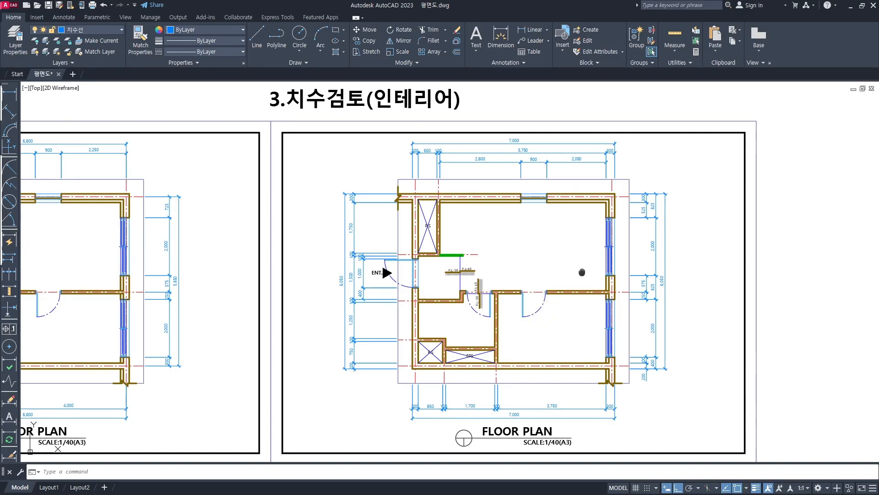
pyautogui.middleClick(582, 272)
pyautogui.middleClick(582, 272)
pyautogui.moveTo(766, 311); pyautogui.dragTo(469, 299, button='middle')
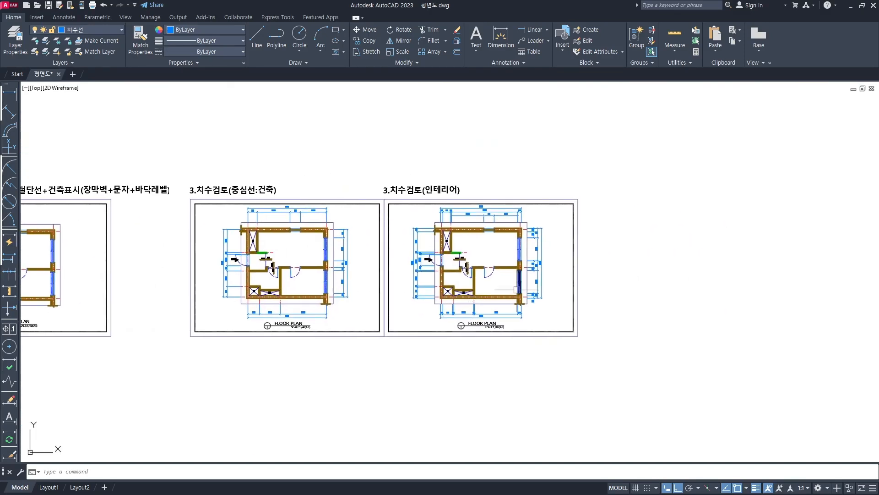
pyautogui.scroll(4, 516, 289)
pyautogui.moveTo(517, 320); pyautogui.dragTo(520, 368, button='middle')
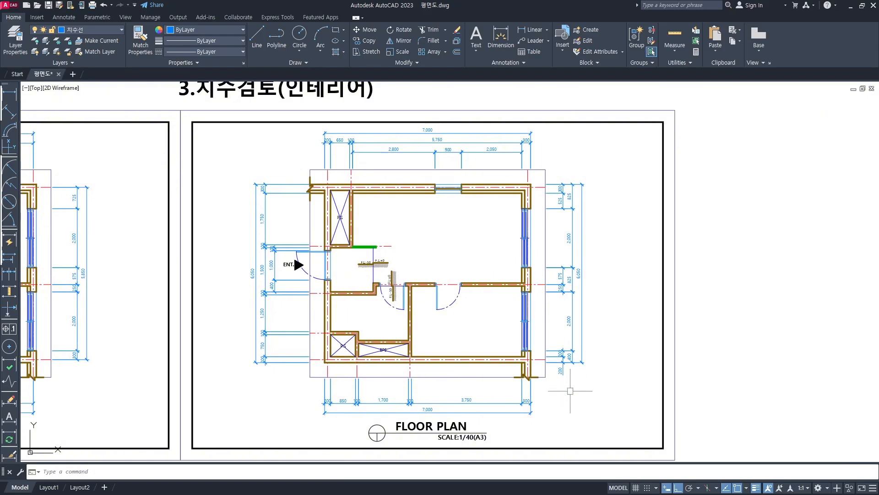
pyautogui.hotkey('ctrl', 's')
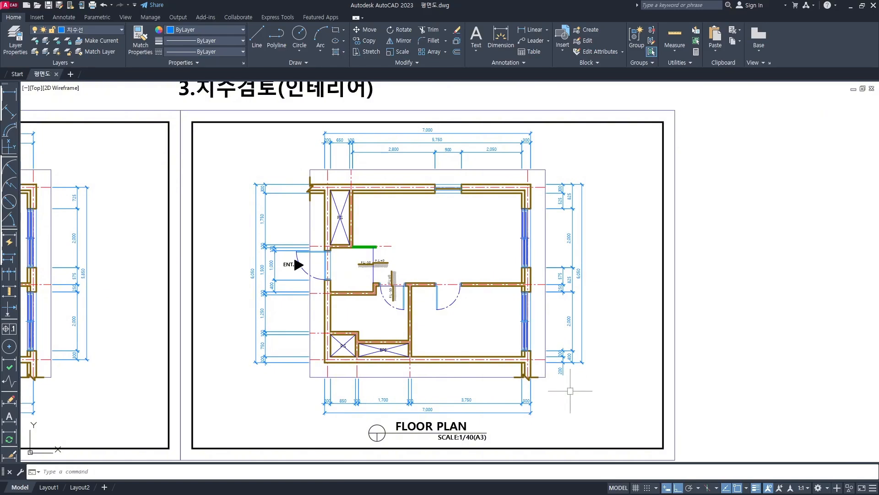